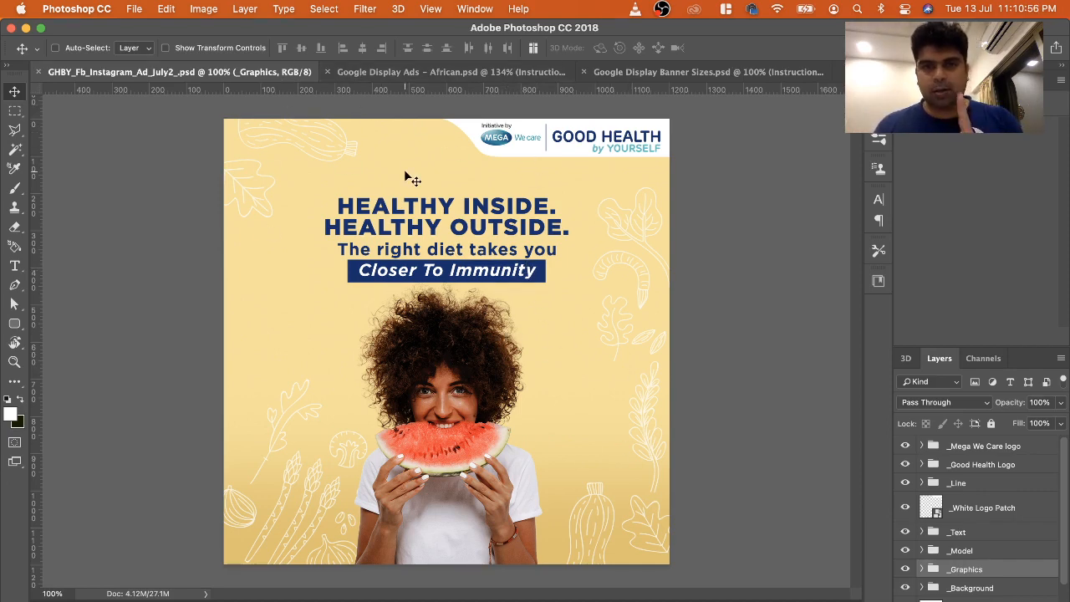
# View Google Display Ads – African.psd, and in Finder's Desktop folder New preview Google-Display-Banner-Sizes300x250.png in a wider window
pyautogui.click(403, 73)
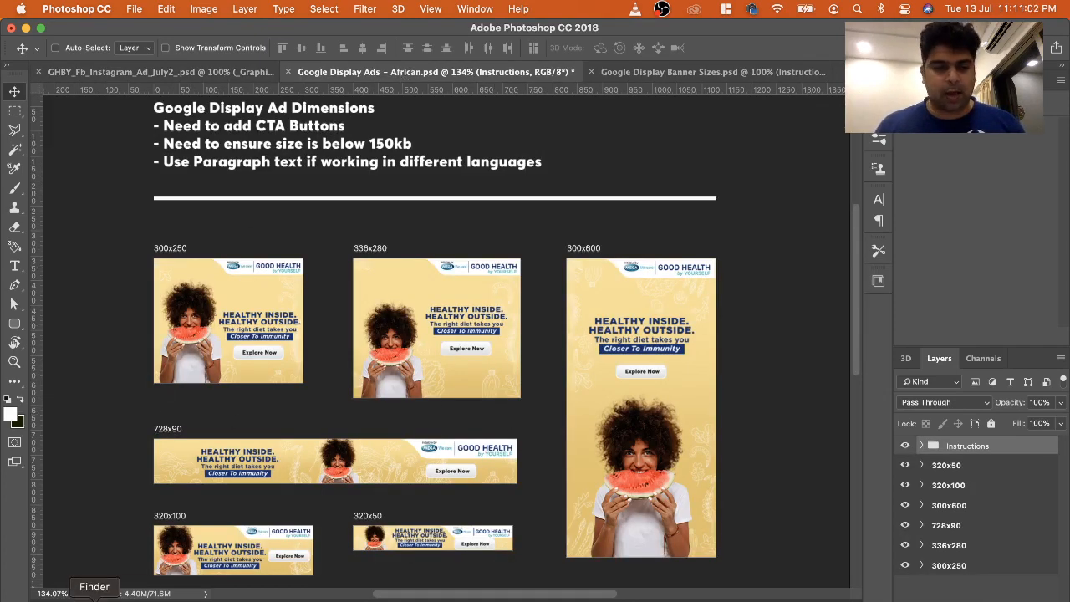
pyautogui.click(95, 597)
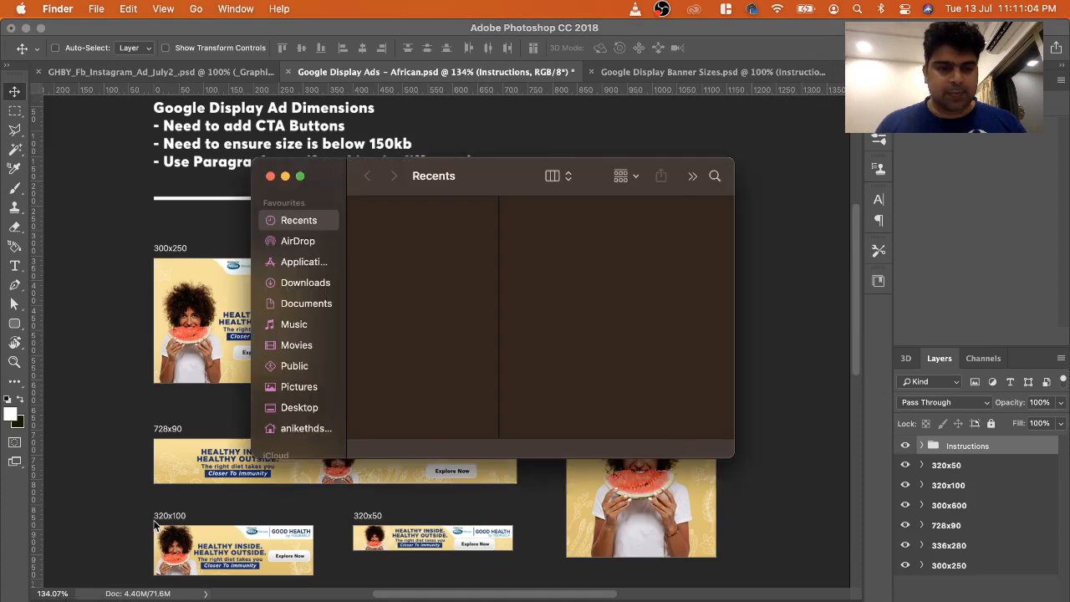
pyautogui.hscroll(-3, 217, 452)
pyautogui.click(300, 407)
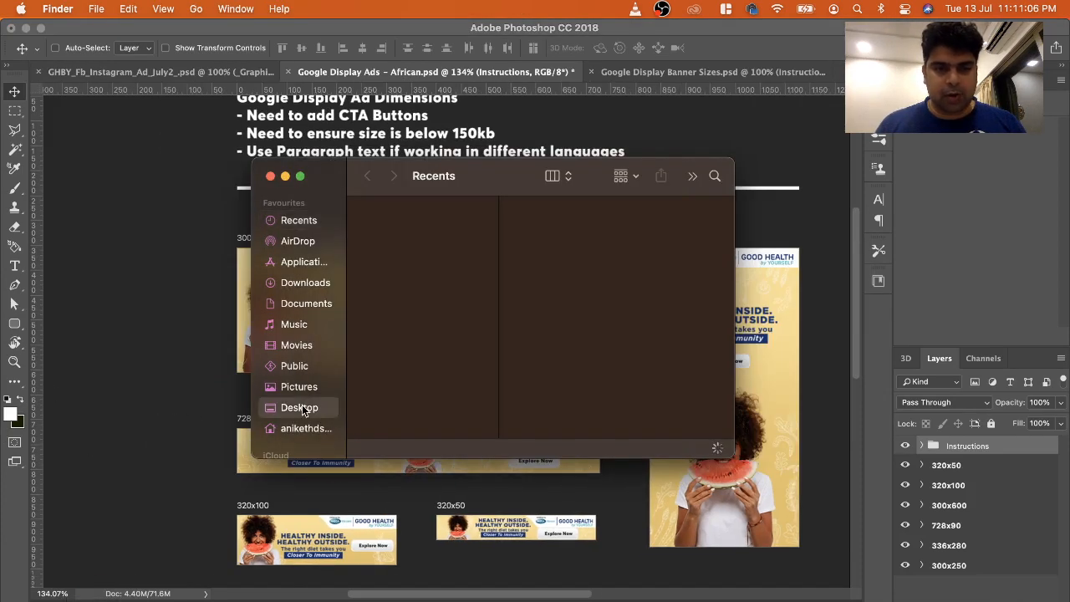
pyautogui.click(470, 228)
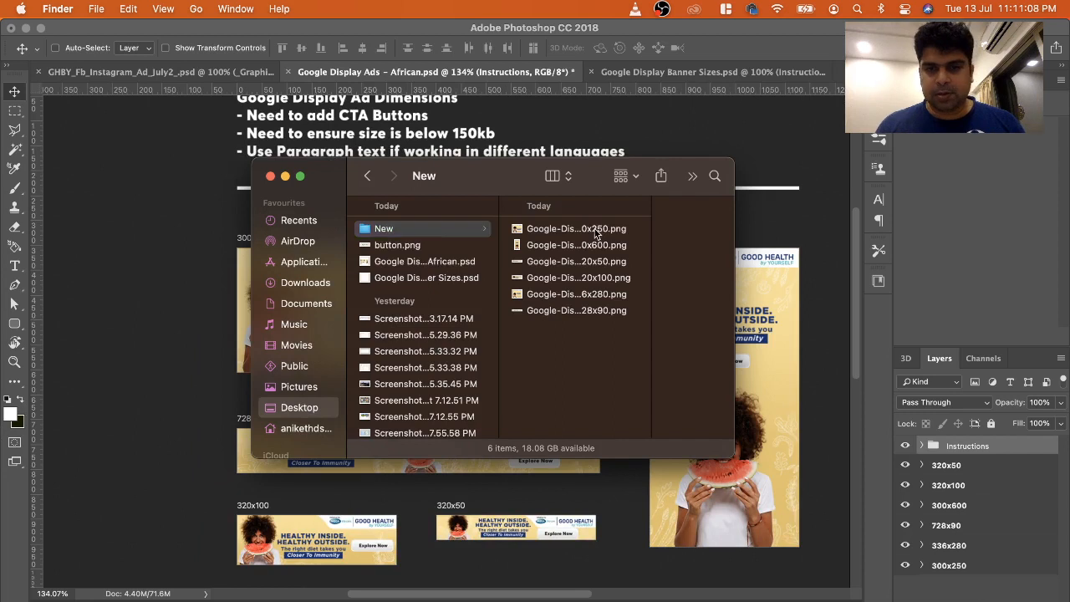
pyautogui.click(595, 235)
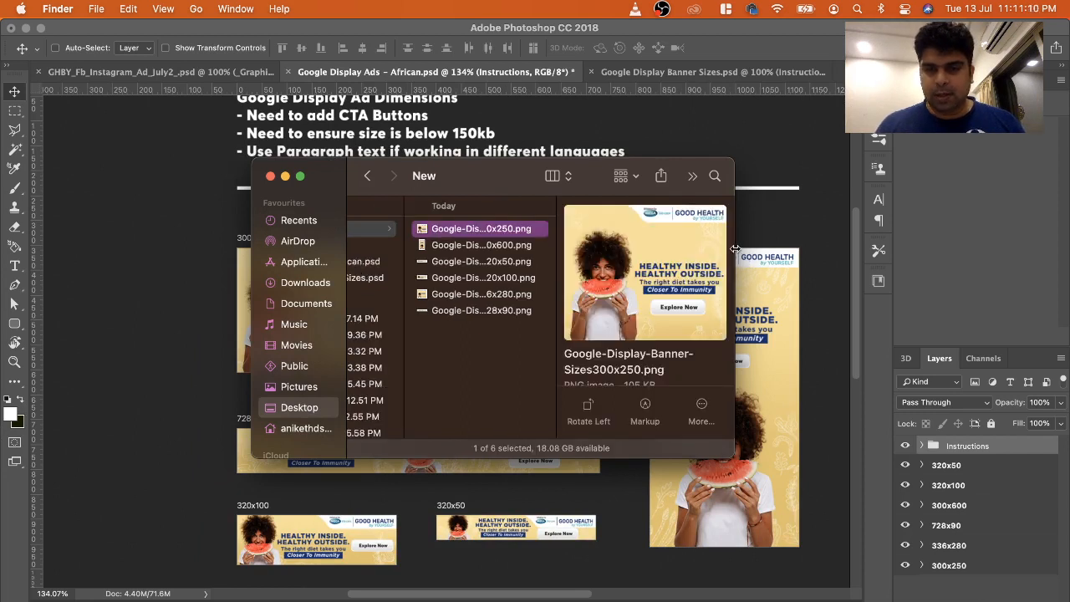
pyautogui.moveTo(735, 249); pyautogui.dragTo(897, 247)
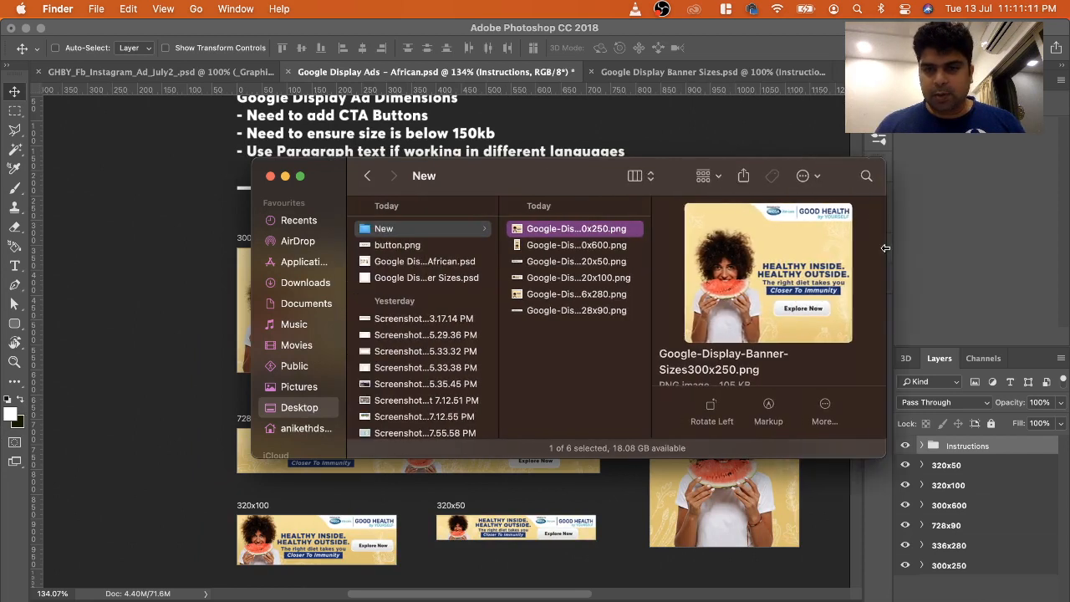
# Preview the remaining exported banner PNGs in turn, from 300x600 through 728x90, and return to the 300x250 banner
pyautogui.click(617, 247)
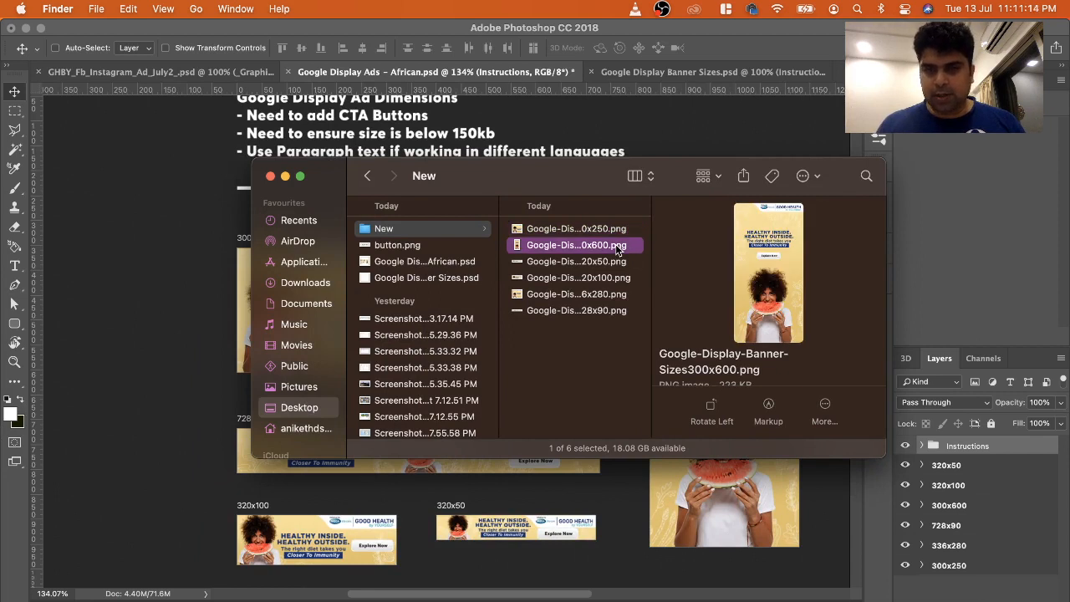
pyautogui.press('Down')
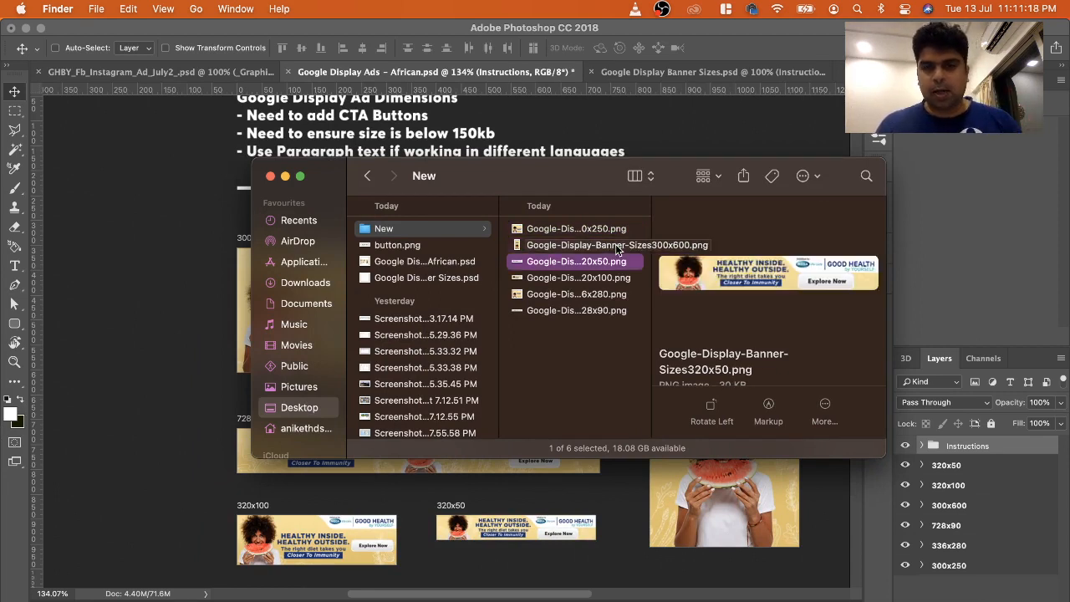
pyautogui.press('Down')
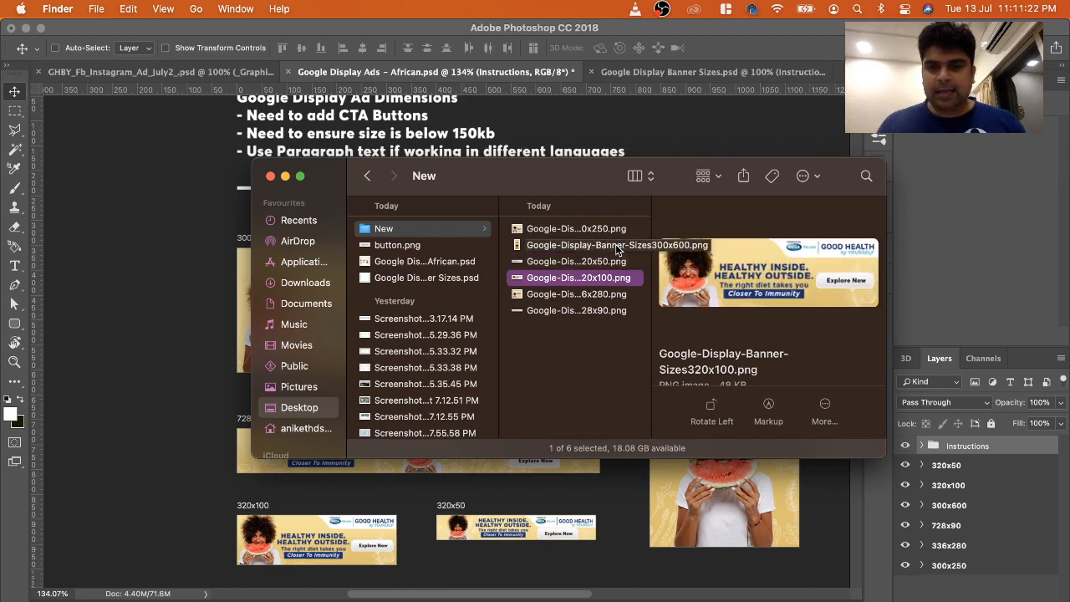
pyautogui.press('Down')
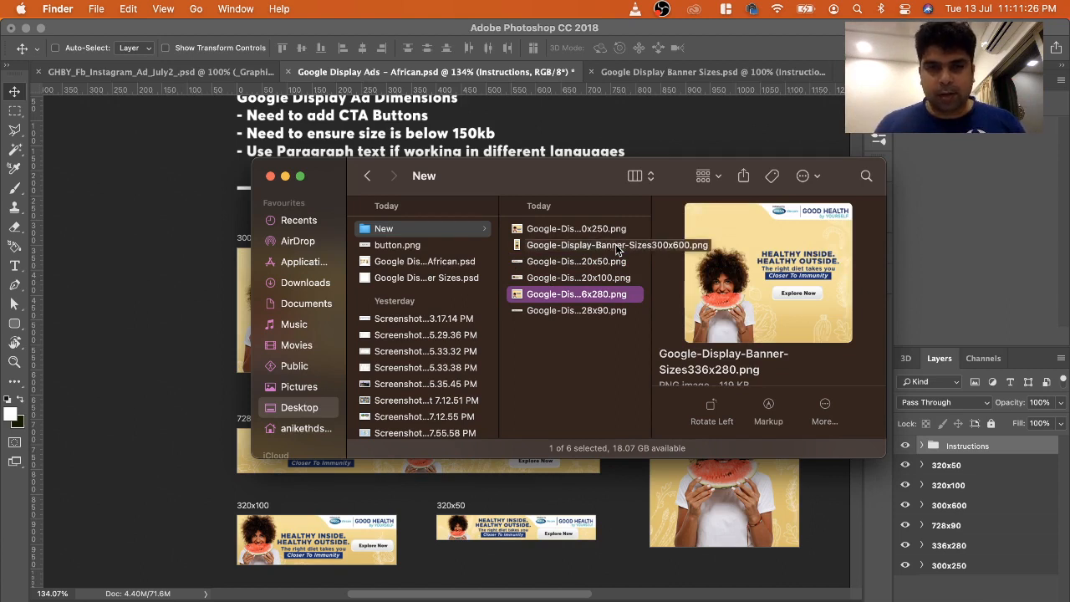
pyautogui.press('Down')
pyautogui.press('Up')
pyautogui.press('Up')
pyautogui.press('Up')
pyautogui.press('Up')
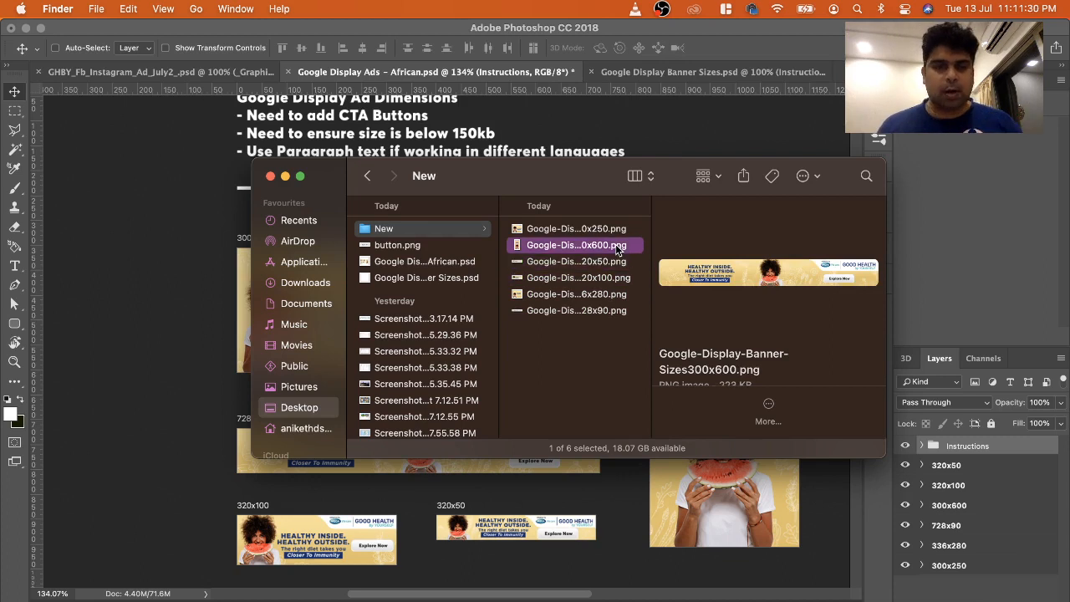
pyautogui.press('Up')
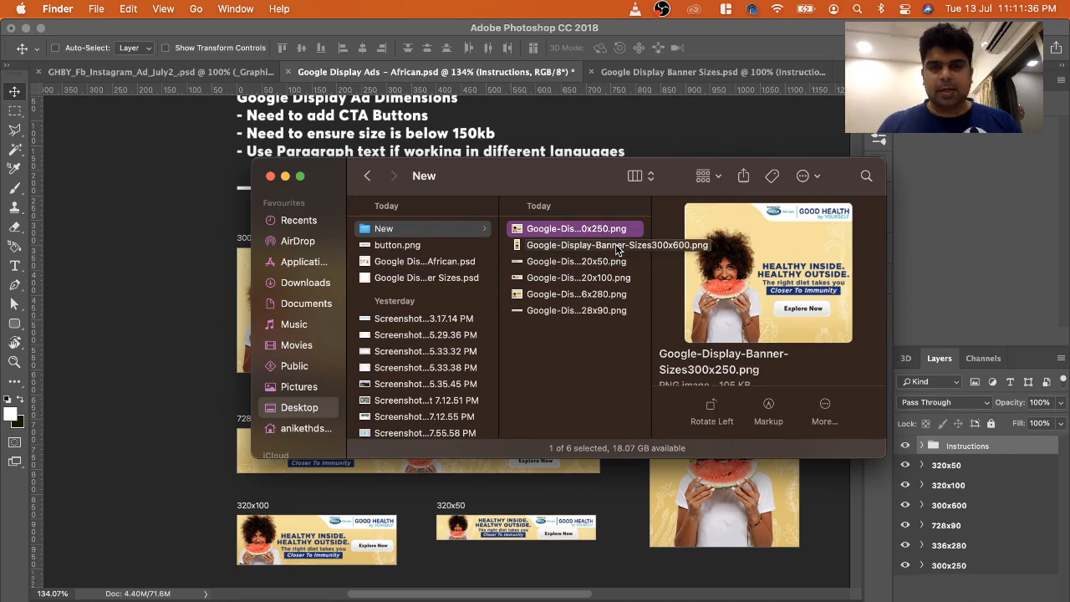
# Return to Photoshop and compare the finished ad artboards with the blank banner size template and the original Instagram ad
pyautogui.click(209, 283)
pyautogui.hscroll(3, 209, 283)
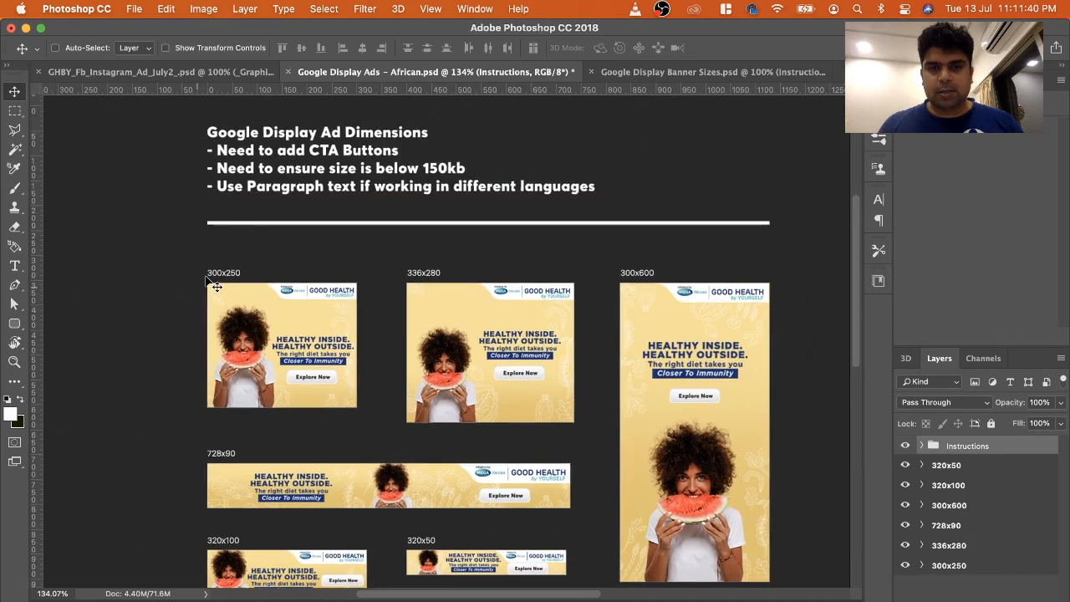
pyautogui.scroll(1, 209, 283)
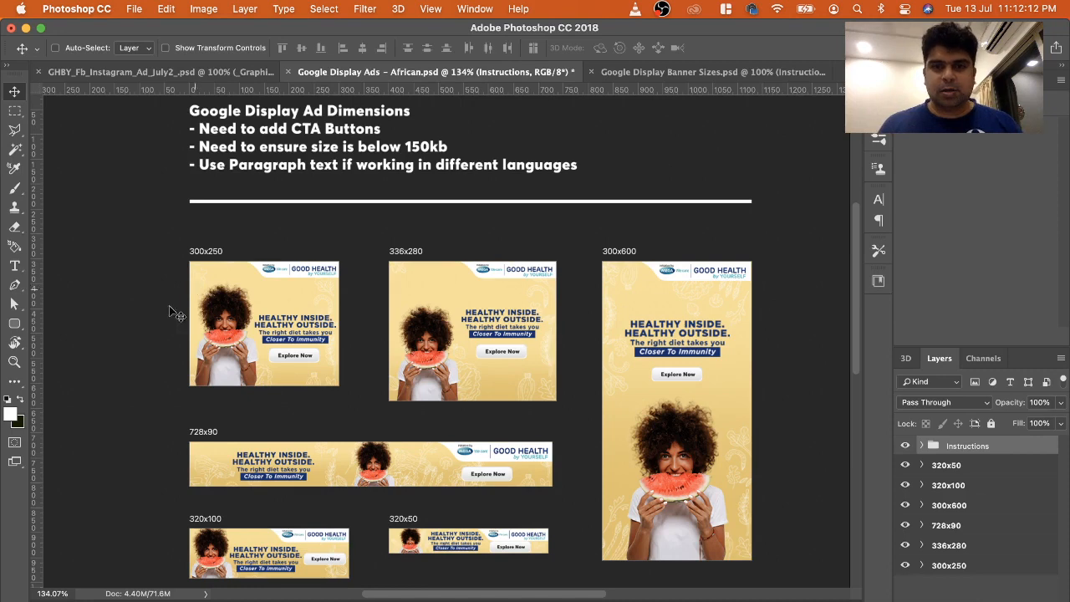
pyautogui.click(650, 73)
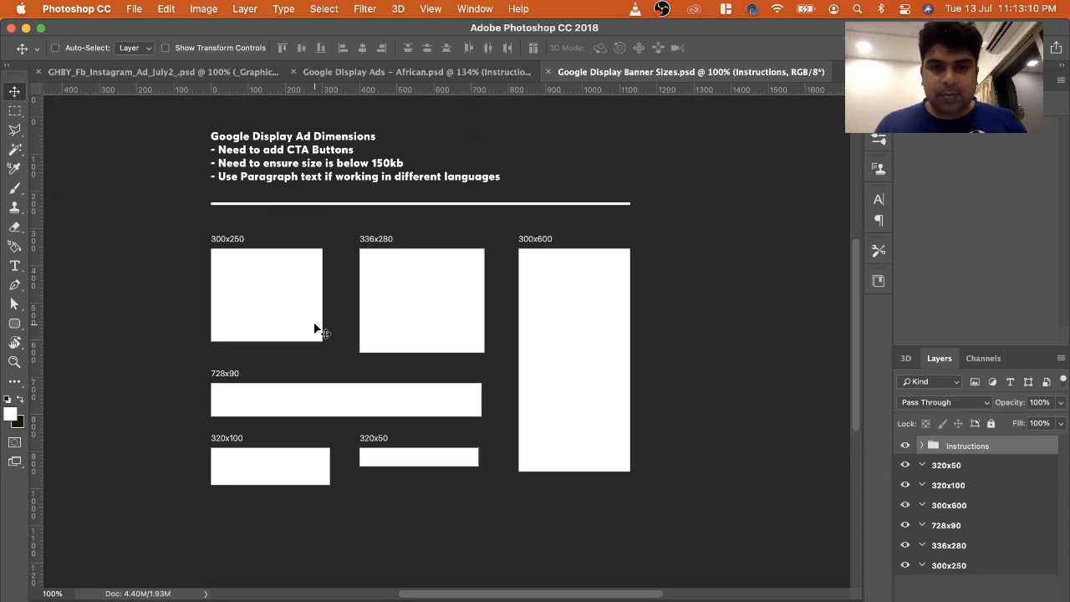
pyautogui.click(365, 76)
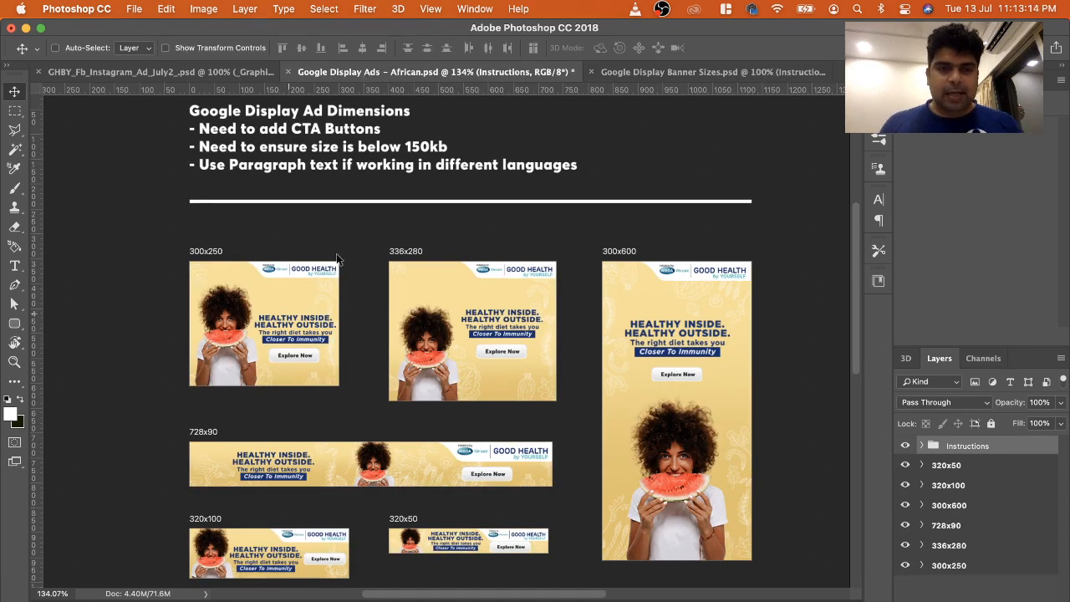
pyautogui.click(198, 74)
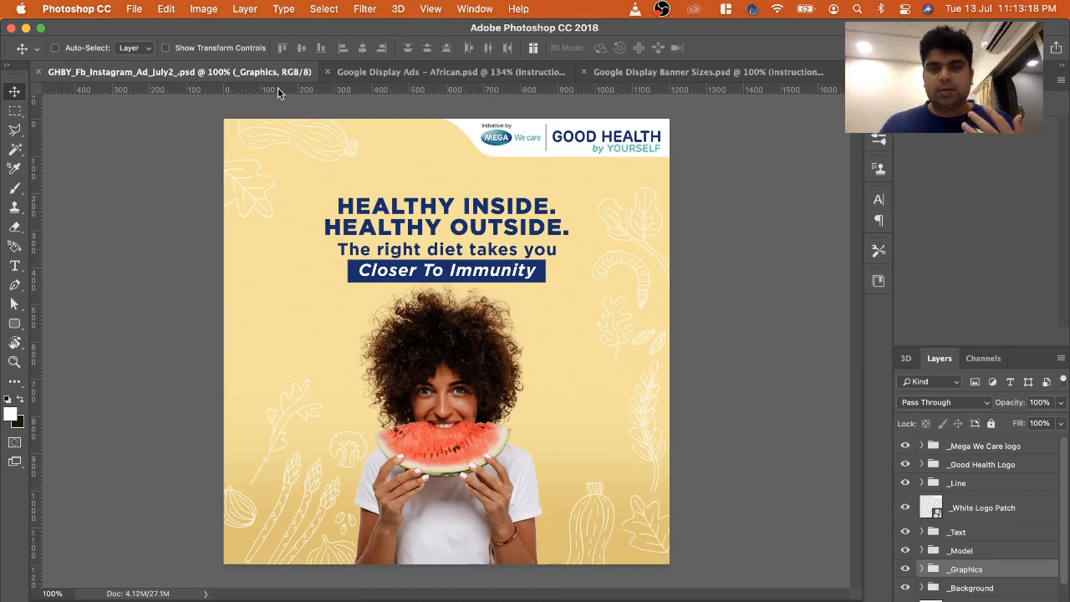
pyautogui.click(495, 77)
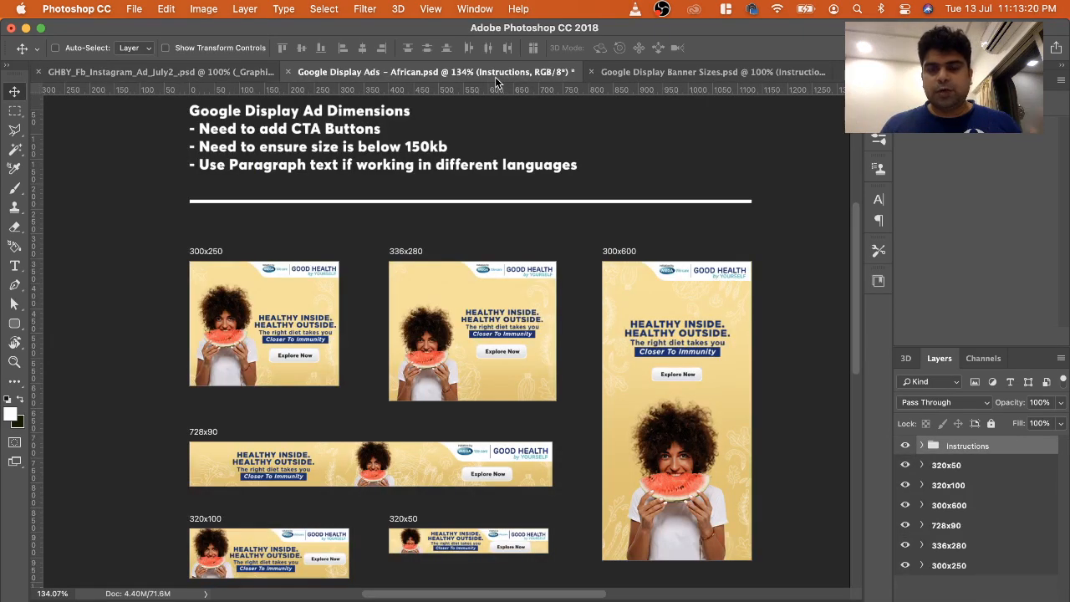
# Look up the Artboards to Files export command for the finished ads document without running it
pyautogui.click(133, 10)
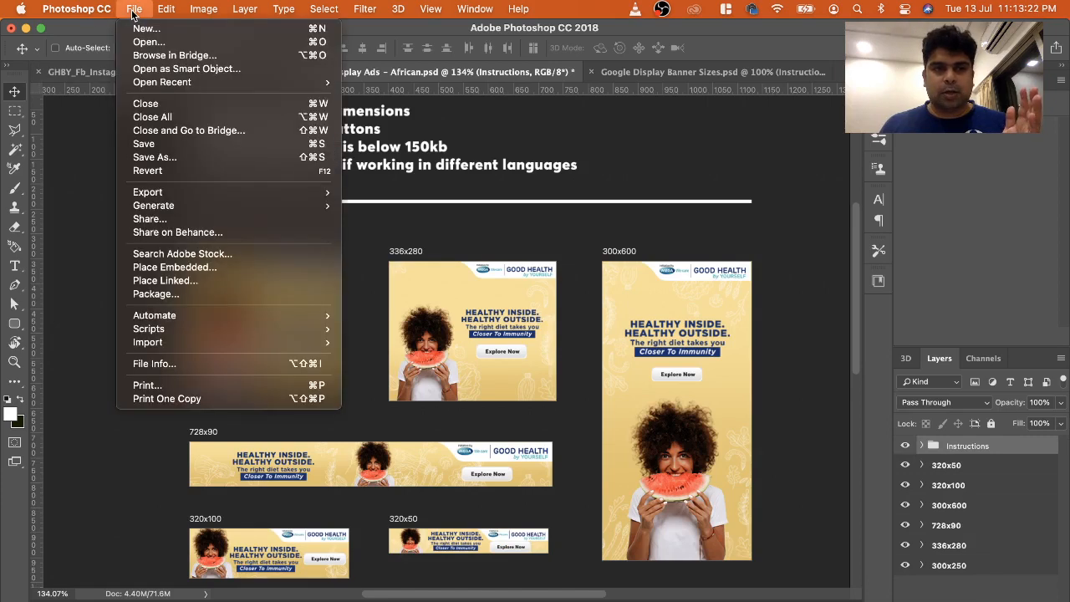
pyautogui.moveTo(328, 194)
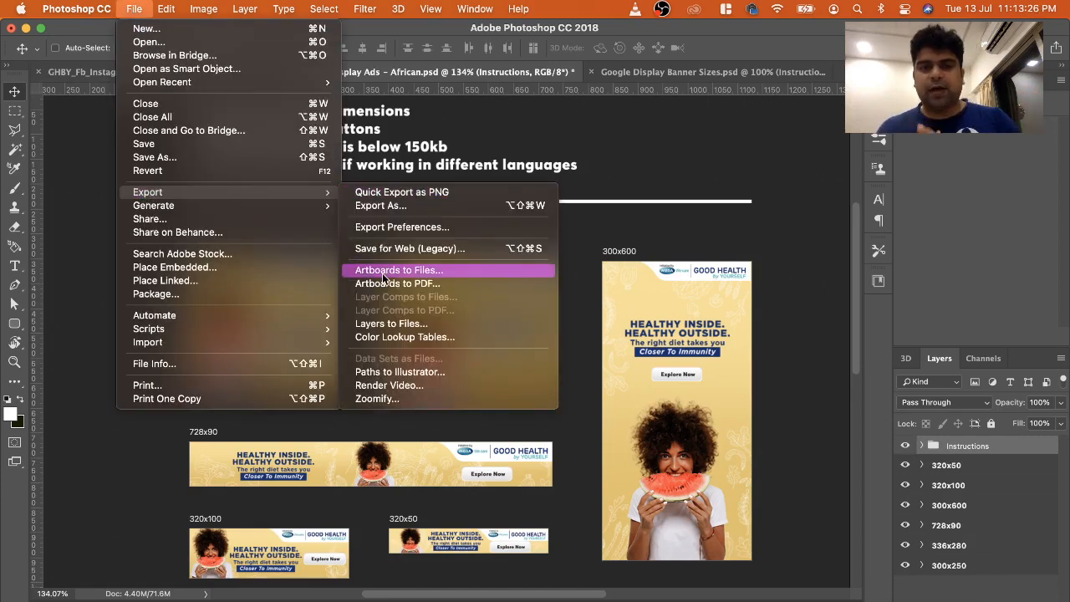
pyautogui.click(644, 191)
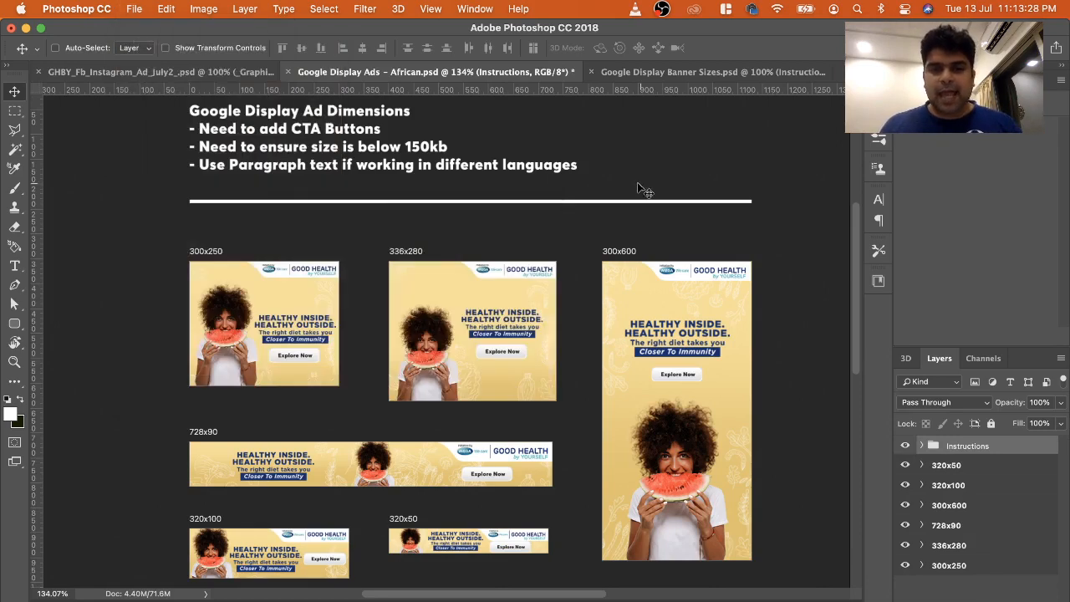
# View the blank Google Display Banner Sizes.psd template, and preview the exported PNGs from 300x600 through 728x90 in Finder's New folder
pyautogui.click(688, 73)
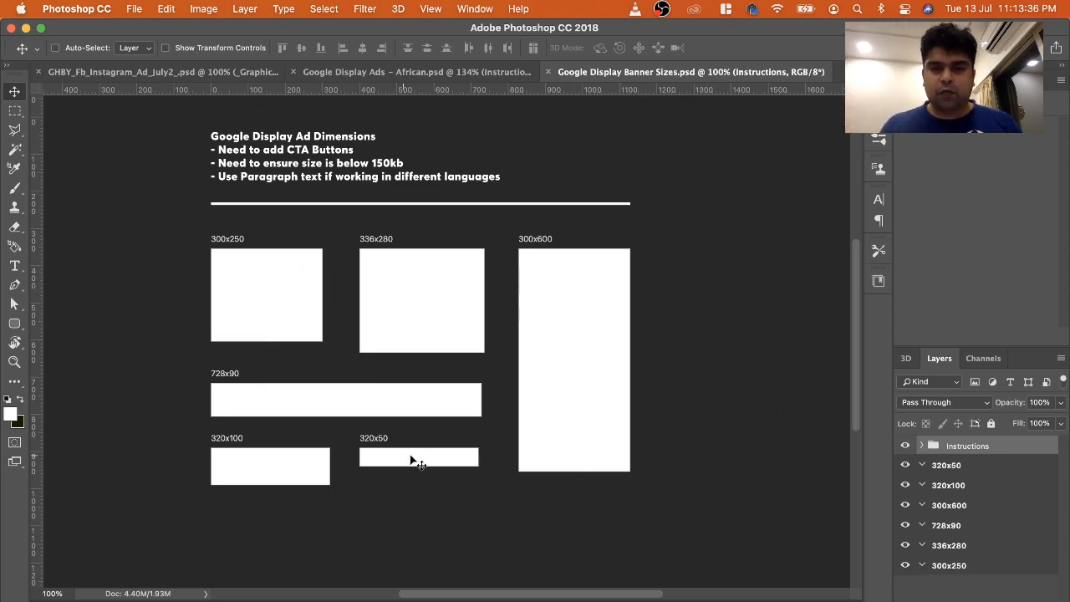
pyautogui.click(95, 597)
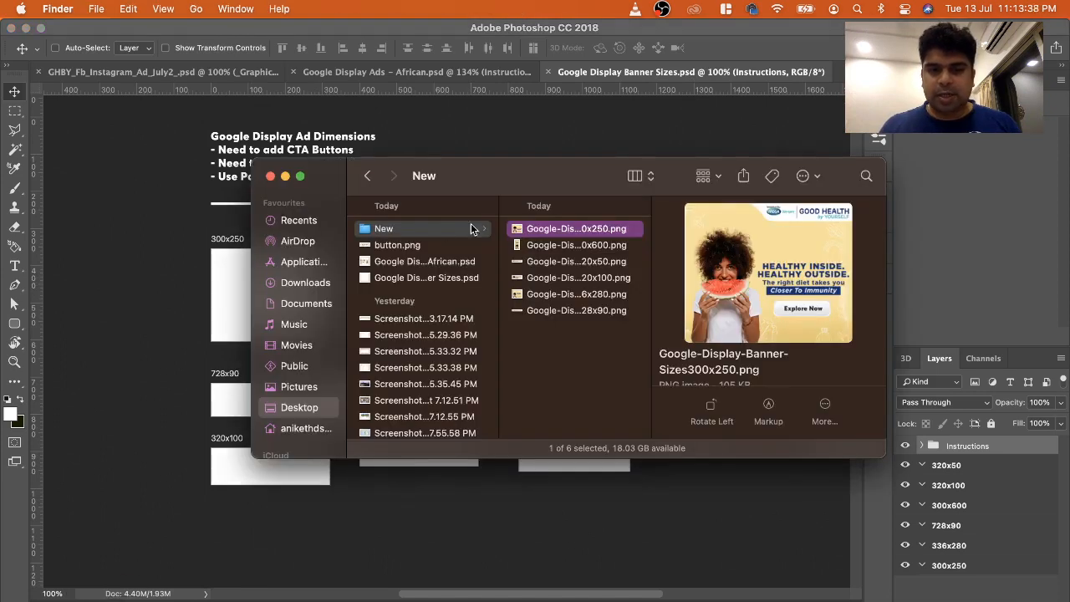
pyautogui.click(542, 246)
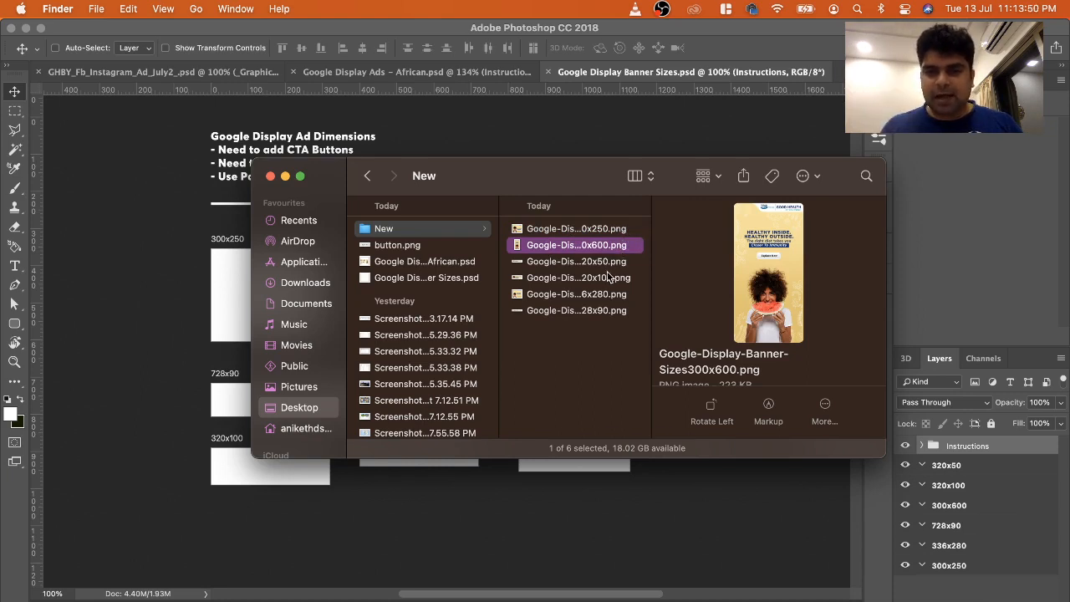
pyautogui.press('Down')
pyautogui.press('Down')
pyautogui.press('Up')
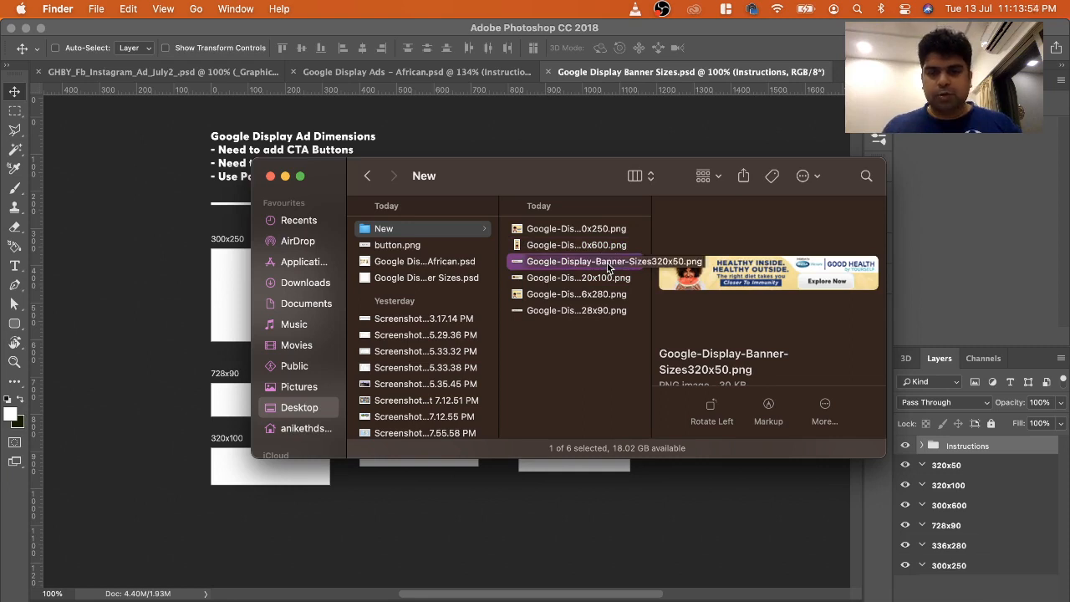
pyautogui.press('Down')
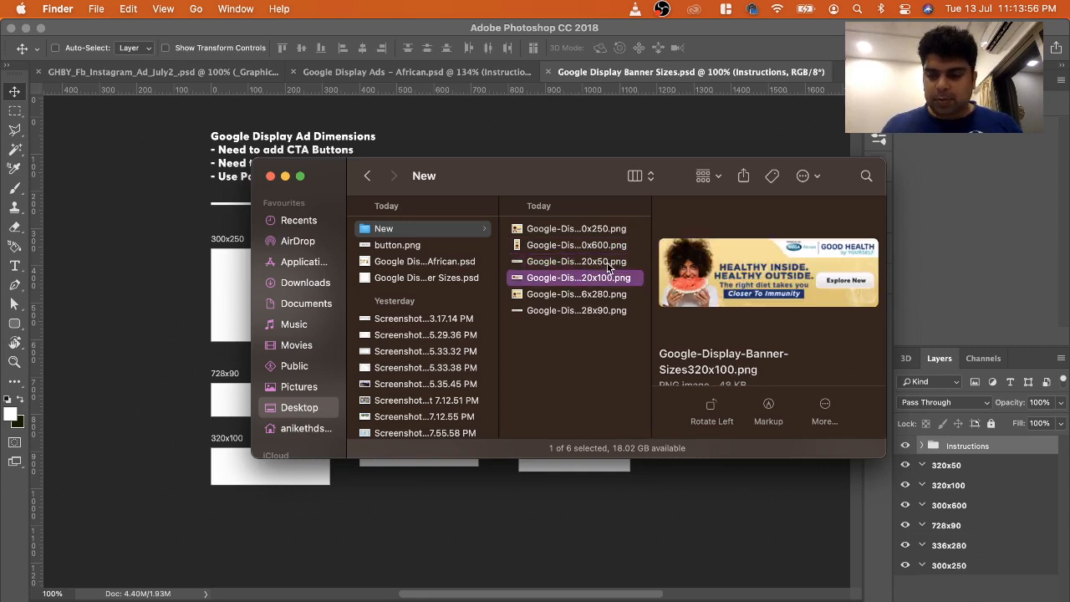
pyautogui.press('Down')
pyautogui.press('Down')
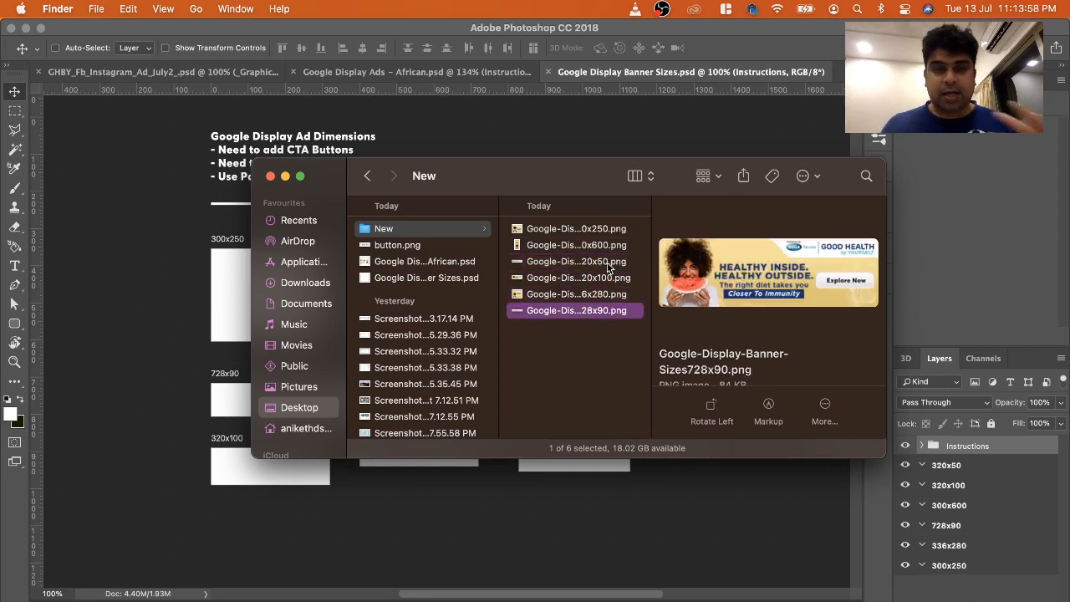
# Move the New folder of exported banners from the Desktop to the Bin and return to Photoshop
pyautogui.rightClick(420, 235)
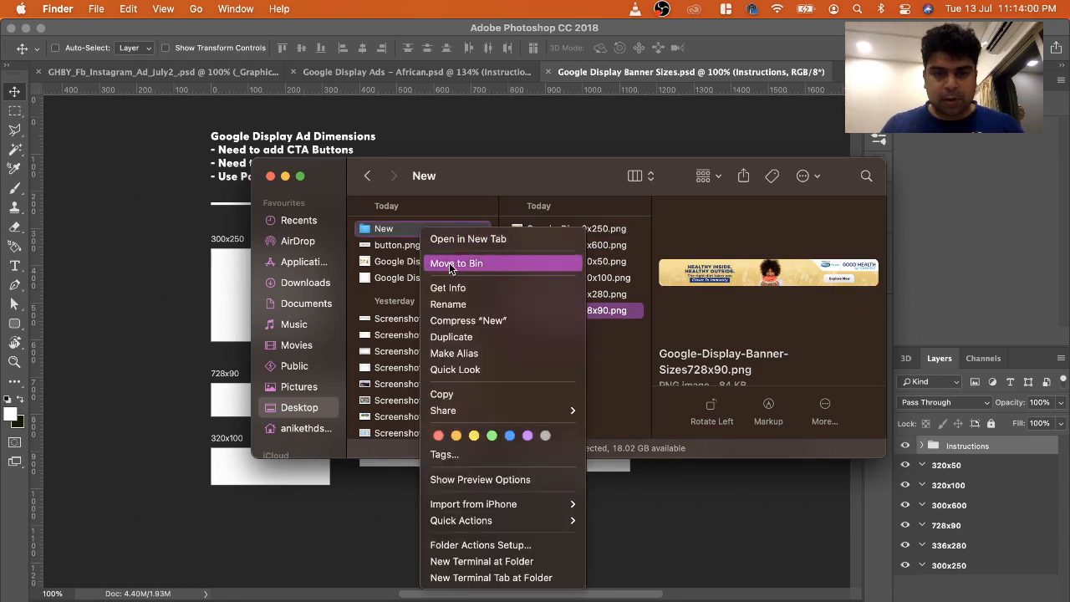
pyautogui.click(450, 263)
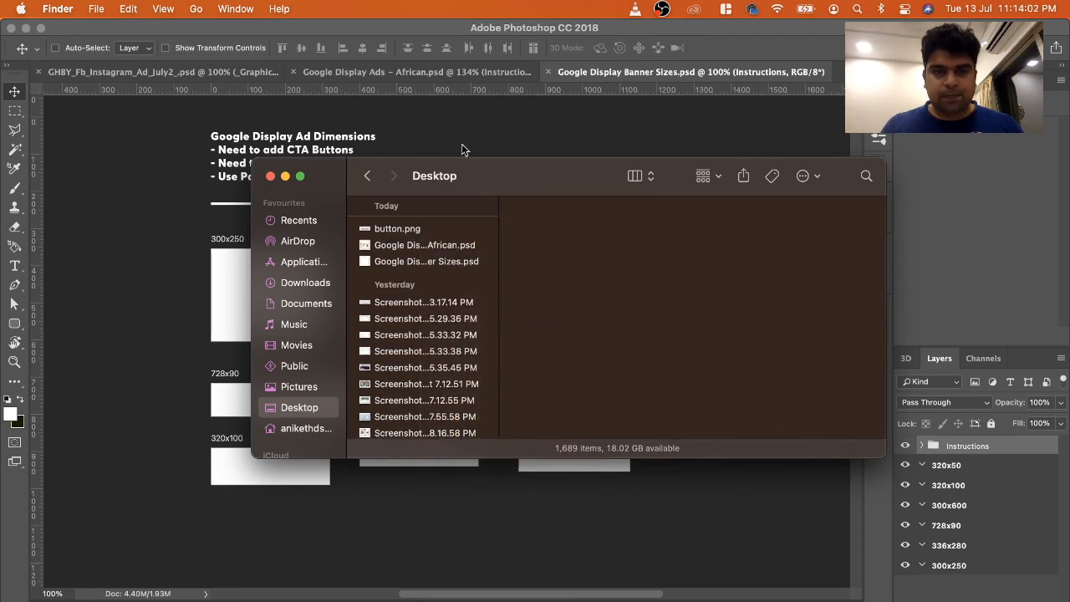
pyautogui.click(467, 148)
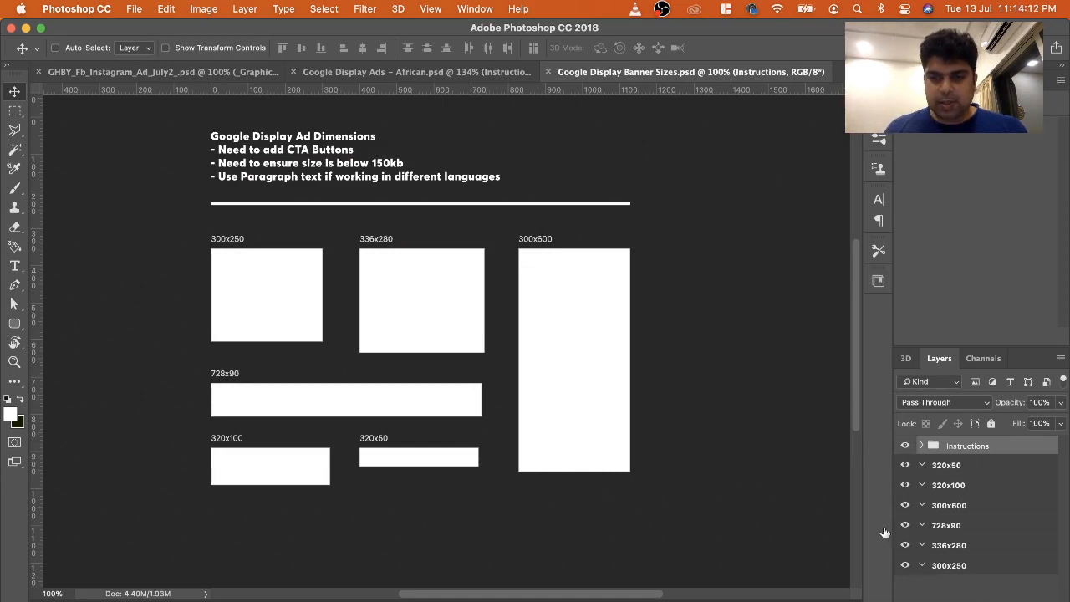
# Select the 320x50 and 320x100 artboards in turn to view where they sit on the canvas
pyautogui.click(944, 470)
pyautogui.click(947, 485)
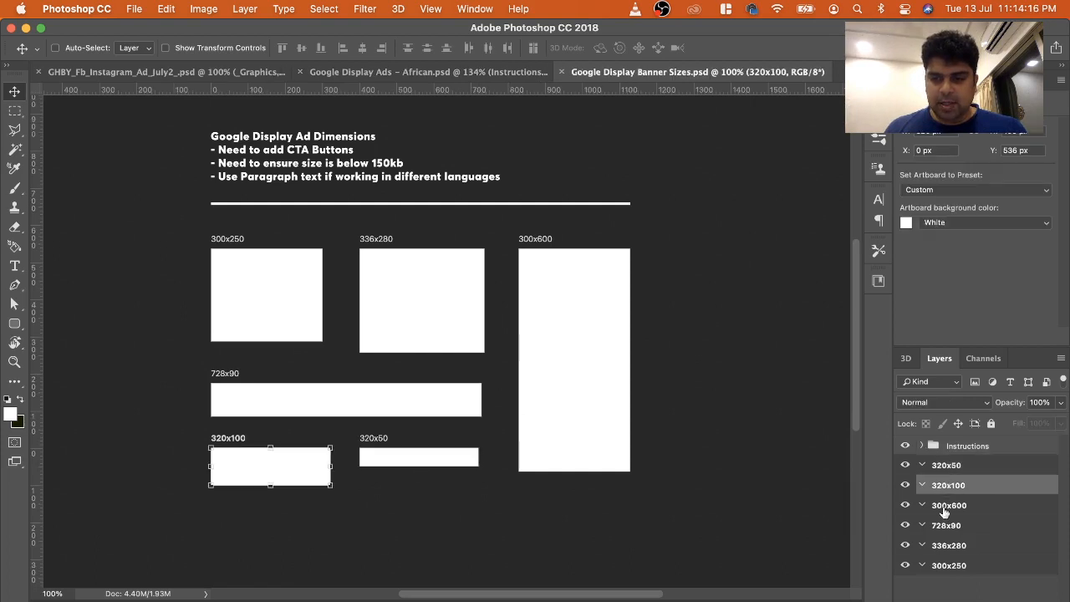
pyautogui.click(945, 466)
pyautogui.click(951, 486)
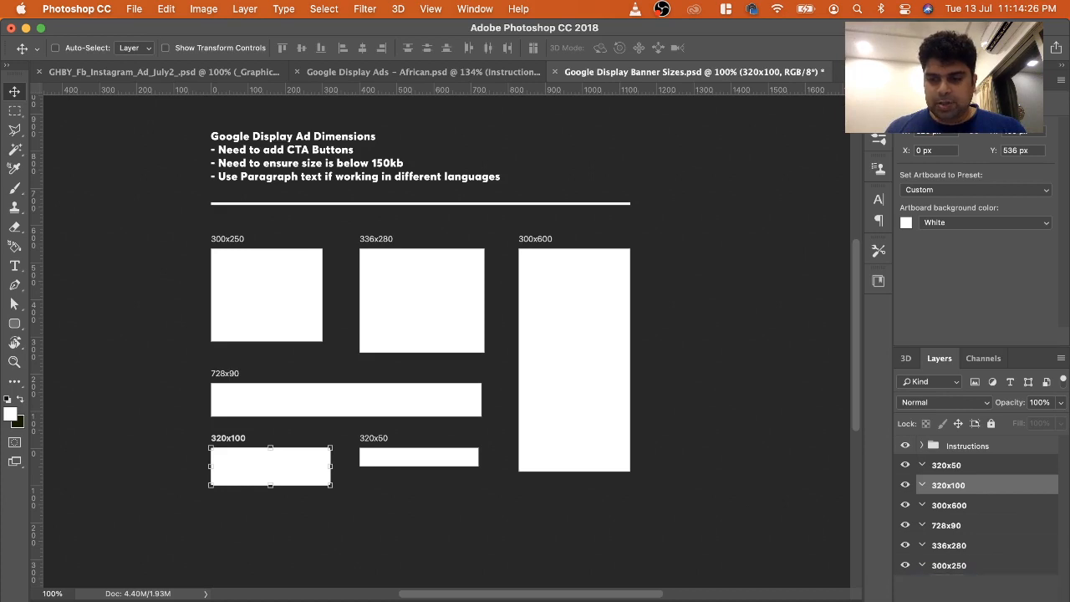
# Duplicate the 300x250 artboard, place the copy beside the 300x600 artboard at about X 1182 px, Y 0 px, and activate the Artboard tool
pyautogui.moveTo(949, 565); pyautogui.dragTo(1003, 598)
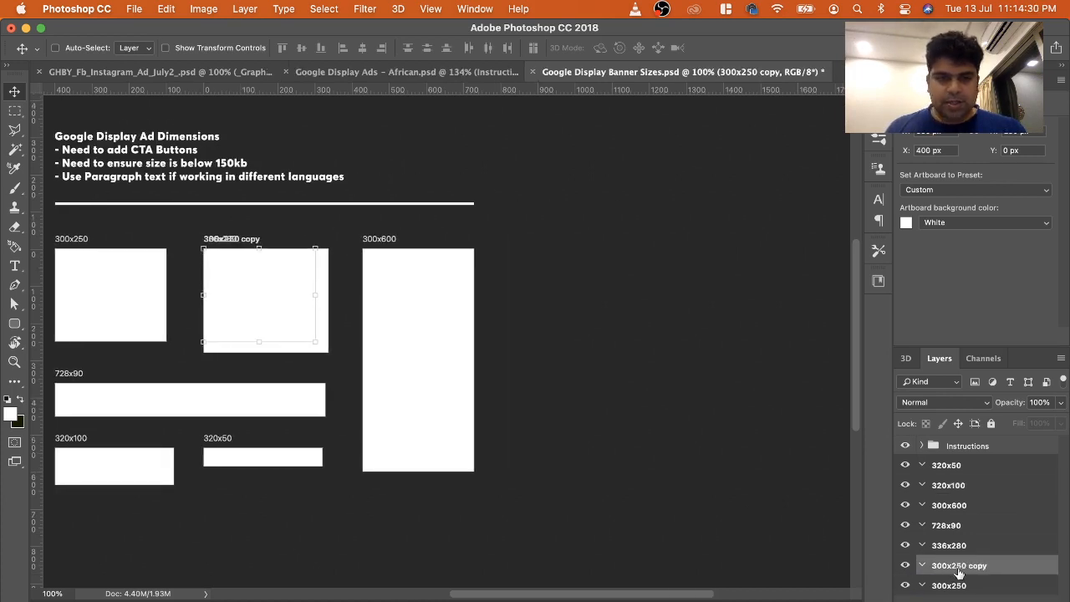
pyautogui.moveTo(258, 306); pyautogui.dragTo(546, 301)
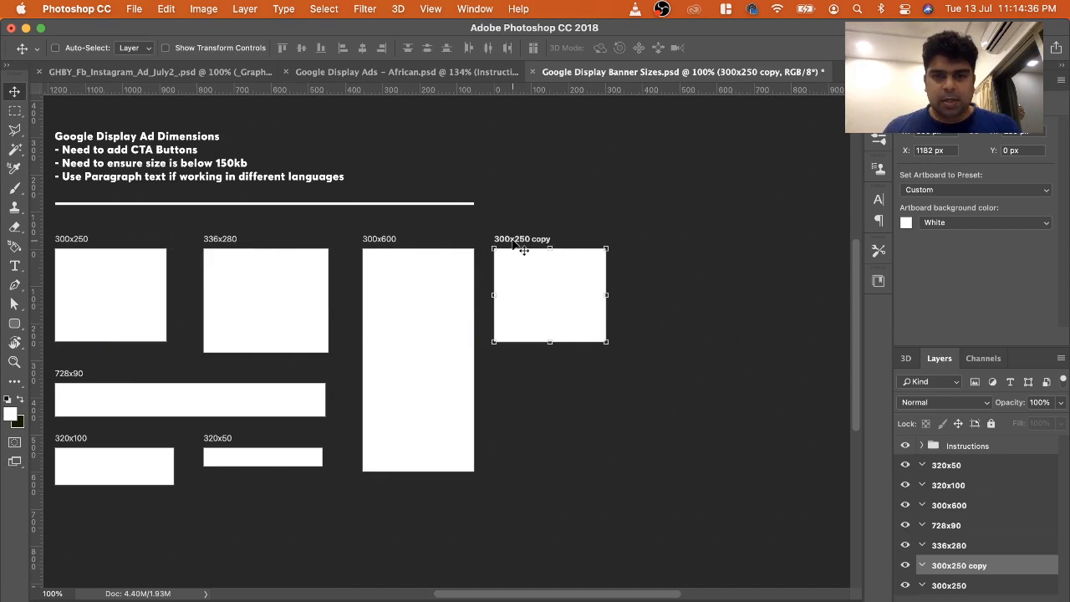
pyautogui.hotkey('shift', 'v')
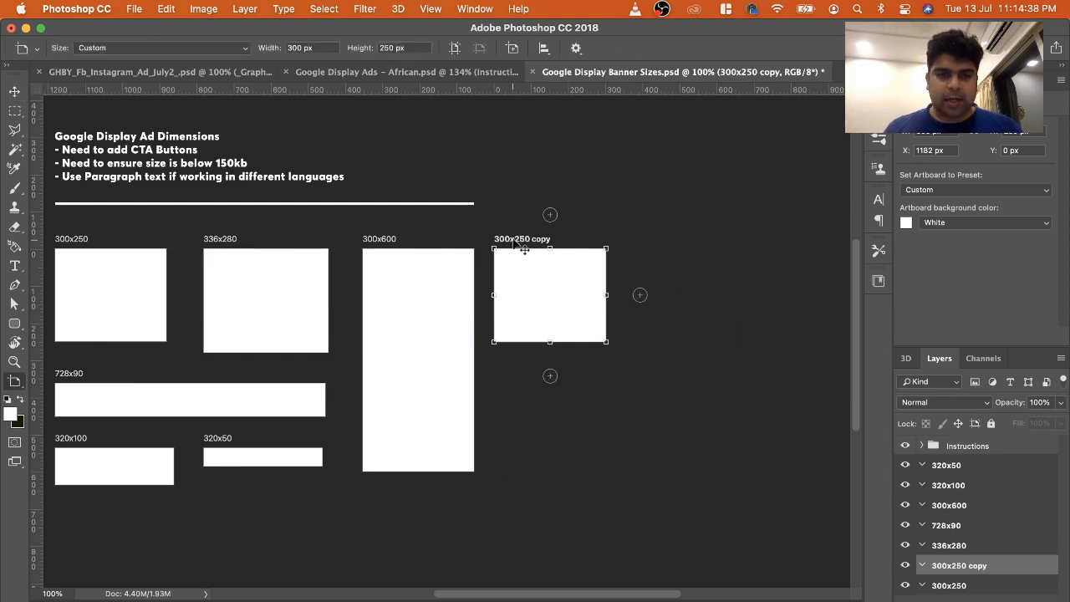
# Rename the 300x250 copy artboard to 200x200, resize it to 200 px wide by 200 px high, and return to the Move tool
pyautogui.hscroll(-3, 520, 280)
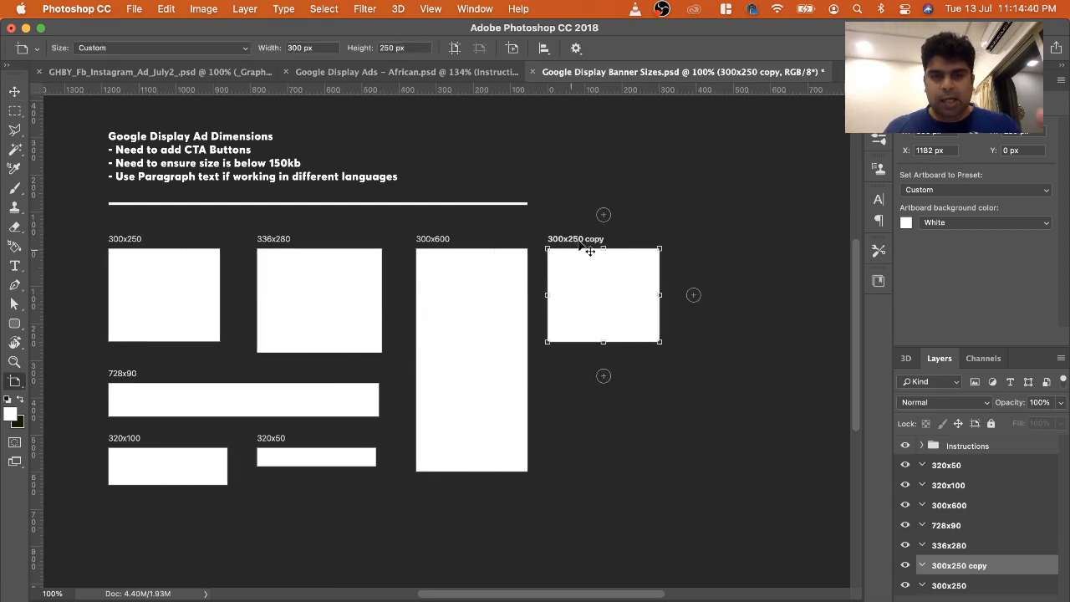
pyautogui.doubleClick(959, 566)
pyautogui.write('200x200')
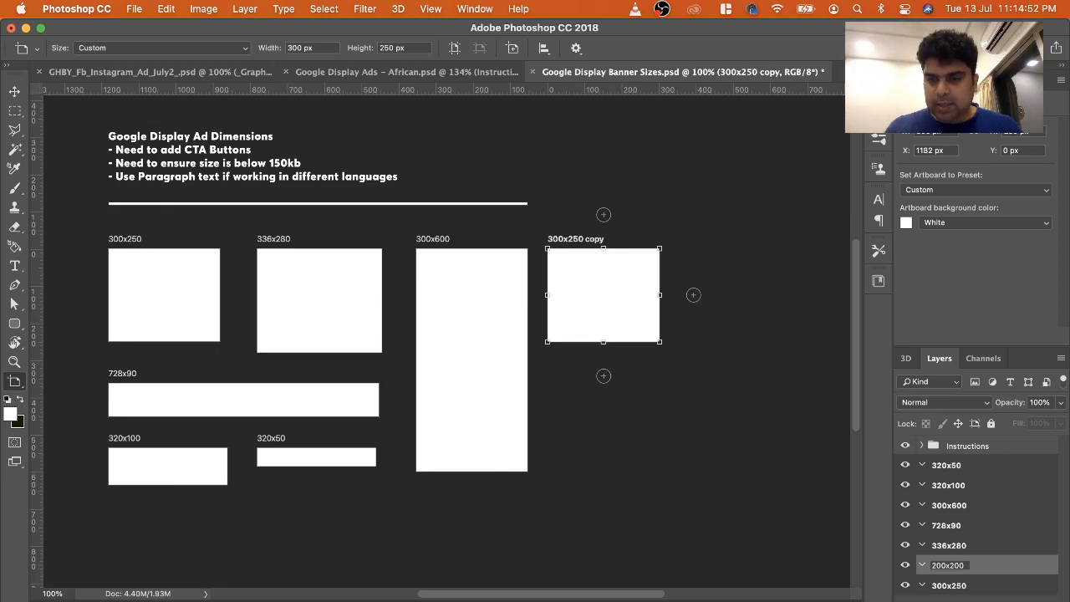
pyautogui.press('Return')
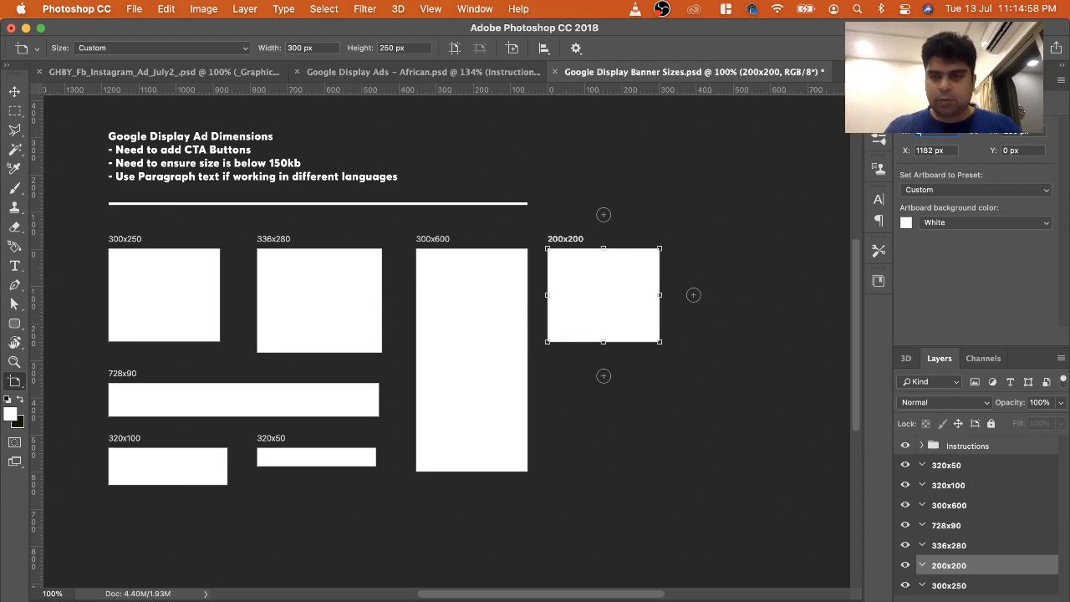
pyautogui.press('Tab')
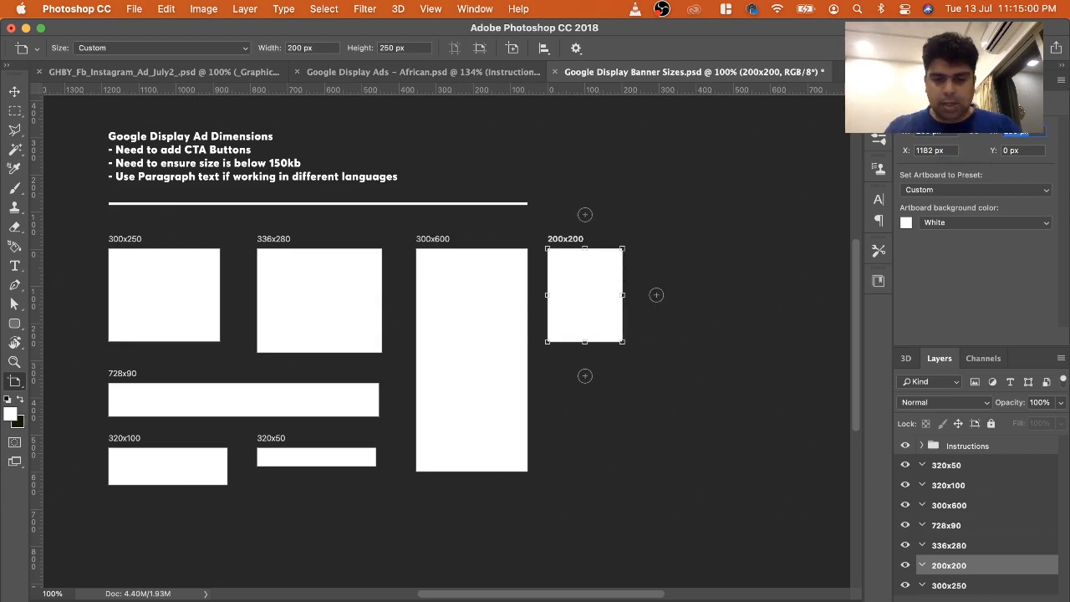
pyautogui.press('Return')
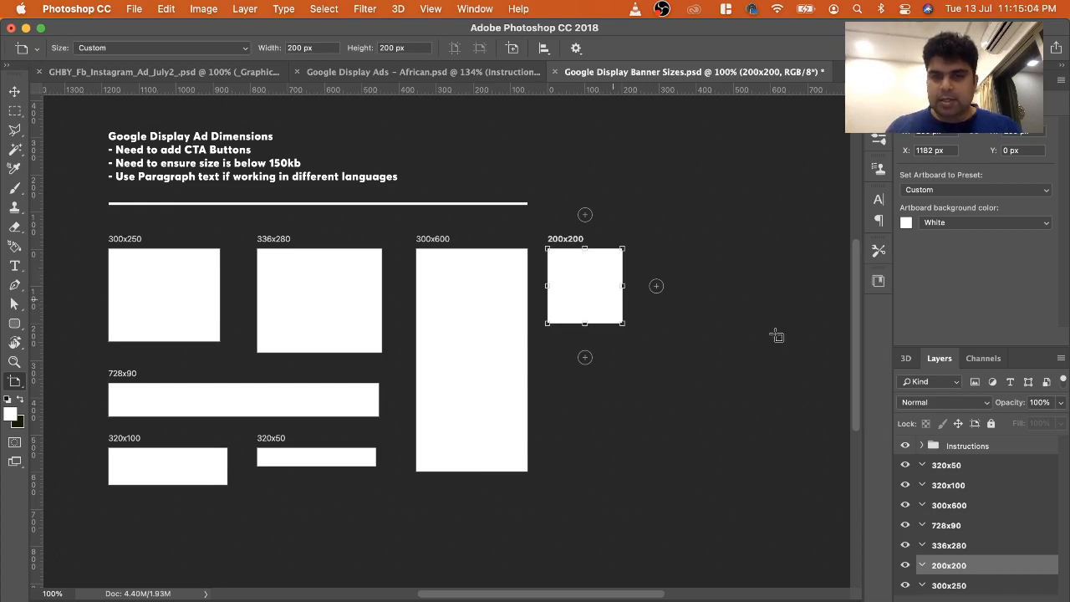
pyautogui.click(17, 93)
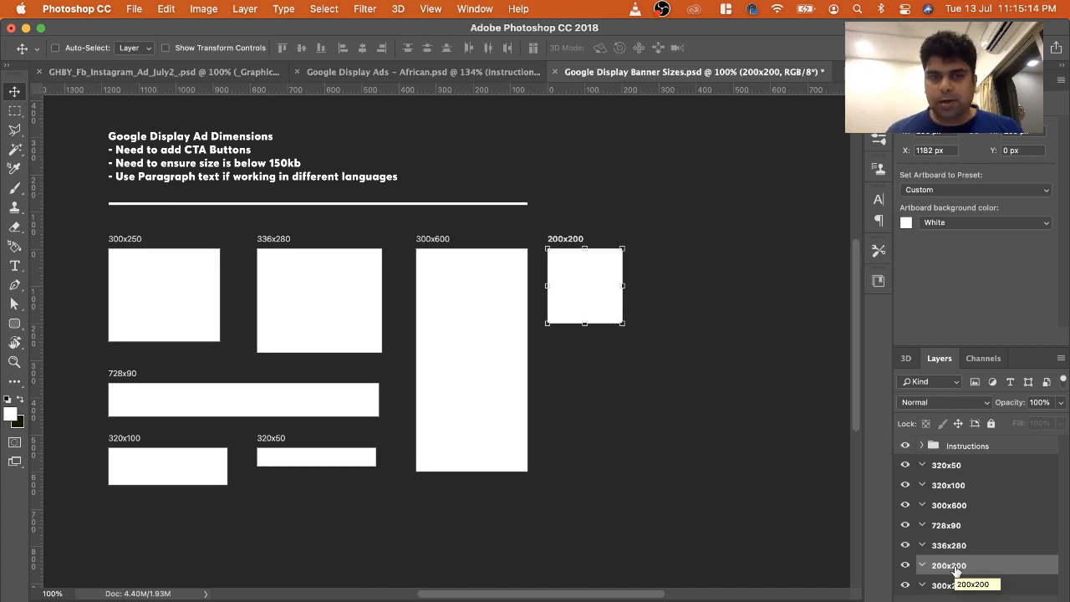
# Compare the GHBY Instagram ad document with Google Display Banner Sizes.psd, and look through the ad's full layer list
pyautogui.click(171, 74)
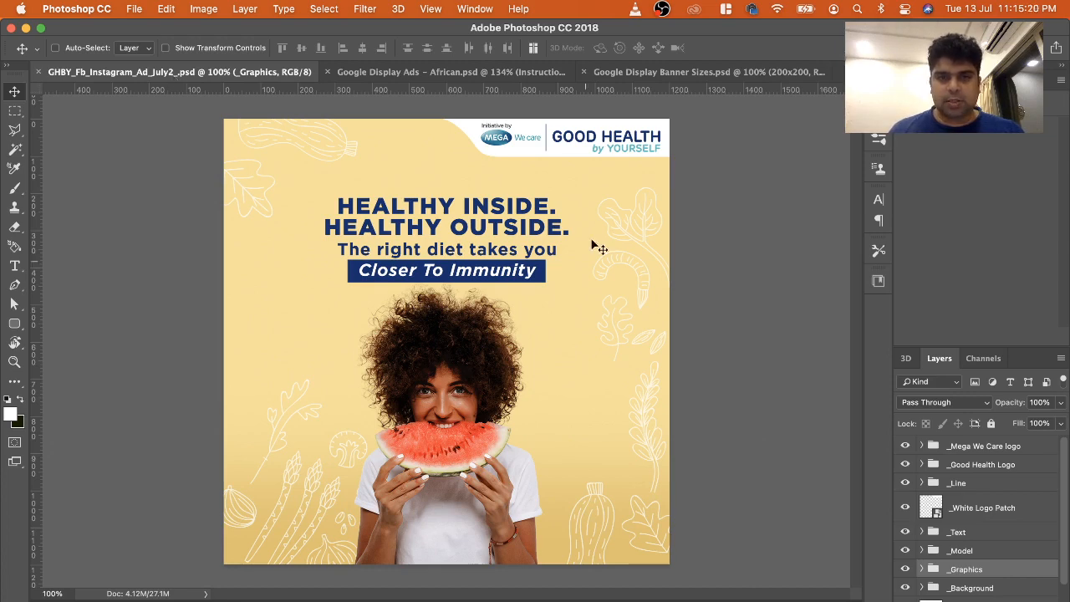
pyautogui.click(675, 75)
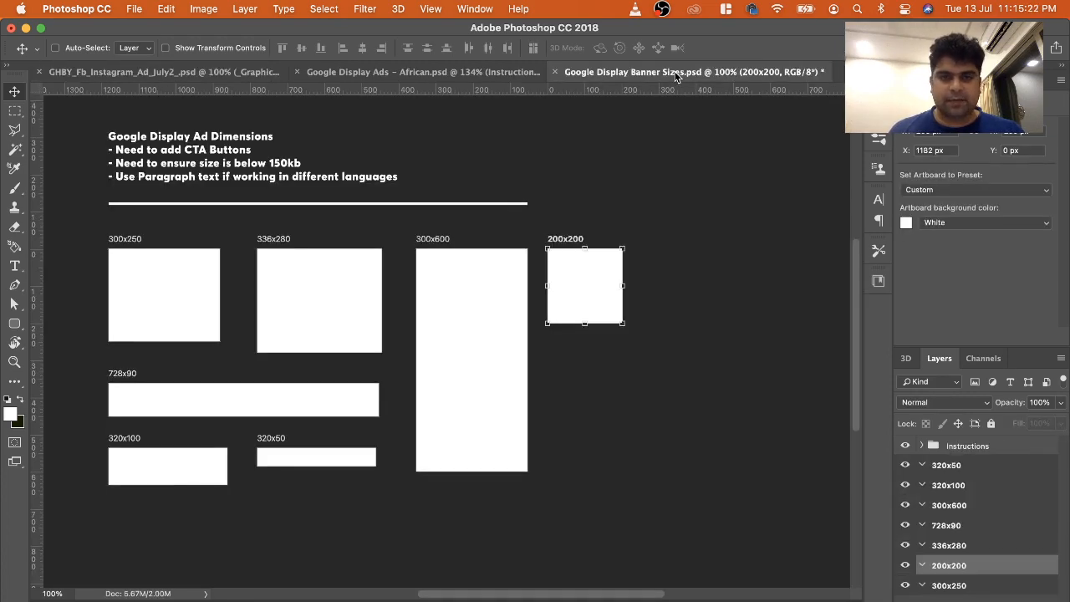
pyautogui.click(130, 77)
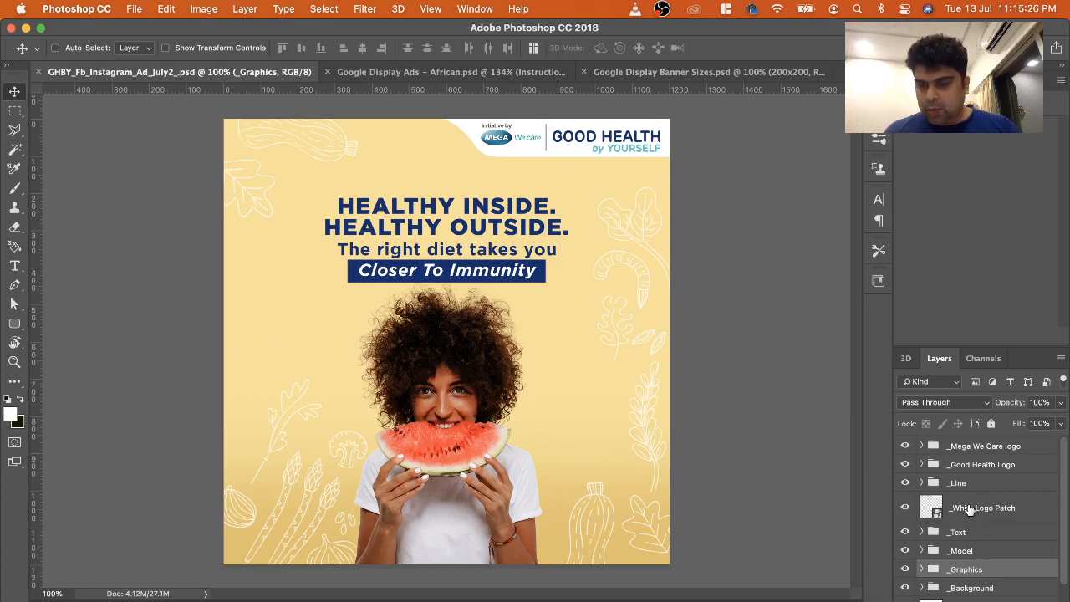
pyautogui.scroll(-1, 989, 476)
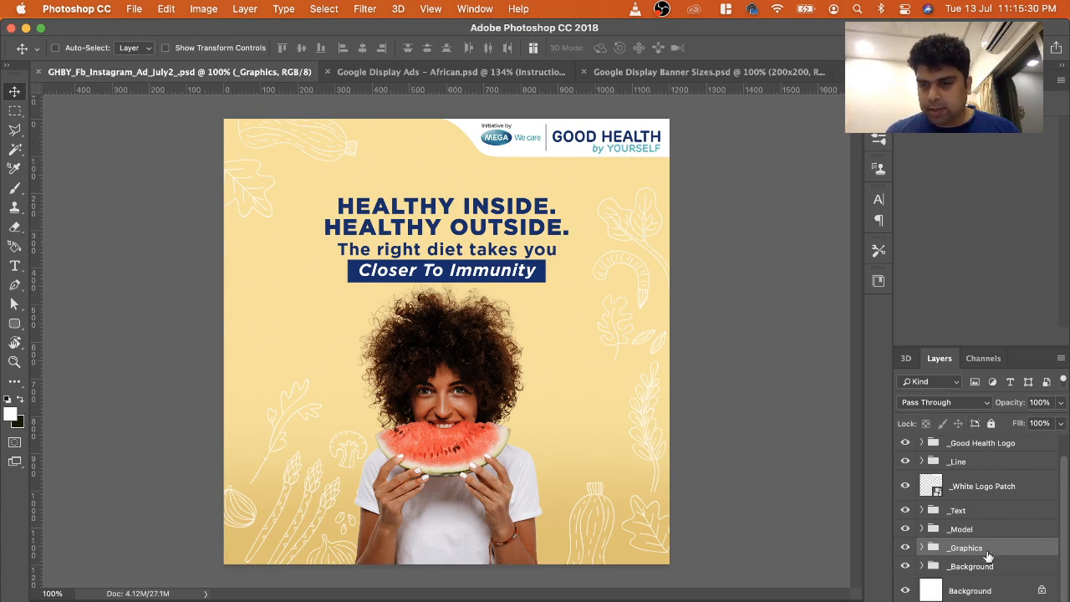
pyautogui.scroll(1, 993, 521)
# Hide and reshow the _Mega We Care logo, _Good Health Logo, _Line and _White Logo Patch layers one by one to identify them
pyautogui.click(961, 452)
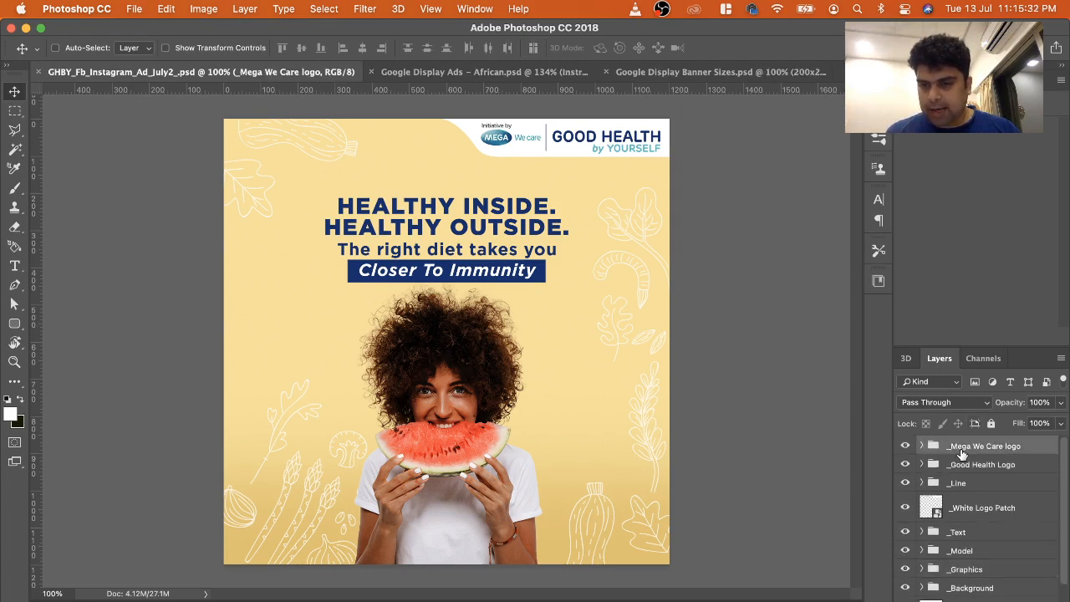
pyautogui.click(903, 448)
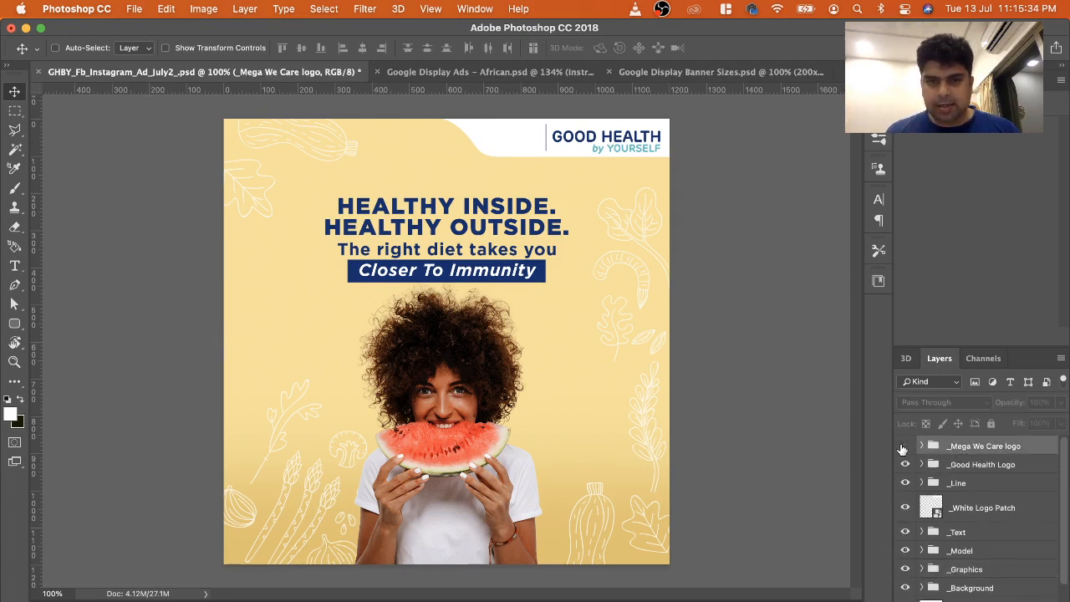
pyautogui.click(904, 448)
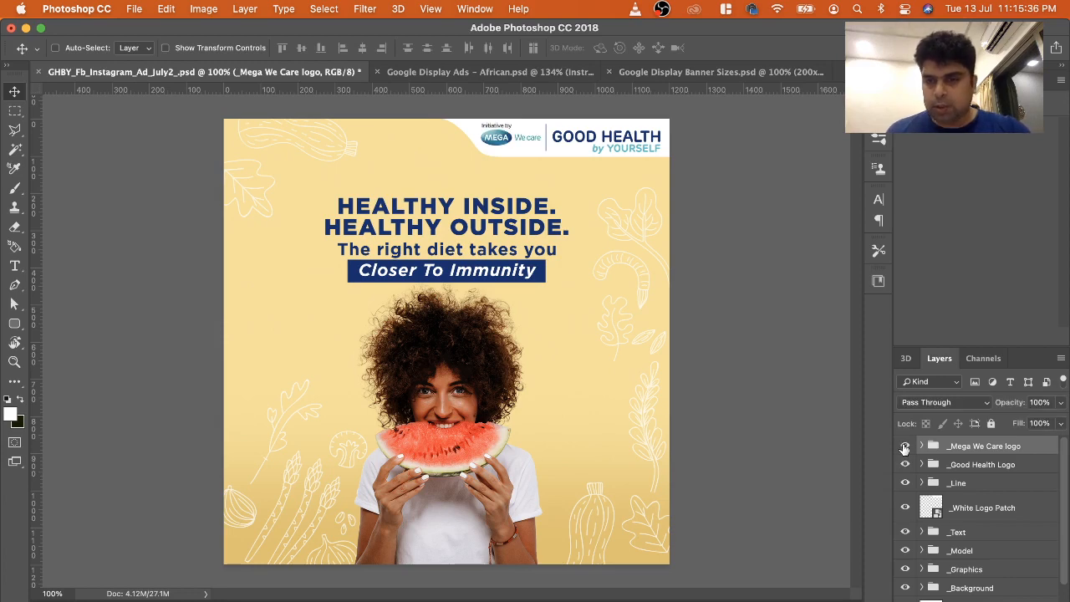
pyautogui.click(904, 465)
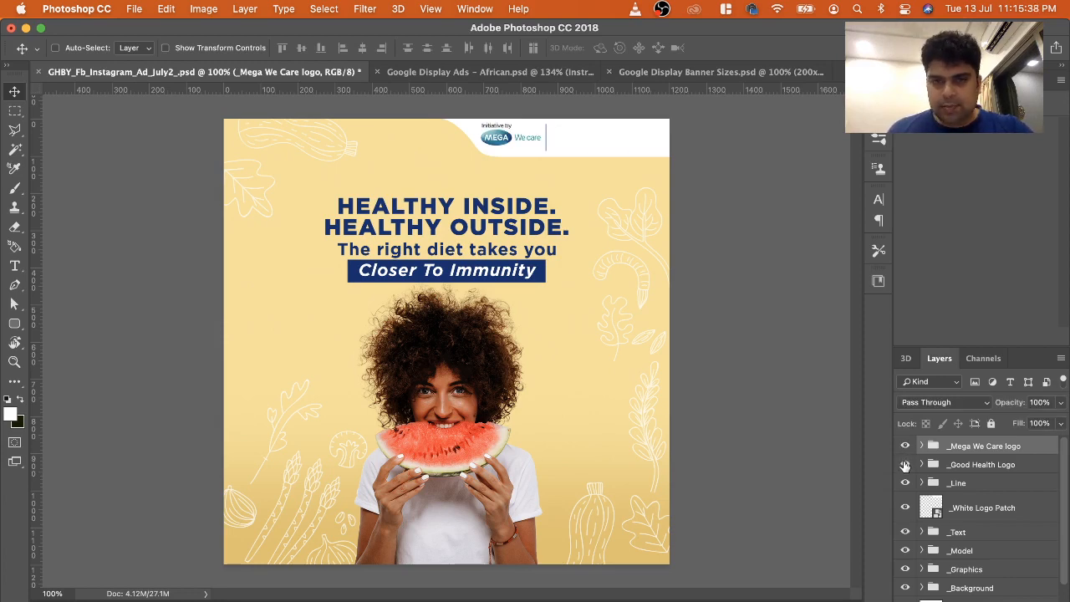
pyautogui.click(905, 465)
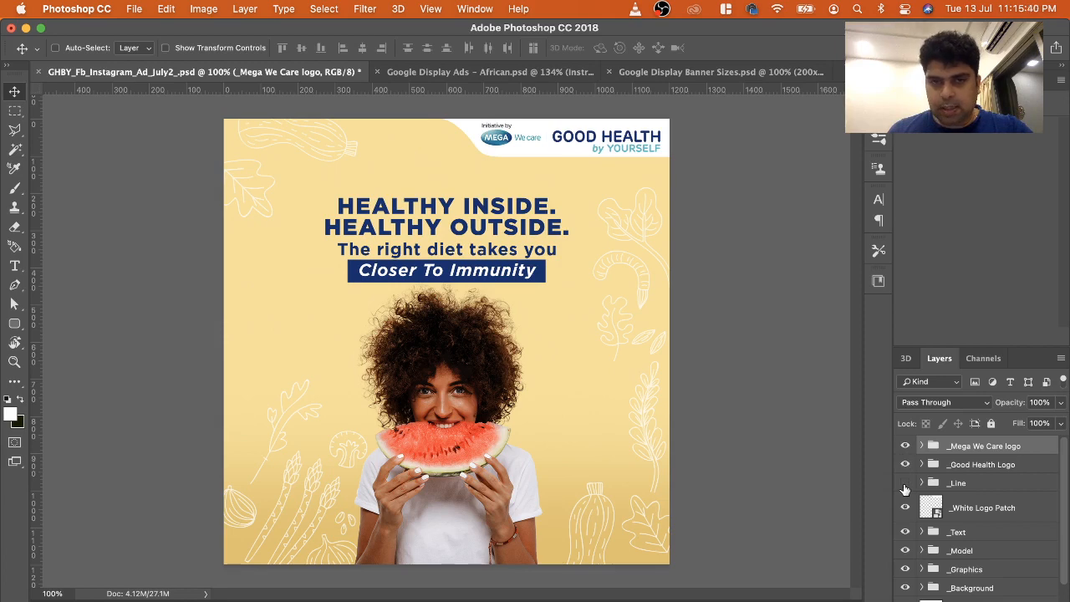
pyautogui.click(905, 508)
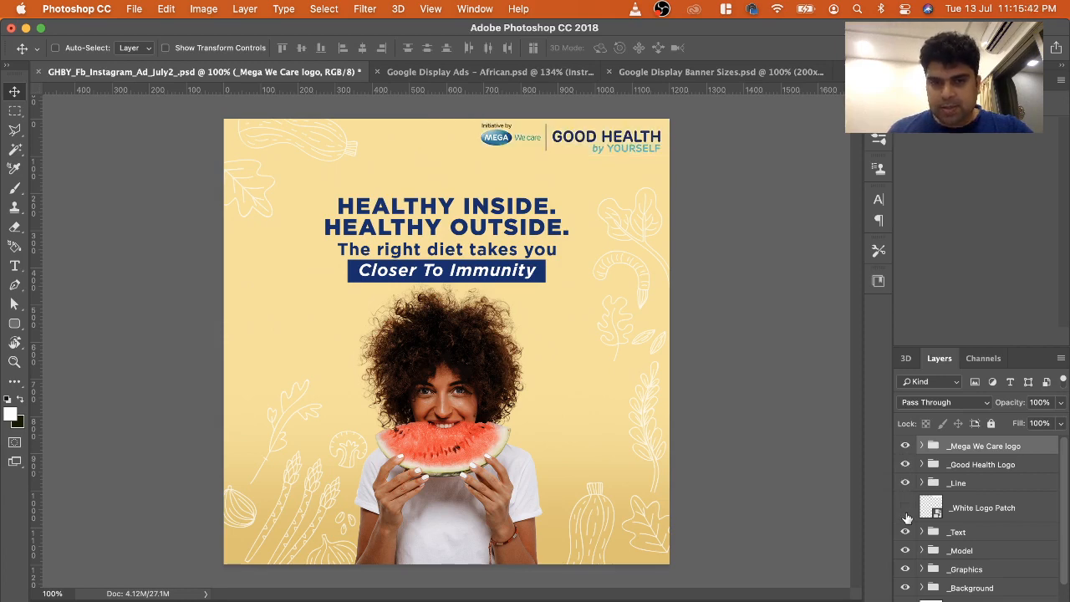
pyautogui.click(904, 507)
# Hide and reshow the _Text, _Model, _Graphics and _Background groups one by one to identify their content
pyautogui.click(905, 531)
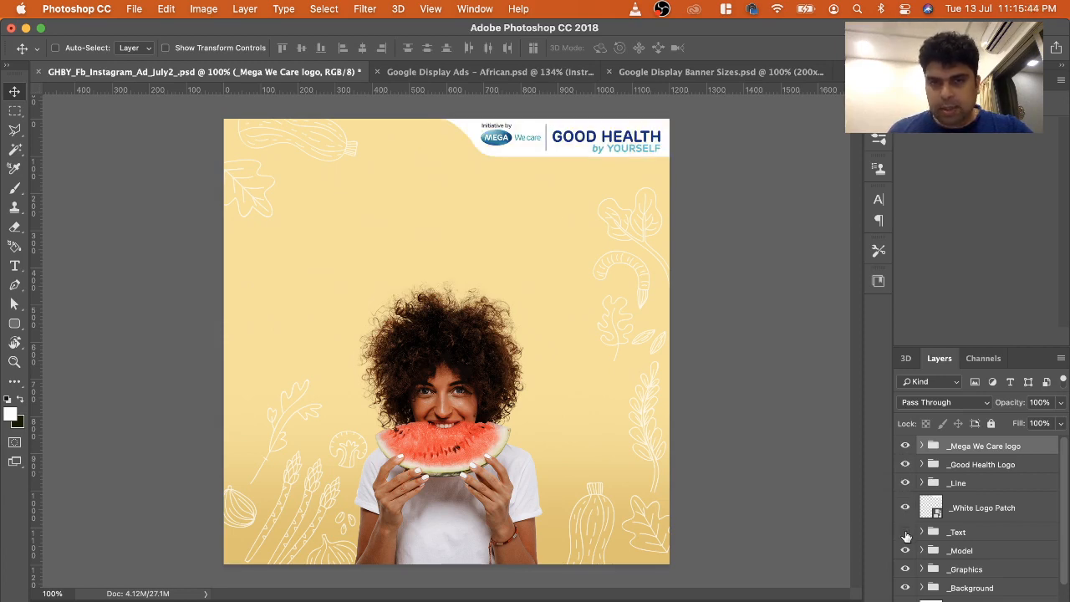
pyautogui.click(904, 533)
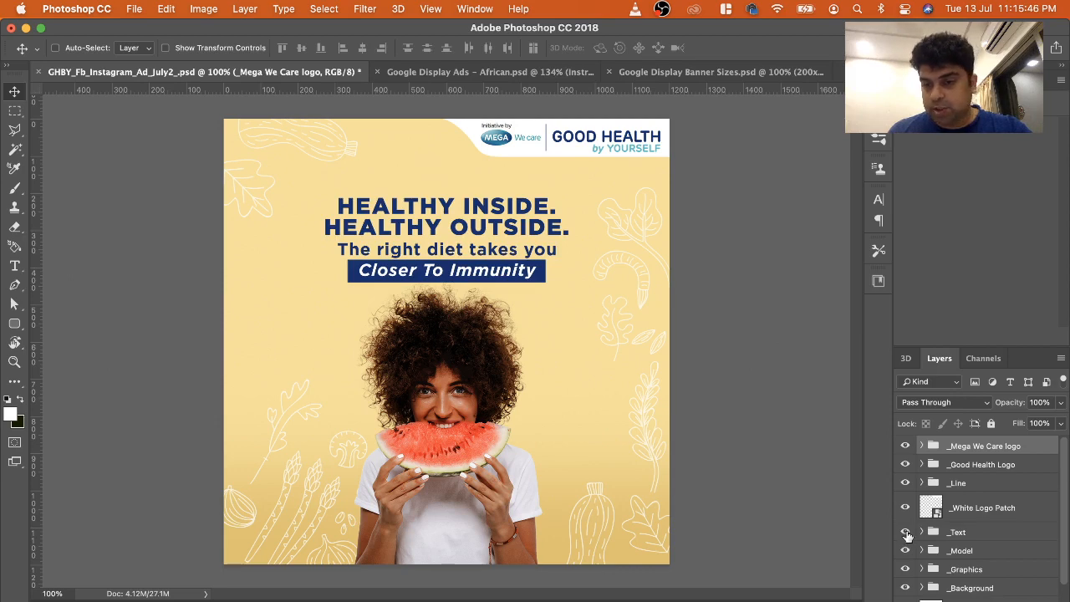
pyautogui.click(905, 550)
pyautogui.click(905, 550)
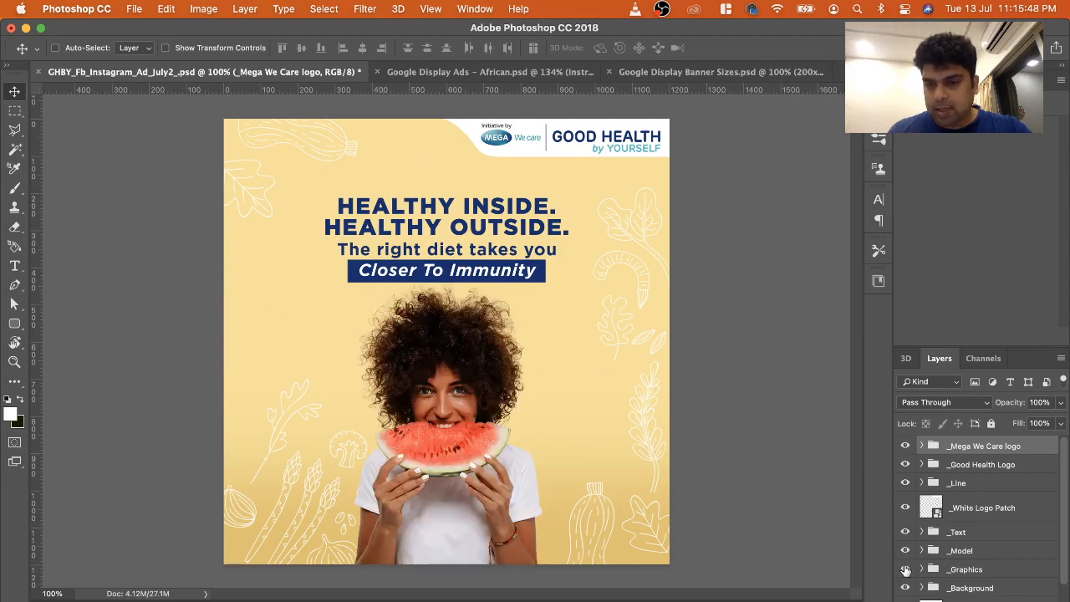
pyautogui.click(904, 570)
pyautogui.click(905, 569)
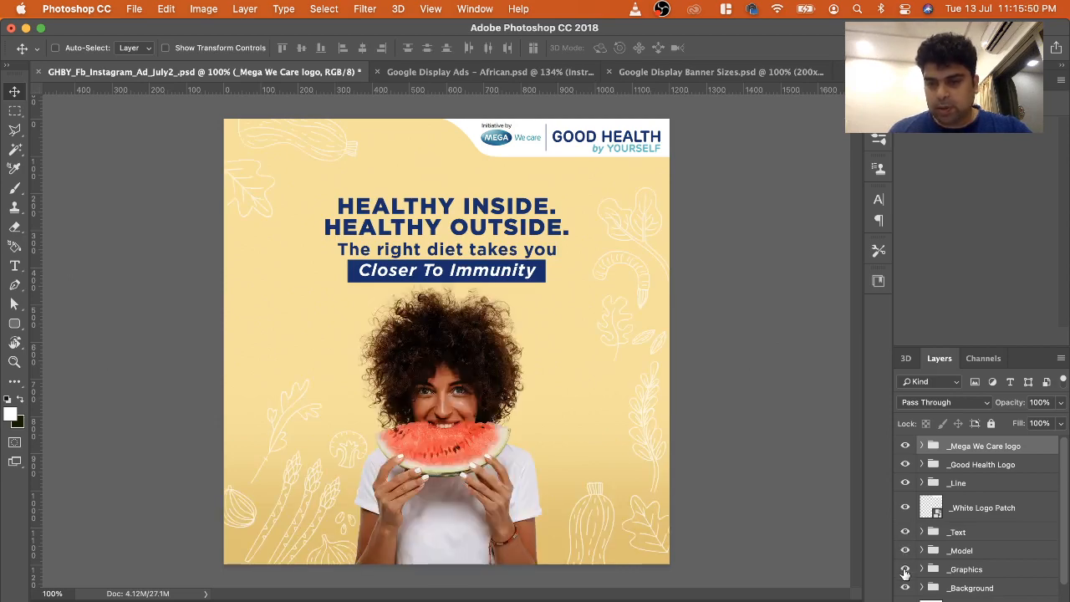
pyautogui.click(906, 587)
pyautogui.click(906, 588)
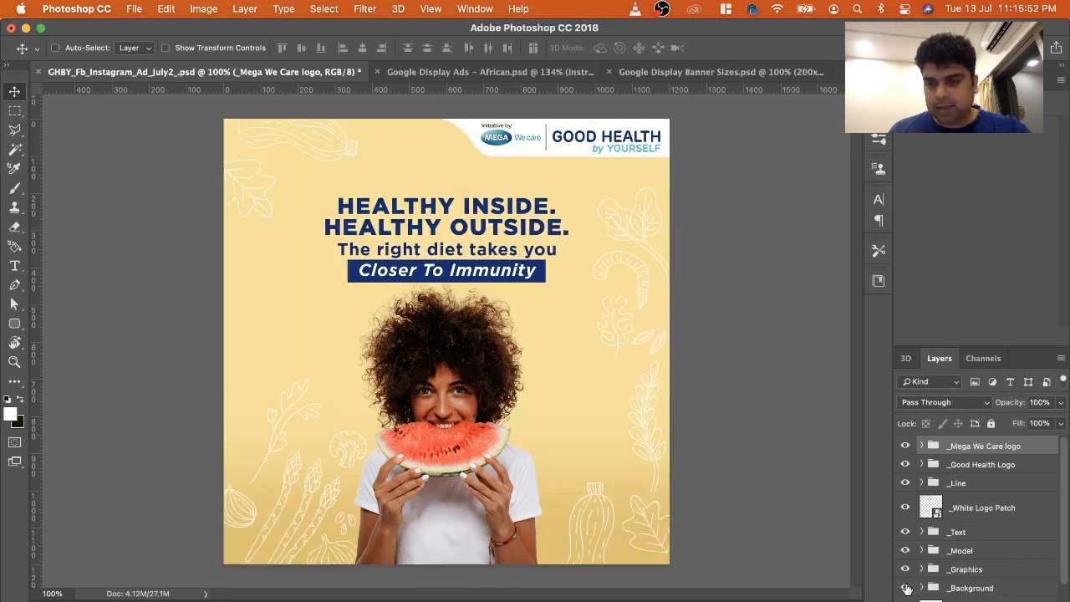
pyautogui.scroll(-1, 983, 581)
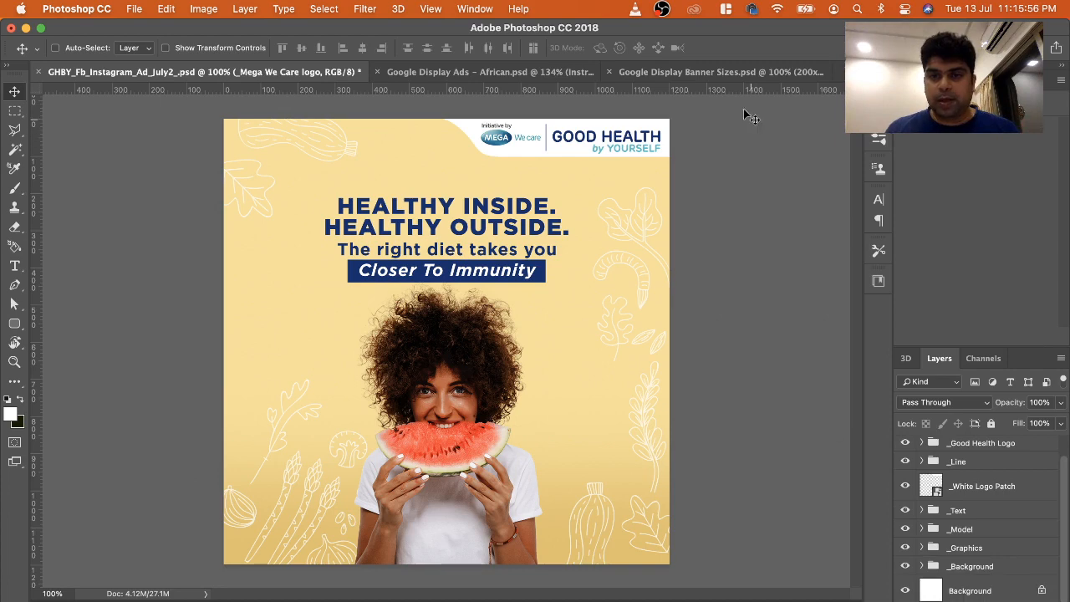
# In the GHBY Instagram ad document, group the two logo groups, _Line and _White Logo Patch, and name the group Logo Unit
pyautogui.click(724, 73)
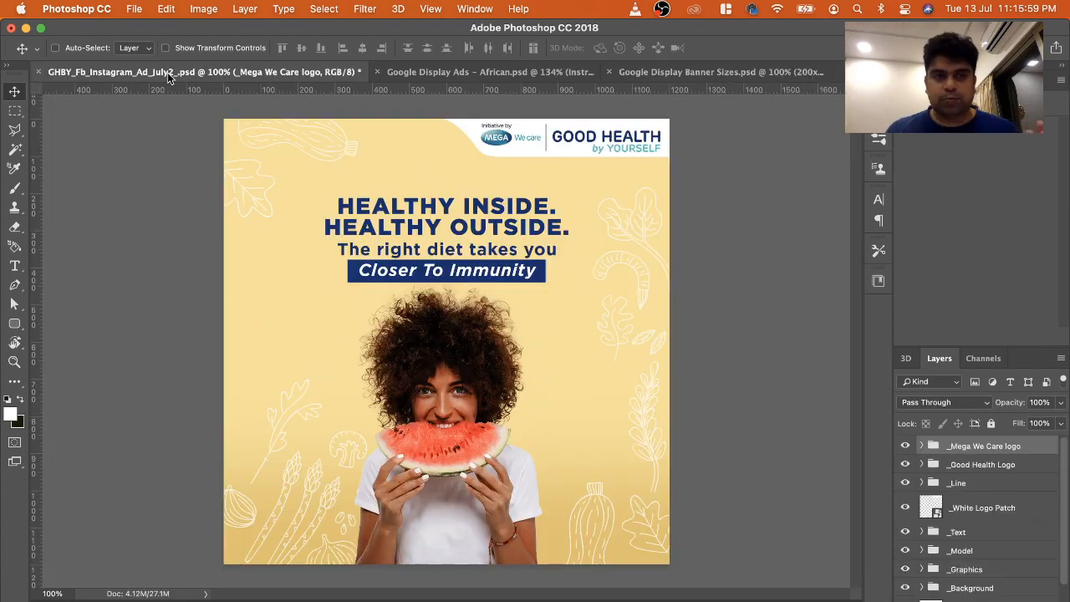
pyautogui.click(167, 73)
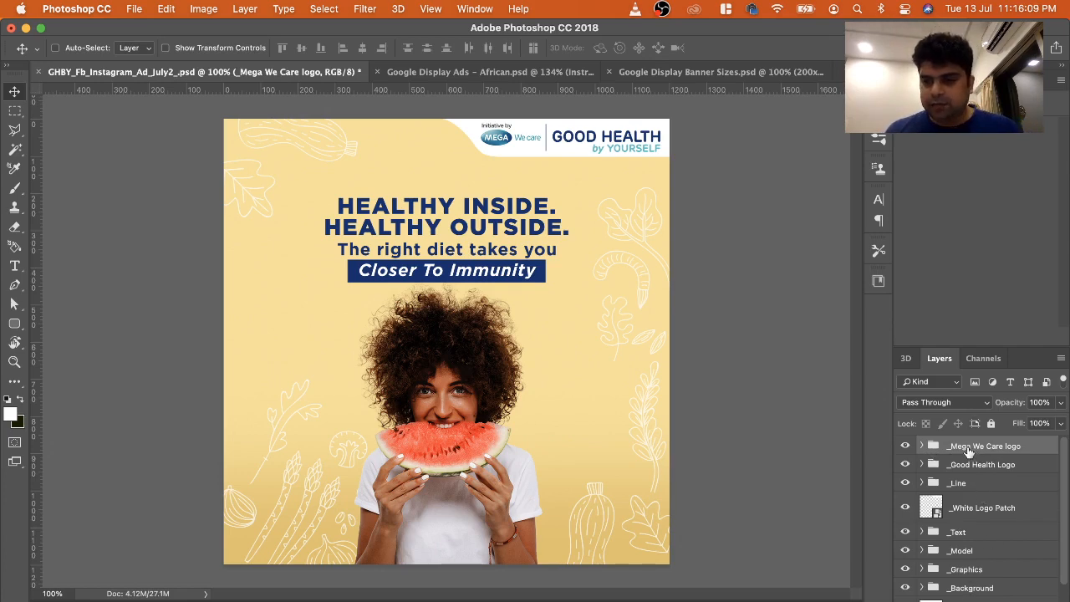
pyautogui.keyDown('shift'); pyautogui.click(971, 515); pyautogui.keyUp('shift')
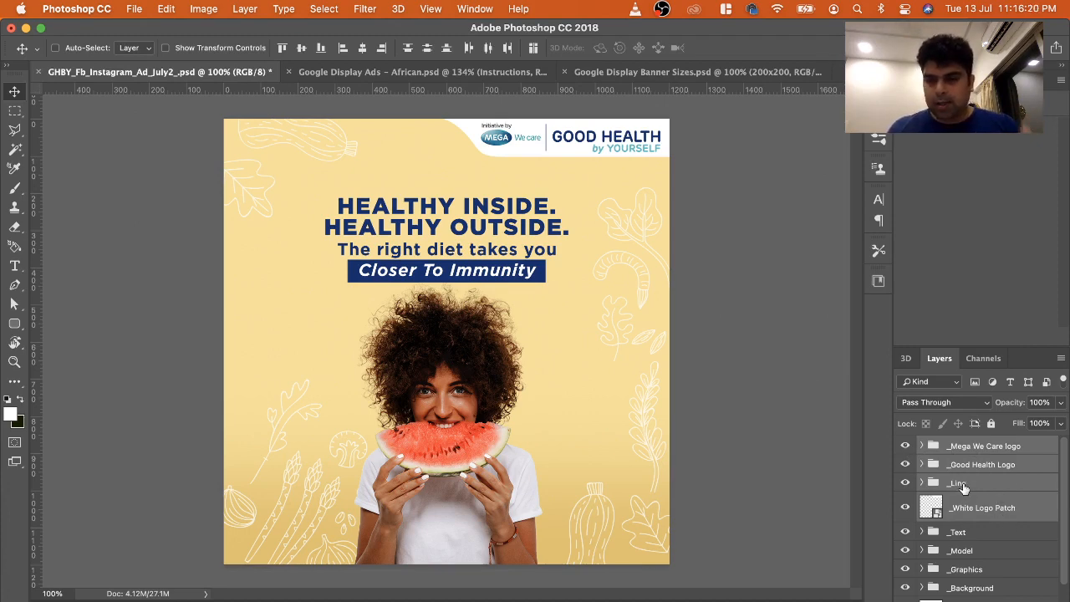
pyautogui.moveTo(968, 493); pyautogui.dragTo(978, 595)
pyautogui.doubleClick(959, 445)
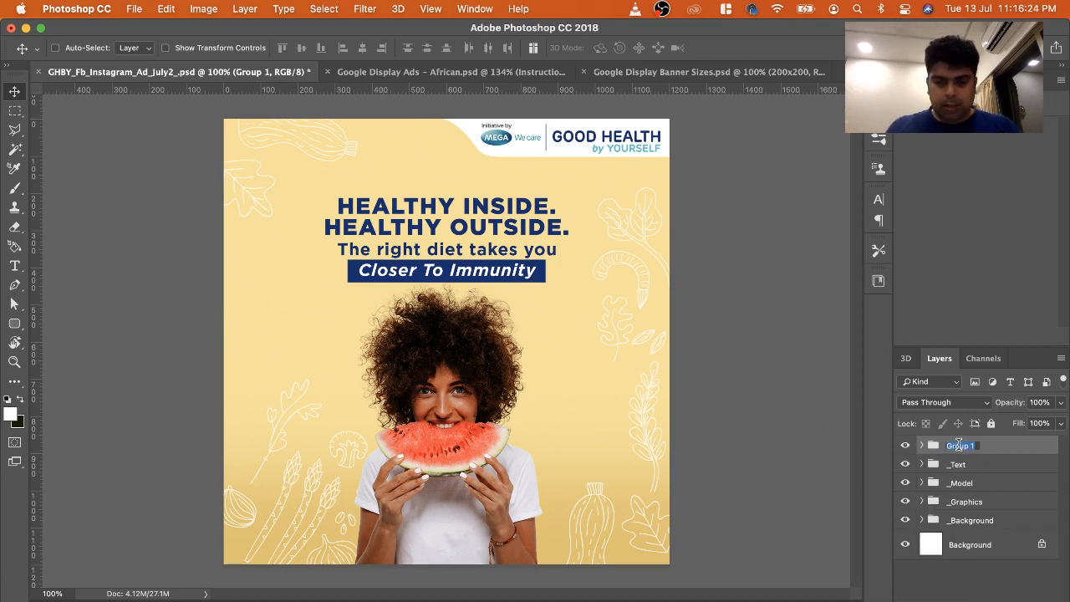
pyautogui.write('Logo Unit')
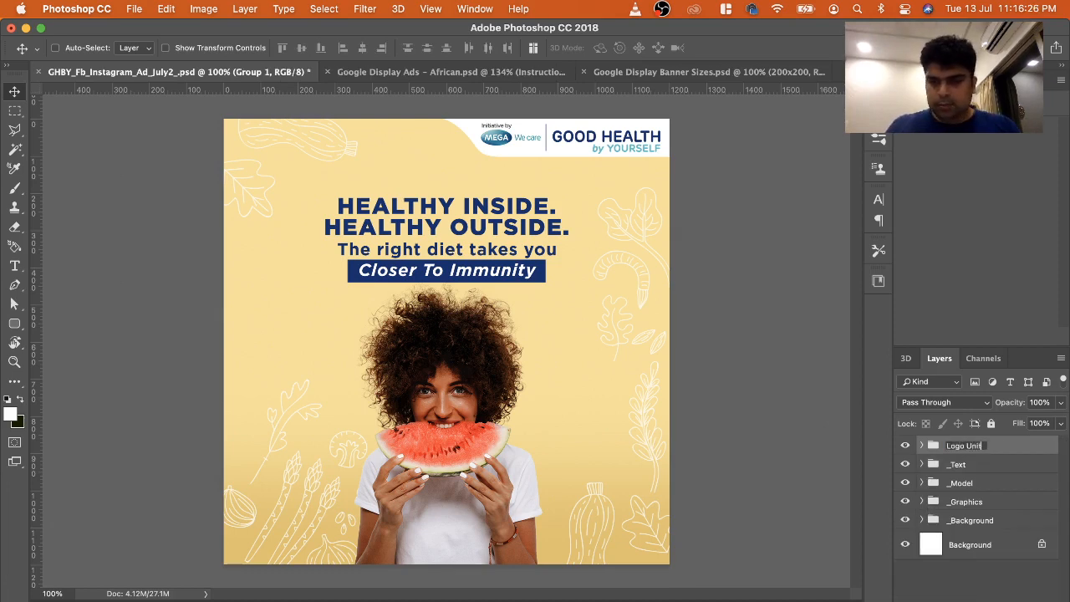
pyautogui.press('Return')
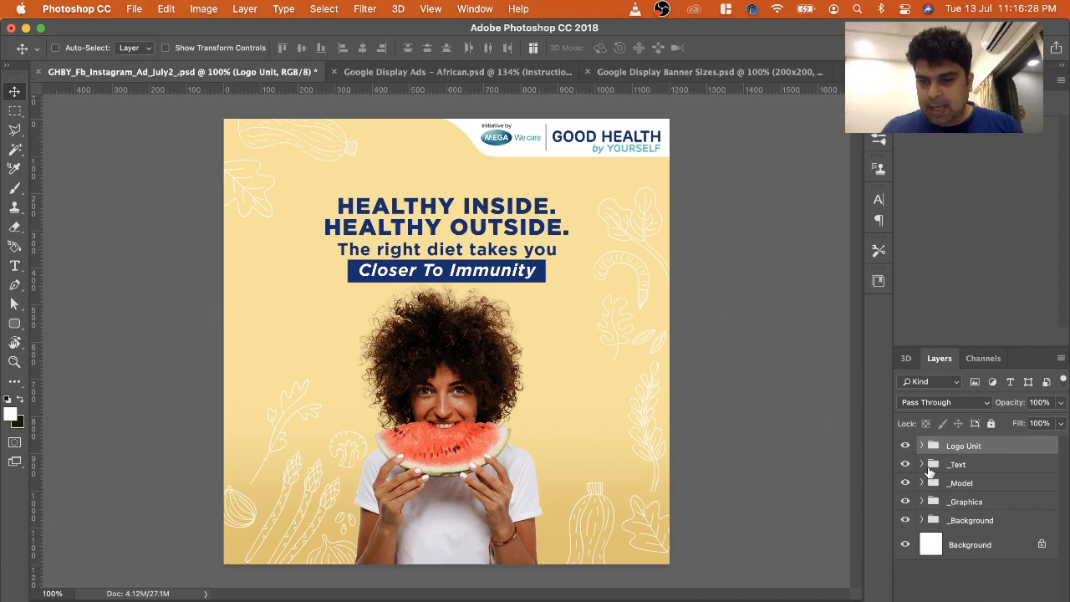
# Check the five top-level groups by hiding and reshowing each in turn, from Logo Unit down to _Background
pyautogui.click(906, 448)
pyautogui.click(905, 446)
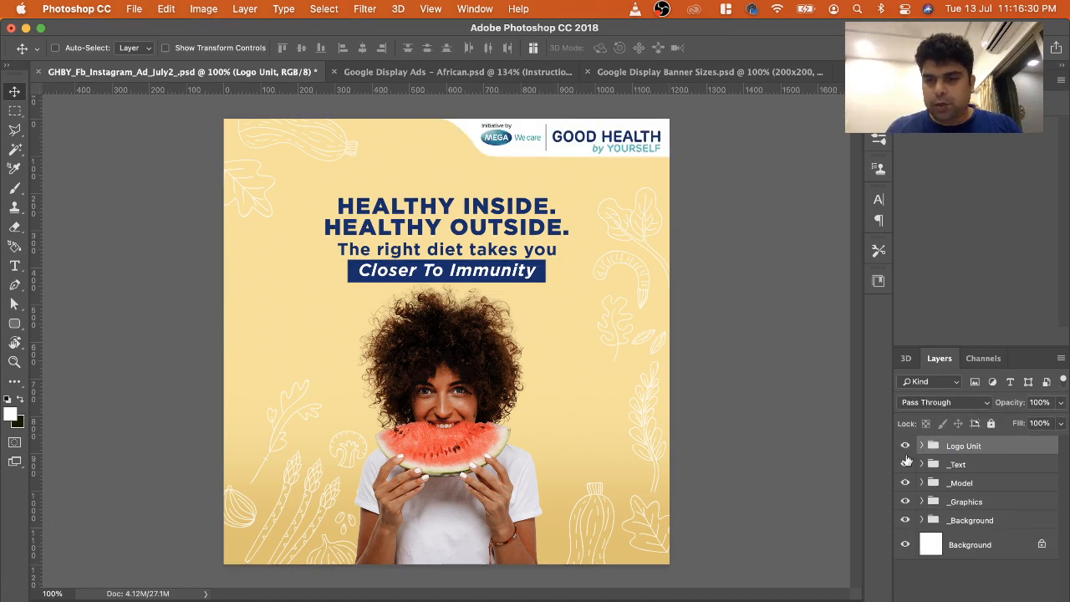
pyautogui.click(906, 464)
pyautogui.click(906, 464)
pyautogui.click(906, 483)
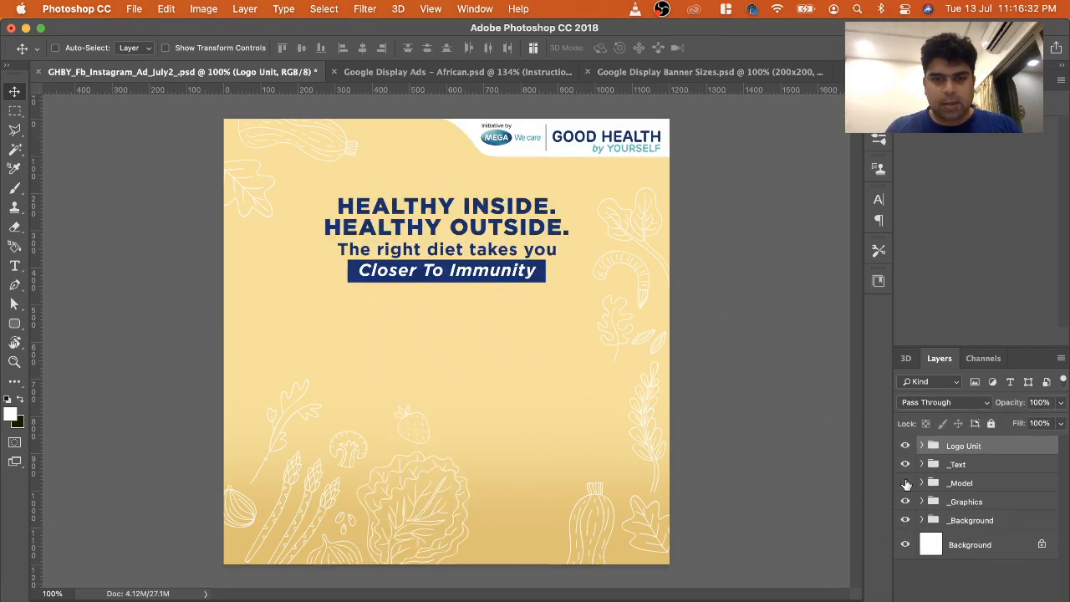
pyautogui.click(905, 483)
pyautogui.click(905, 502)
pyautogui.click(905, 502)
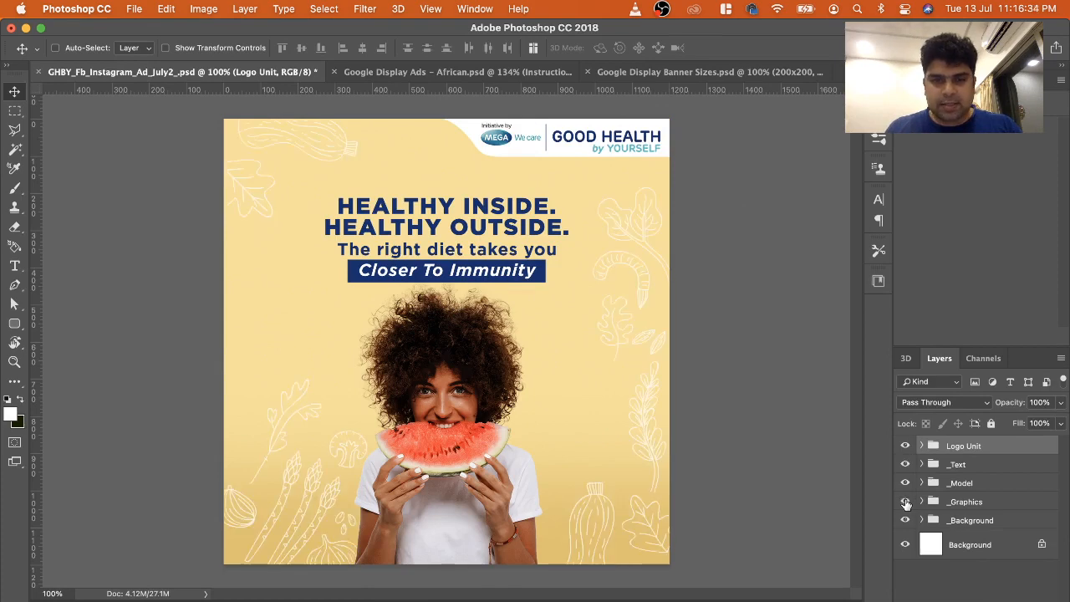
pyautogui.click(906, 520)
pyautogui.click(905, 520)
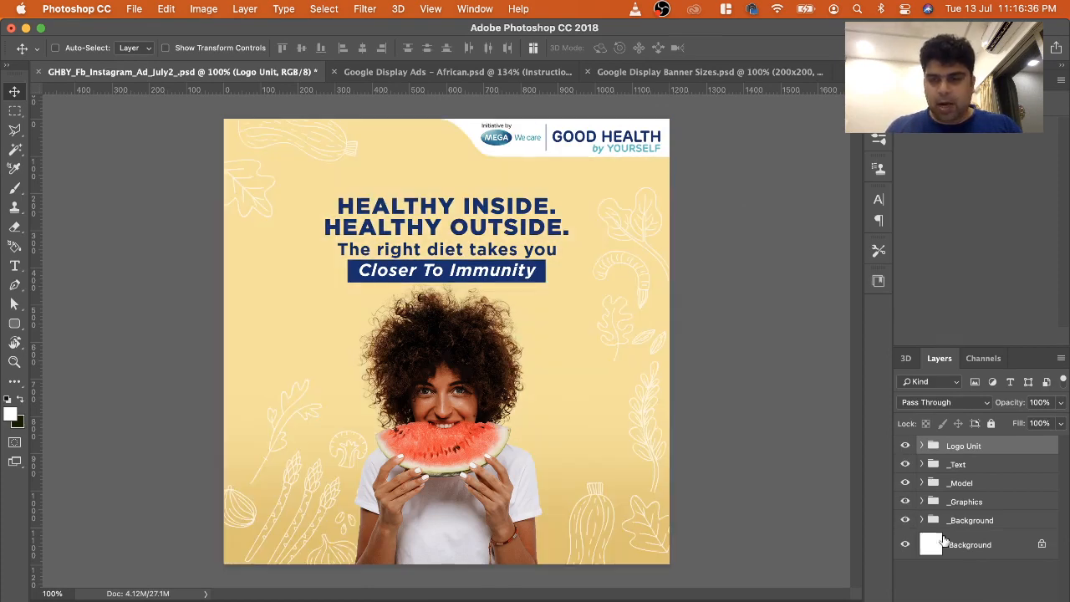
# Delete the locked white Background layer from the Instagram ad and select the Logo Unit group
pyautogui.click(977, 545)
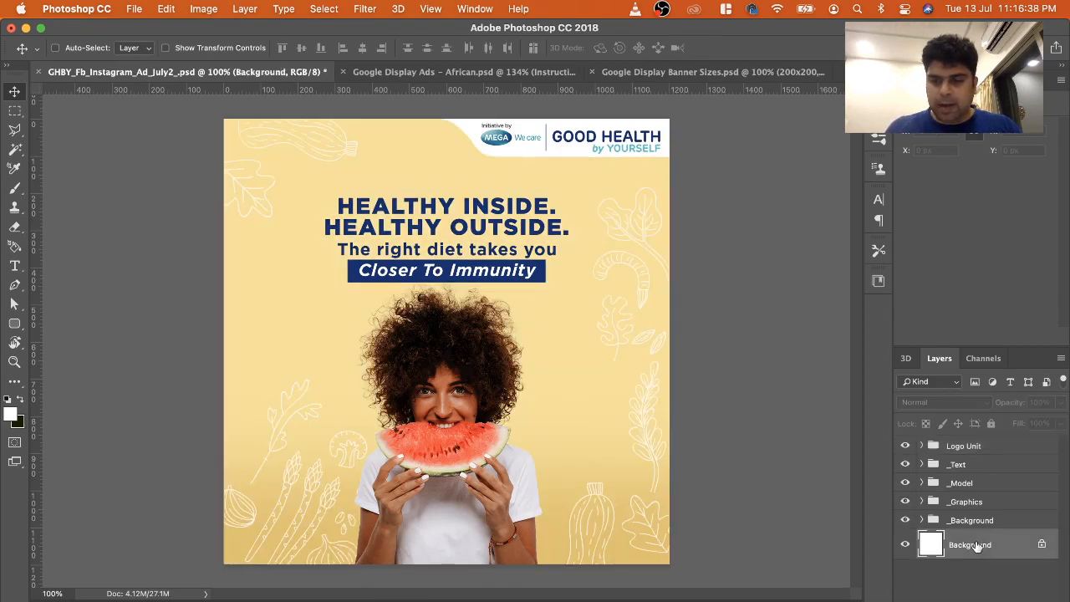
pyautogui.press('Delete')
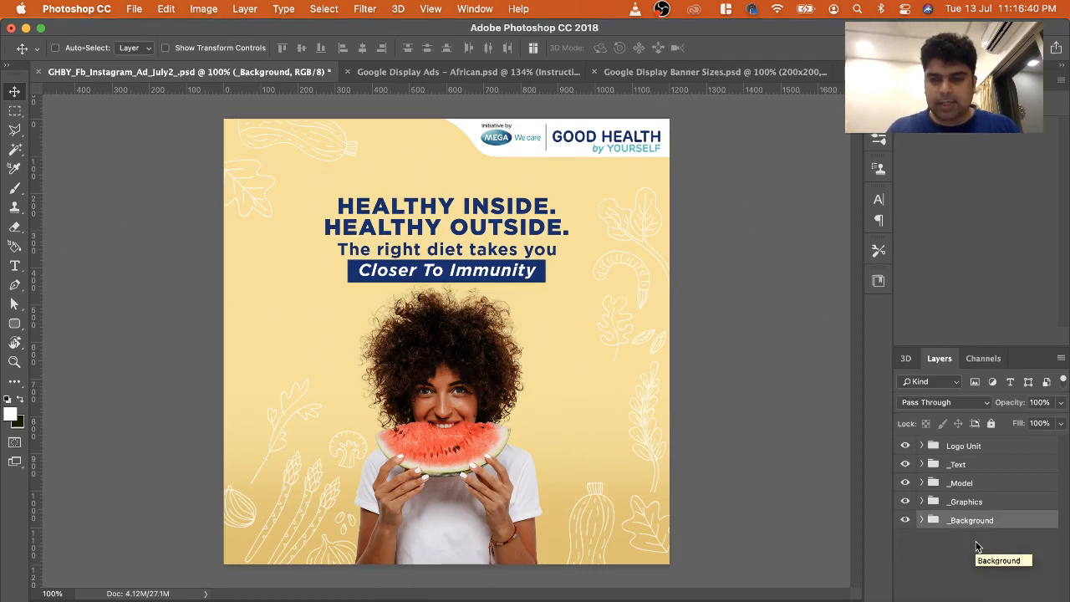
pyautogui.click(973, 448)
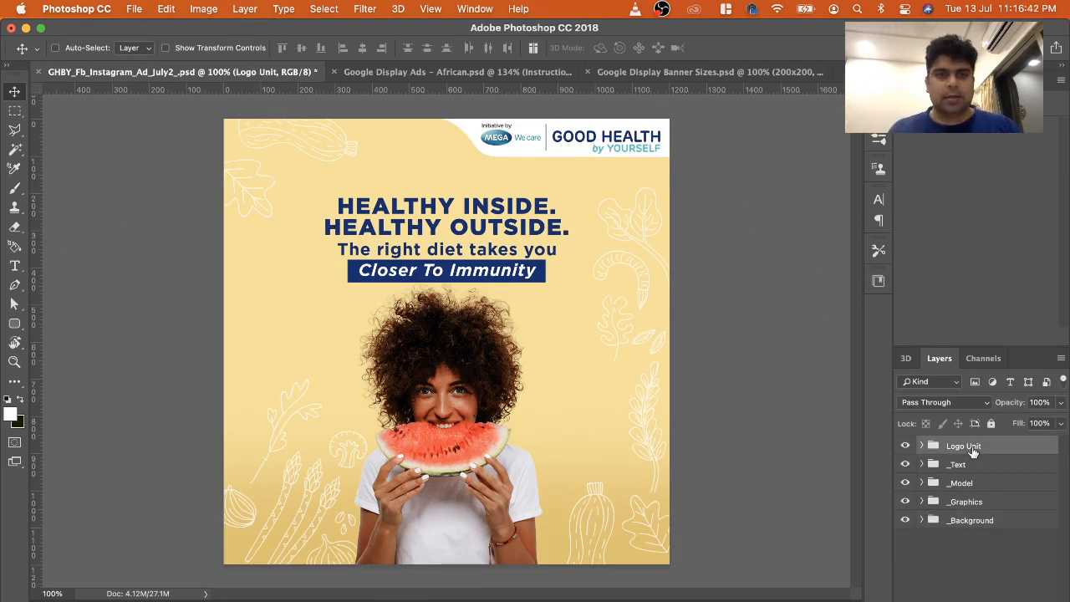
# Check the Google Display Ads – African and Google Display Banner Sizes documents, and close the African one
pyautogui.click(407, 73)
pyautogui.hotkey('ctrl', 'Tab')
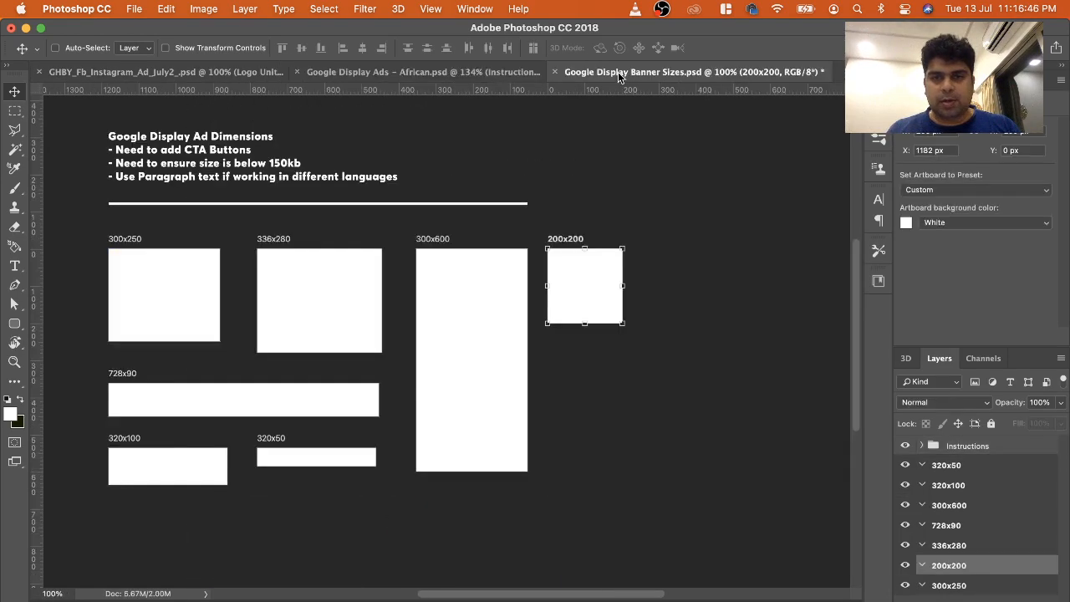
pyautogui.click(407, 74)
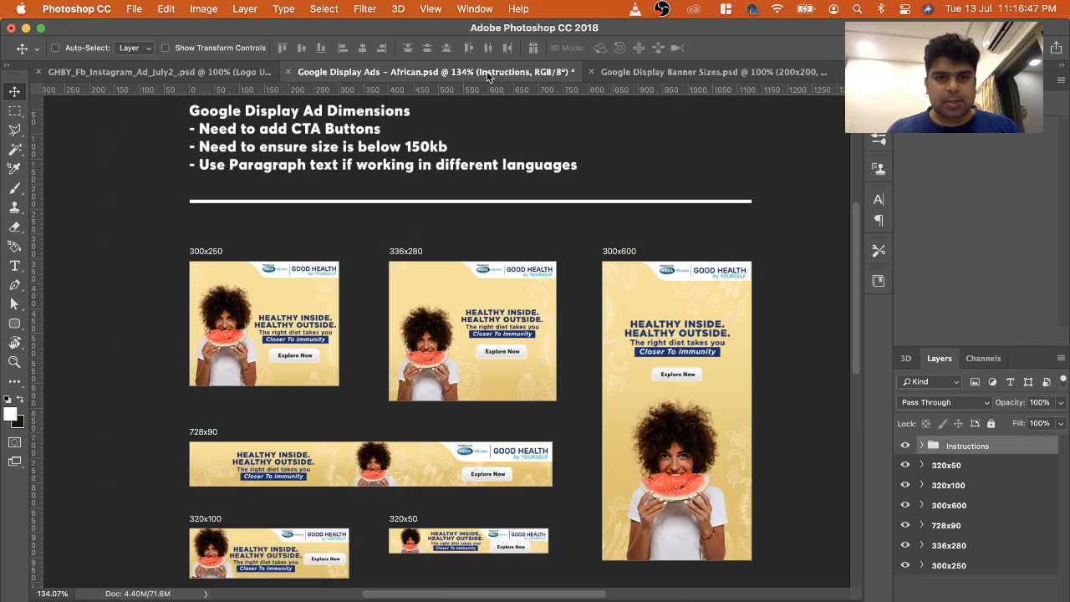
pyautogui.click(287, 72)
pyautogui.click(524, 291)
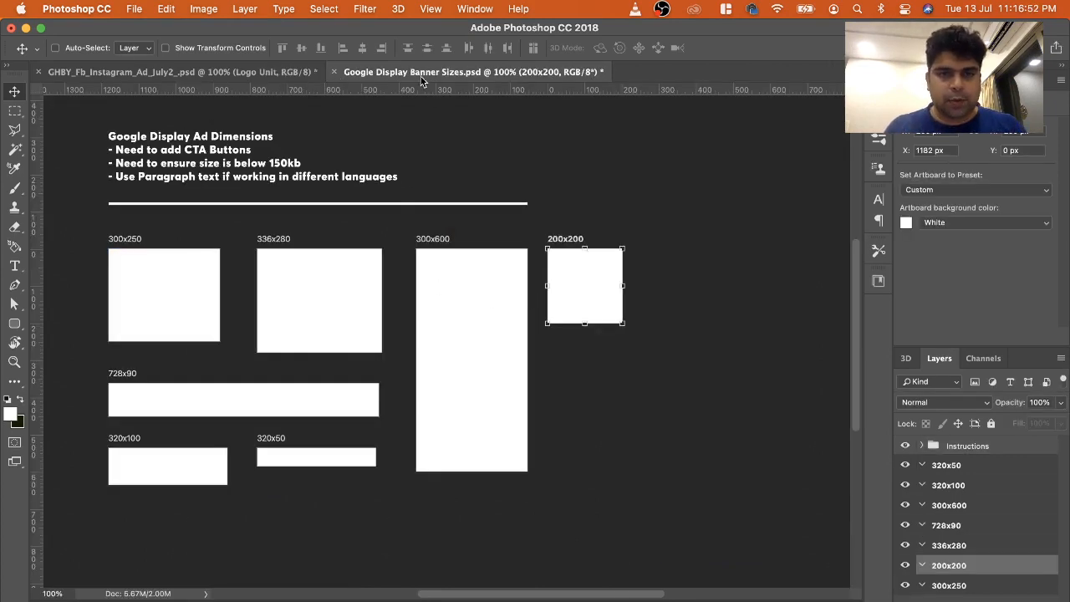
# Compare the Instagram ad with the Google Display Banner Sizes document, select its 300x250 artboard and view it at full size
pyautogui.click(268, 72)
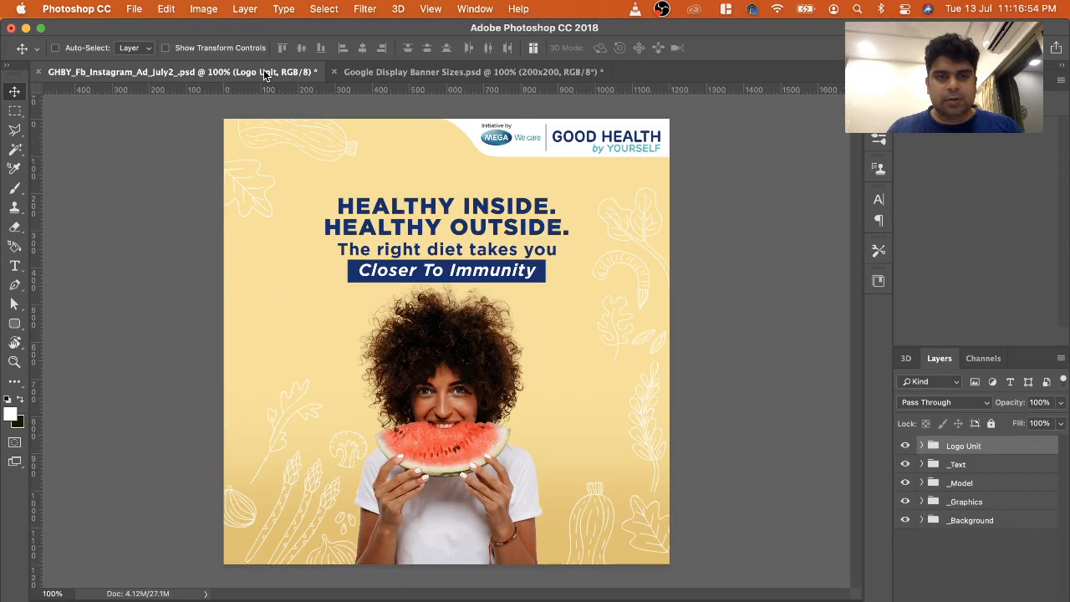
pyautogui.click(449, 73)
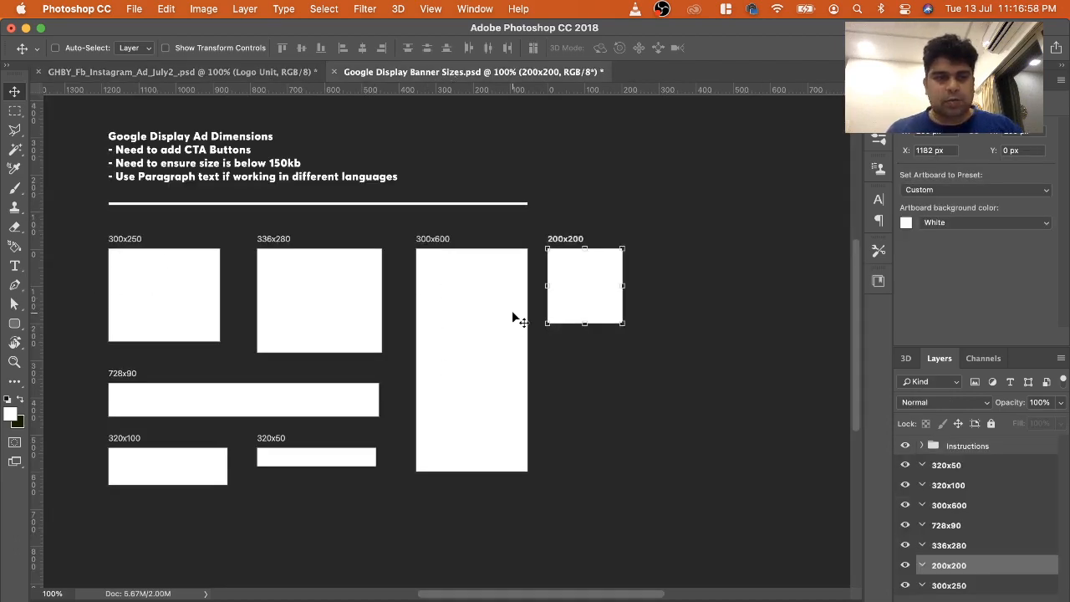
pyautogui.rightClick(136, 244)
pyautogui.click(120, 286)
pyautogui.rightClick(121, 286)
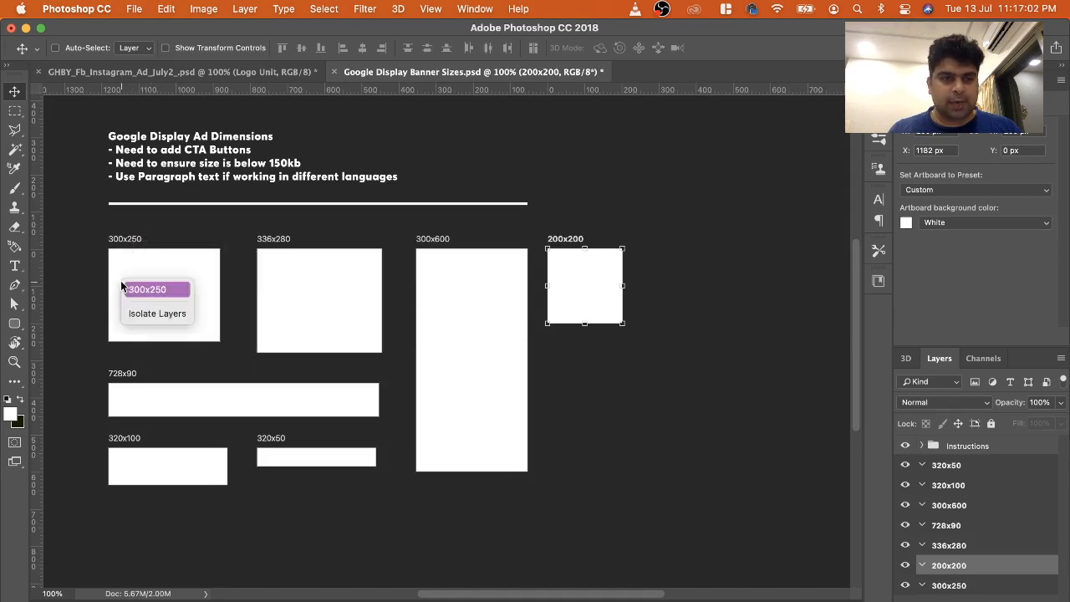
pyautogui.click(134, 289)
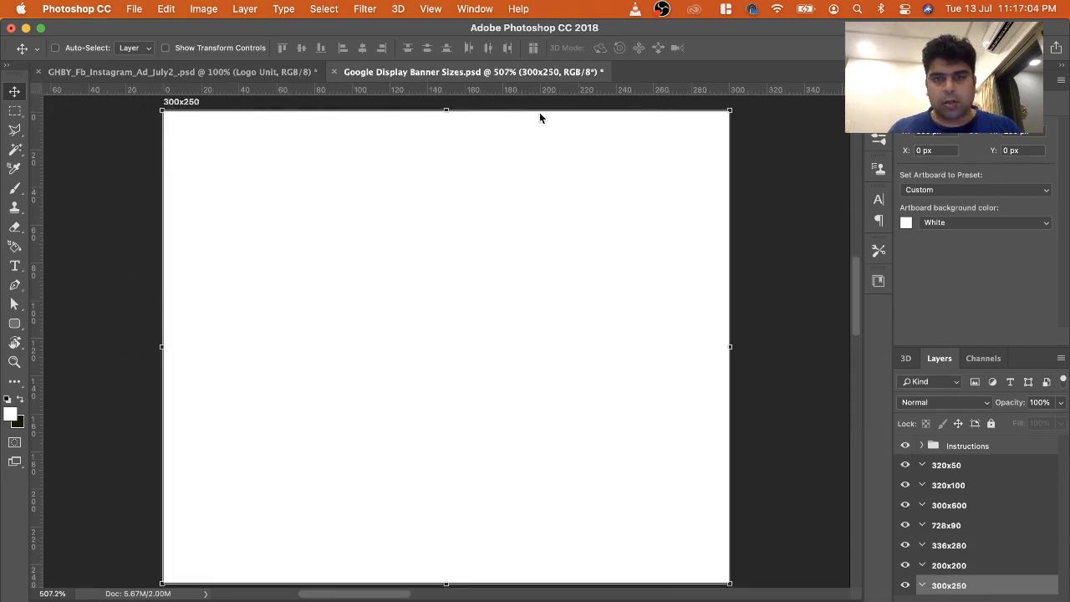
pyautogui.click(15, 362)
pyautogui.press('super+1')
pyautogui.hscroll(3, 533, 317)
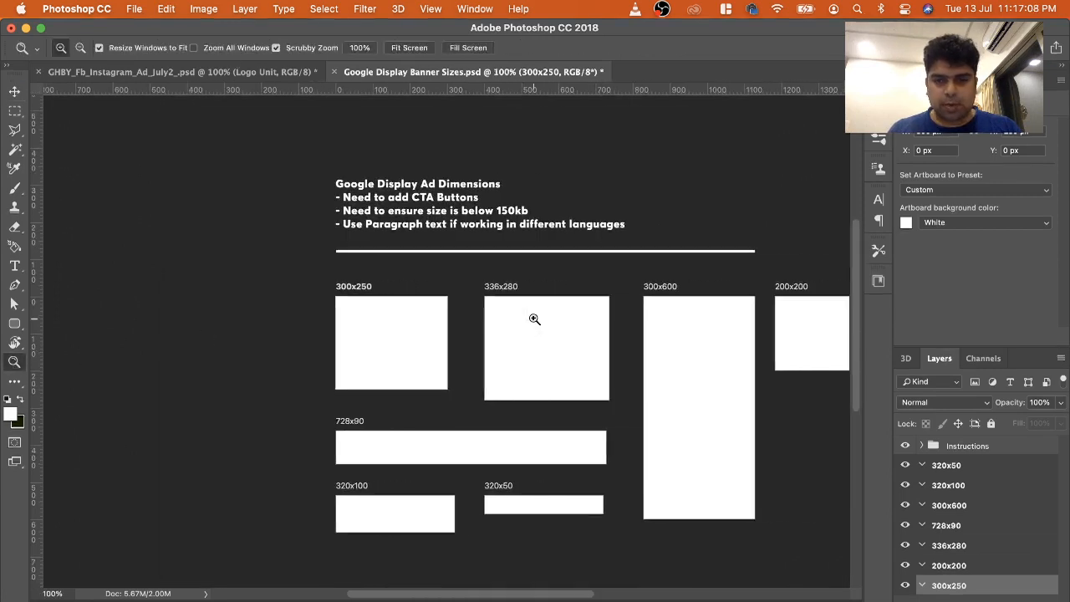
# Reselect the 300x250 artboard with the Move tool and view it fitted to the window
pyautogui.click(16, 109)
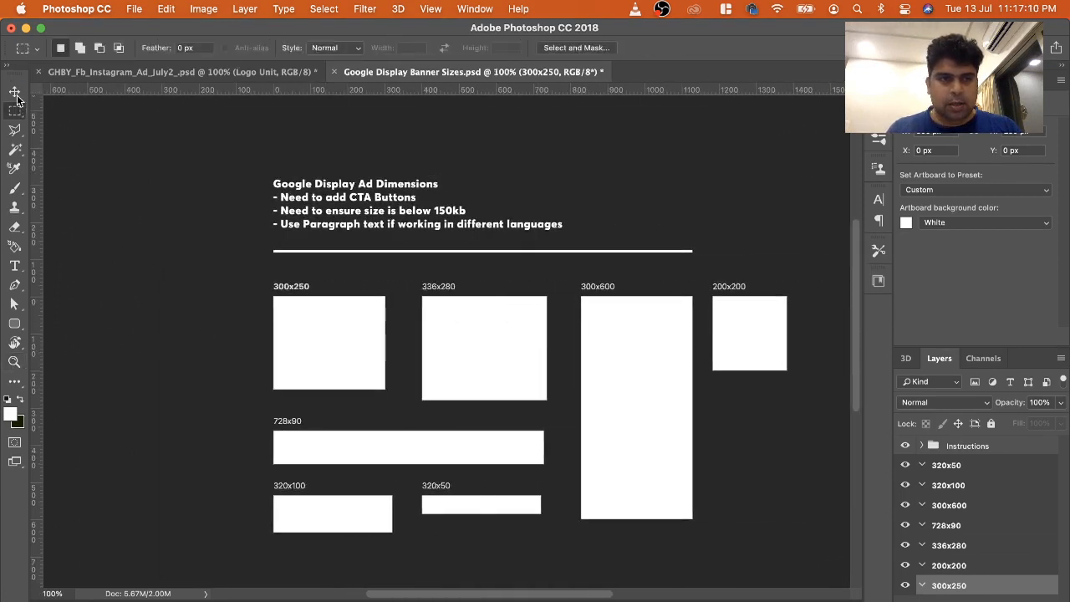
pyautogui.click(16, 95)
pyautogui.rightClick(345, 323)
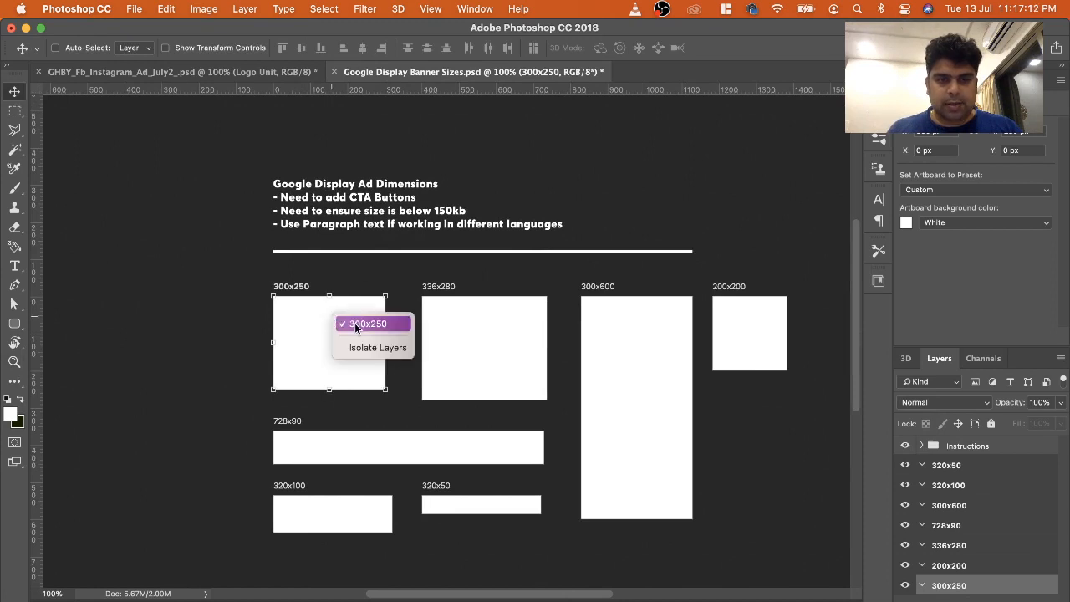
pyautogui.click(355, 324)
pyautogui.press('super+0')
pyautogui.press('super+minus')
pyautogui.press('super+minus')
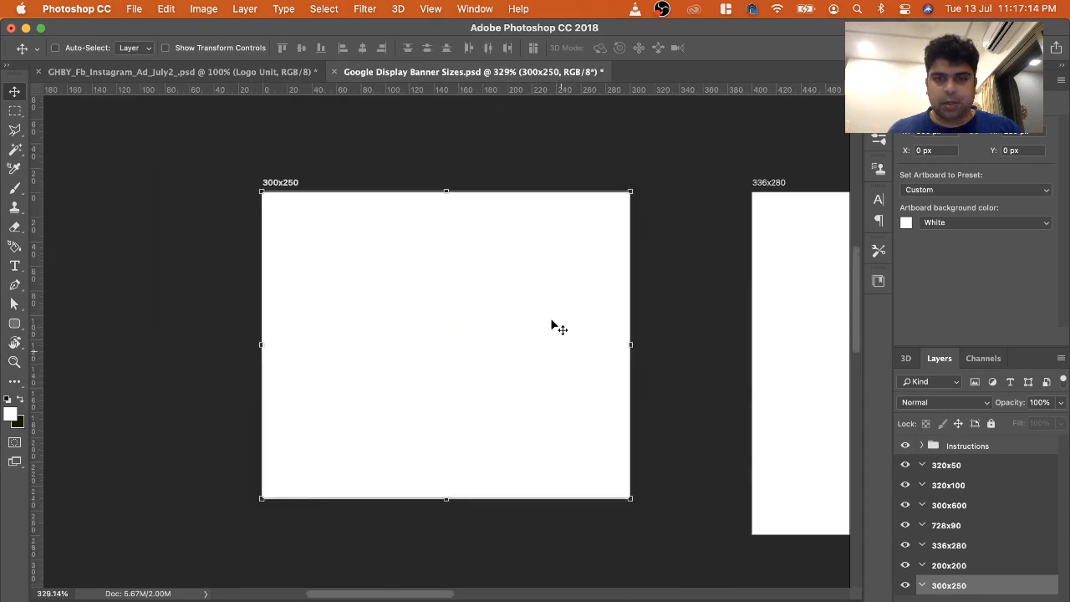
pyautogui.press('super+minus')
pyautogui.press('super+minus')
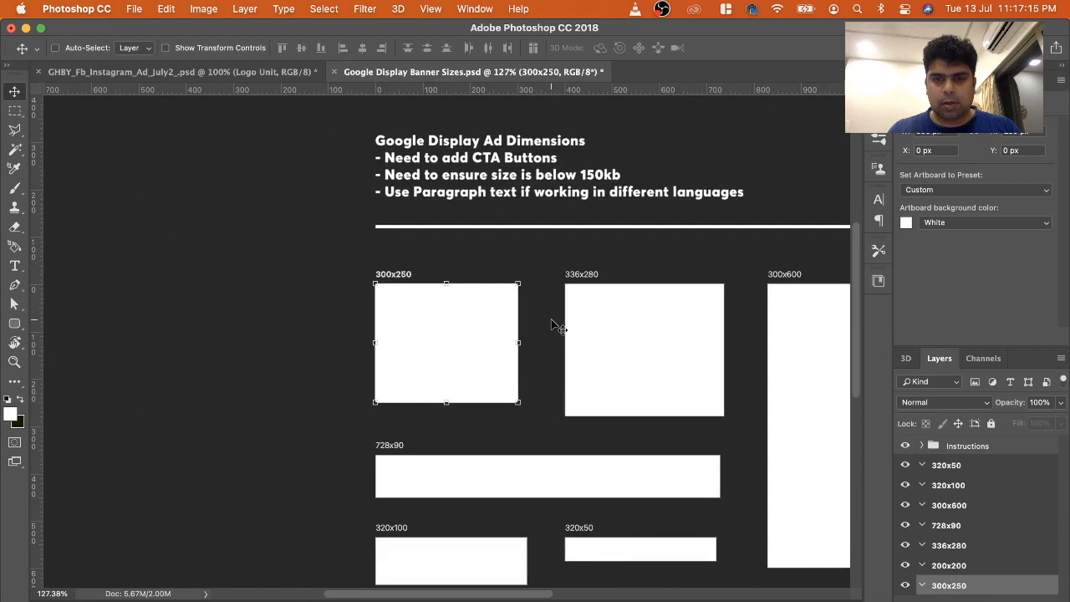
# Select the 336x280 artboard and view it fitted to the window
pyautogui.rightClick(608, 321)
pyautogui.click(629, 326)
pyautogui.press('super+0')
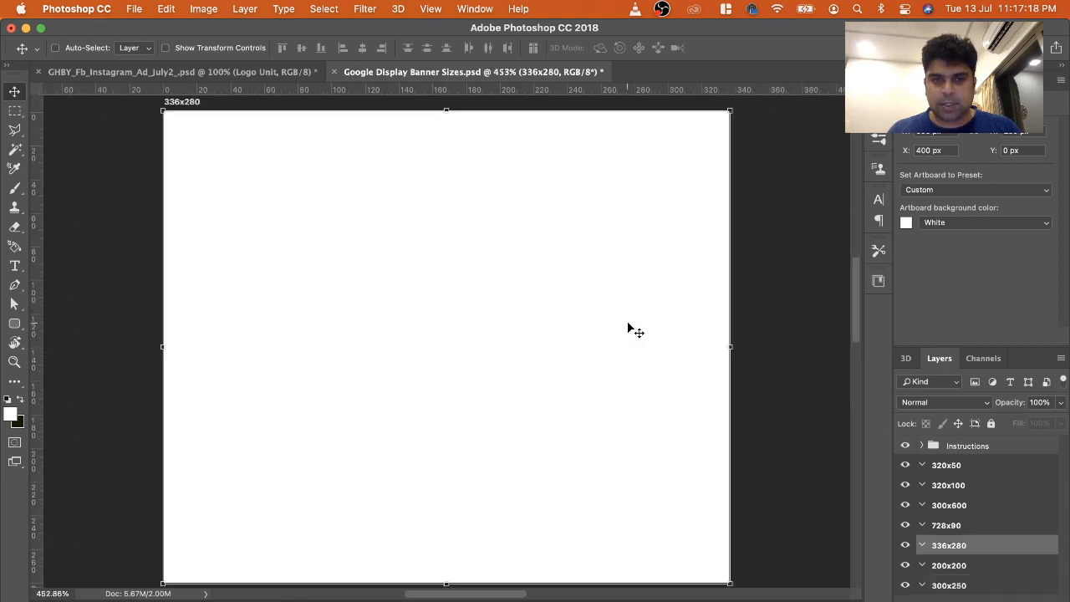
pyautogui.press('super+minus')
pyautogui.press('super+minus')
pyautogui.press('super+minus')
pyautogui.press('super+minus')
pyautogui.press('super+minus')
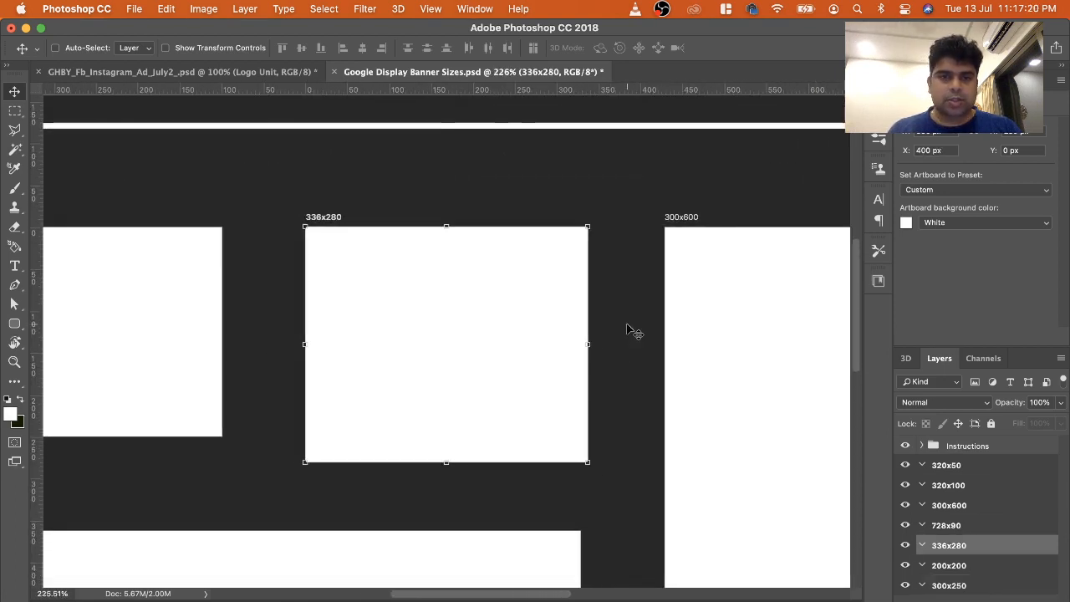
pyautogui.press('super+minus')
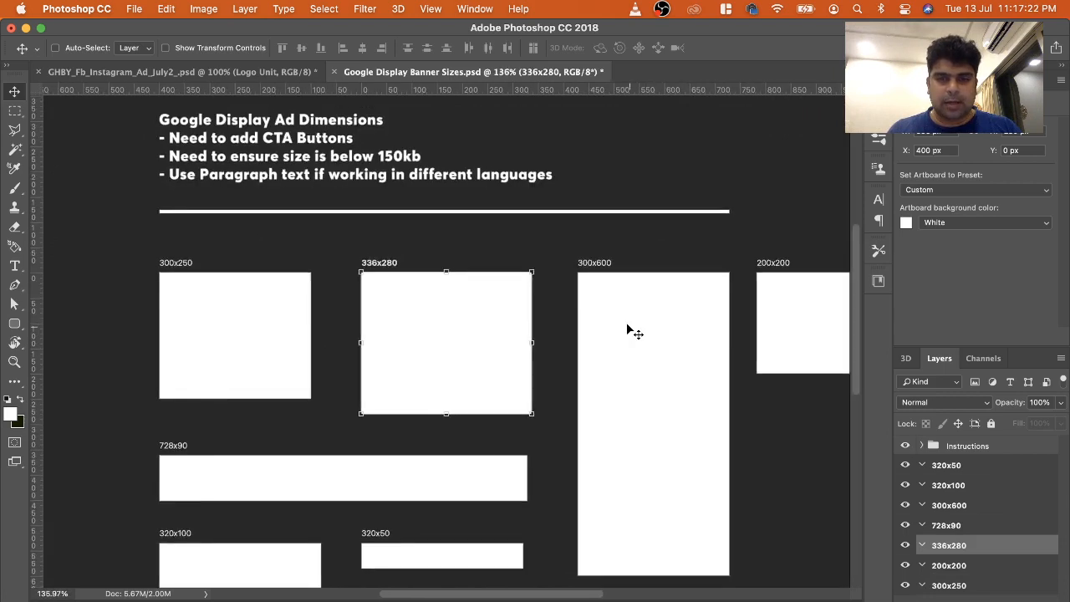
# Make the 300x250 artboard the active one again, with some canvas visible around it
pyautogui.rightClick(264, 309)
pyautogui.click(282, 308)
pyautogui.press('super+0')
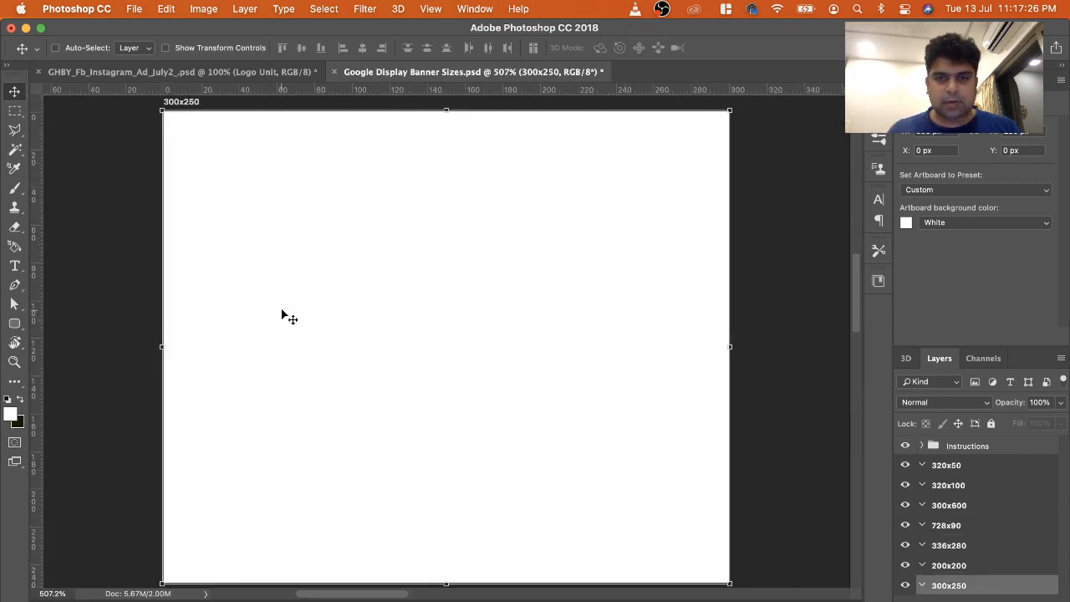
pyautogui.press('super+minus')
pyautogui.press('super+minus')
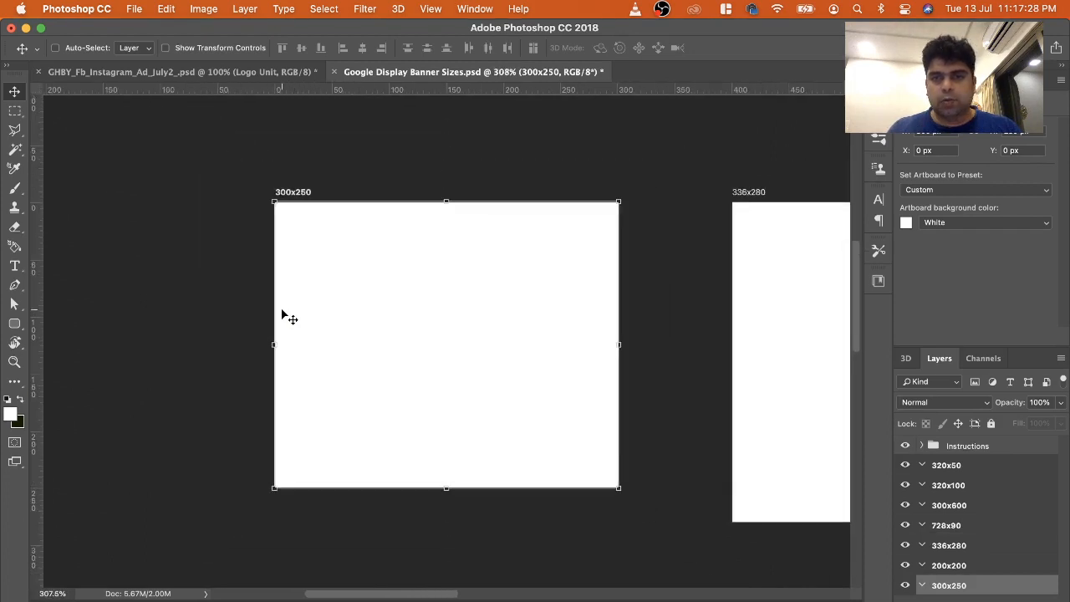
pyautogui.press('super+minus')
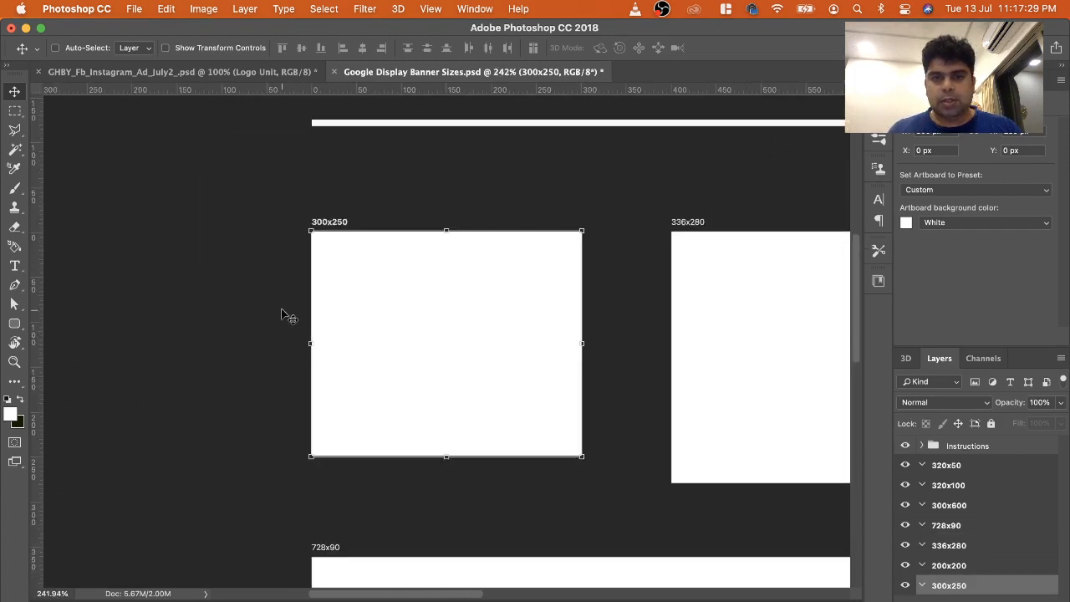
# Float the GHBY Instagram ad document in its own window, keeping the 300x250 artboard visible beside it
pyautogui.click(187, 73)
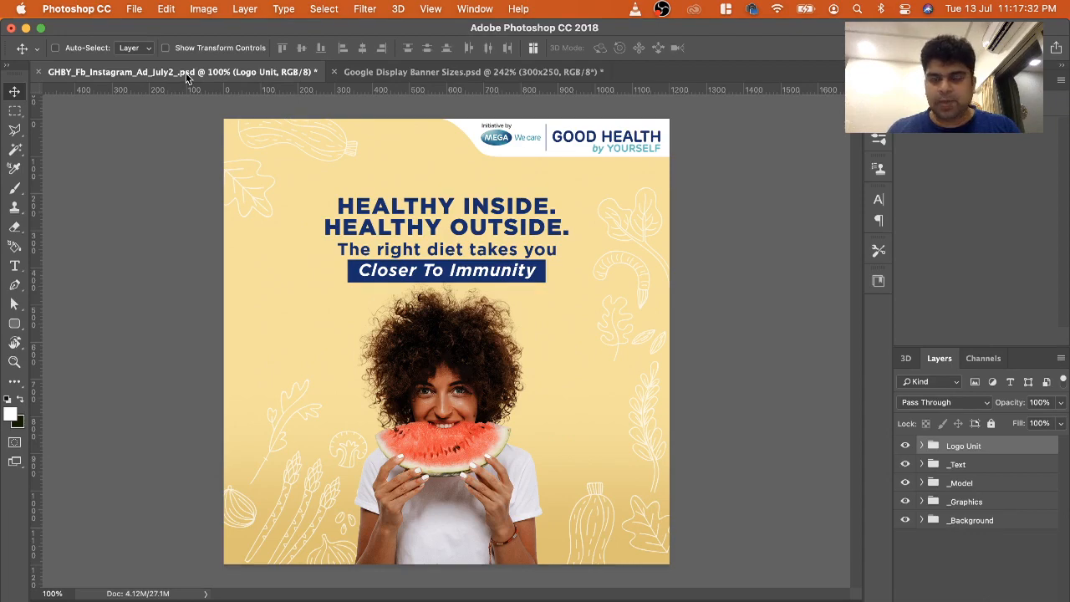
pyautogui.moveTo(187, 76); pyautogui.dragTo(556, 127)
pyautogui.hscroll(-3, 251, 258)
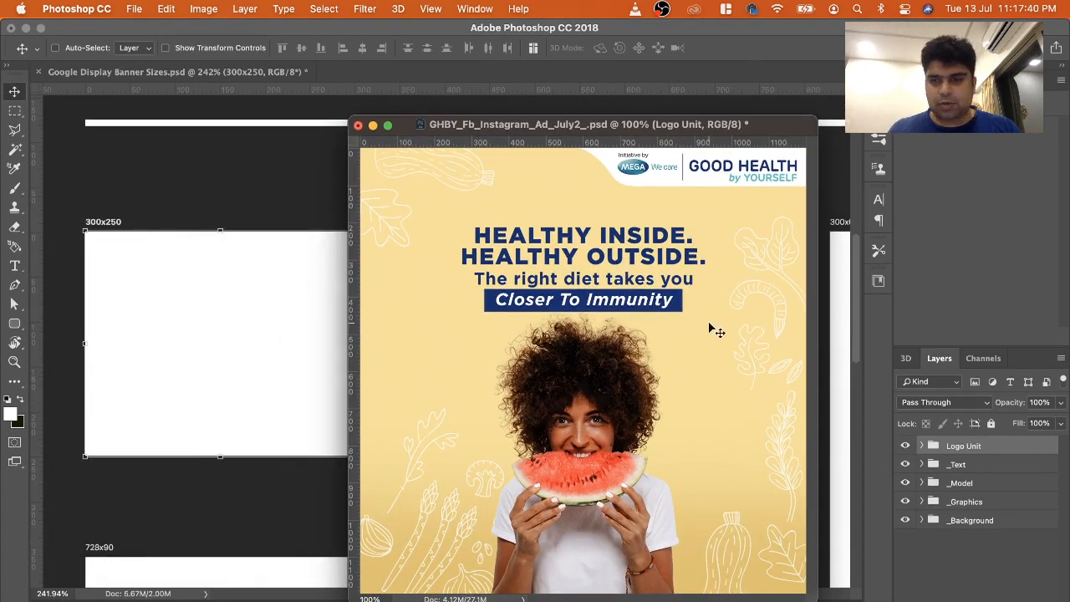
# Copy all five groups, Logo Unit to _Background, from the Instagram ad onto the 300x250 artboard, accepting the colour profile conversion
pyautogui.keyDown('shift'); pyautogui.click(993, 523); pyautogui.keyUp('shift')
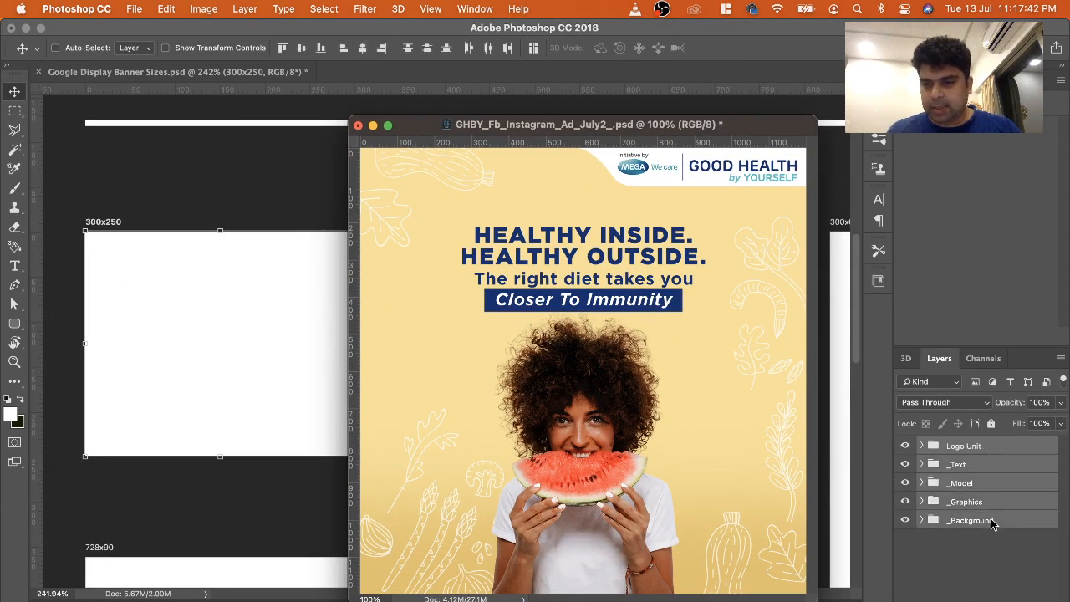
pyautogui.press('super+v')
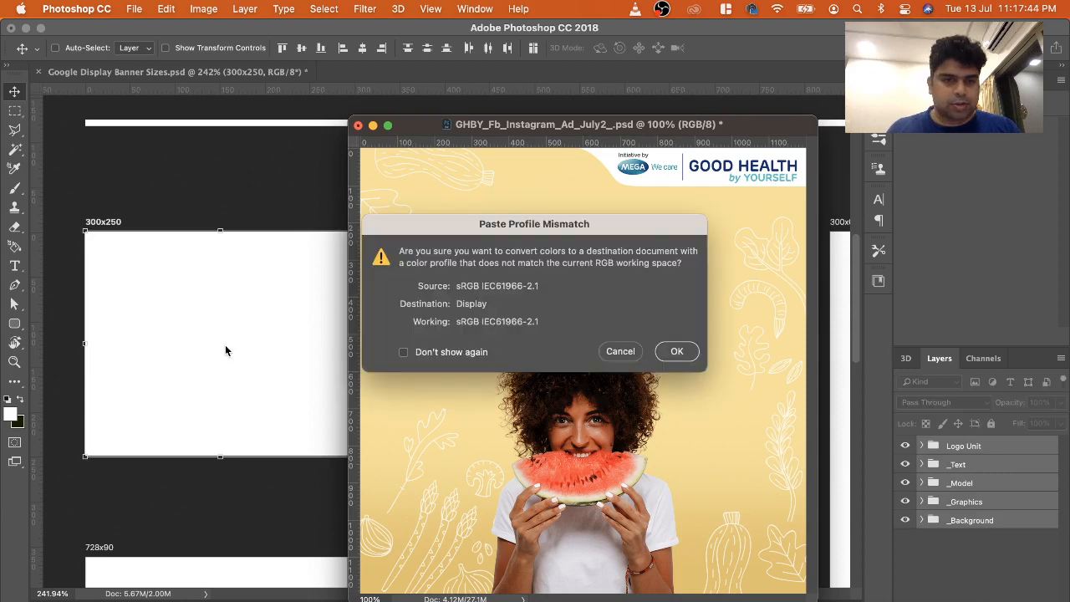
pyautogui.click(690, 357)
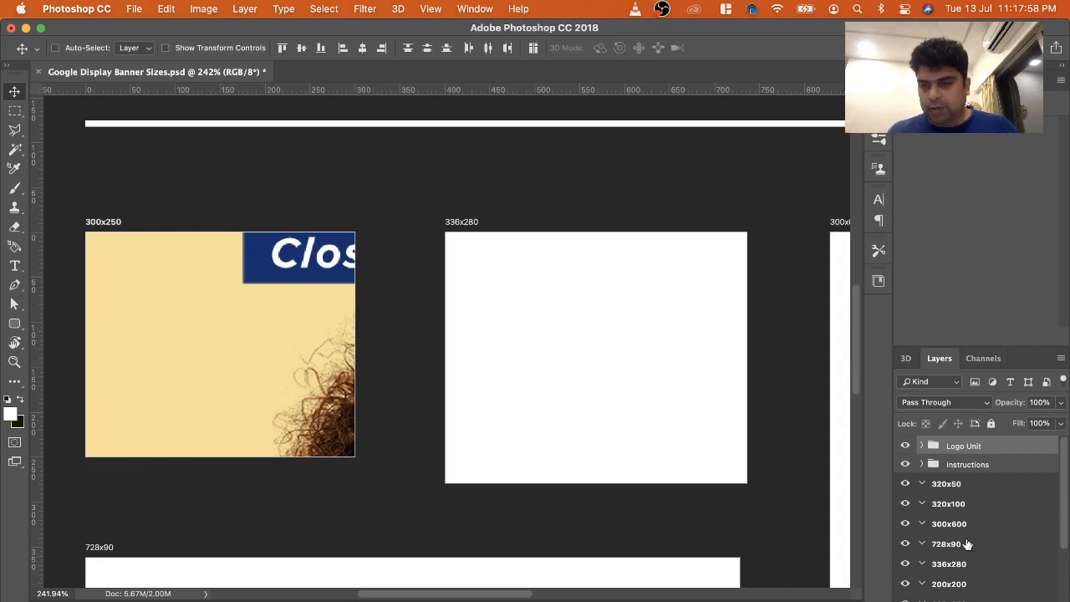
# Move the Logo Unit group into the 300x250 artboard, directly above the _Text group
pyautogui.scroll(-2, 969, 545)
pyautogui.scroll(2, 966, 527)
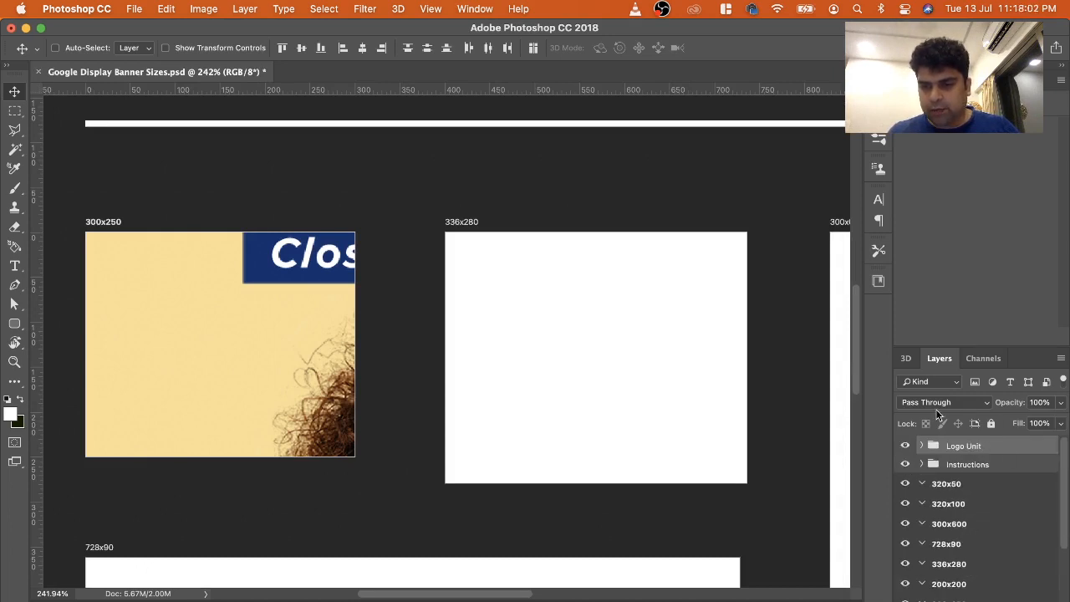
pyautogui.scroll(-2, 987, 518)
pyautogui.scroll(2, 983, 518)
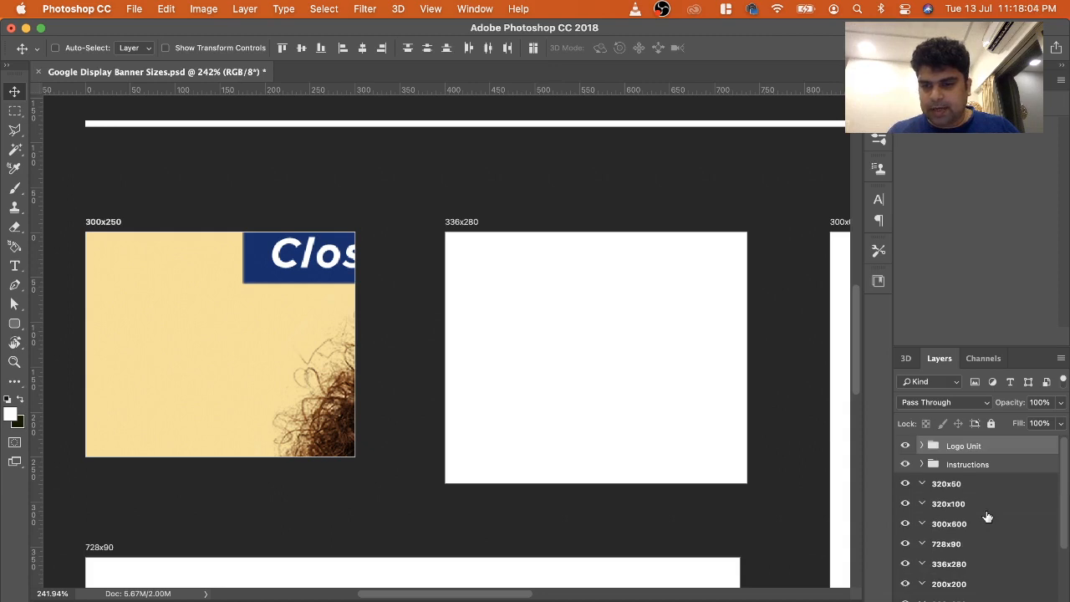
pyautogui.scroll(-2, 982, 464)
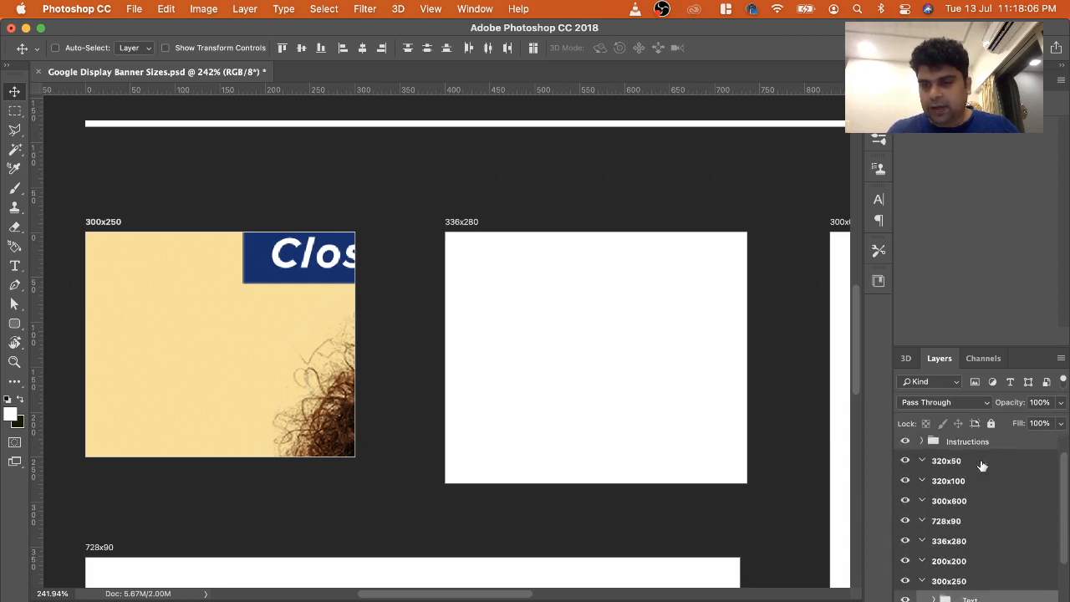
pyautogui.scroll(2, 982, 464)
pyautogui.moveTo(983, 448); pyautogui.dragTo(982, 572)
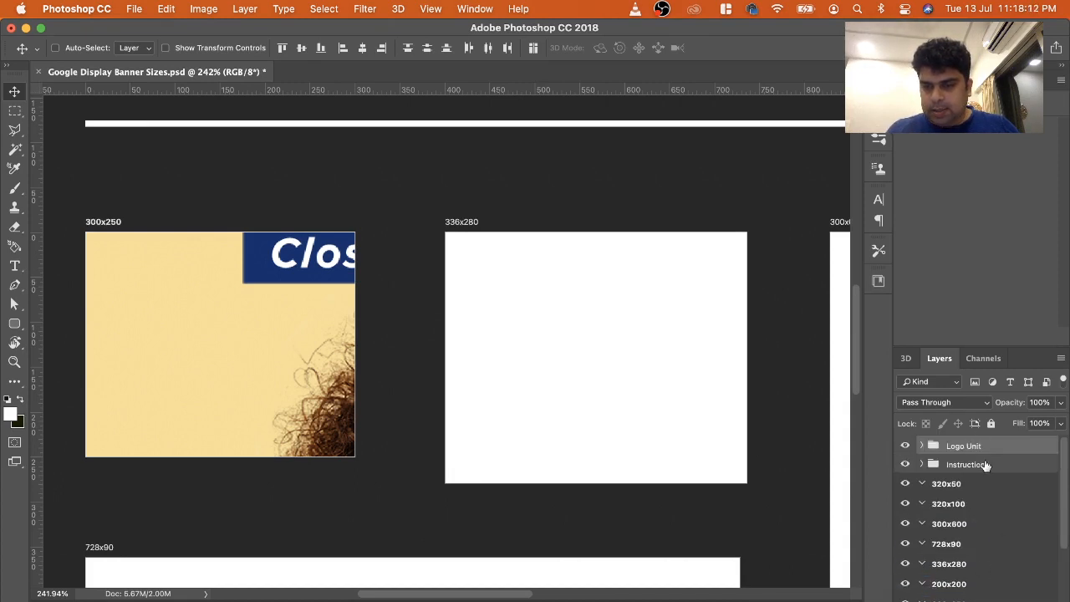
pyautogui.scroll(-3, 983, 470)
pyautogui.click(986, 523)
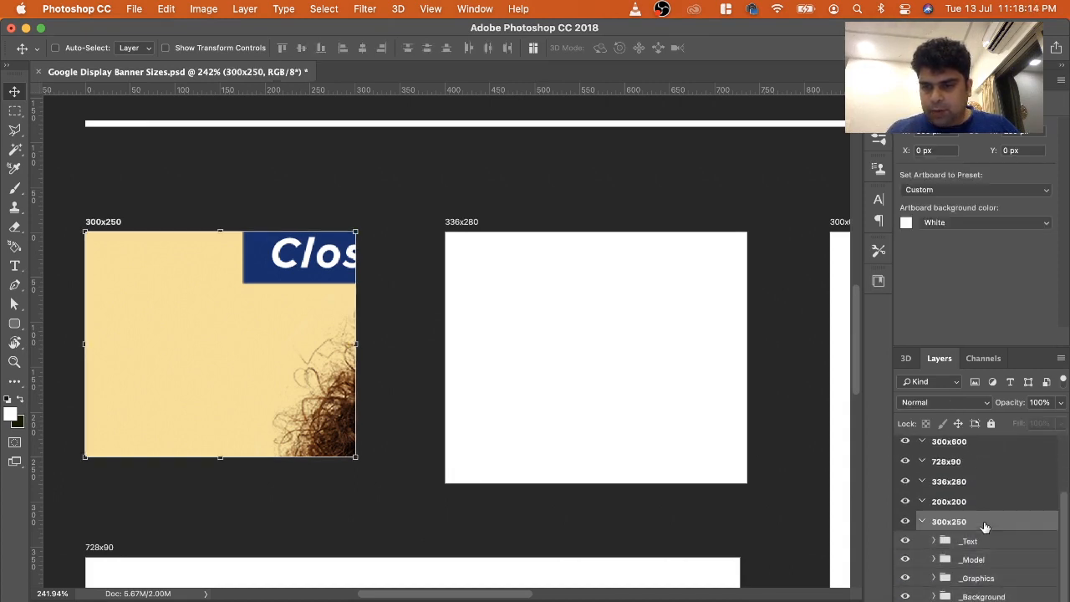
pyautogui.scroll(3, 985, 526)
pyautogui.moveTo(982, 449); pyautogui.dragTo(974, 570)
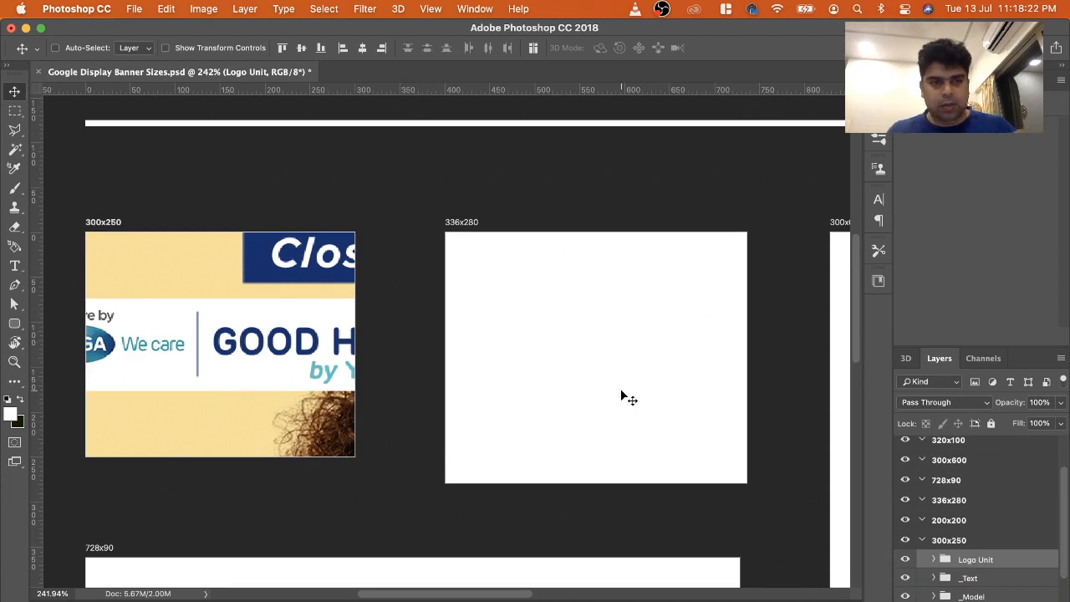
# Select all five groups of the 300x250 artboard, Logo Unit to _Background, and show their transform controls
pyautogui.scroll(-2, 939, 539)
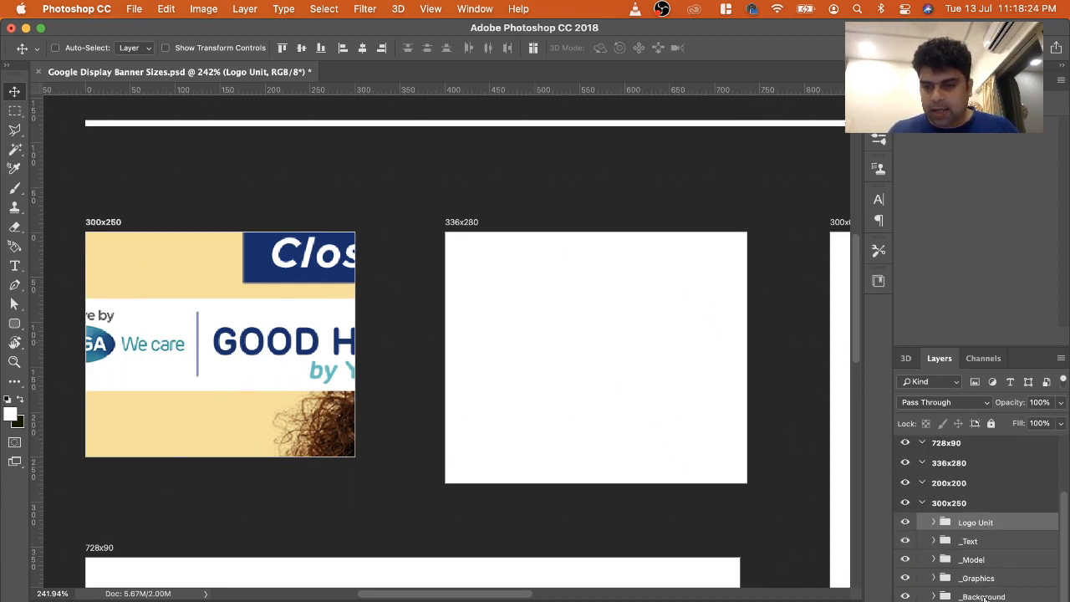
pyautogui.keyDown('shift'); pyautogui.click(982, 597); pyautogui.keyUp('shift')
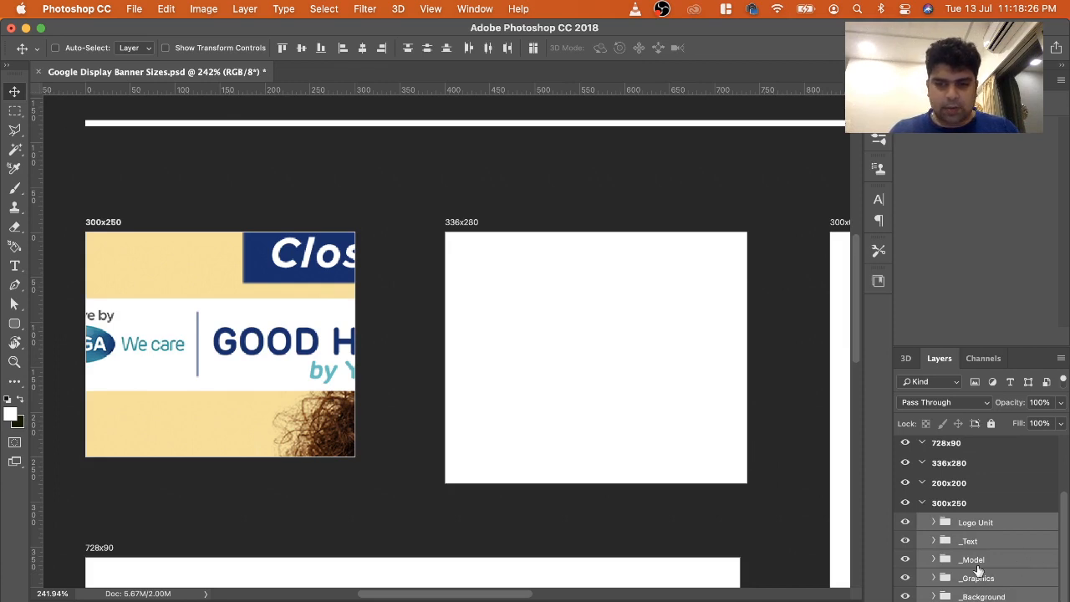
pyautogui.click(217, 48)
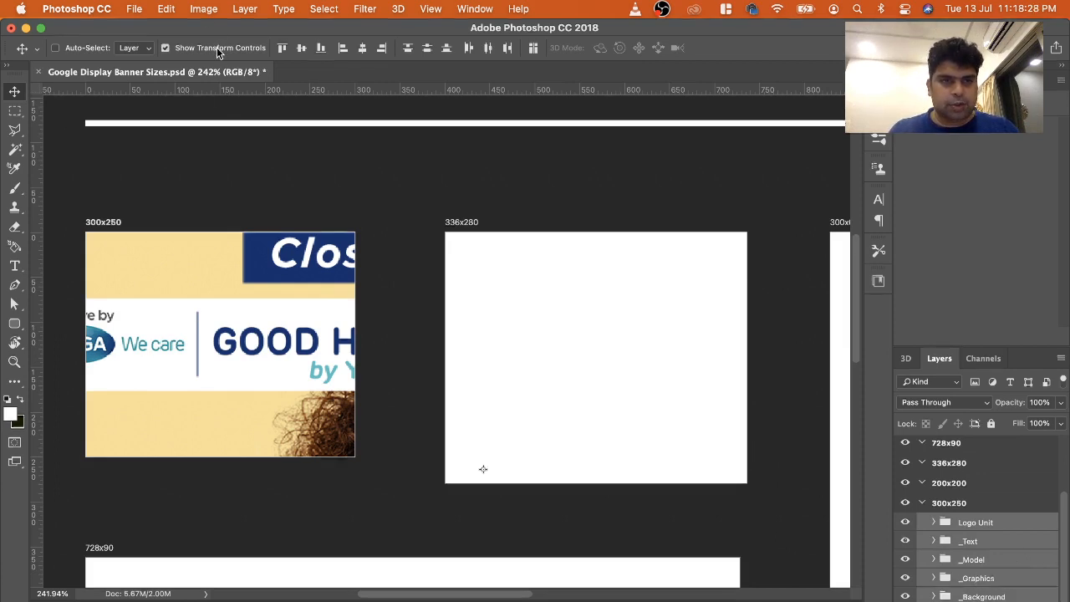
# Scale the five selected groups together to about 38% and place them over the 300x250 artboard, accepting the missing fonts for all text layers
pyautogui.scroll(-3, 314, 327)
pyautogui.hscroll(-3, 314, 328)
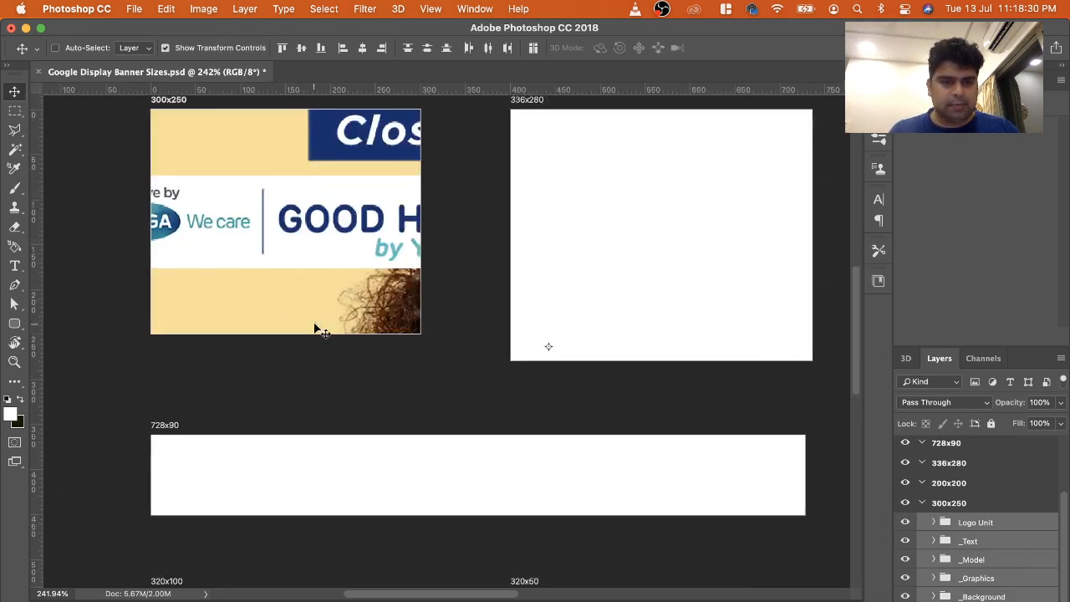
pyautogui.scroll(-3, 313, 333)
pyautogui.scroll(-4, 314, 333)
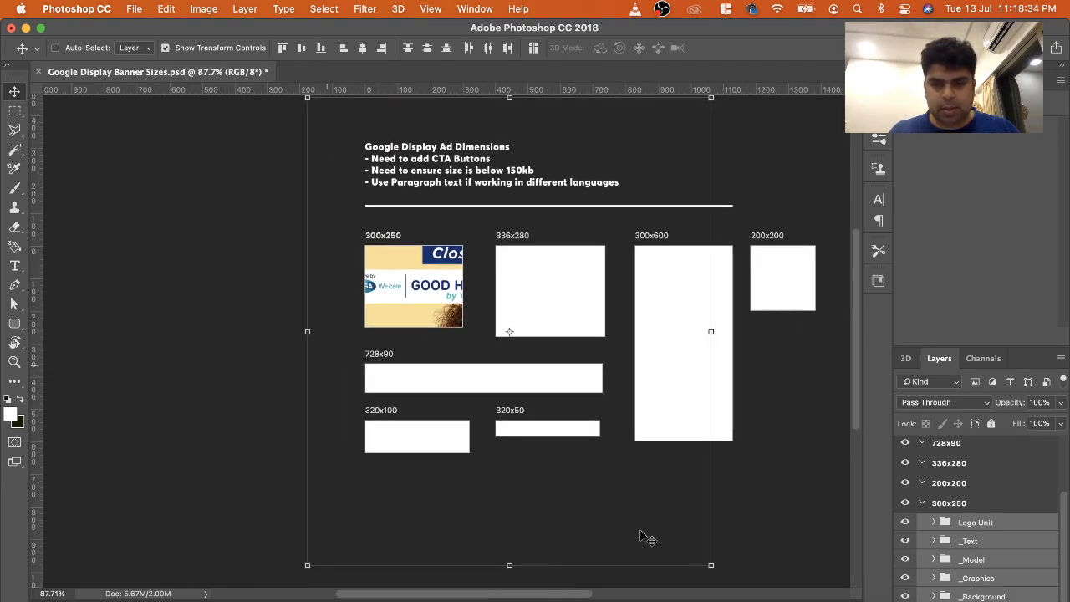
pyautogui.click(710, 565)
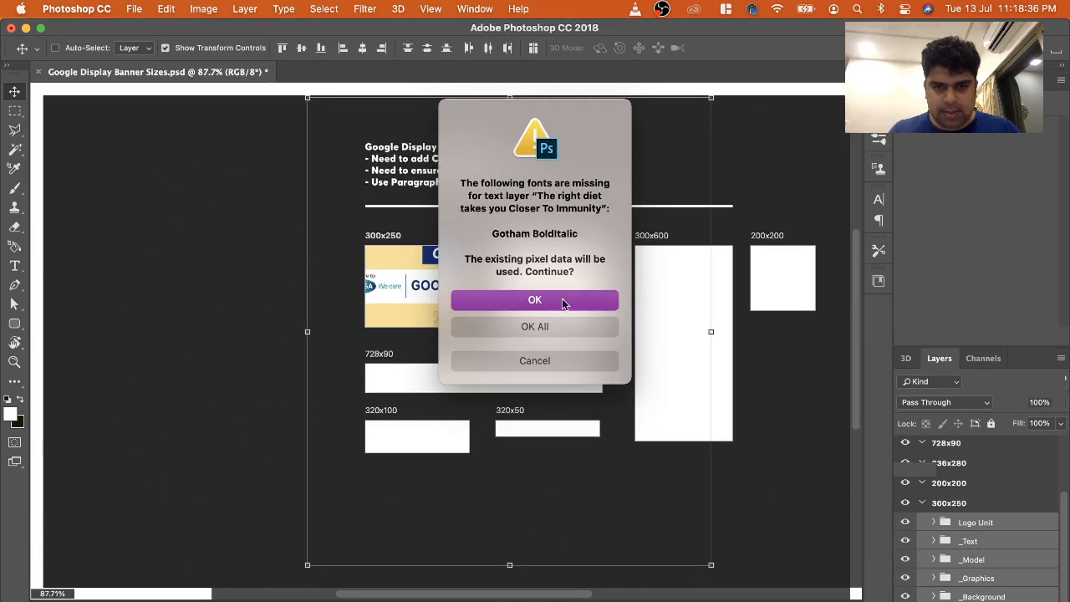
pyautogui.click(563, 327)
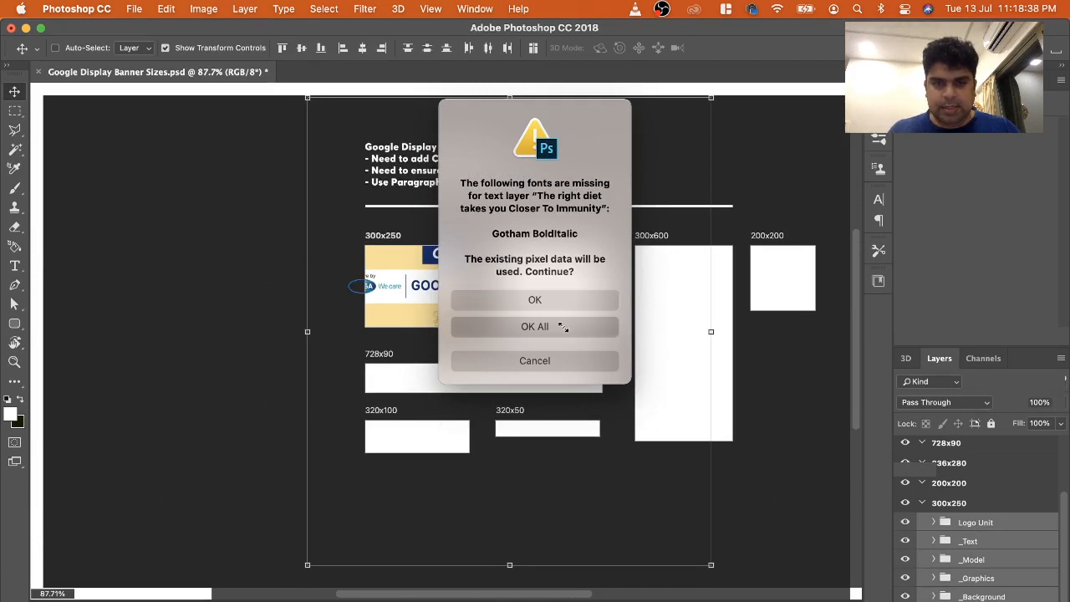
pyautogui.moveTo(615, 449); pyautogui.dragTo(469, 352)
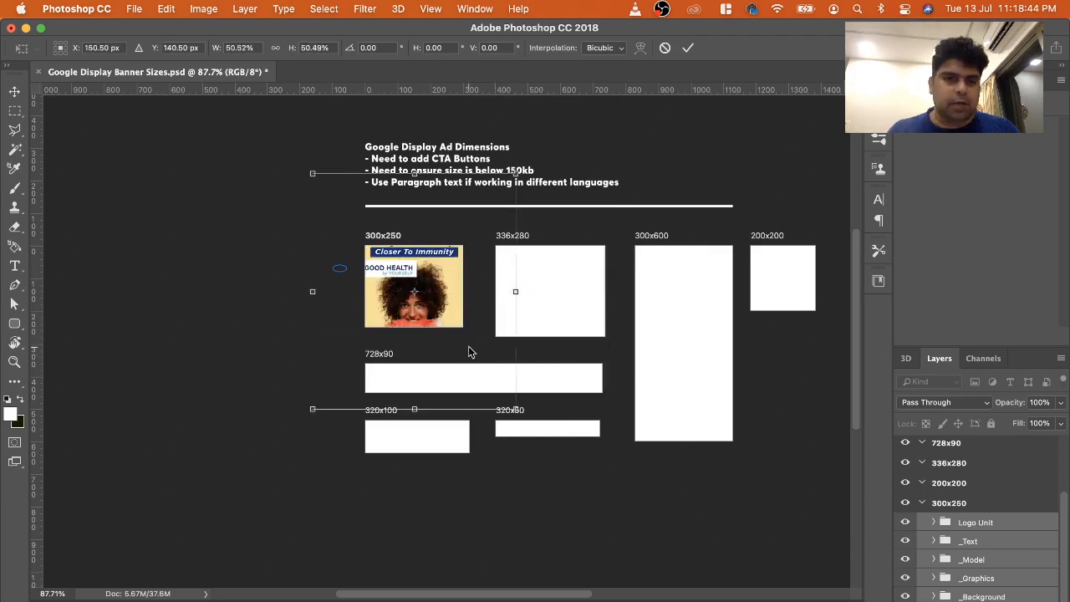
pyautogui.moveTo(517, 411); pyautogui.dragTo(458, 355)
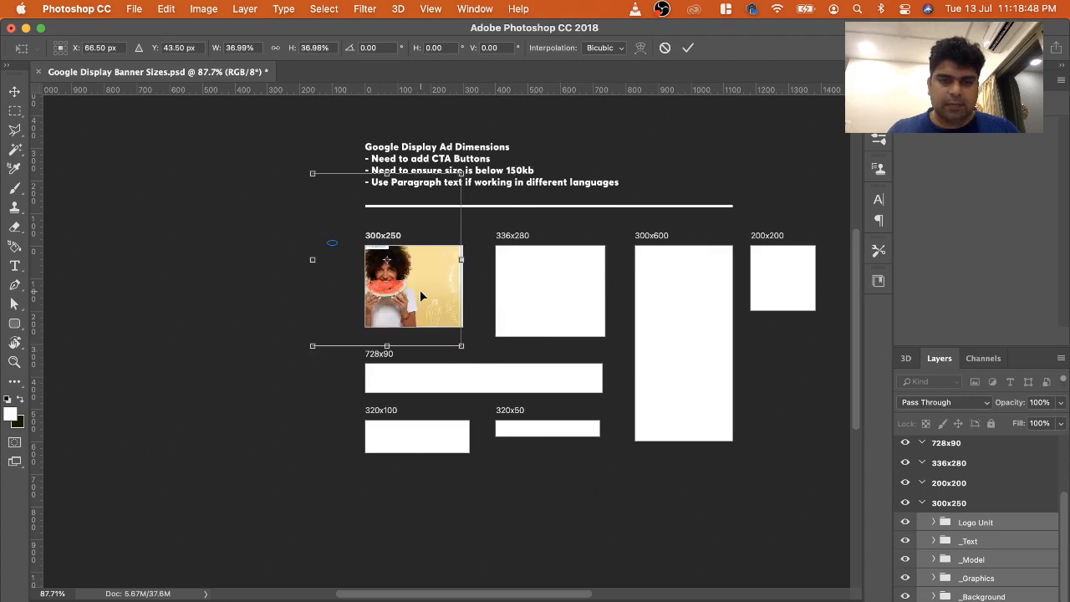
pyautogui.moveTo(419, 289); pyautogui.dragTo(445, 306)
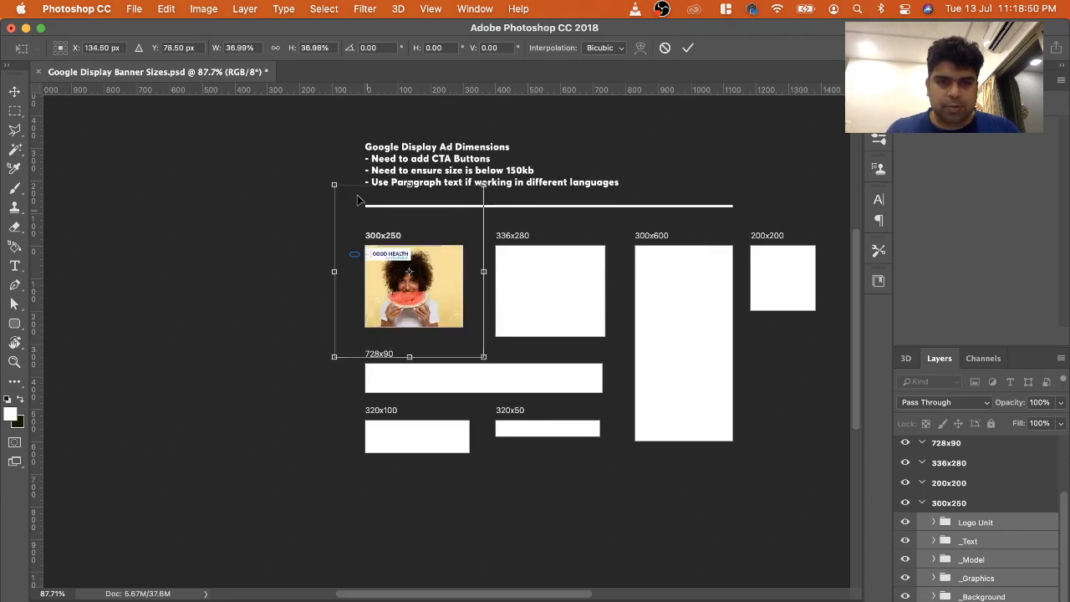
pyautogui.moveTo(335, 183); pyautogui.dragTo(331, 180)
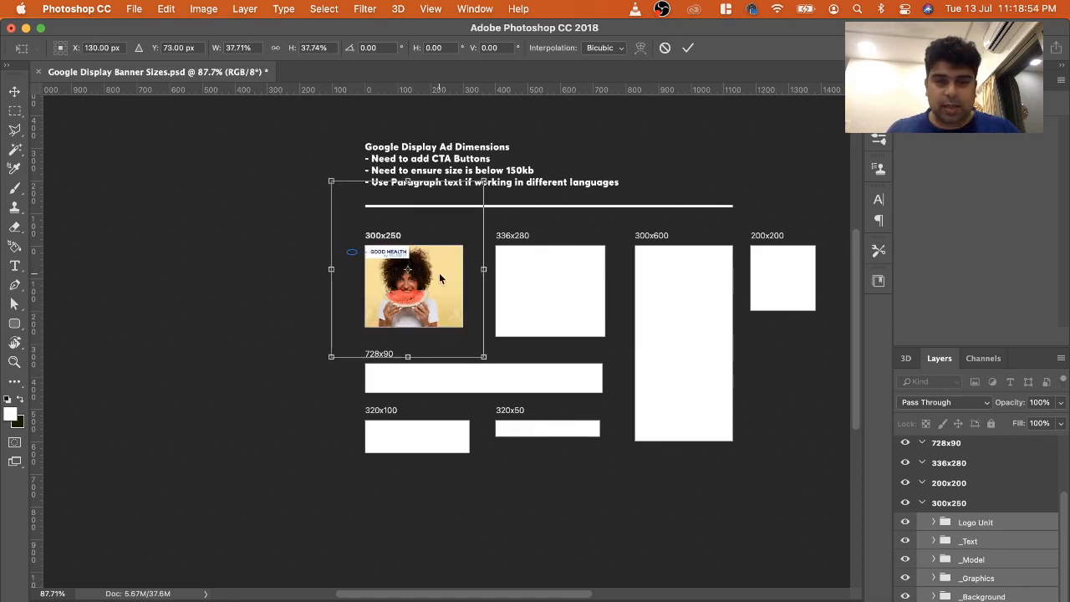
pyautogui.press('Return')
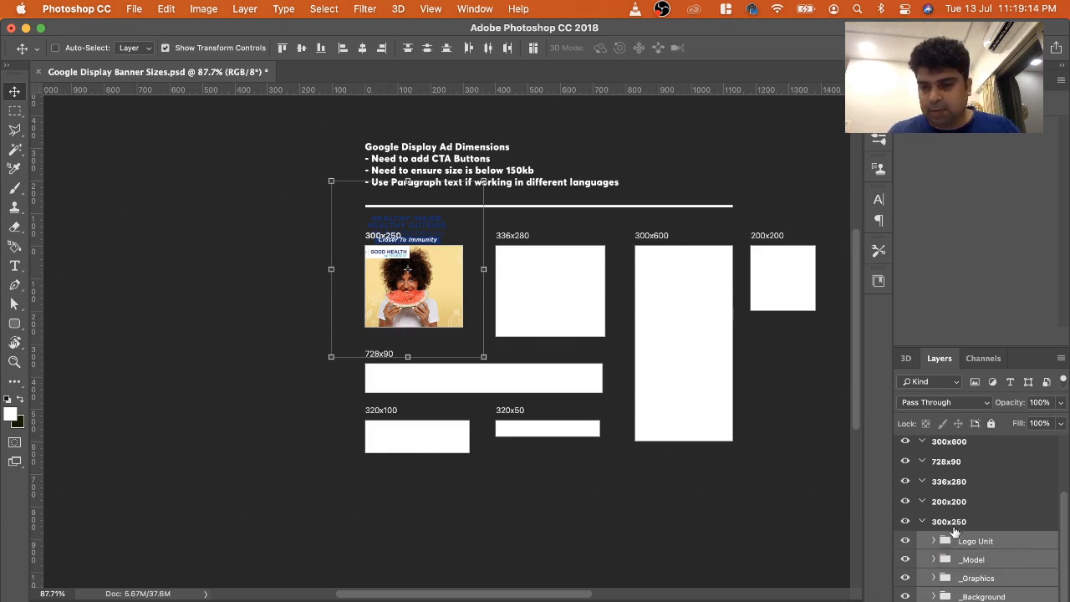
# Scale only the _Background group to about 69% and position it so that it just covers the 300x250 artboard
pyautogui.click(995, 590)
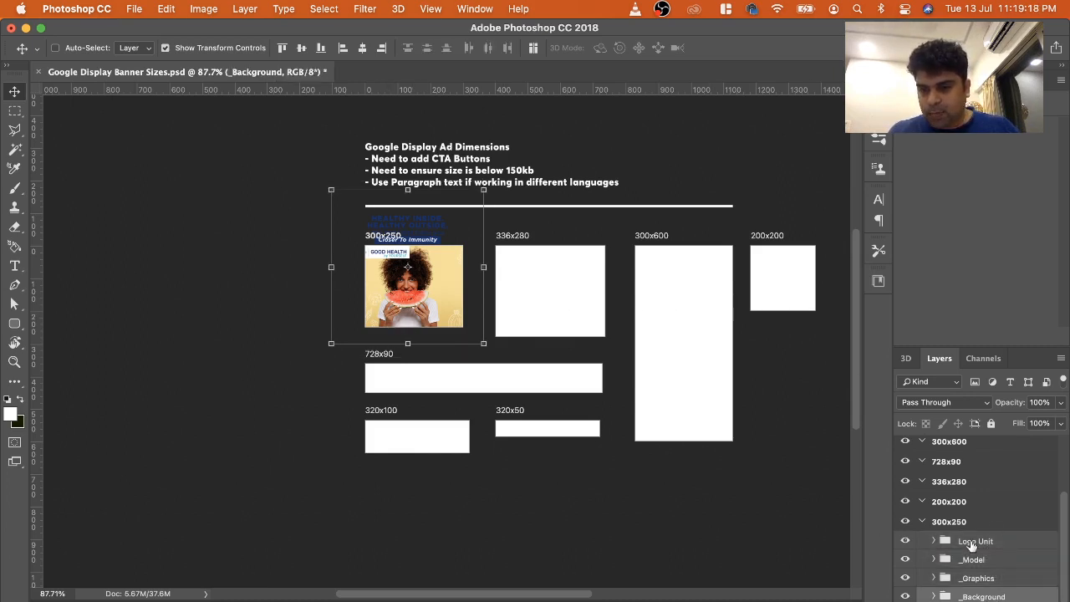
pyautogui.click(973, 543)
pyautogui.click(978, 563)
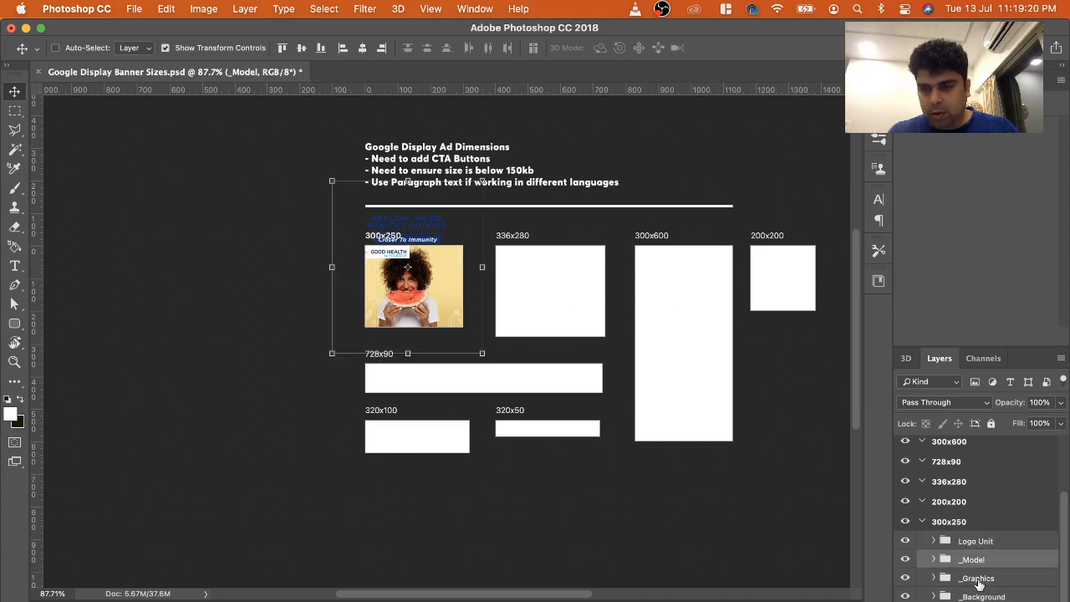
pyautogui.click(979, 579)
pyautogui.click(983, 596)
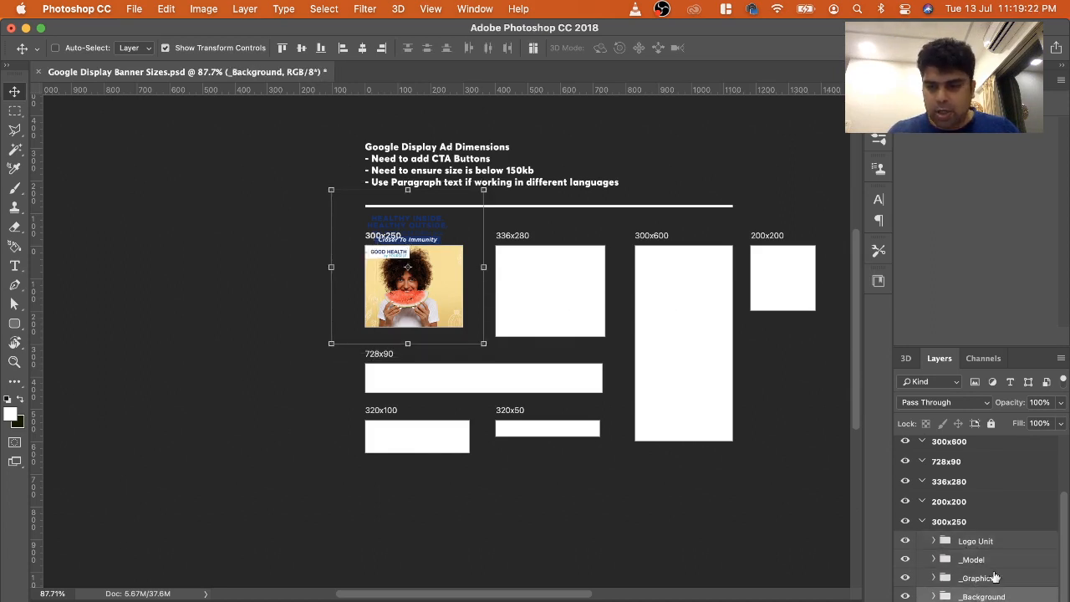
pyautogui.moveTo(331, 190); pyautogui.dragTo(382, 241)
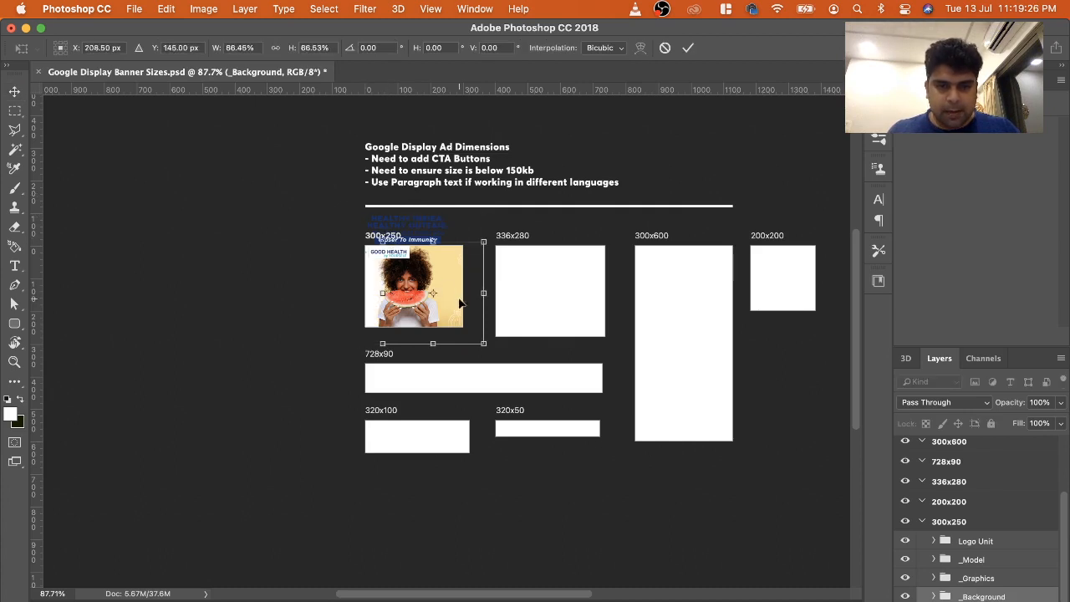
pyautogui.moveTo(461, 323)
pyautogui.mouseDown()
pyautogui.moveTo(440, 322)
pyautogui.moveTo(465, 347)
pyautogui.moveTo(463, 325)
pyautogui.mouseUp()
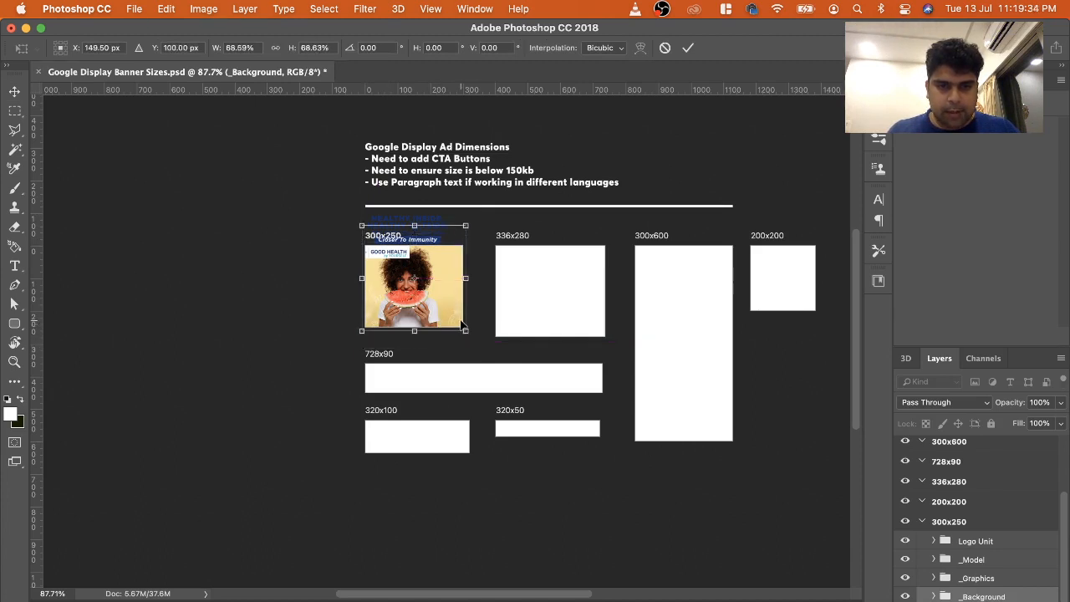
pyautogui.press('Return')
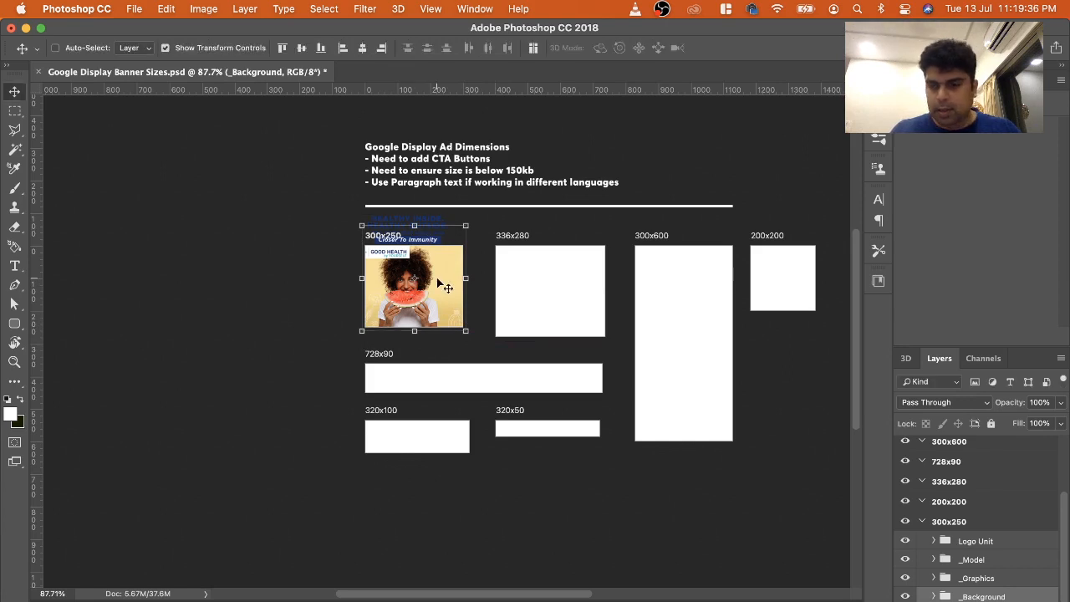
# Scale the _Graphics group to about 73% and position it over the 300x250 artboard
pyautogui.click(995, 587)
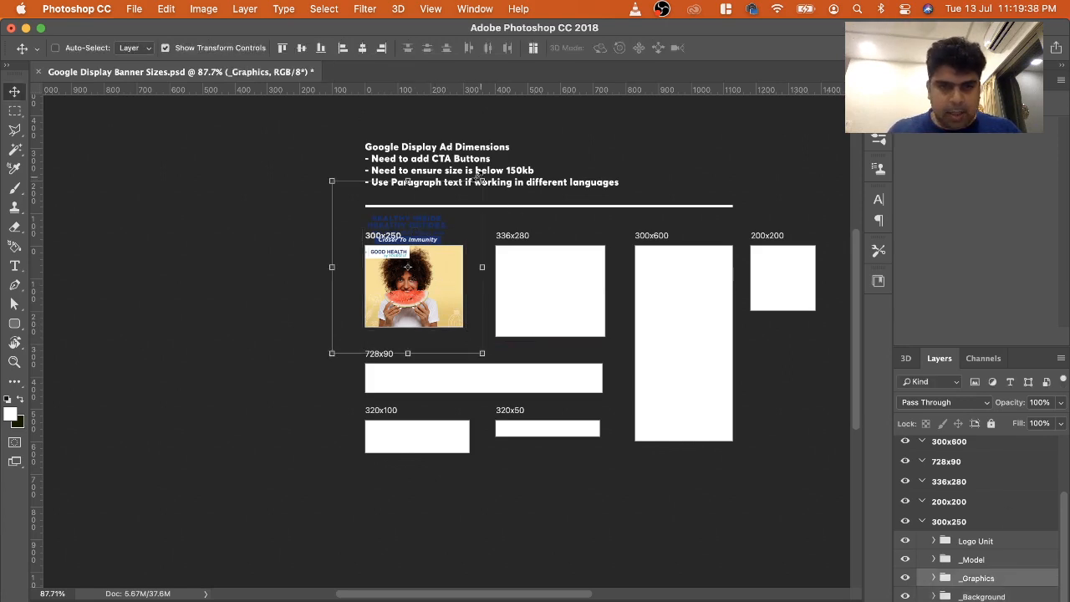
pyautogui.press('super+t')
pyautogui.moveTo(474, 191); pyautogui.dragTo(468, 197)
pyautogui.moveTo(341, 337); pyautogui.dragTo(357, 333)
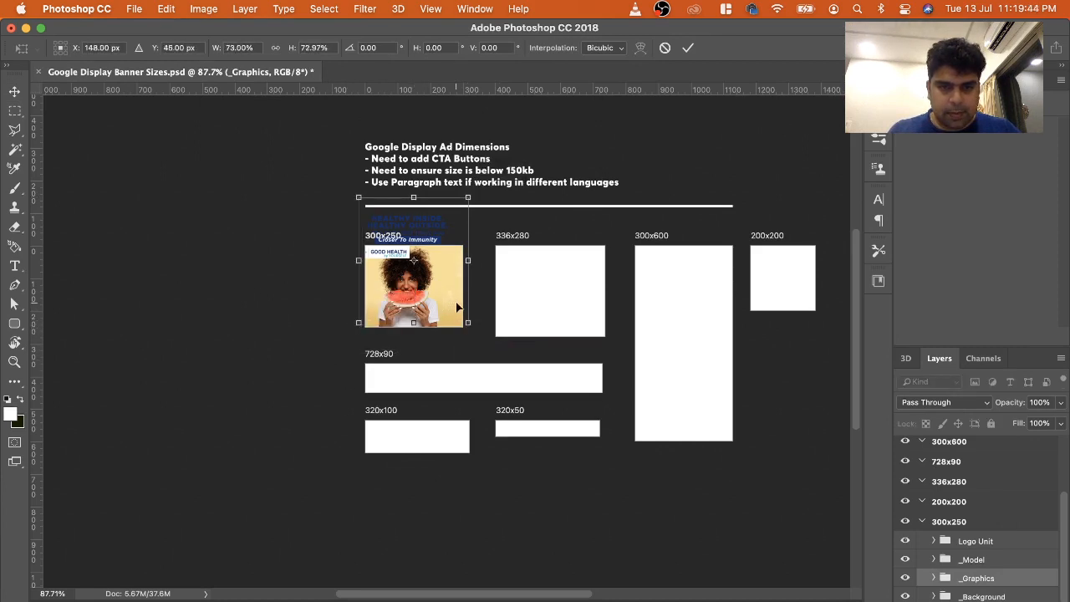
pyautogui.moveTo(457, 308); pyautogui.dragTo(457, 328)
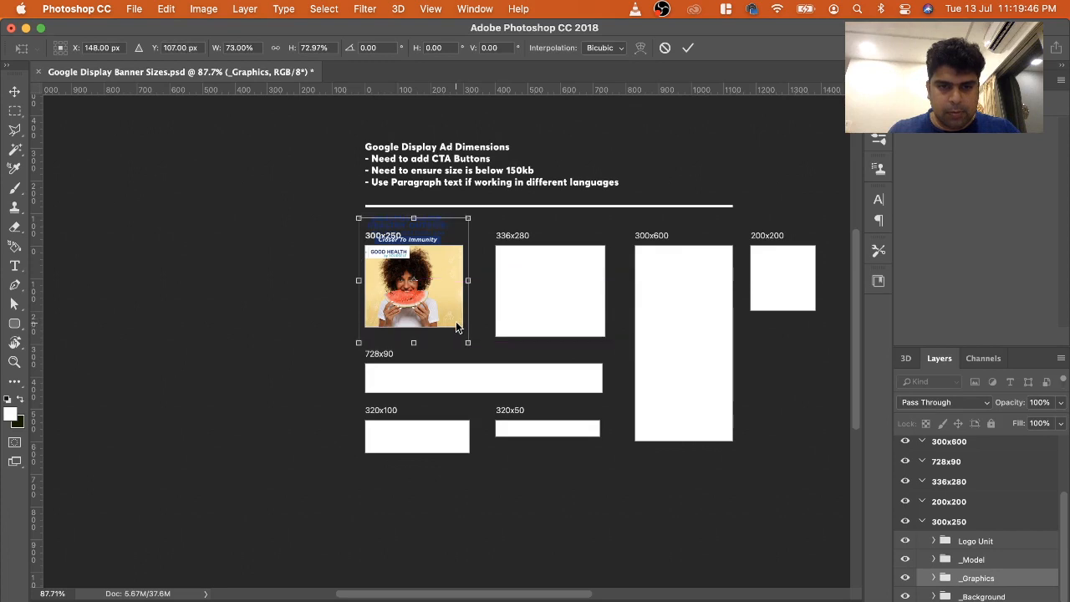
pyautogui.press('Return')
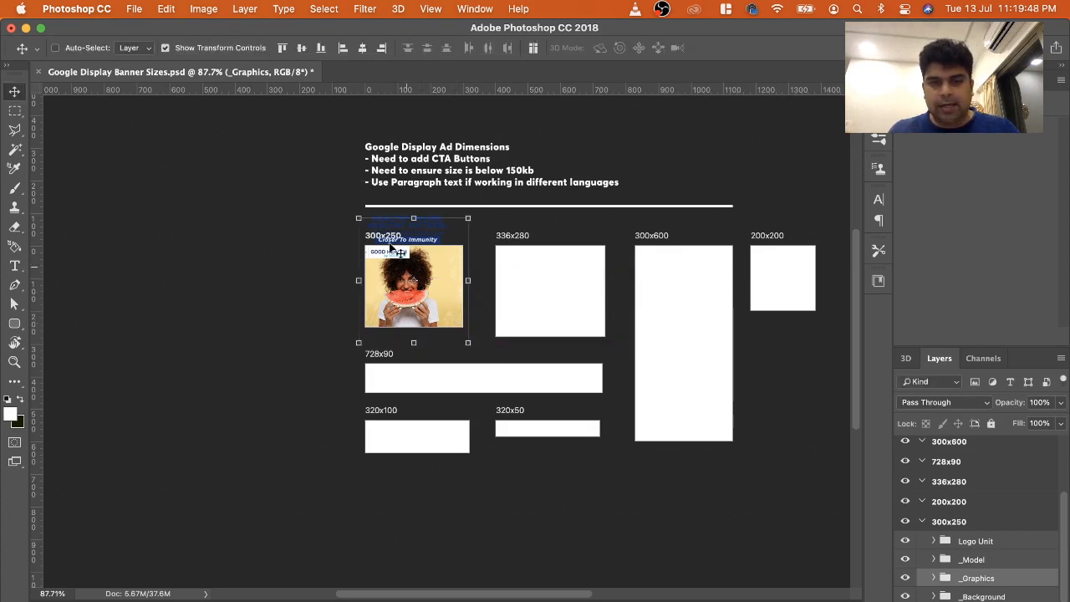
# Move the Logo Unit group into the top-right corner of the 300x250 artboard and shrink it slightly
pyautogui.click(1004, 543)
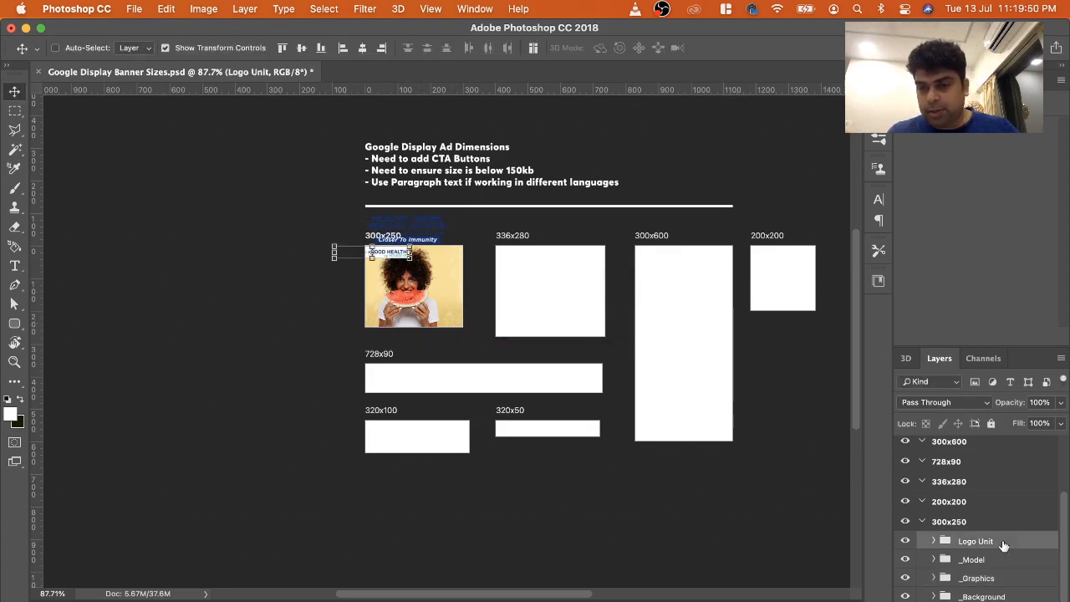
pyautogui.moveTo(393, 257); pyautogui.dragTo(447, 255)
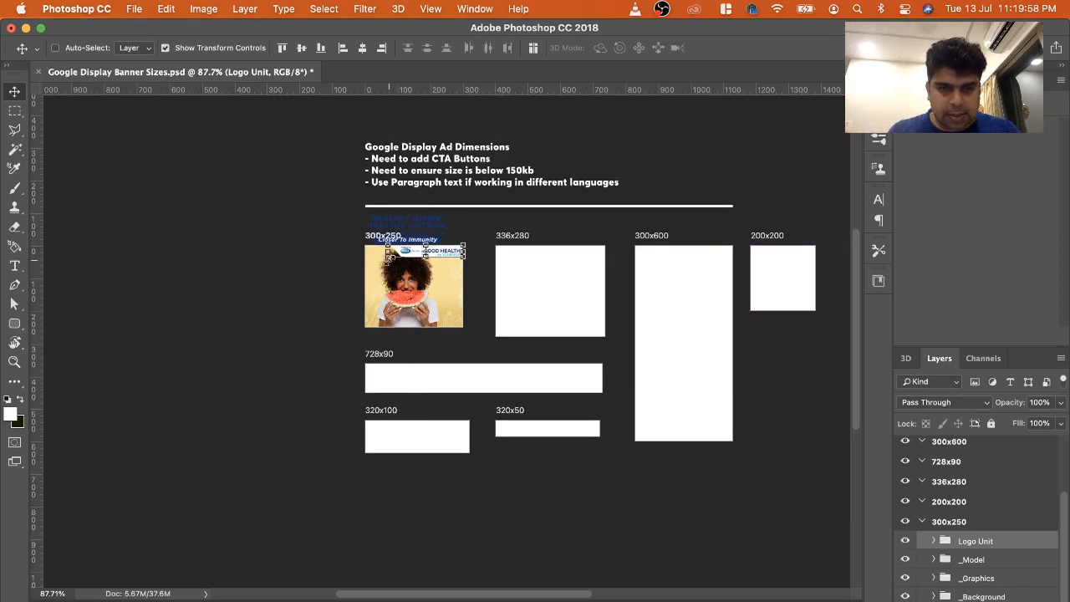
pyautogui.moveTo(388, 260); pyautogui.dragTo(396, 259)
pyautogui.press('Return')
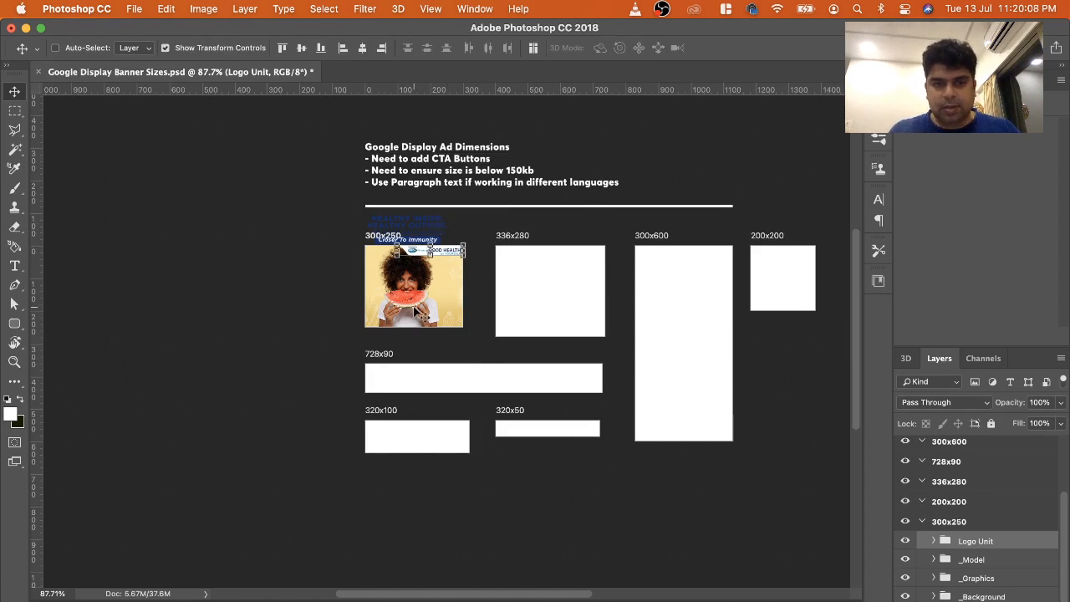
# Move the _Model group lower in the 300x250 artboard and scale it down so space stays free above the head
pyautogui.rightClick(415, 311)
pyautogui.click(425, 298)
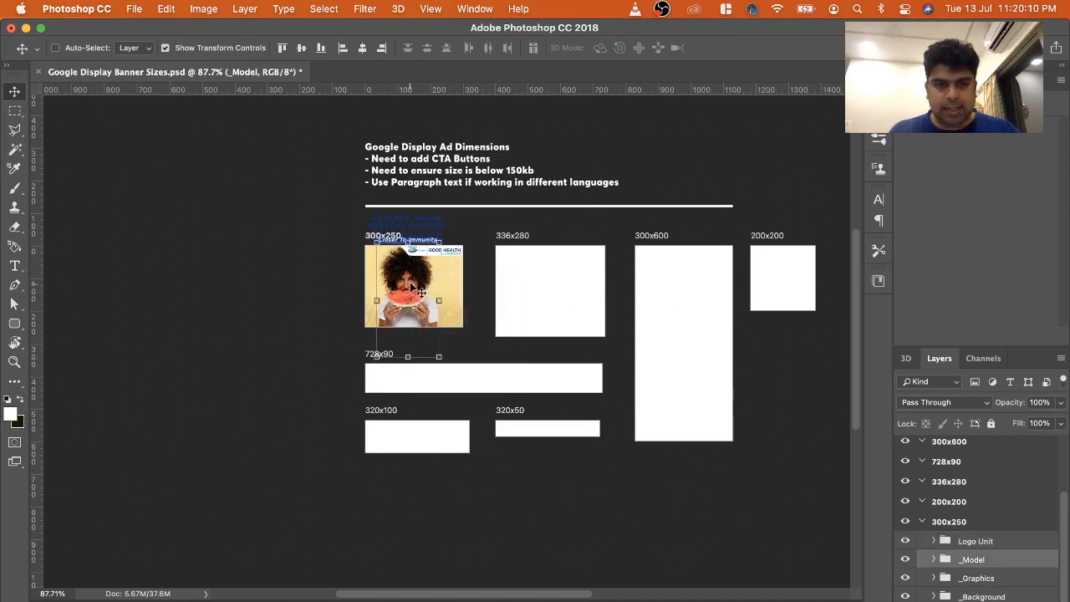
pyautogui.moveTo(418, 295); pyautogui.dragTo(419, 301)
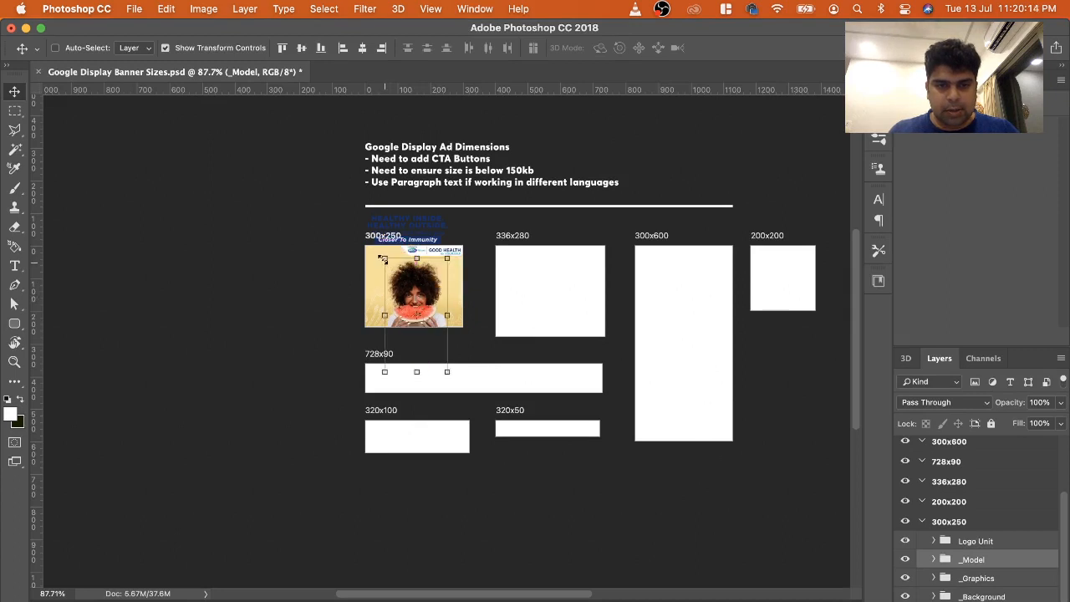
pyautogui.moveTo(383, 259); pyautogui.dragTo(425, 298)
pyautogui.press('Return')
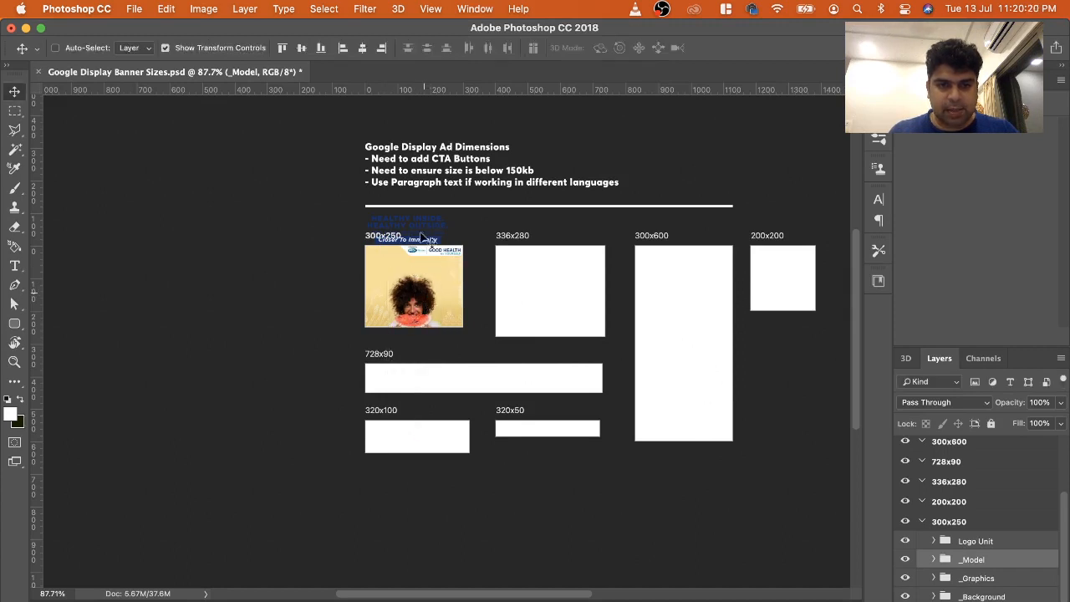
# Move the _Text group down into the 300x250 artboard, between the logo and the model's face
pyautogui.rightClick(427, 228)
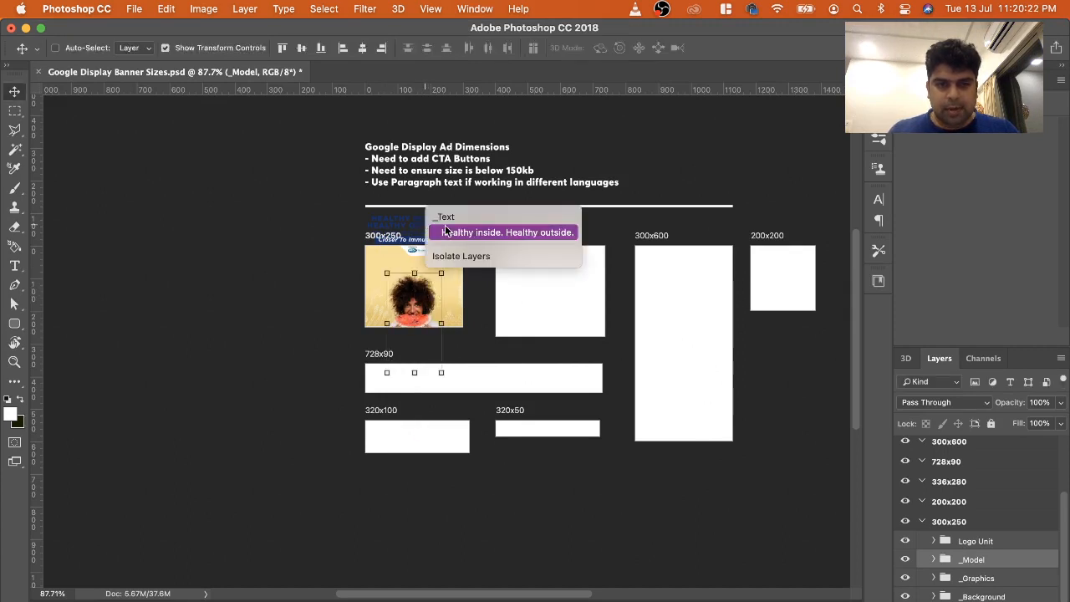
pyautogui.click(443, 216)
pyautogui.moveTo(425, 230); pyautogui.dragTo(427, 273)
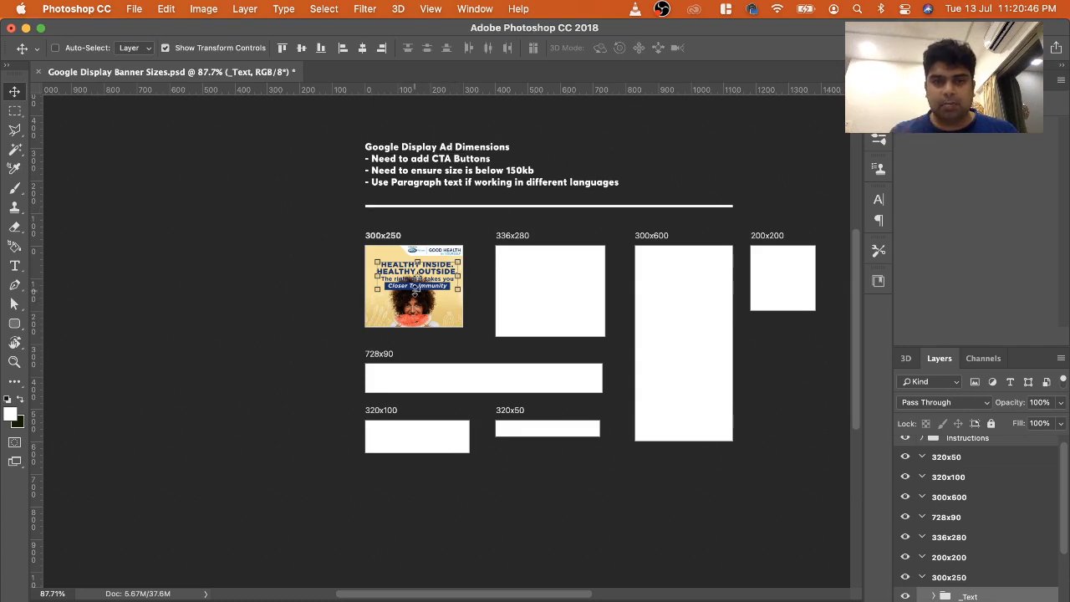
# Move the _Model group to the left edge of the 300x250 artboard and scale it down to about 78%
pyautogui.scroll(5, 422, 322)
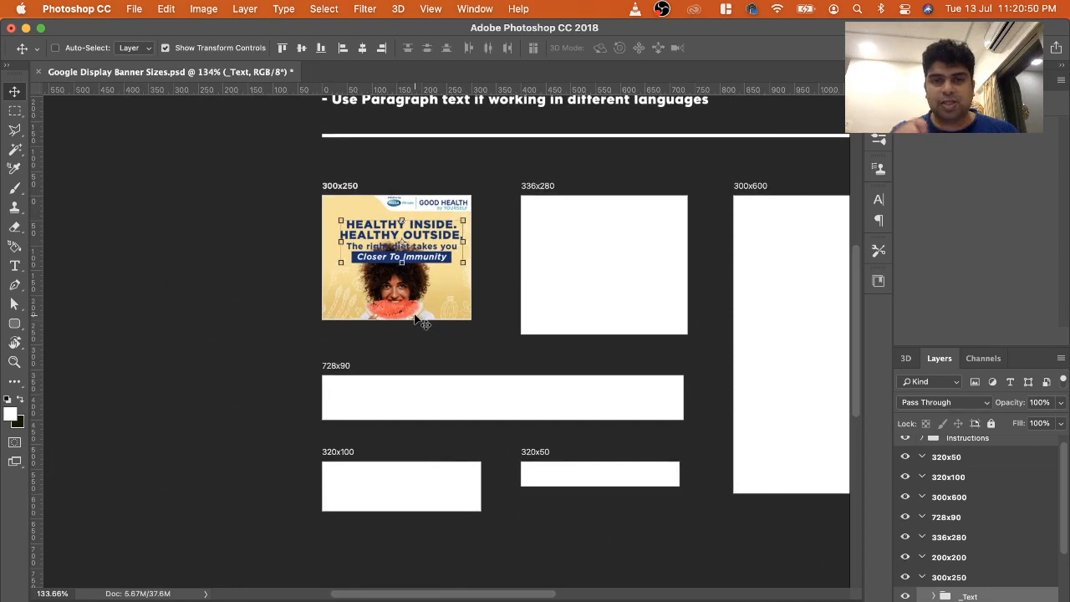
pyautogui.scroll(5, 416, 317)
pyautogui.hscroll(4, 415, 317)
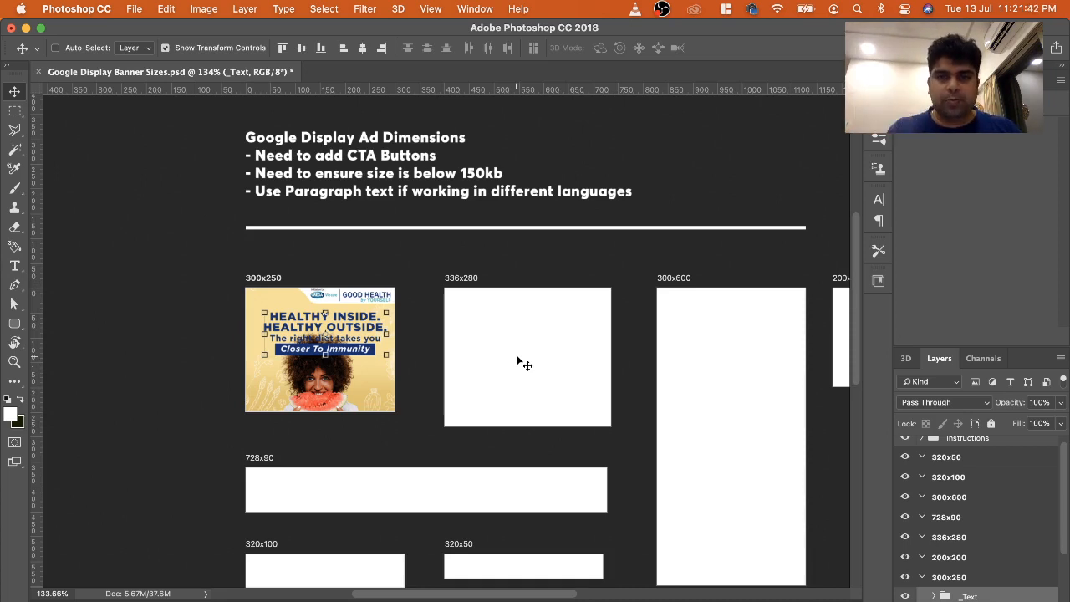
pyautogui.rightClick(329, 393)
pyautogui.click(339, 379)
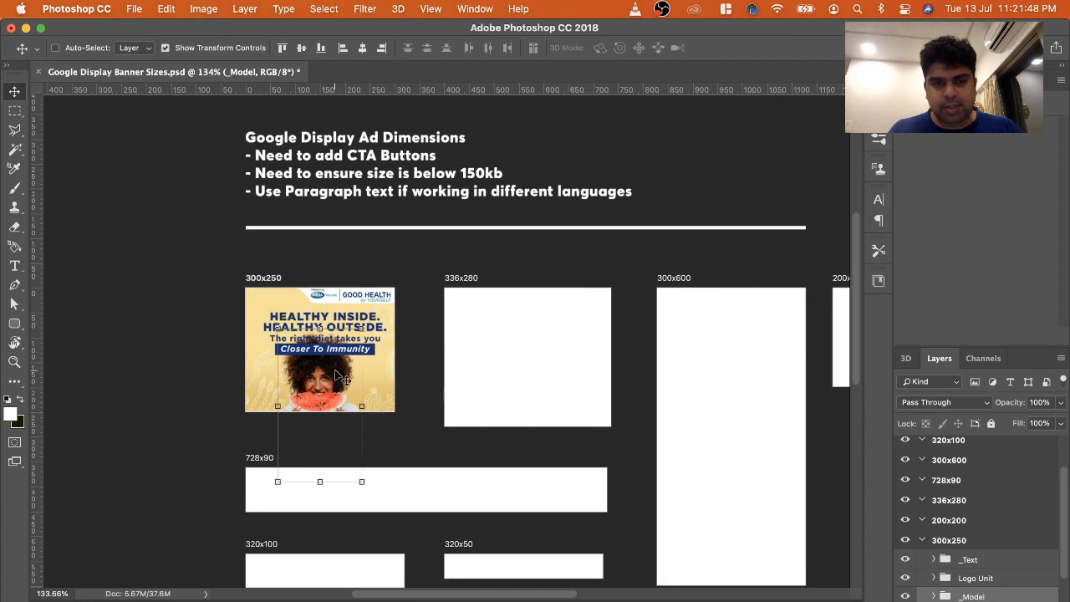
pyautogui.moveTo(333, 373); pyautogui.dragTo(307, 353)
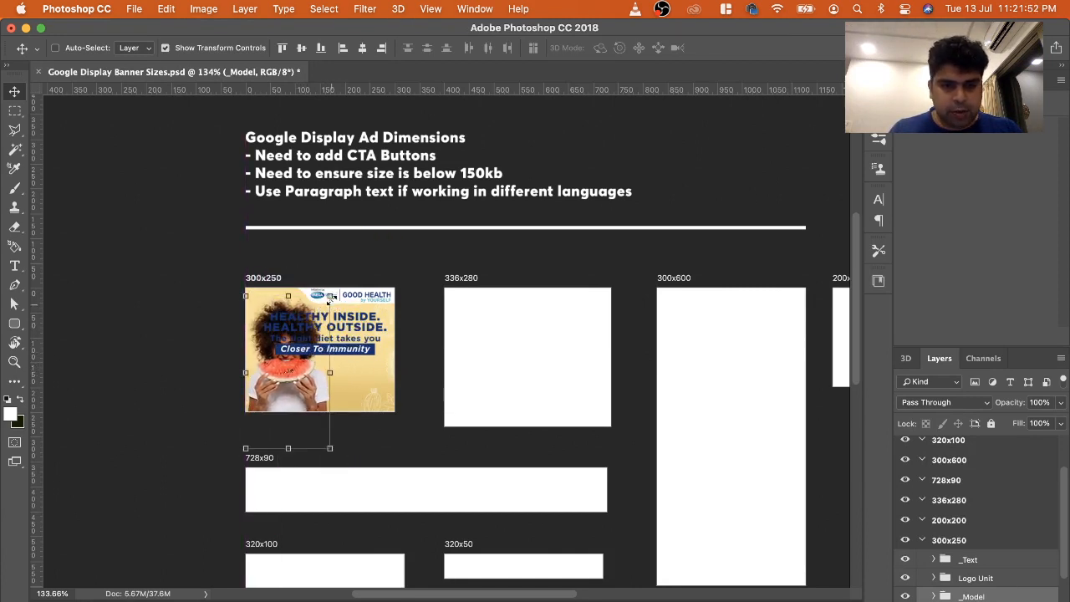
pyautogui.moveTo(330, 299); pyautogui.dragTo(308, 326)
pyautogui.moveTo(285, 375)
pyautogui.mouseDown()
pyautogui.moveTo(285, 409)
pyautogui.moveTo(289, 390)
pyautogui.mouseUp()
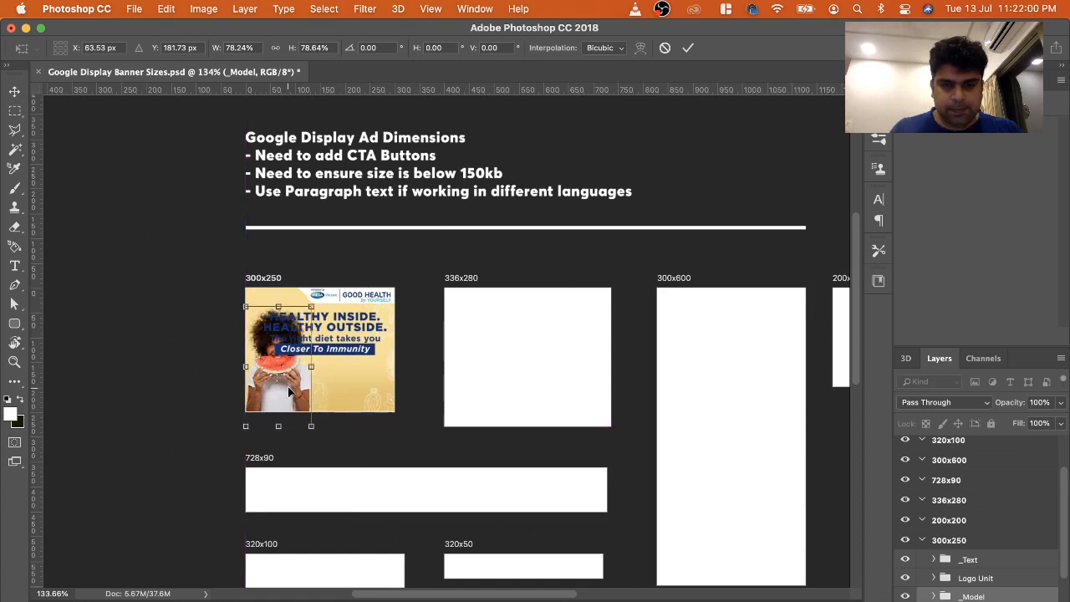
pyautogui.press('Return')
# Scale the _Text group to about 63% so it sits beside the model in the 300x250 artboard, and hide the transform controls
pyautogui.rightClick(341, 330)
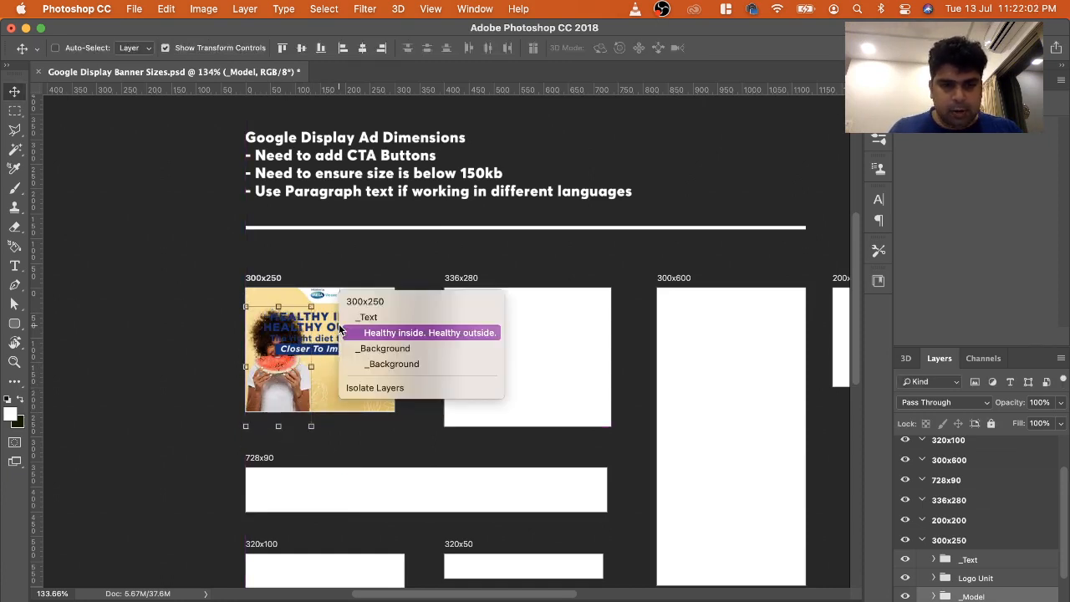
pyautogui.click(367, 317)
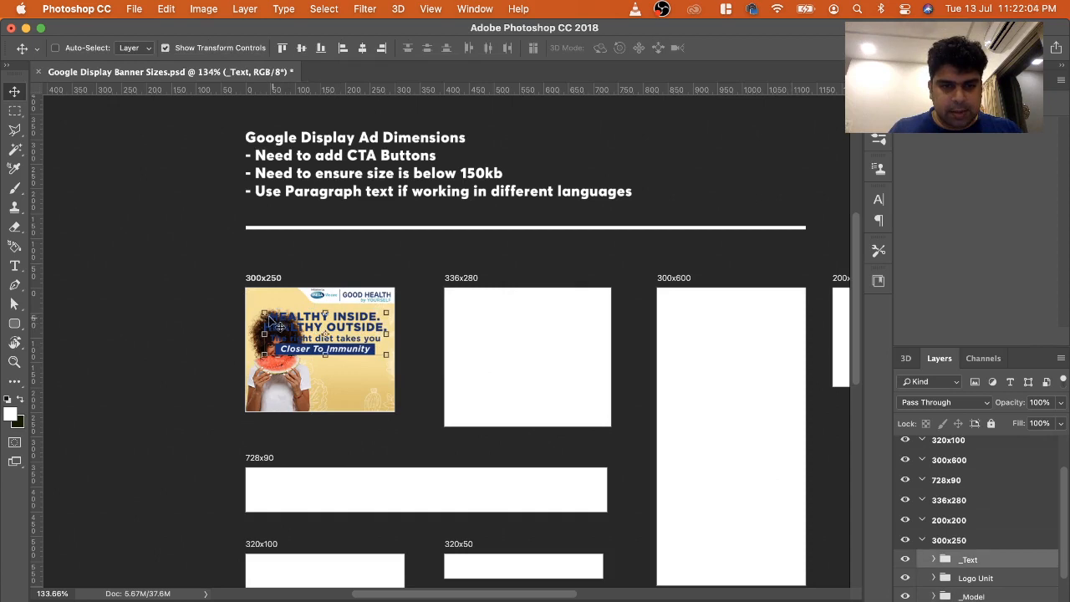
pyautogui.doubleClick(293, 329)
pyautogui.click(535, 327)
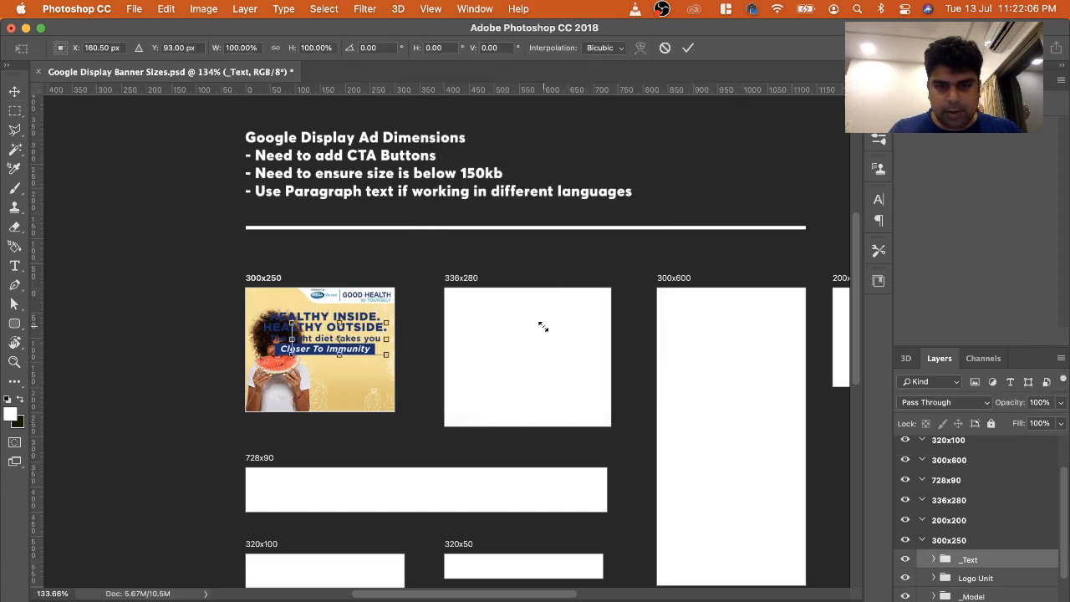
pyautogui.moveTo(293, 324); pyautogui.dragTo(310, 330)
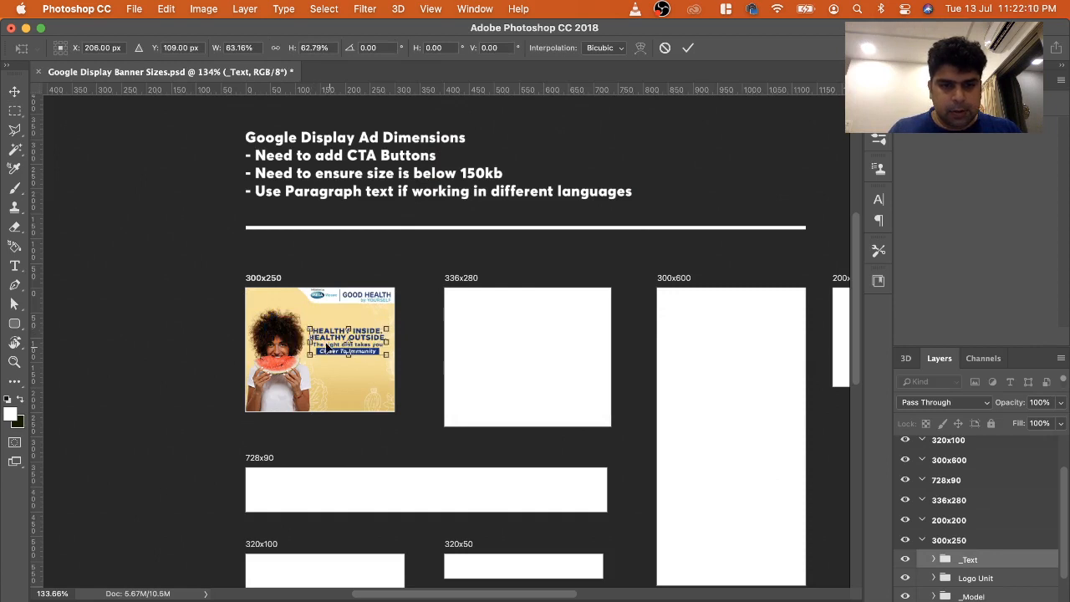
pyautogui.press('Return')
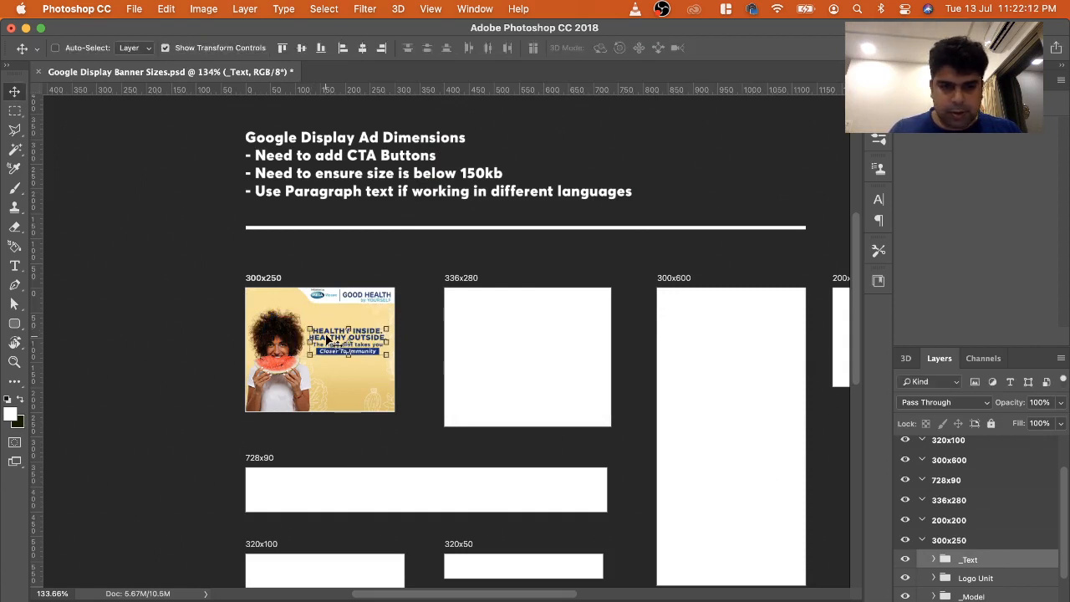
pyautogui.moveTo(328, 338); pyautogui.dragTo(316, 339)
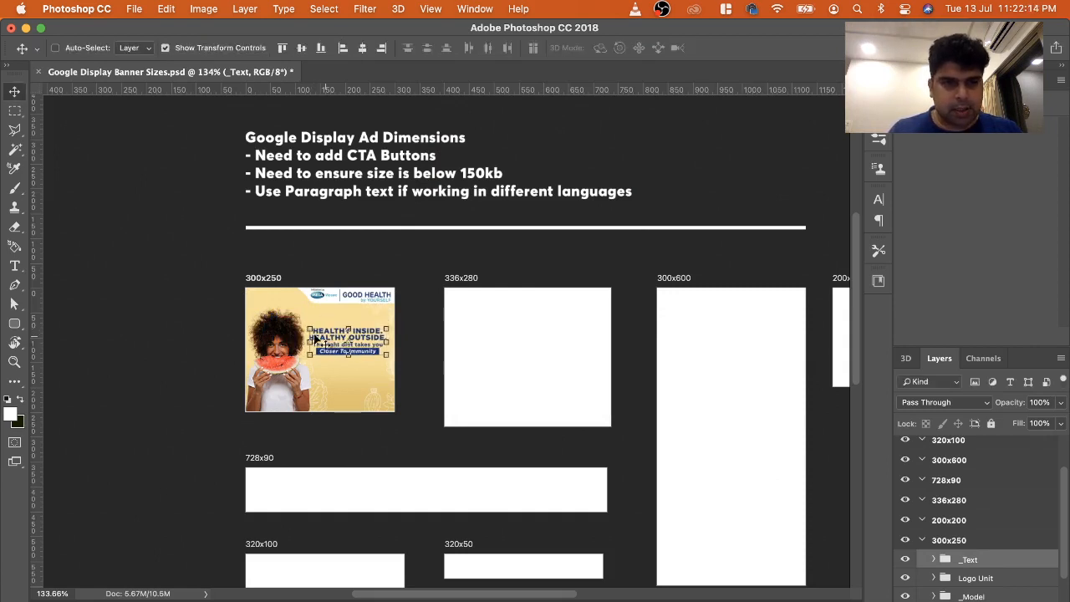
pyautogui.click(249, 48)
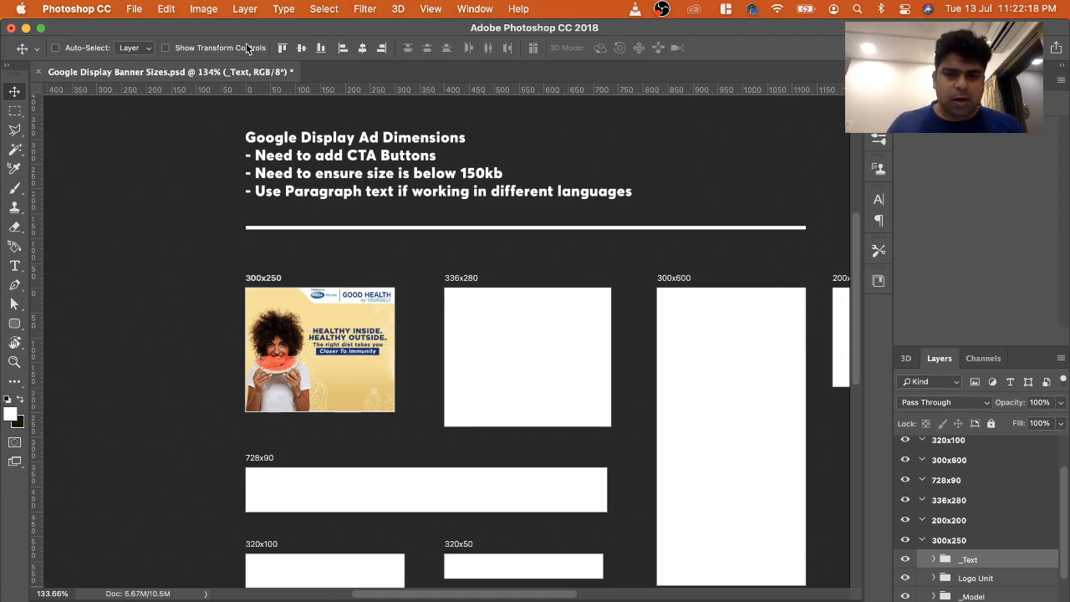
# Open button.png from the Desktop, copy its Explore Now button into the 300x250 artboard and show the transform controls
pyautogui.click(133, 9)
pyautogui.click(139, 42)
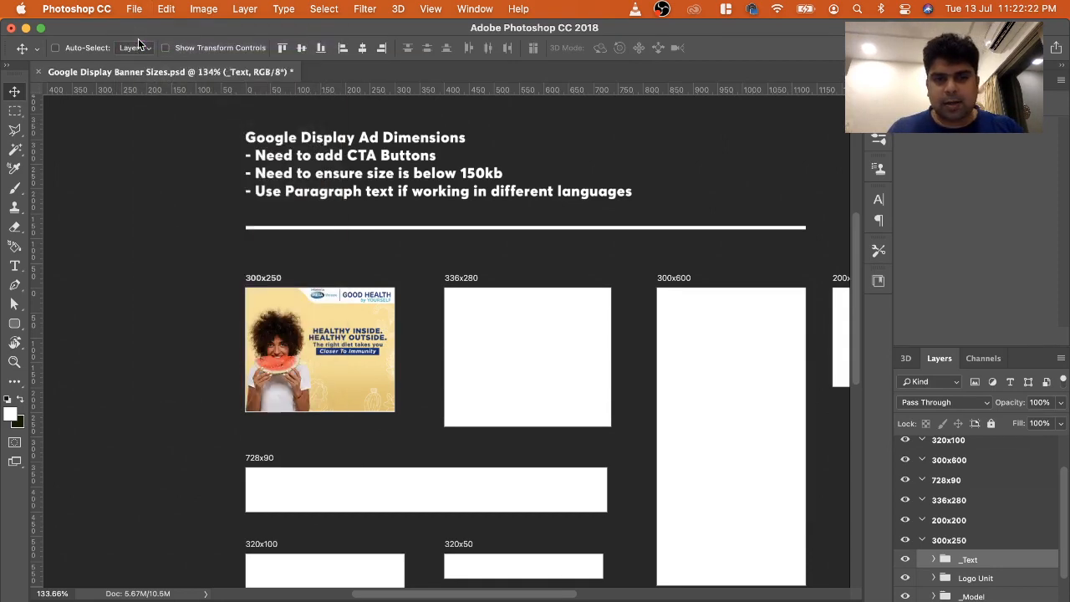
pyautogui.click(390, 168)
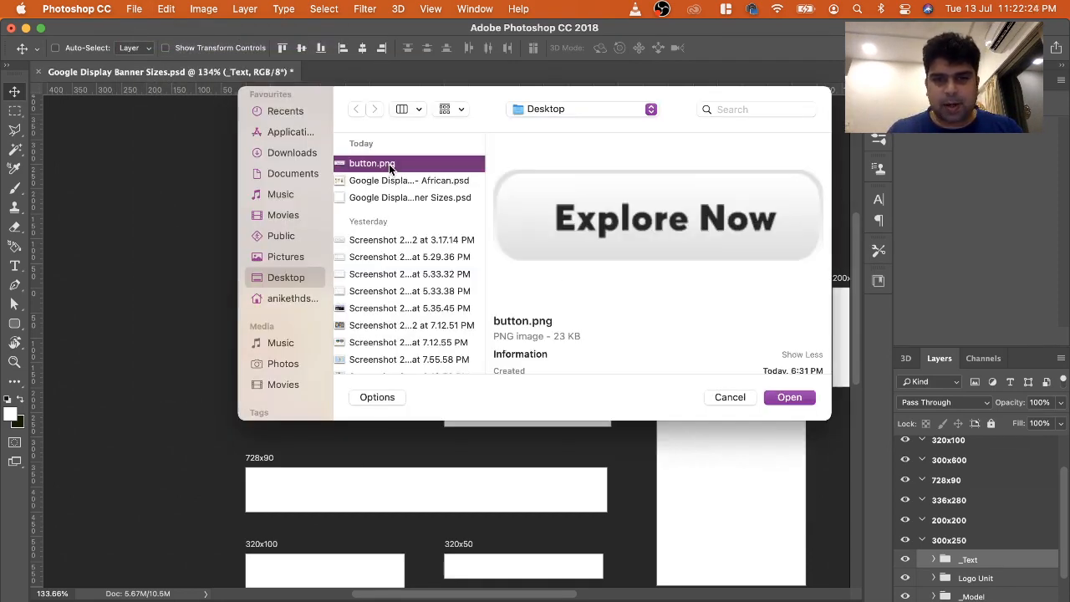
pyautogui.click(795, 398)
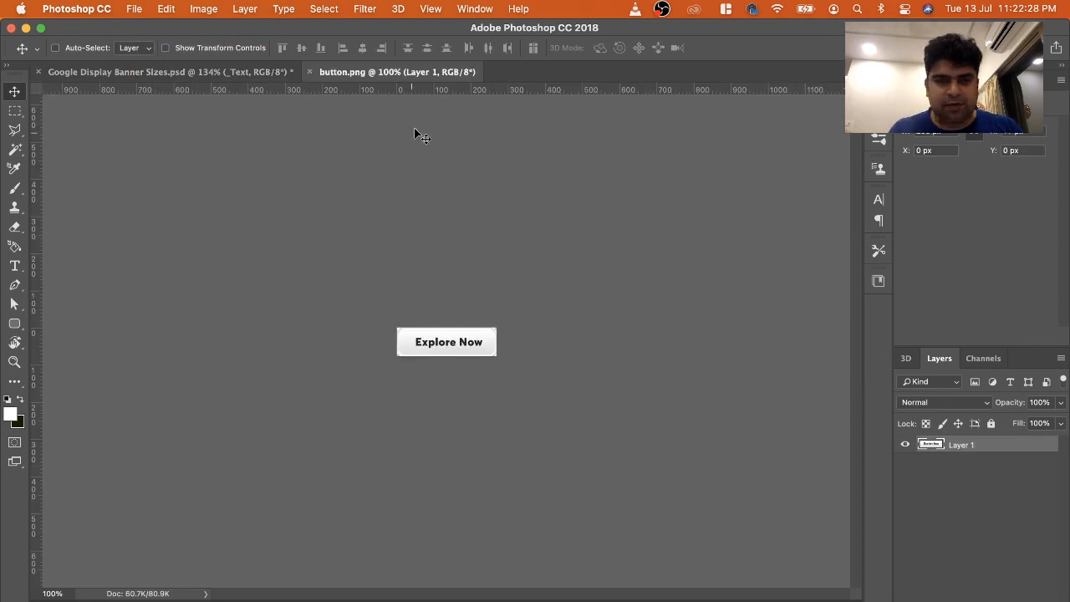
pyautogui.moveTo(398, 73); pyautogui.dragTo(424, 184)
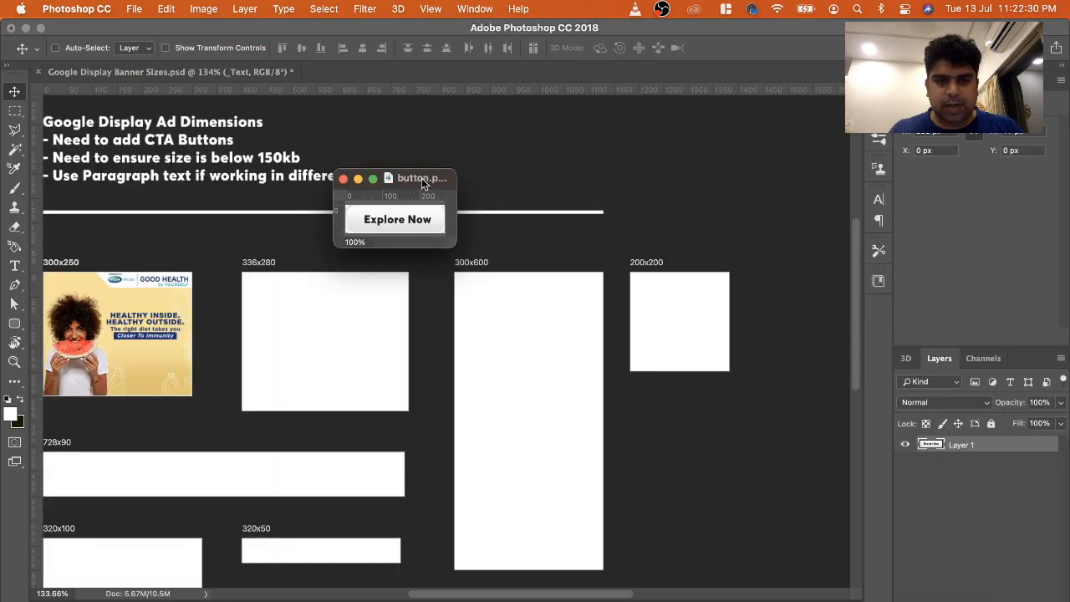
pyautogui.moveTo(420, 222); pyautogui.dragTo(165, 343)
pyautogui.click(175, 50)
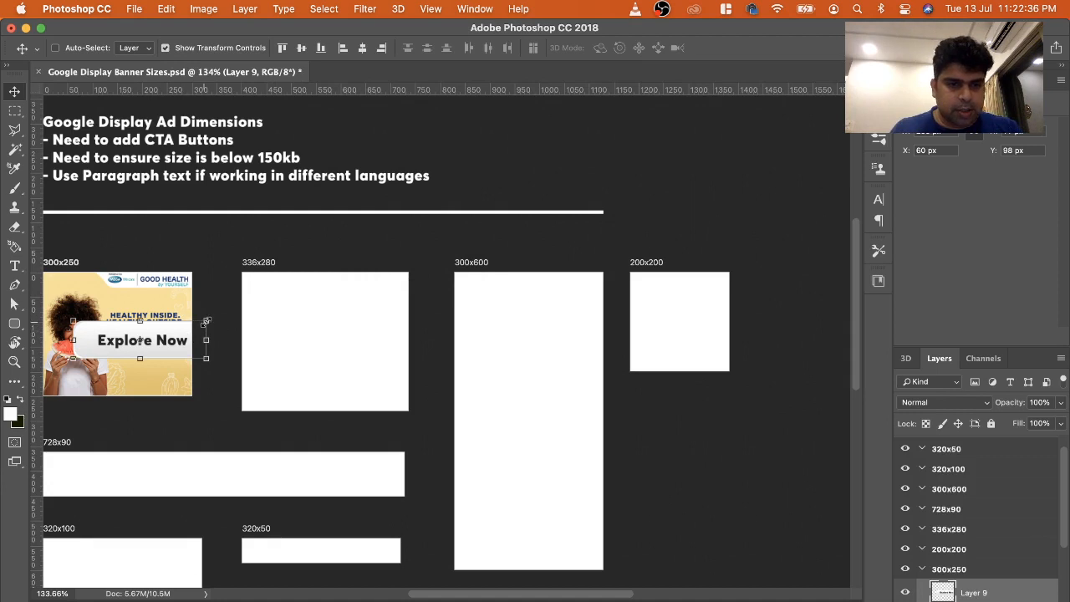
pyautogui.moveTo(205, 321); pyautogui.dragTo(151, 345)
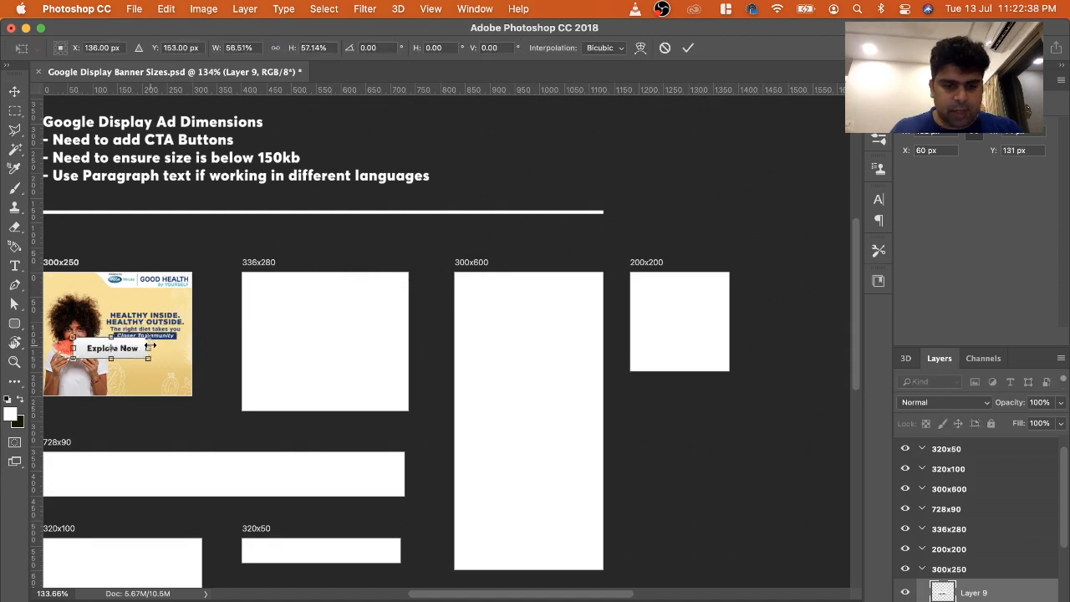
pyautogui.press('super+z')
pyautogui.press('Escape')
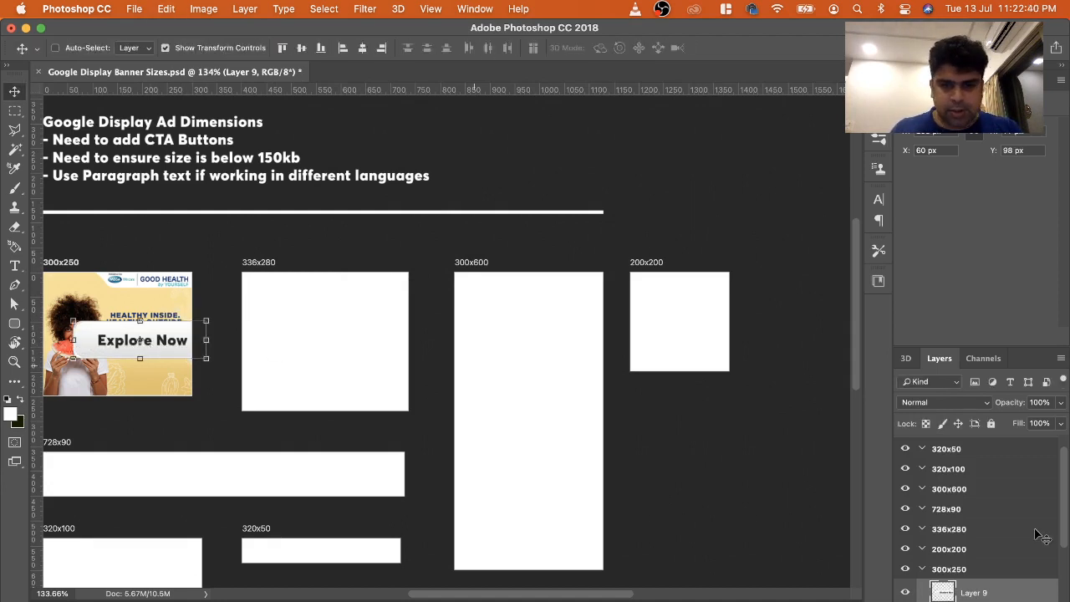
# Convert the button layer to a smart object, shrink it and place it below the text at about X 150, Y 146 px
pyautogui.rightClick(1003, 592)
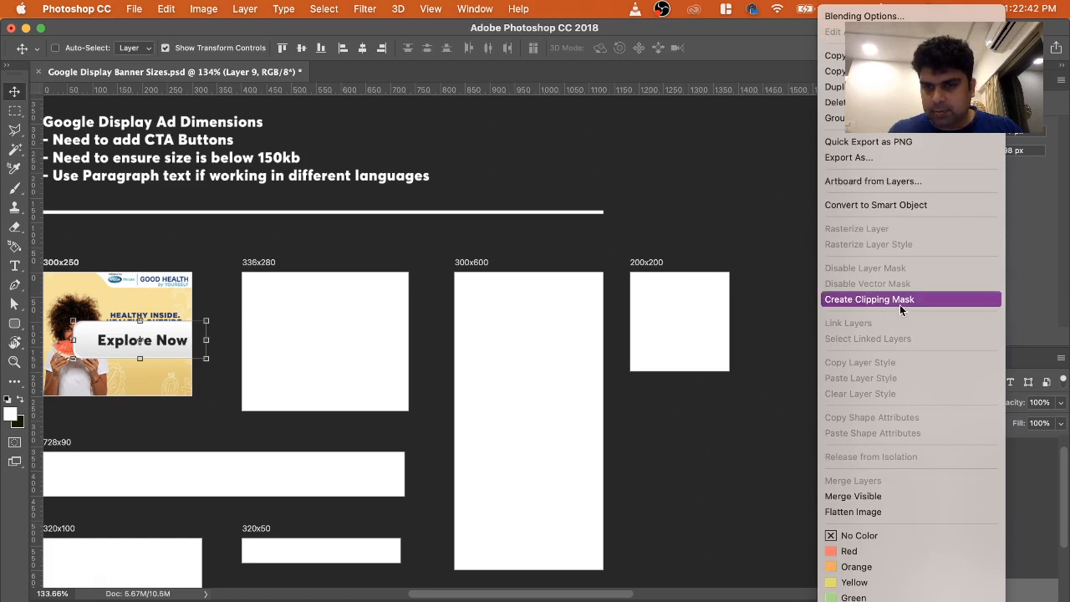
pyautogui.click(894, 203)
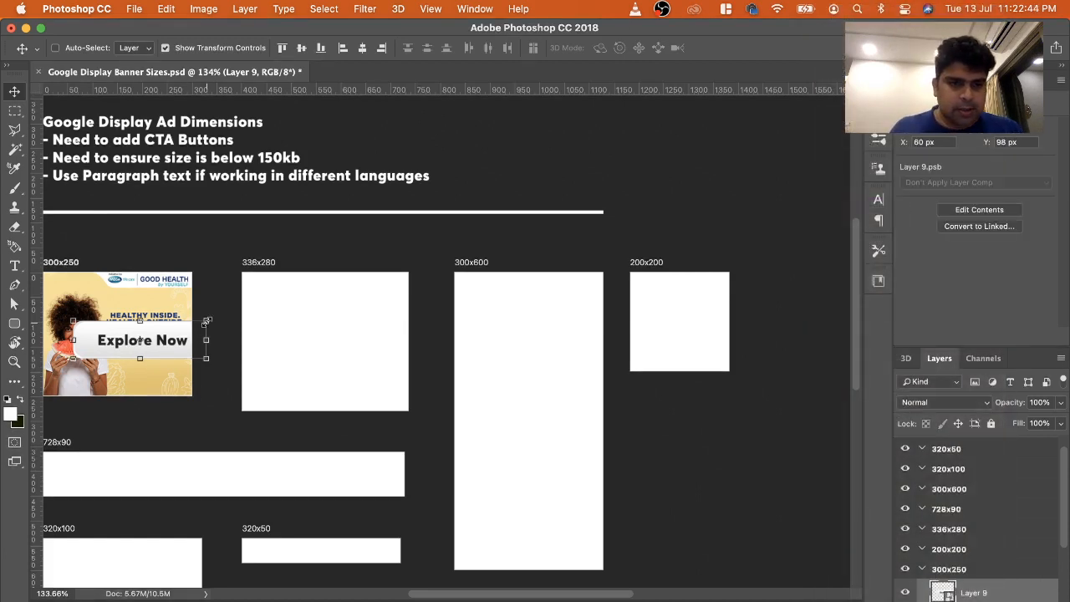
pyautogui.moveTo(207, 321); pyautogui.dragTo(158, 353)
pyautogui.press('Return')
pyautogui.hscroll(-3, 159, 351)
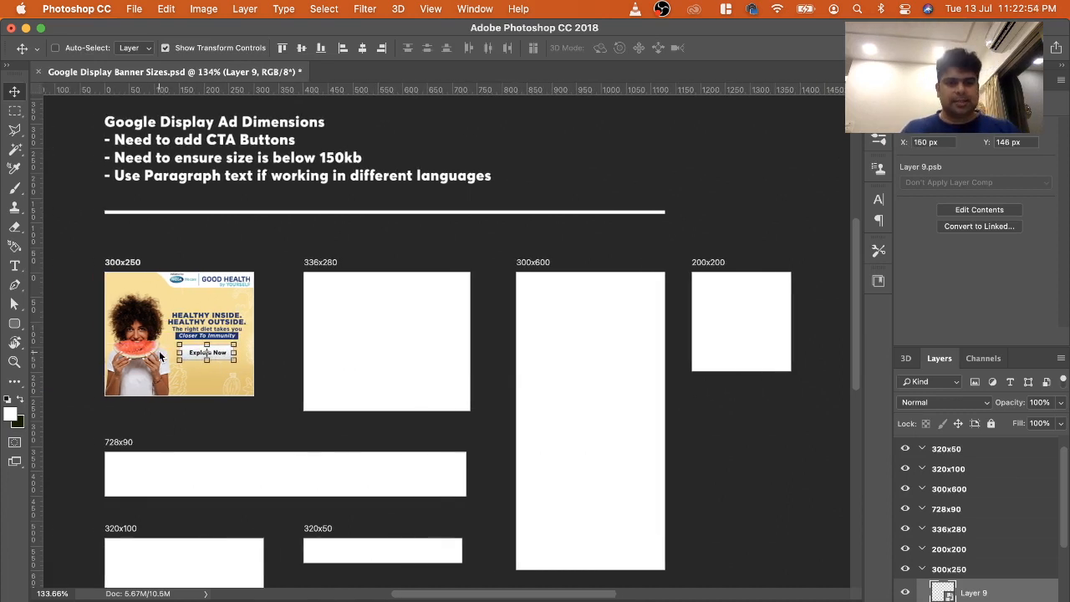
pyautogui.click(204, 49)
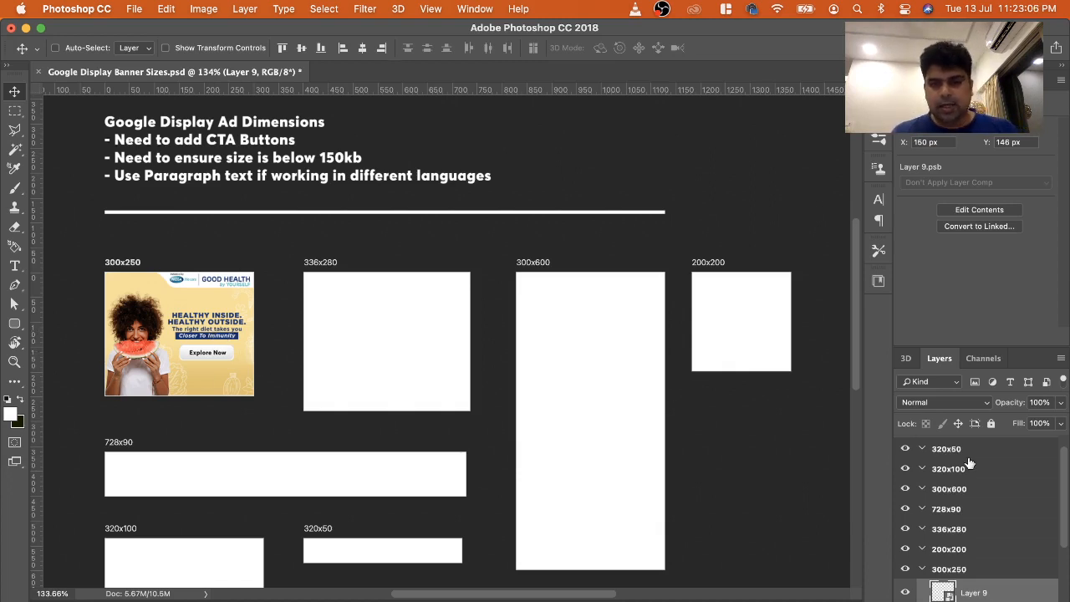
# Copy the button layer and all groups of the 300x250 artboard into the 336x280 artboard and shift the copies down to its bottom edge
pyautogui.scroll(-4, 975, 535)
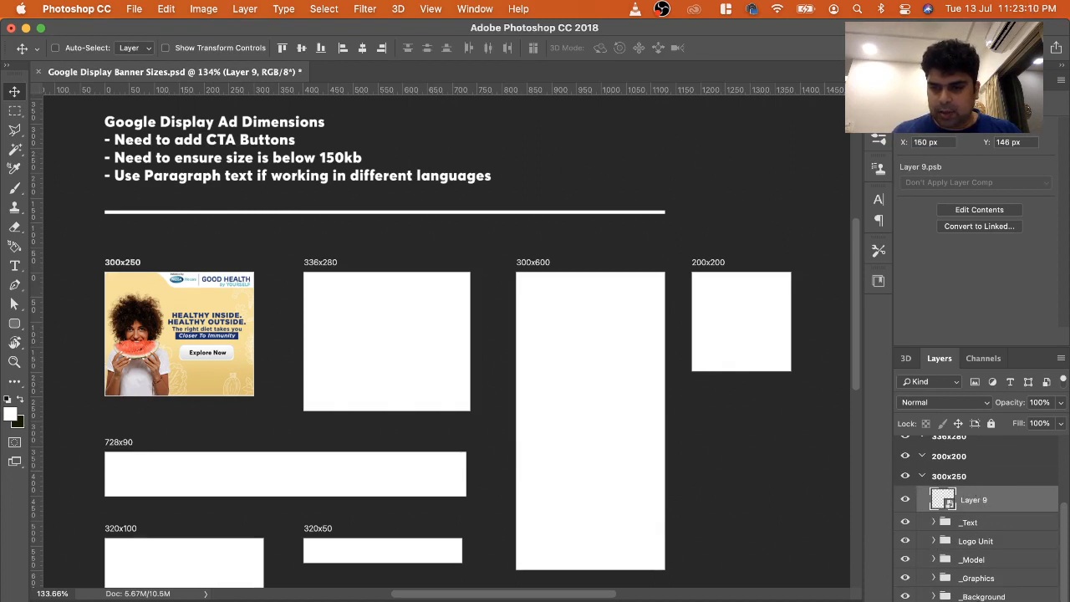
pyautogui.keyDown('shift'); pyautogui.click(976, 598); pyautogui.keyUp('shift')
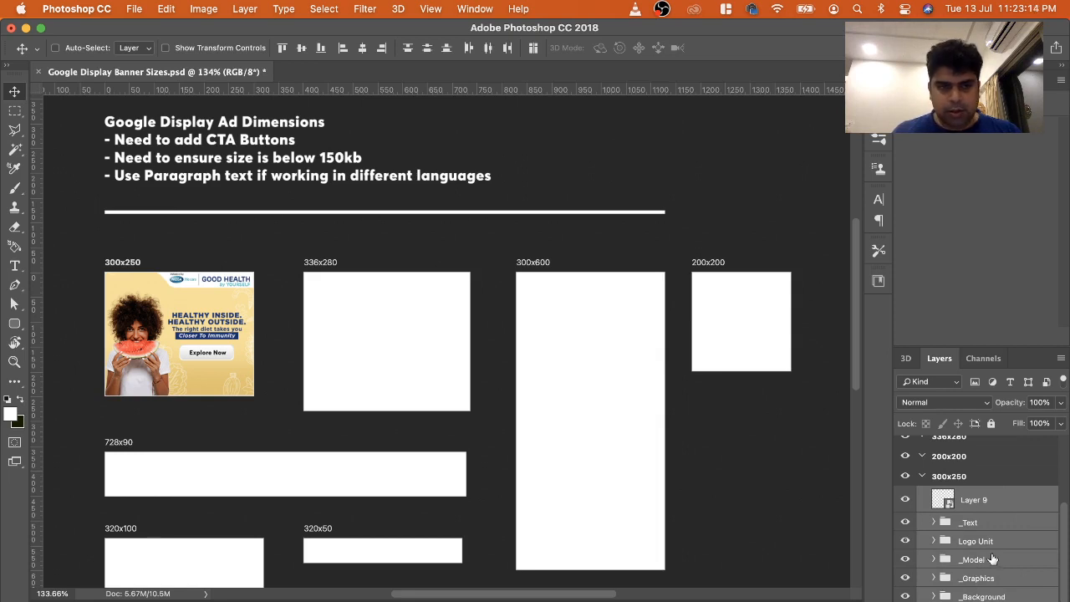
pyautogui.moveTo(998, 538); pyautogui.dragTo(1008, 557)
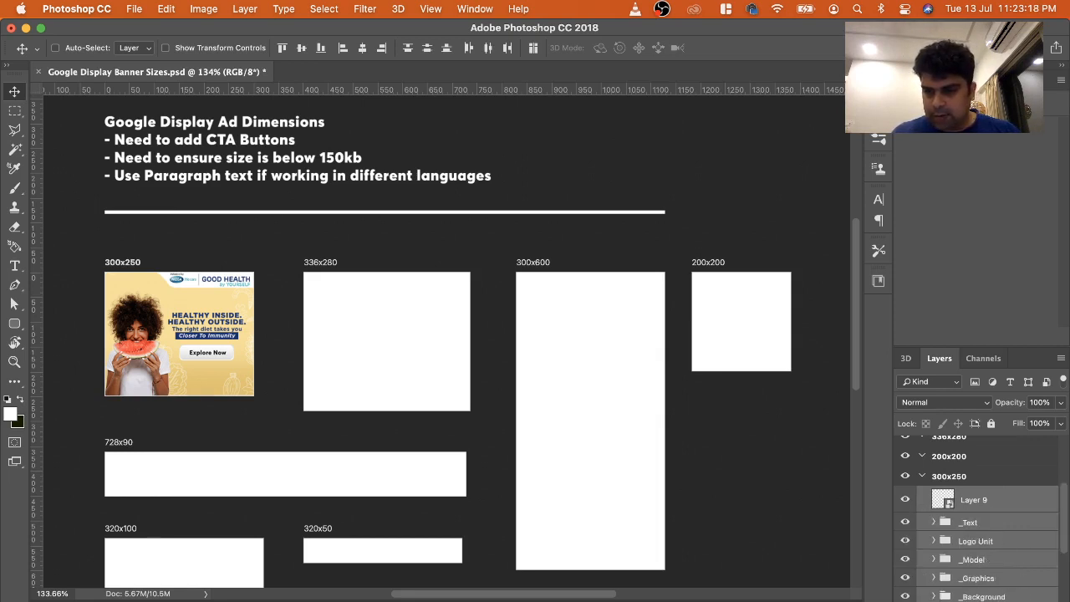
pyautogui.scroll(-5, 1010, 559)
pyautogui.scroll(5, 1010, 559)
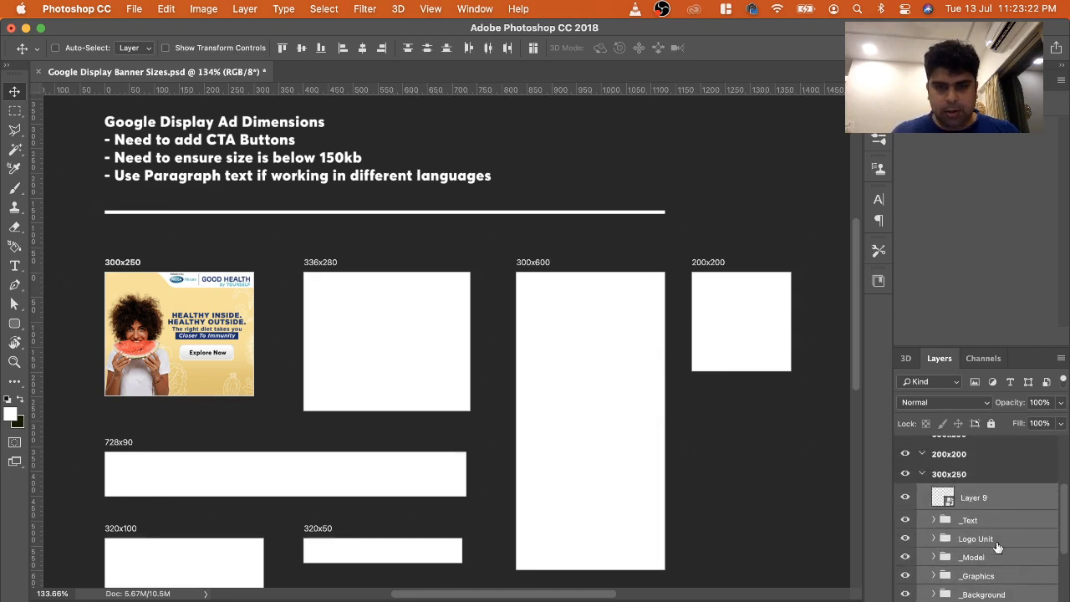
pyautogui.scroll(1, 972, 539)
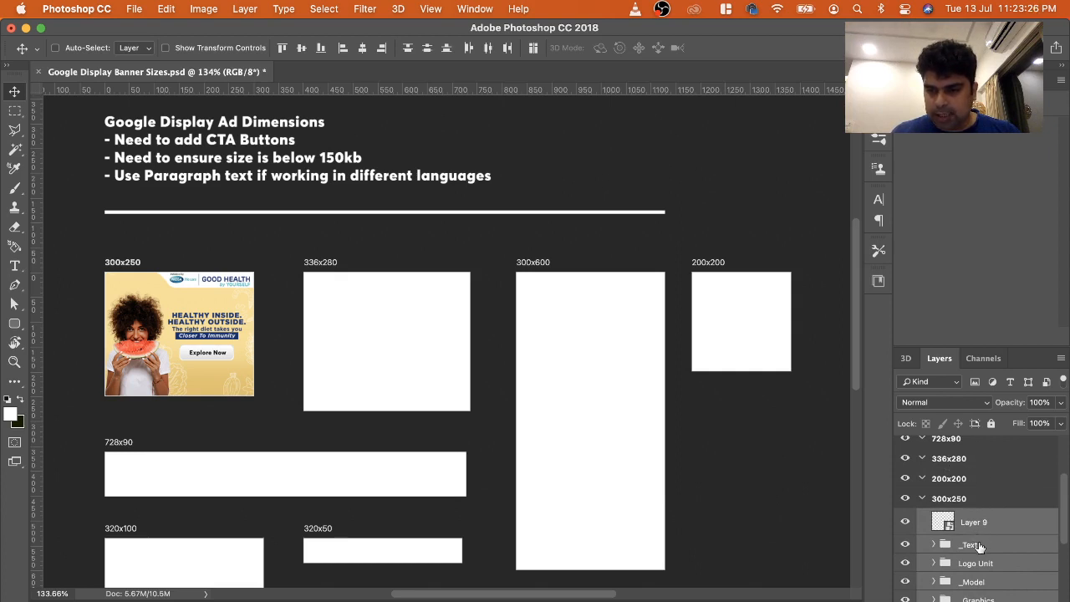
pyautogui.moveTo(980, 546); pyautogui.dragTo(966, 460)
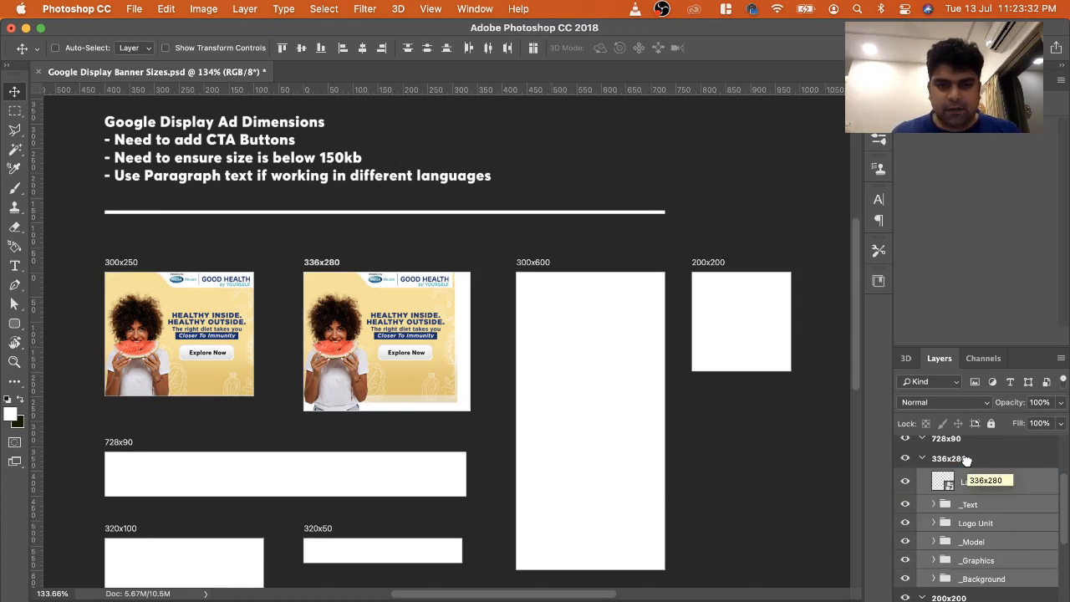
pyautogui.moveTo(415, 376); pyautogui.dragTo(418, 395)
# Move the Logo Unit group into the top-right corner of the 336x280 artboard
pyautogui.rightClick(434, 300)
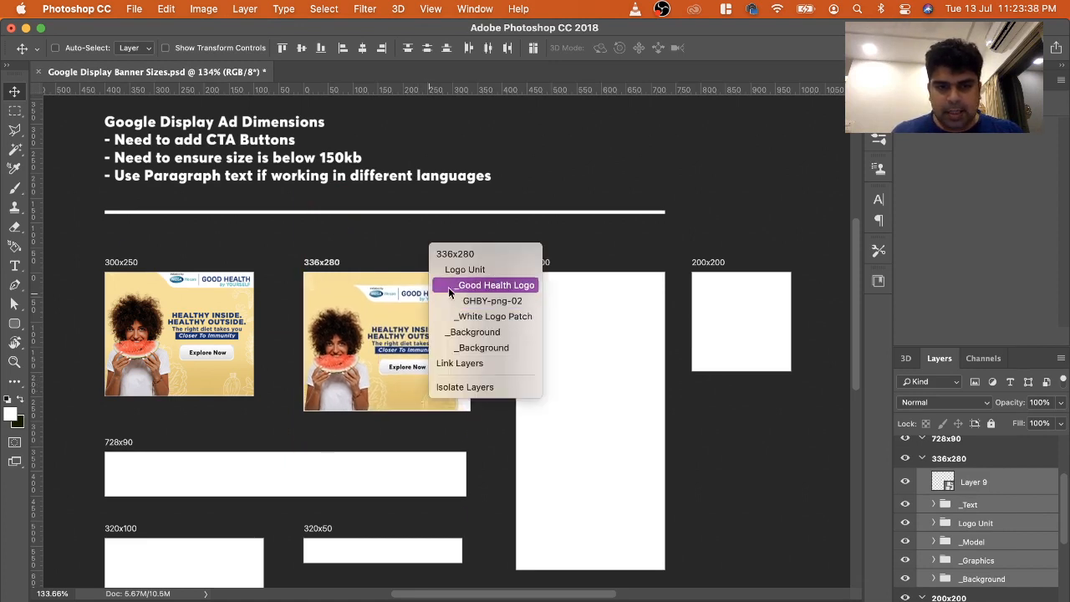
pyautogui.click(461, 269)
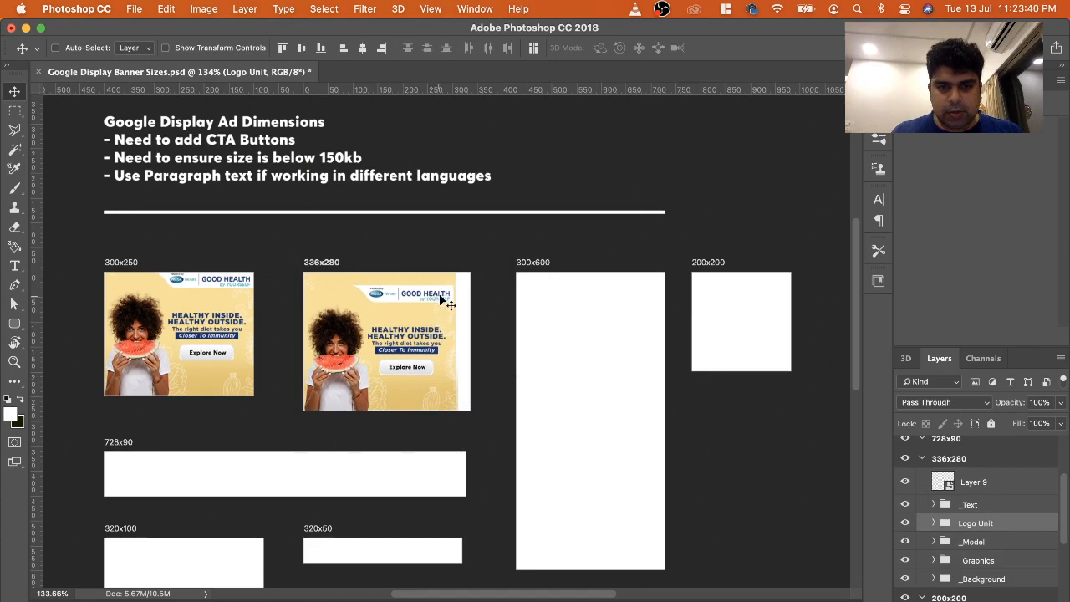
pyautogui.moveTo(441, 300); pyautogui.dragTo(461, 286)
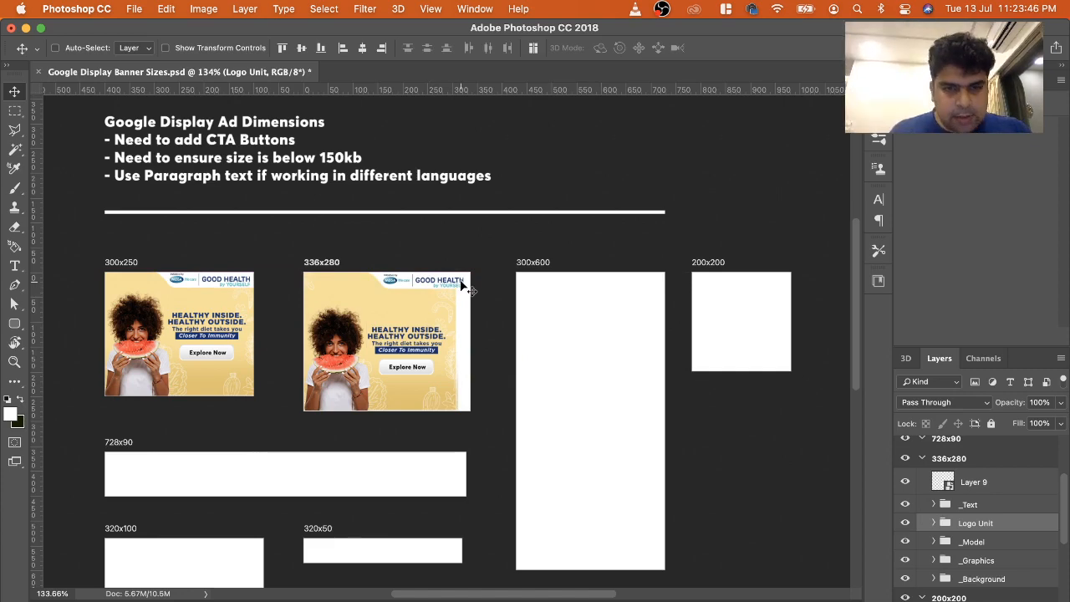
# Scale the _Background group of the 336x280 artboard to about 112.8% width and 112.6% height so it covers the whole artboard
pyautogui.scroll(4, 463, 284)
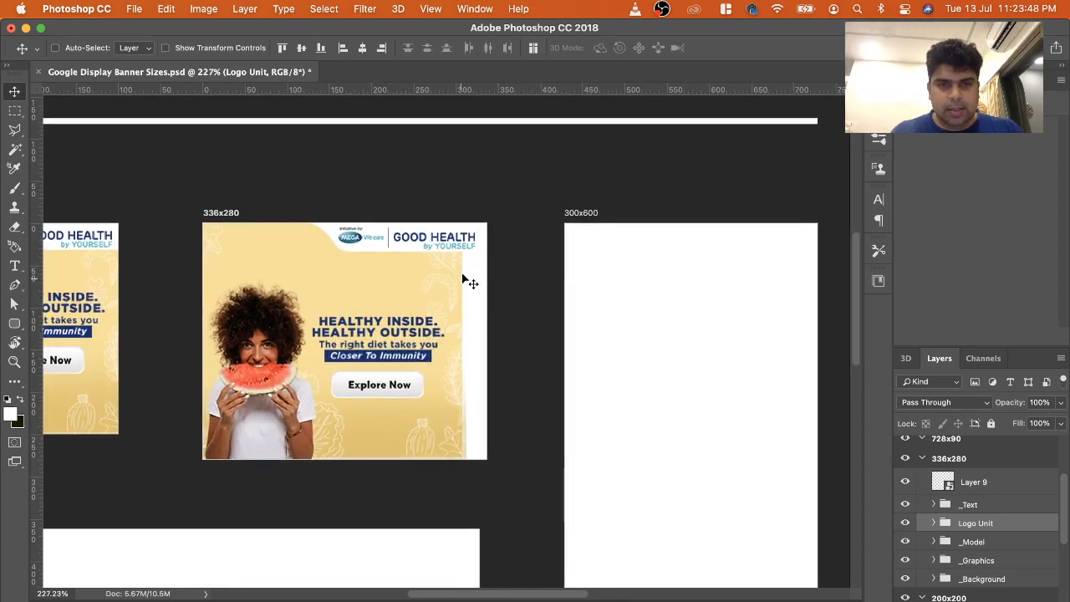
pyautogui.scroll(1, 463, 278)
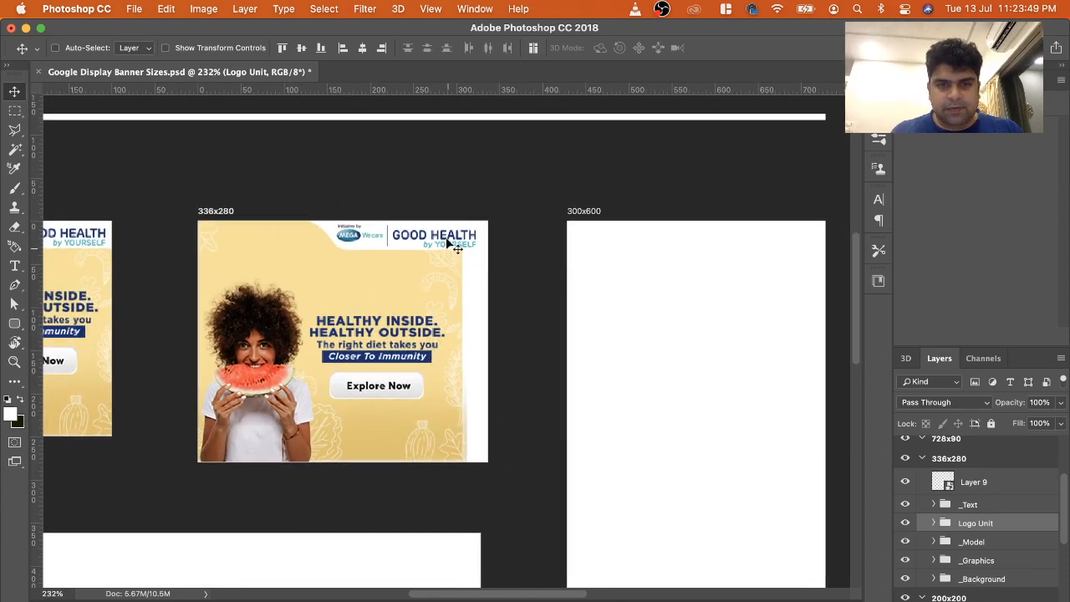
pyautogui.rightClick(394, 286)
pyautogui.press('Escape')
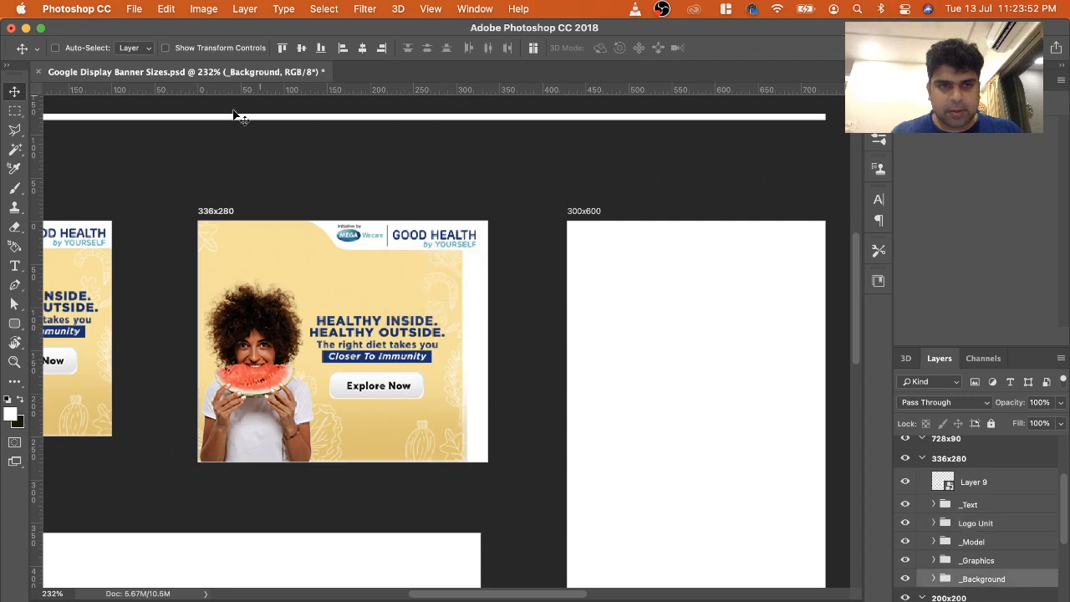
pyautogui.click(231, 50)
pyautogui.moveTo(465, 474); pyautogui.dragTo(510, 500)
pyautogui.press('Return')
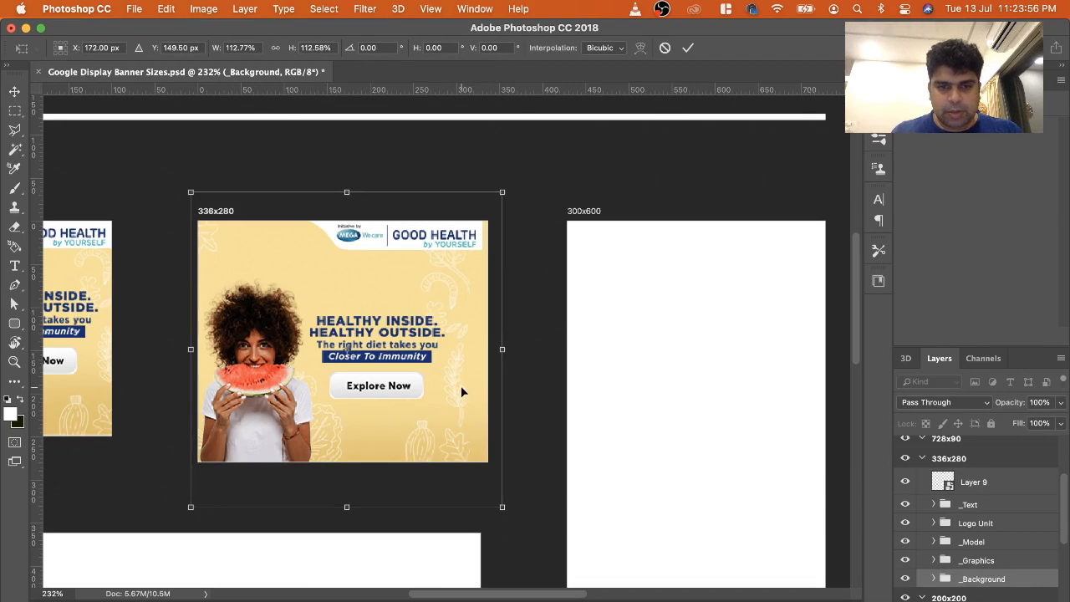
# Resize the _Graphics group to about 101.2% width and 101.6% height and reposition it at X 168, Y 139 px in the 336x280 artboard
pyautogui.rightClick(462, 369)
pyautogui.click(475, 361)
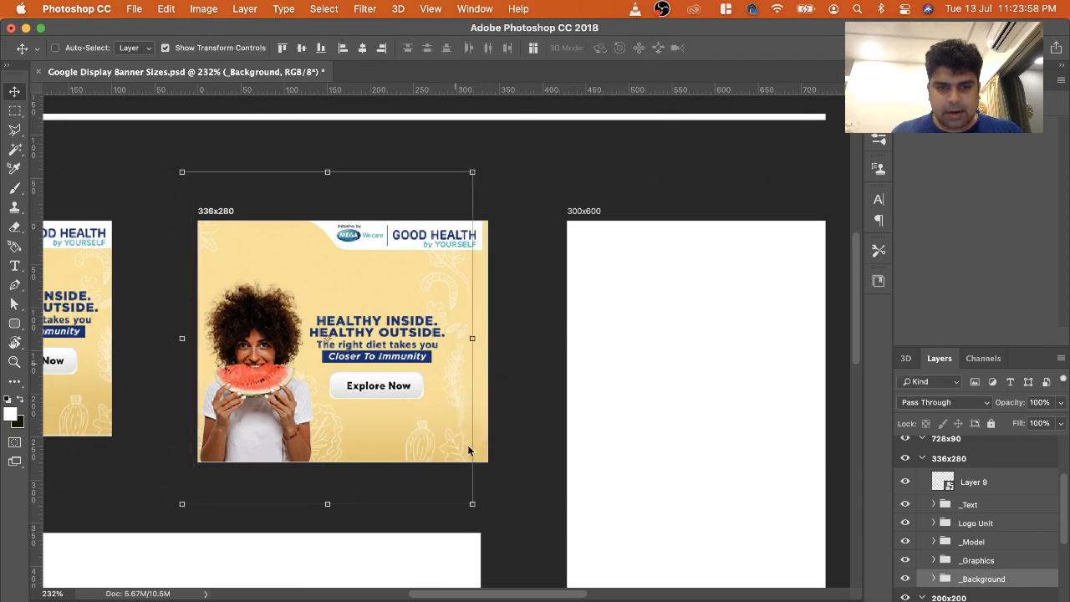
pyautogui.hotkey('ctrl', 't')
pyautogui.moveTo(479, 510)
pyautogui.mouseDown()
pyautogui.moveTo(478, 535)
pyautogui.moveTo(466, 498)
pyautogui.mouseUp()
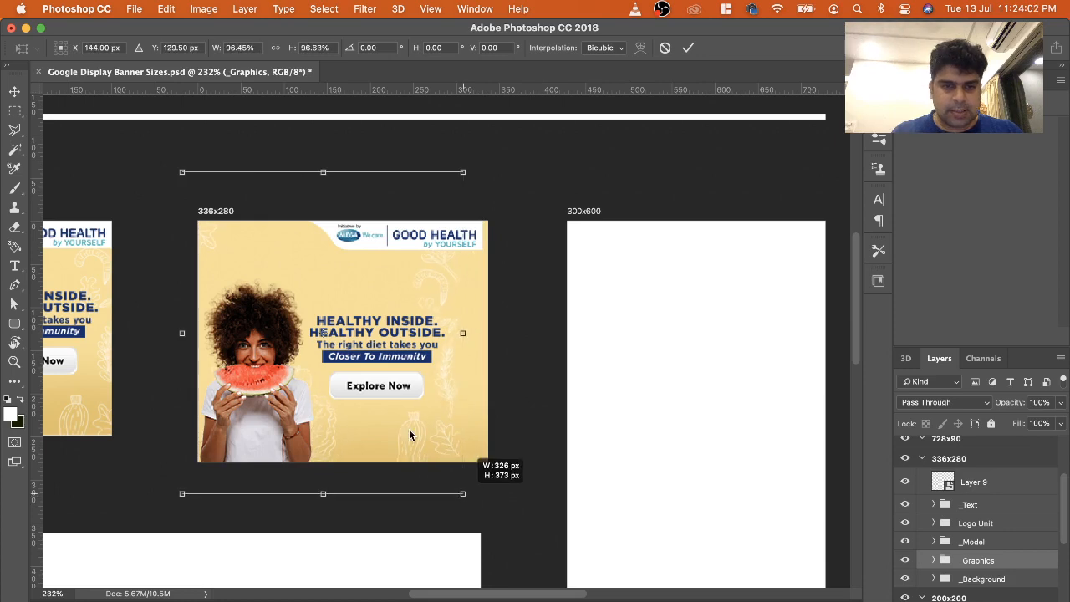
pyautogui.moveTo(408, 428)
pyautogui.mouseDown()
pyautogui.moveTo(428, 428)
pyautogui.moveTo(421, 435)
pyautogui.mouseUp()
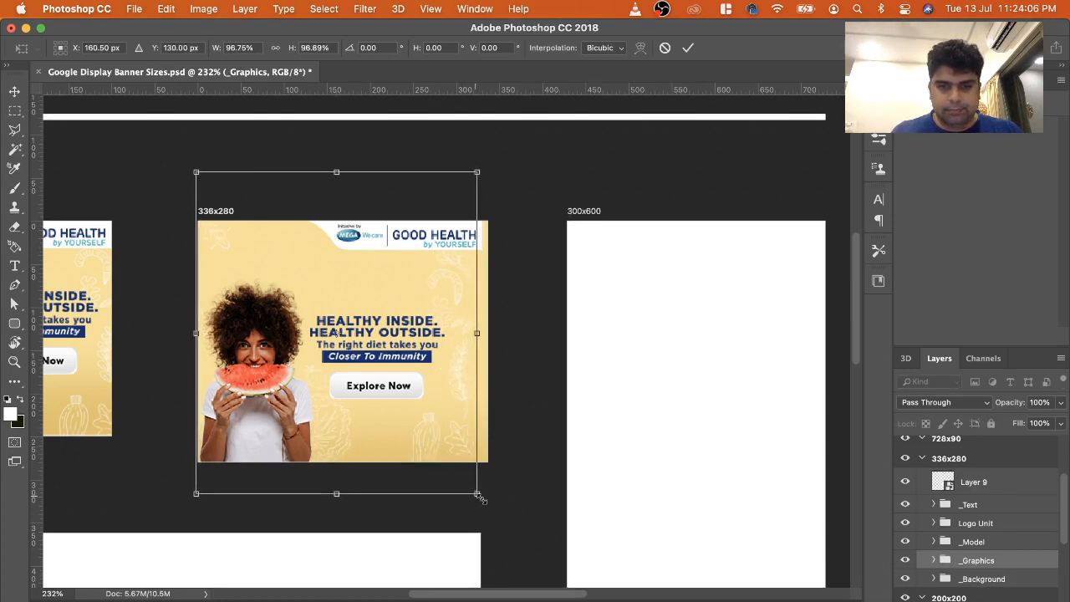
pyautogui.moveTo(478, 496); pyautogui.dragTo(491, 511)
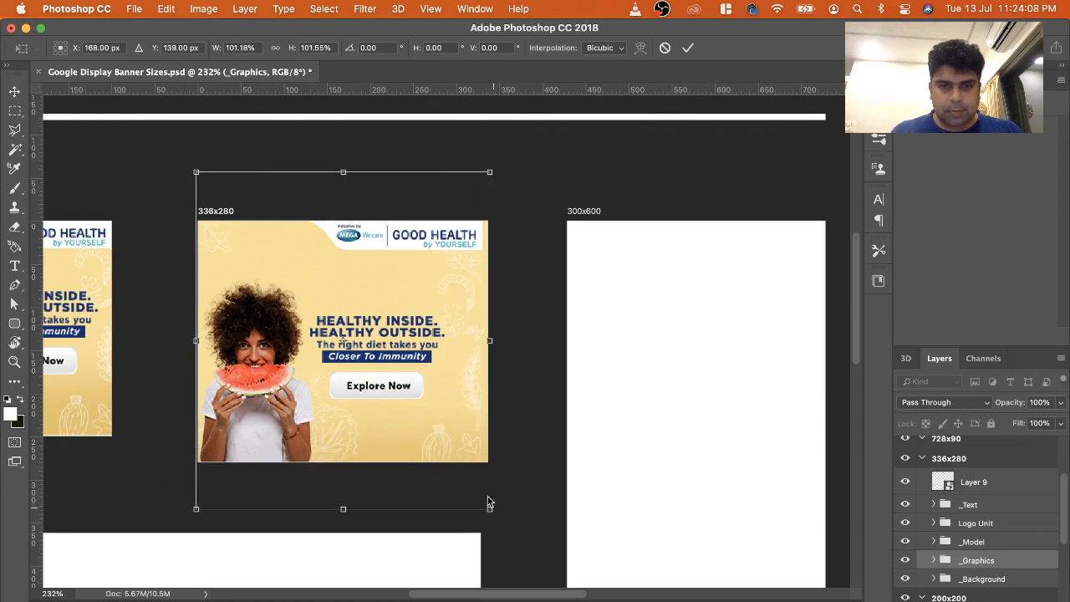
pyautogui.press('Return')
# Enlarge the _Text group of the 336x280 artboard toward the upper right, accepting the missing-font warnings
pyautogui.rightClick(368, 337)
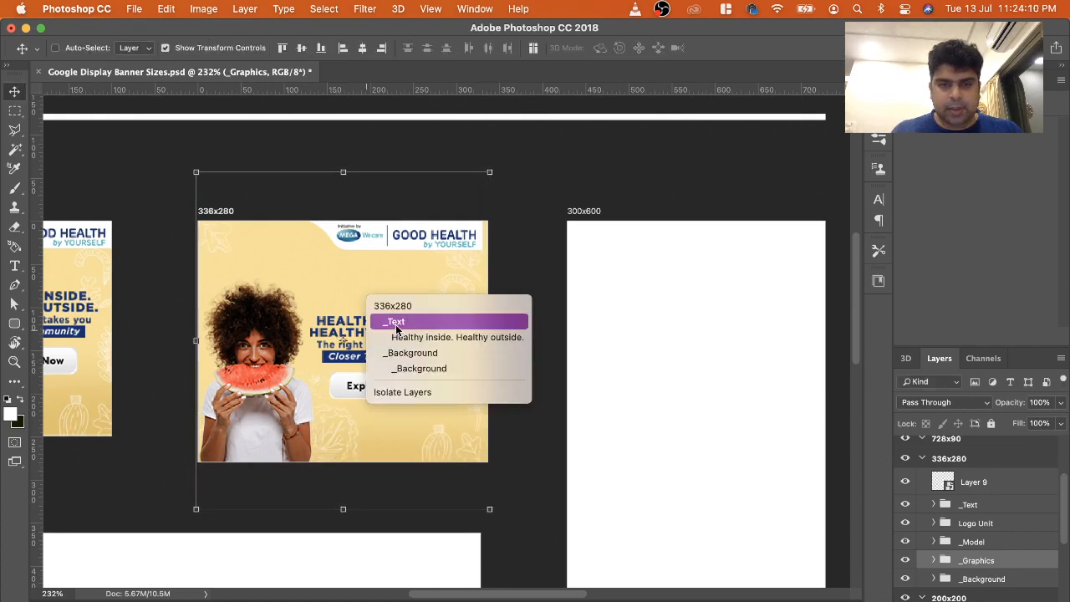
pyautogui.click(372, 321)
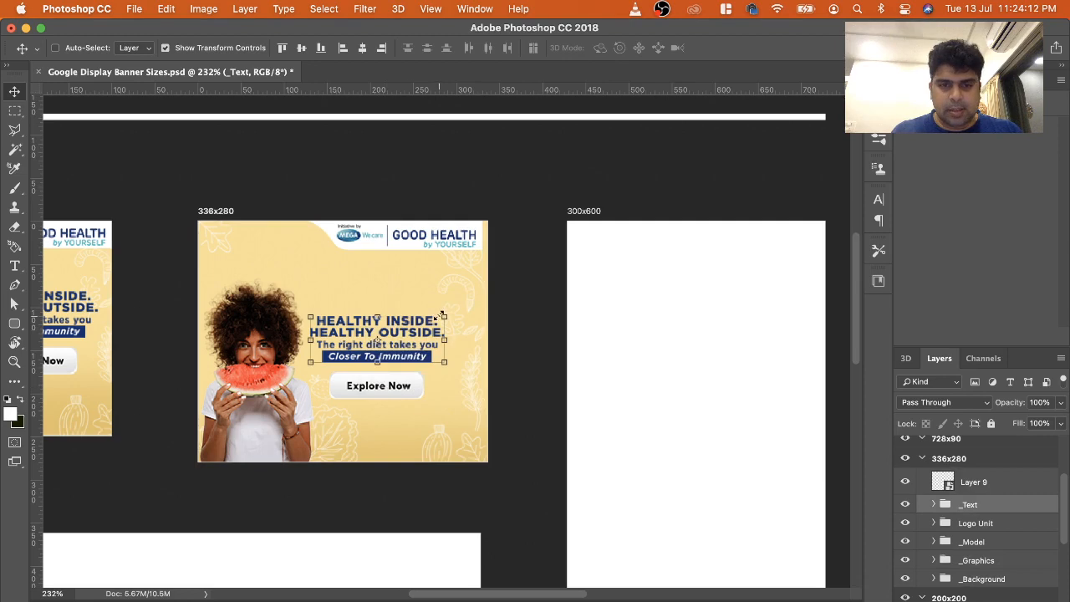
pyautogui.press('super+t')
pyautogui.click(496, 322)
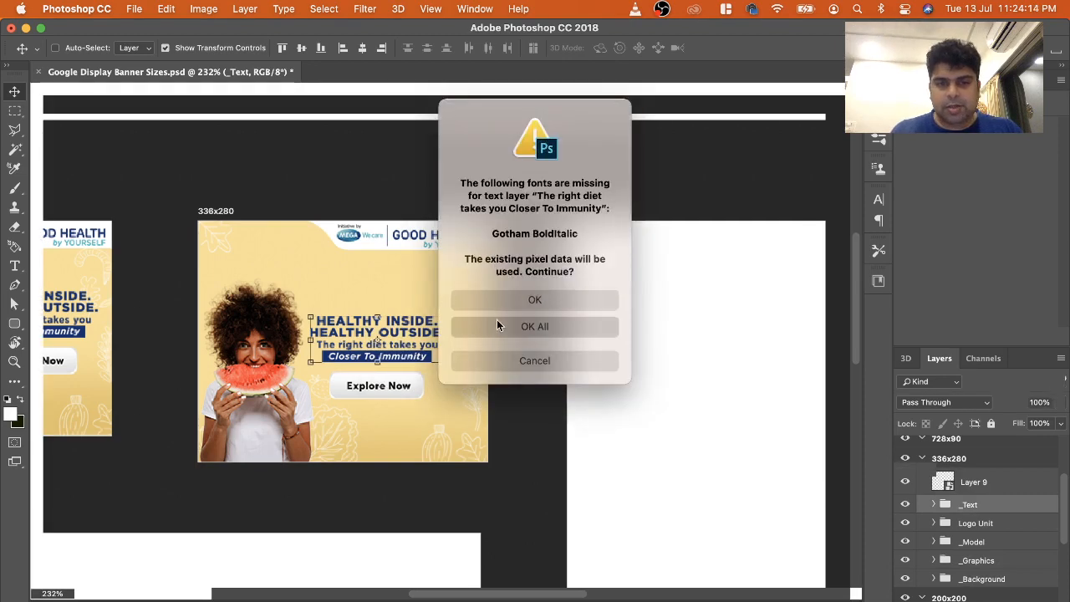
pyautogui.moveTo(446, 316)
pyautogui.mouseDown()
pyautogui.moveTo(467, 299)
pyautogui.moveTo(434, 326)
pyautogui.mouseUp()
pyautogui.press('Return')
# Move the Explore Now button layer of the 336x280 artboard right to X 172, Y 175 px, centred under the text
pyautogui.rightClick(404, 397)
pyautogui.click(418, 378)
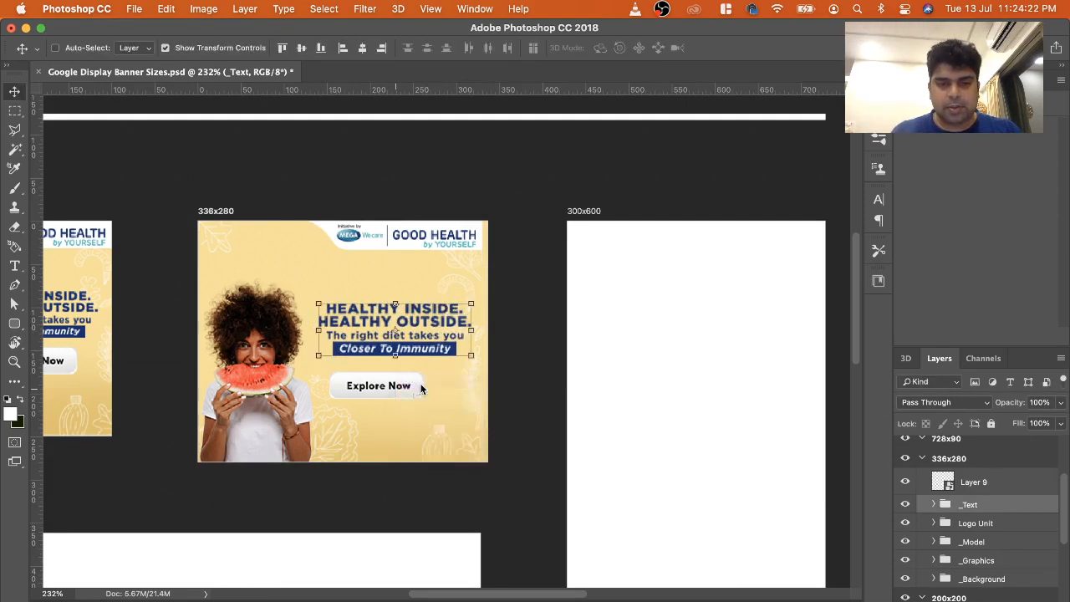
pyautogui.press('super+0')
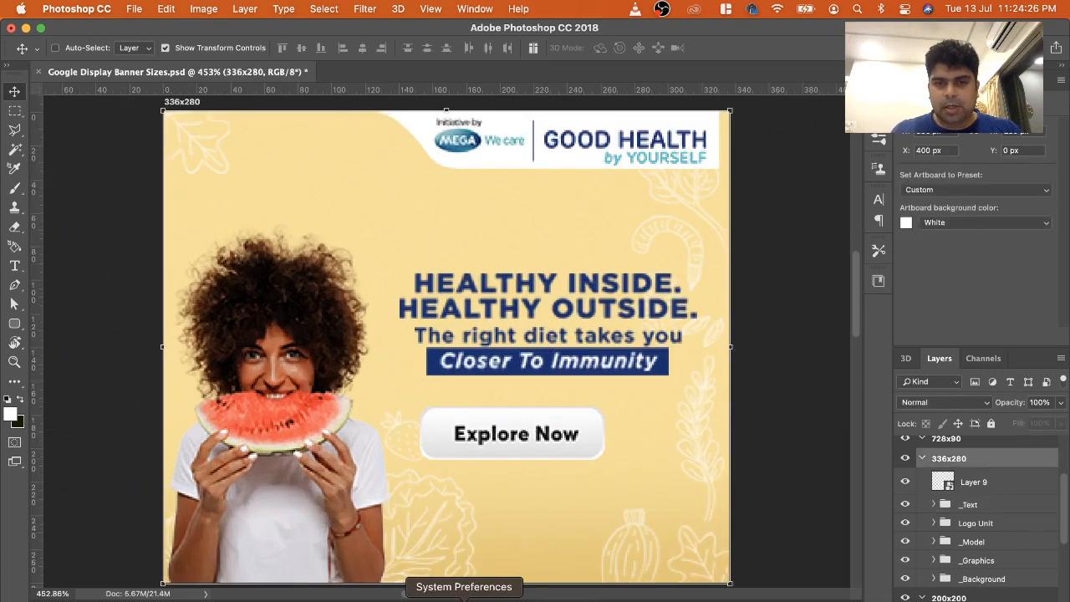
pyautogui.press('super+minus')
pyautogui.press('super+minus')
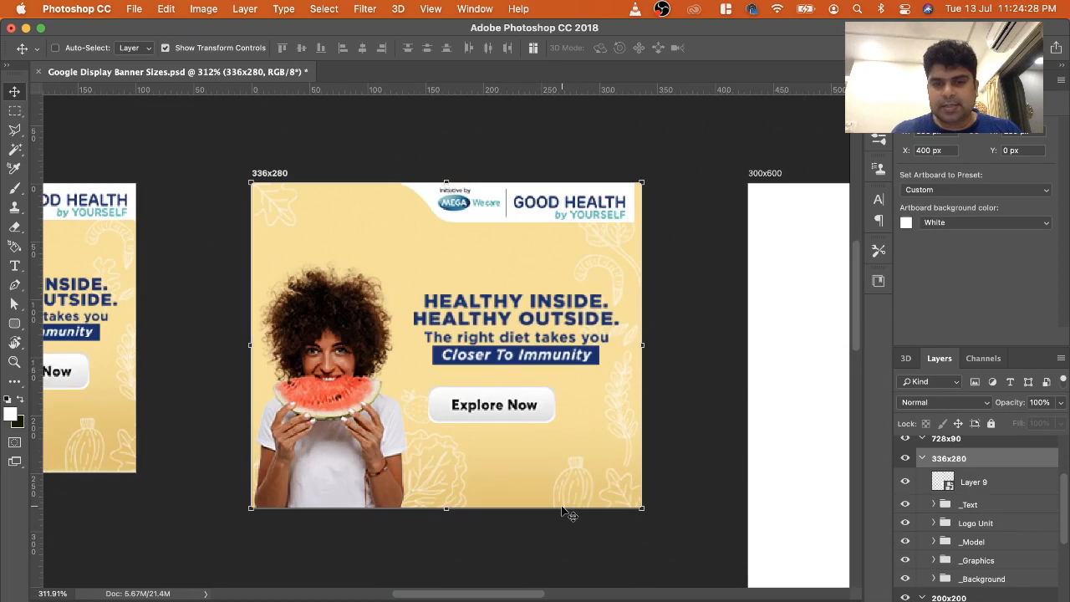
pyautogui.press('super+minus')
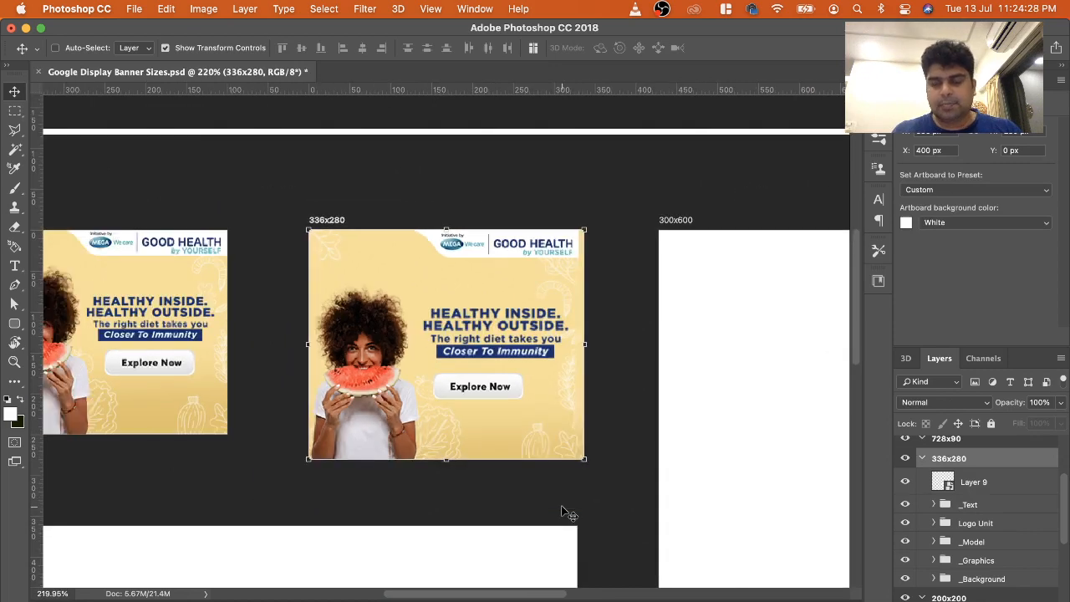
pyautogui.rightClick(500, 389)
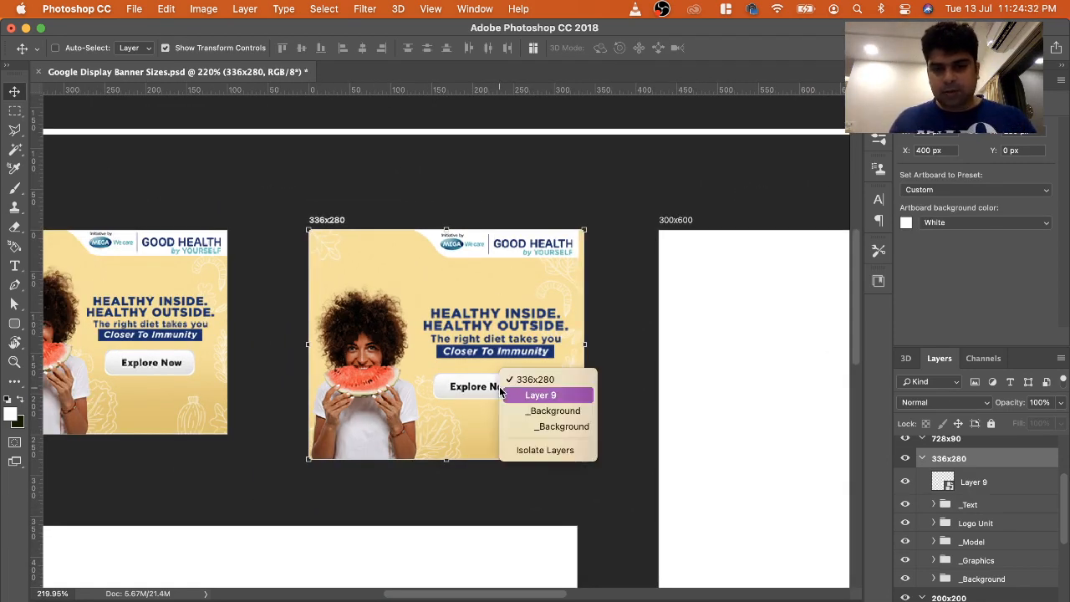
pyautogui.click(542, 396)
pyautogui.moveTo(500, 393); pyautogui.dragTo(516, 394)
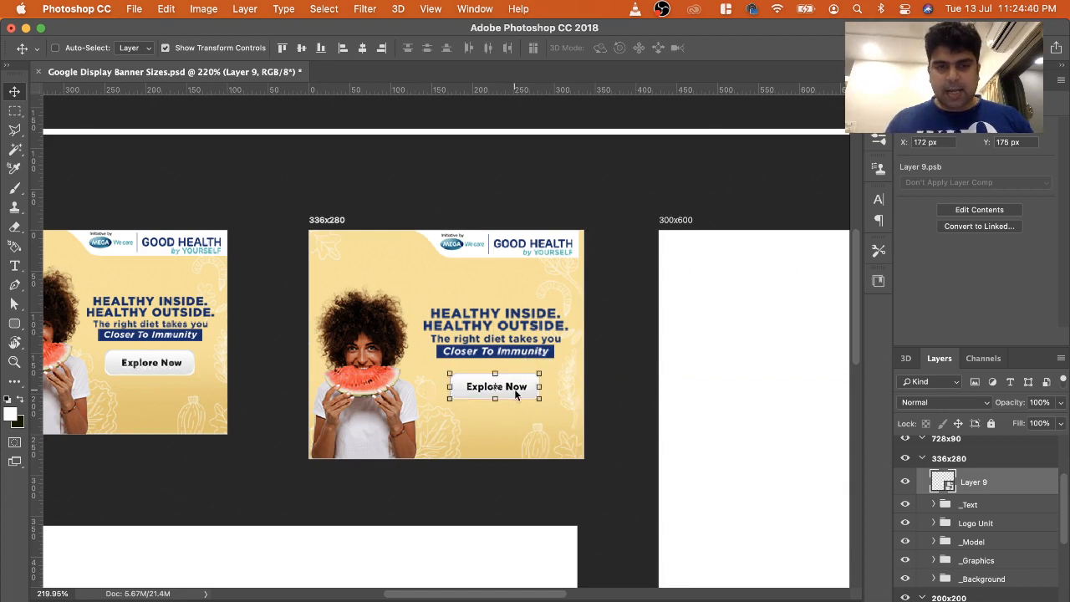
# Collapse the 300x250 artboard's layers and delete the empty 200x200 artboard
pyautogui.scroll(-5, 516, 395)
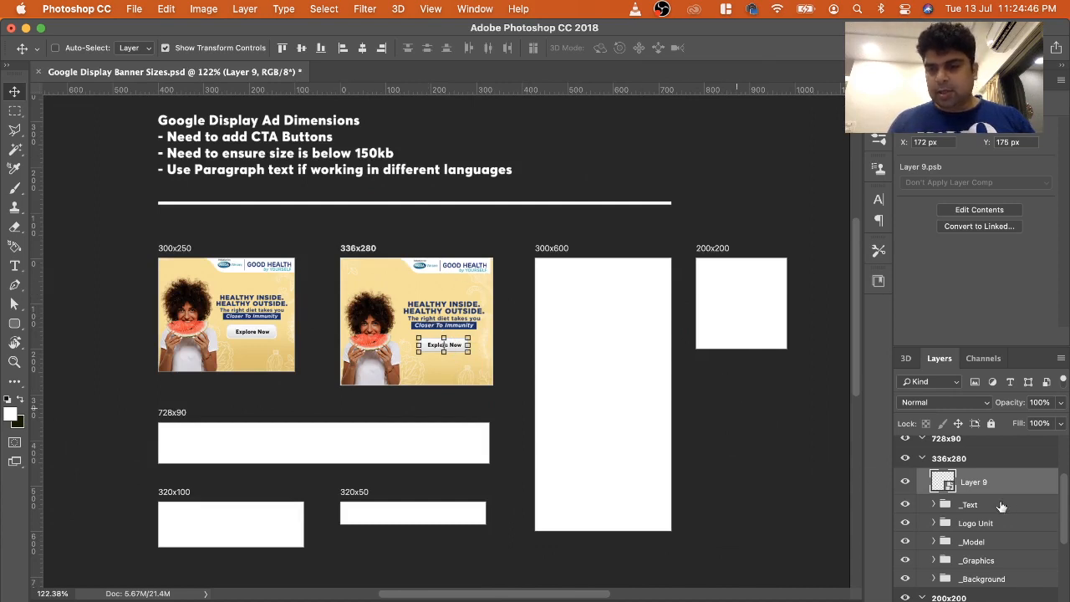
pyautogui.scroll(-3, 995, 514)
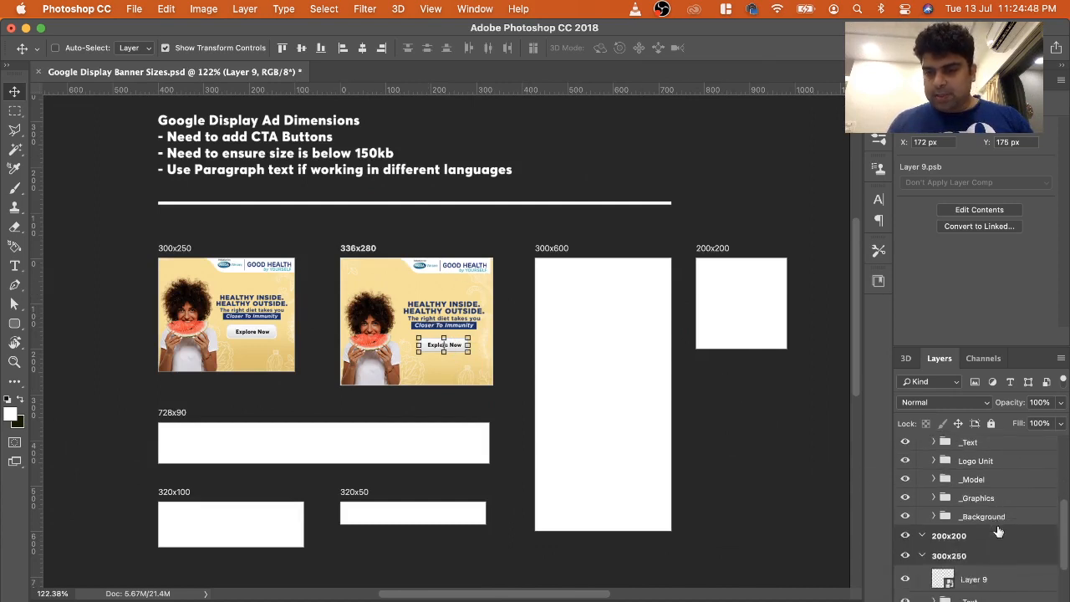
pyautogui.scroll(1, 997, 531)
pyautogui.keyDown('shift'); pyautogui.click(983, 541); pyautogui.keyUp('shift')
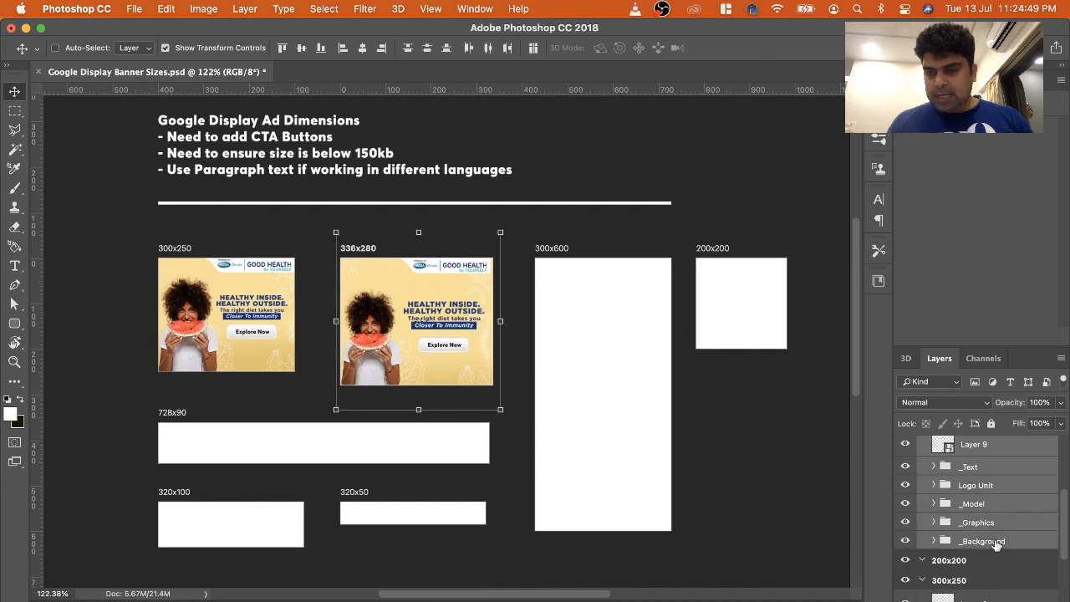
pyautogui.click(922, 581)
pyautogui.click(962, 577)
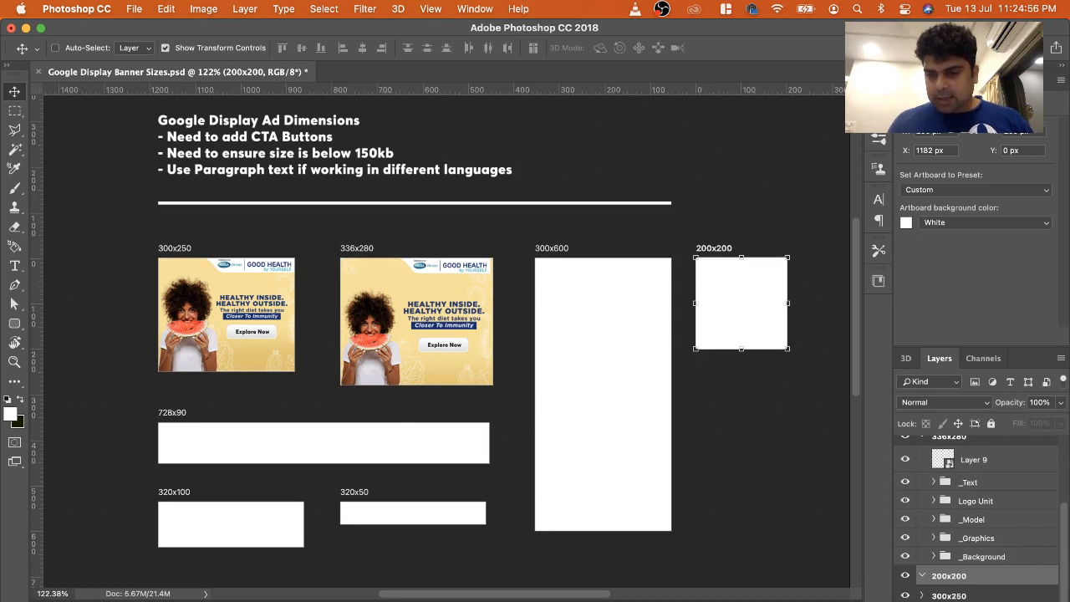
pyautogui.press('Delete')
# Duplicate the button layer and all groups from _Text to _Background within the 336x280 artboard
pyautogui.click(948, 458)
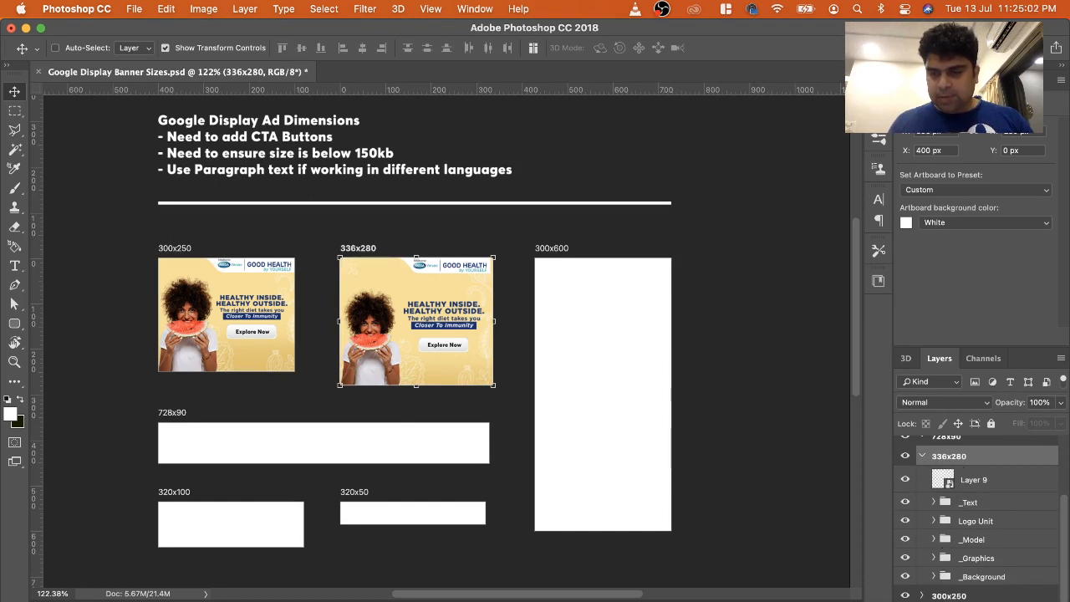
pyautogui.click(987, 483)
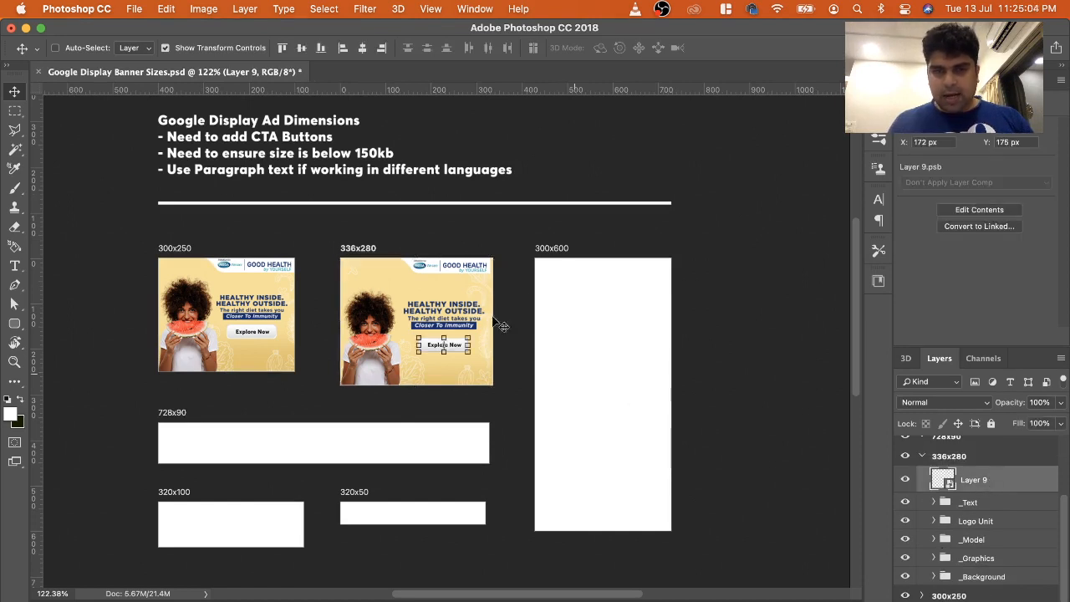
pyautogui.keyDown('shift'); pyautogui.click(998, 577); pyautogui.keyUp('shift')
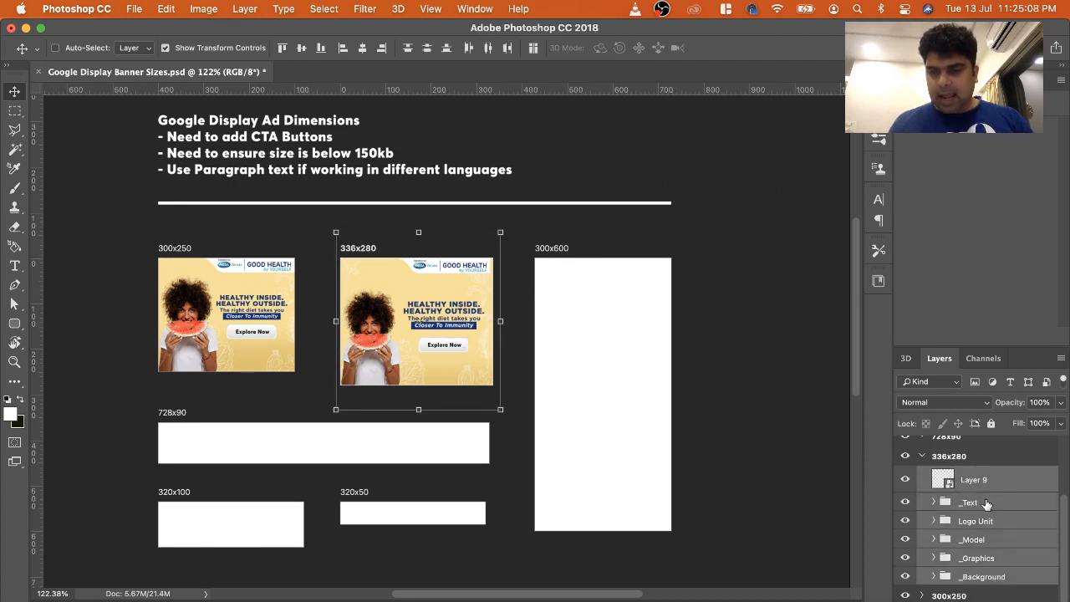
pyautogui.scroll(3, 987, 503)
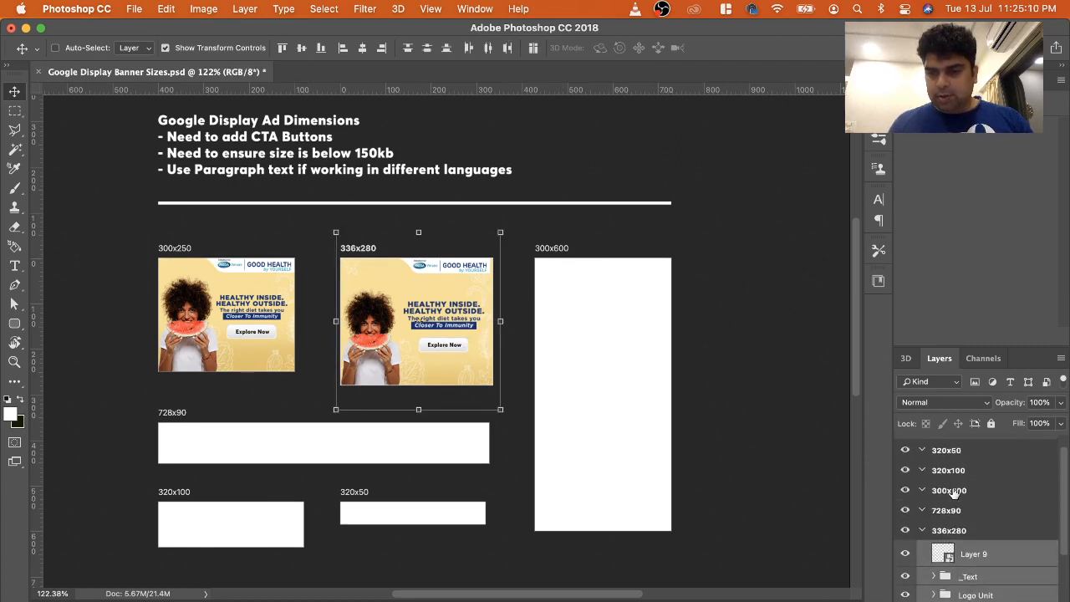
pyautogui.click(1004, 579)
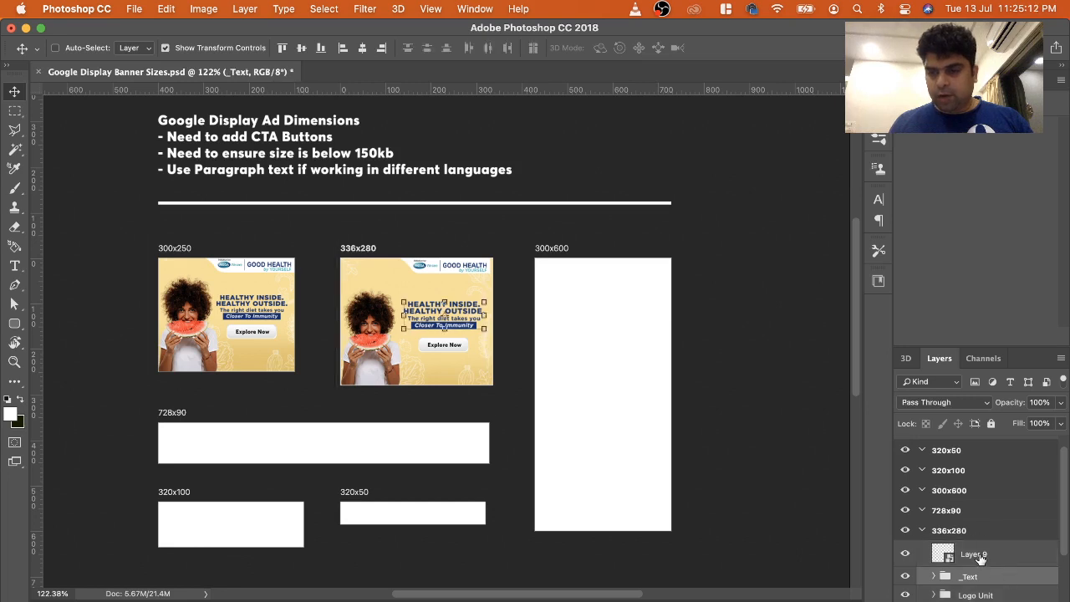
pyautogui.click(974, 555)
pyautogui.scroll(-3, 981, 558)
pyautogui.keyDown('shift'); pyautogui.click(997, 578); pyautogui.keyUp('shift')
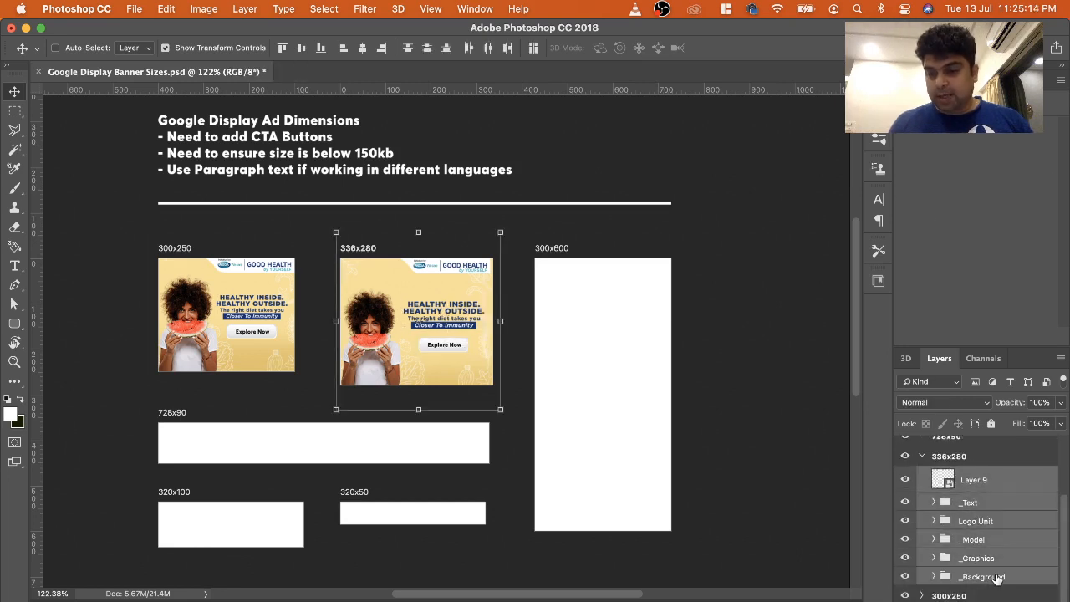
pyautogui.moveTo(992, 540); pyautogui.dragTo(1022, 597)
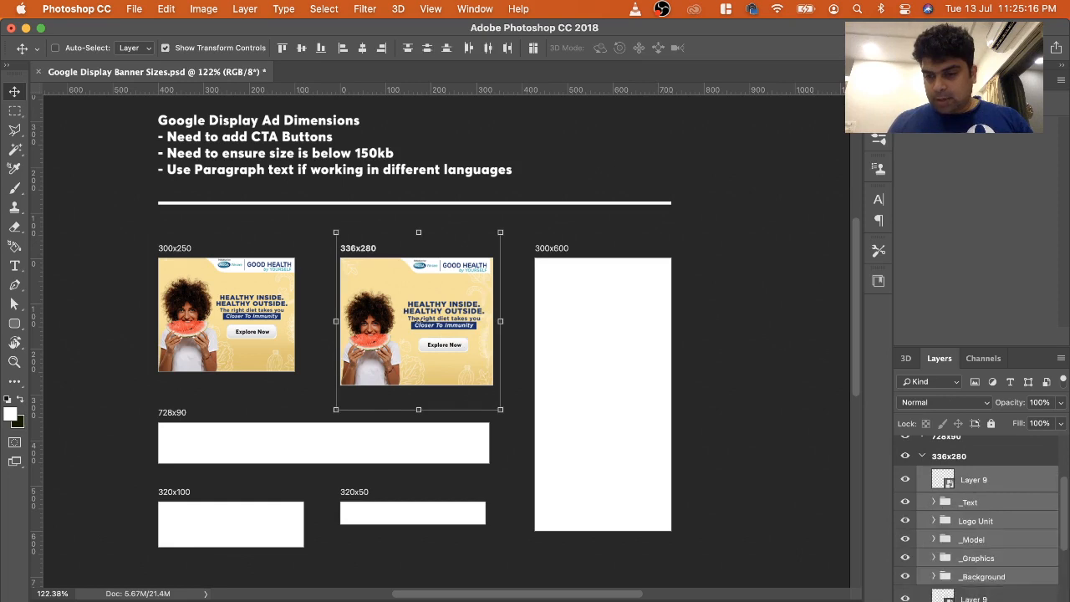
# Move one set of the button layer and groups into the 300x600 artboard and shift it left until the logo fits
pyautogui.scroll(-3, 975, 499)
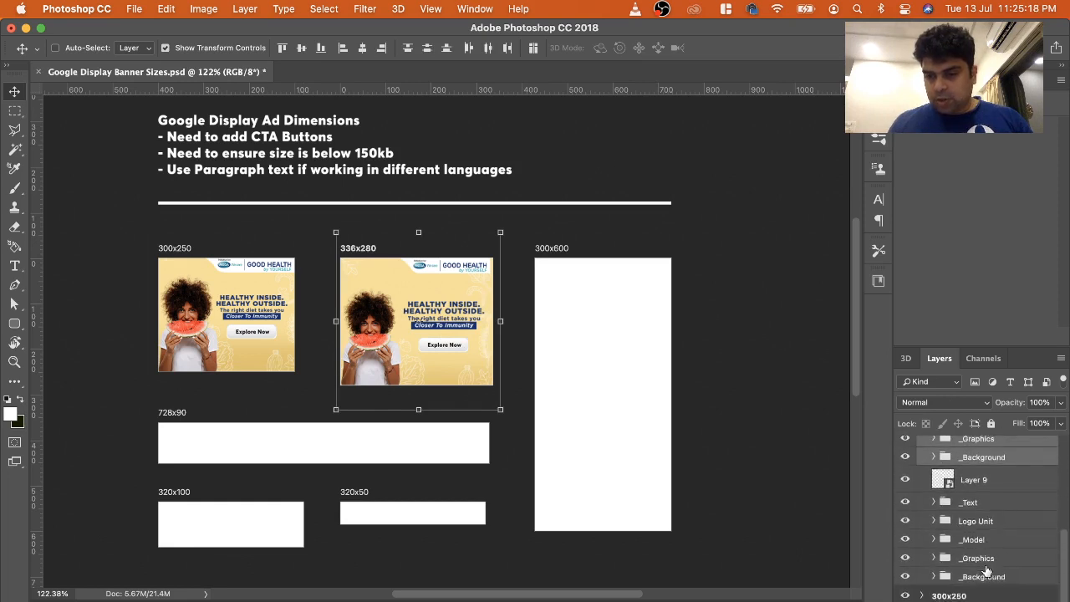
pyautogui.scroll(4, 981, 571)
pyautogui.scroll(3, 987, 571)
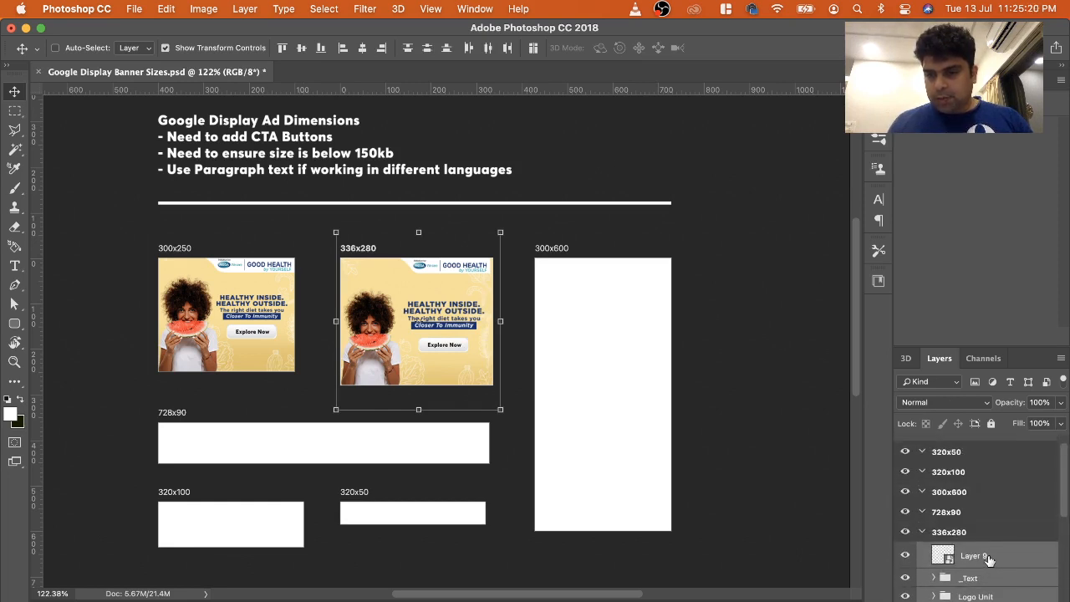
pyautogui.moveTo(989, 559); pyautogui.dragTo(979, 493)
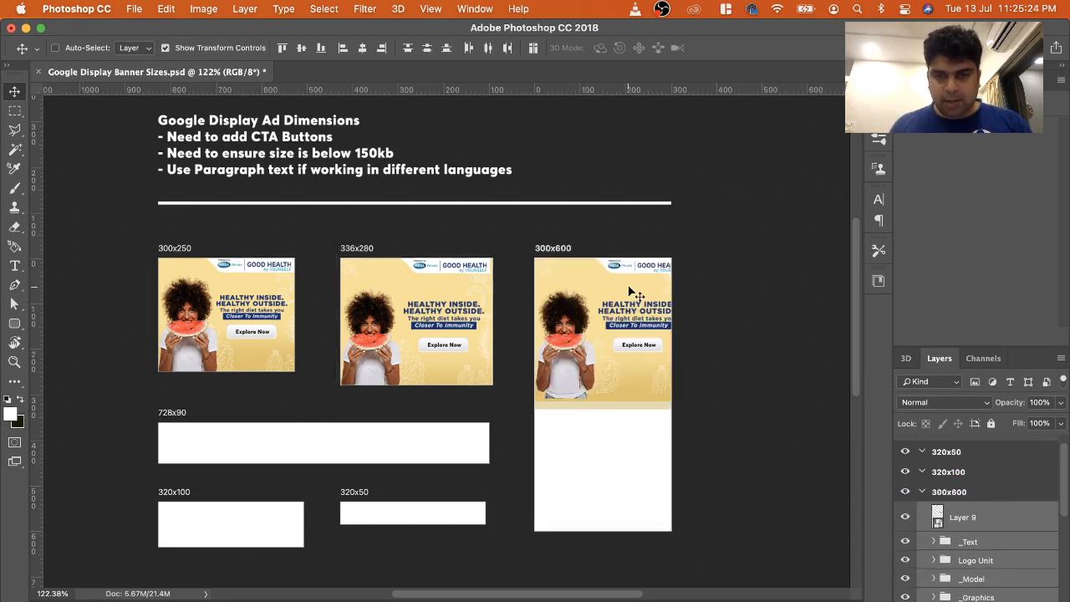
pyautogui.moveTo(628, 284)
pyautogui.mouseDown()
pyautogui.moveTo(627, 299)
pyautogui.moveTo(628, 286)
pyautogui.moveTo(615, 292)
pyautogui.mouseUp()
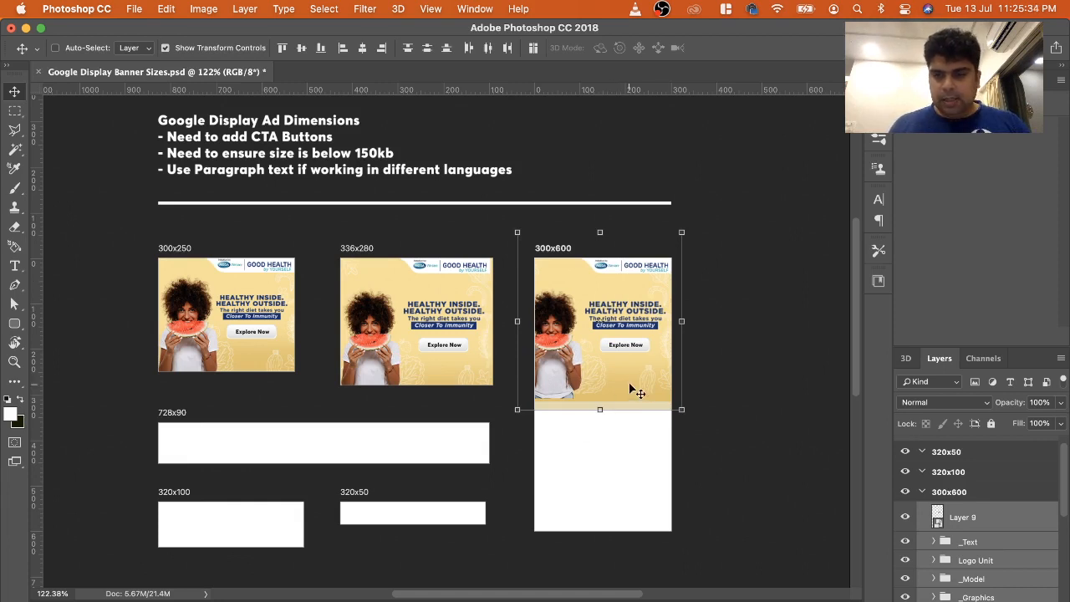
# Stretch the _Background group of the 300x600 artboard down to the artboard's lower edge, at 172.75% height
pyautogui.scroll(-2, 1023, 573)
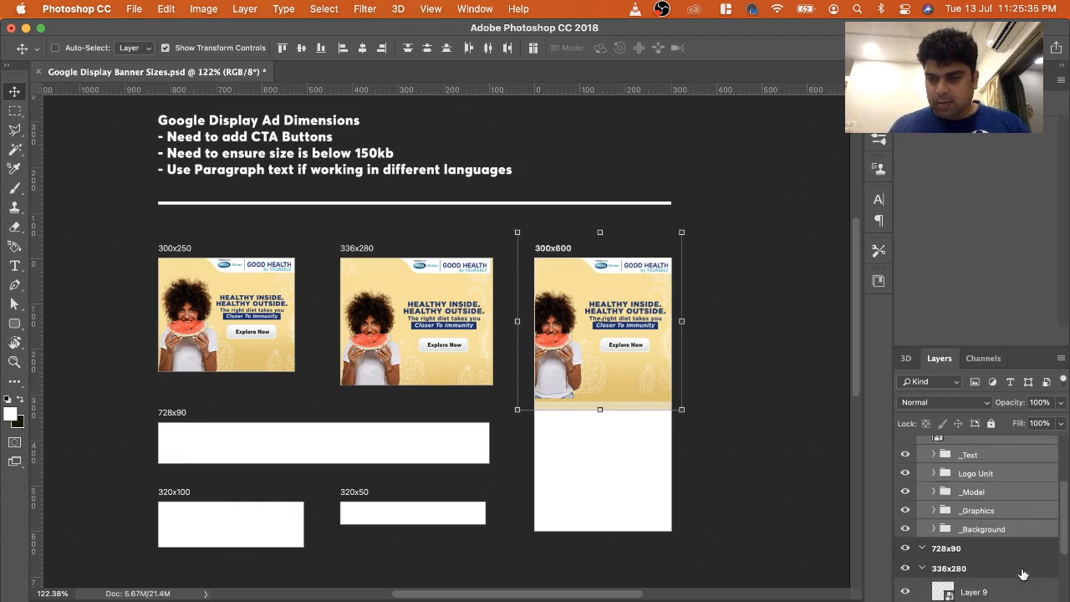
pyautogui.click(995, 530)
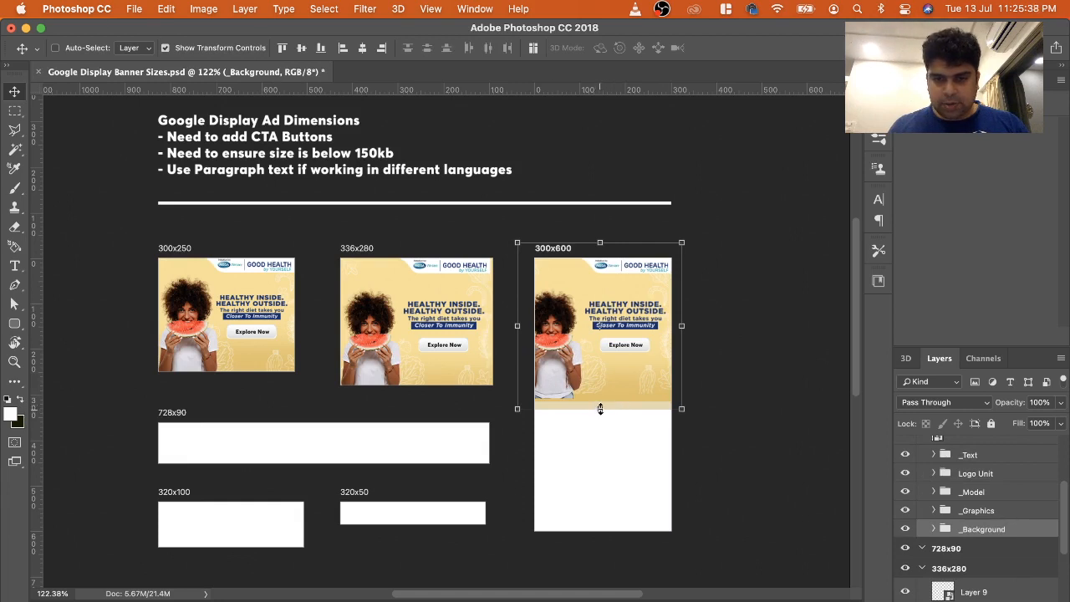
pyautogui.moveTo(600, 409); pyautogui.dragTo(610, 530)
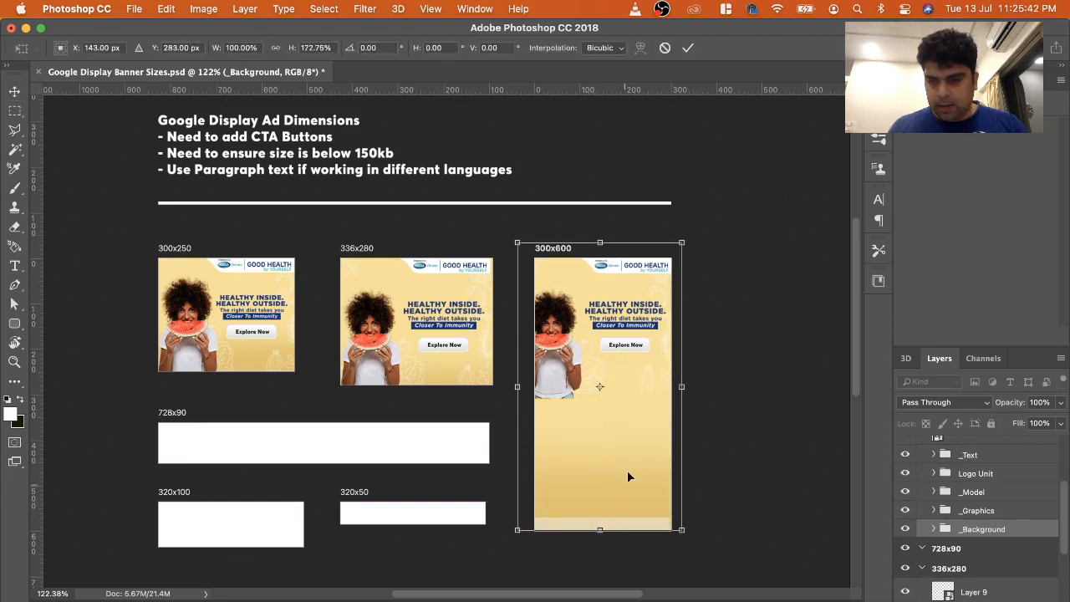
pyautogui.press('Return')
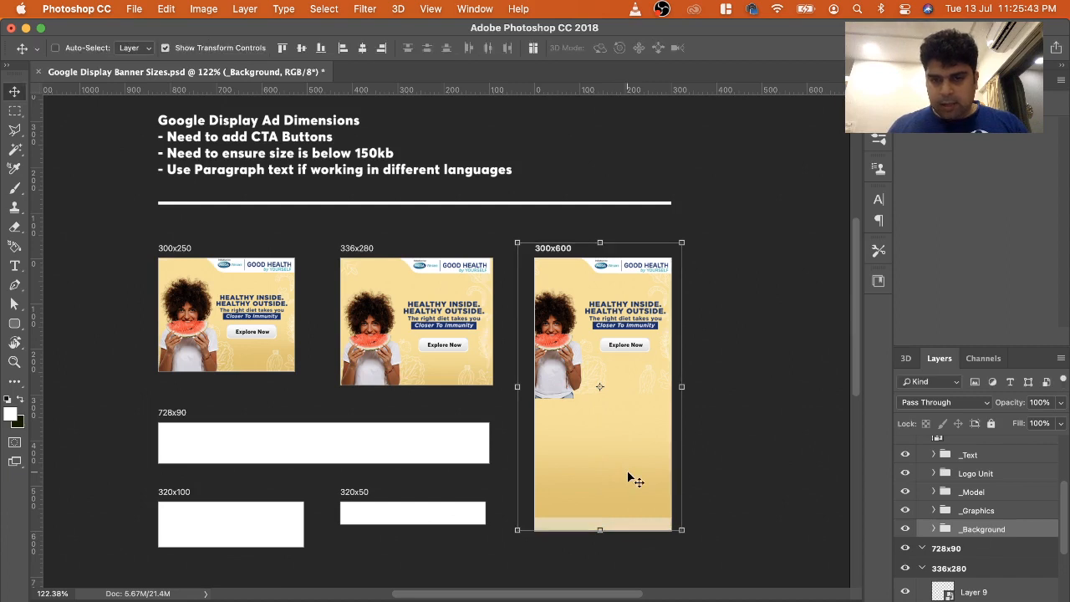
# Stretch the _Background layer inside the 300x600 artboard's _Background group past the artboard's lower edge and pull its upper edge down to Y -2 px
pyautogui.click(933, 529)
pyautogui.click(992, 563)
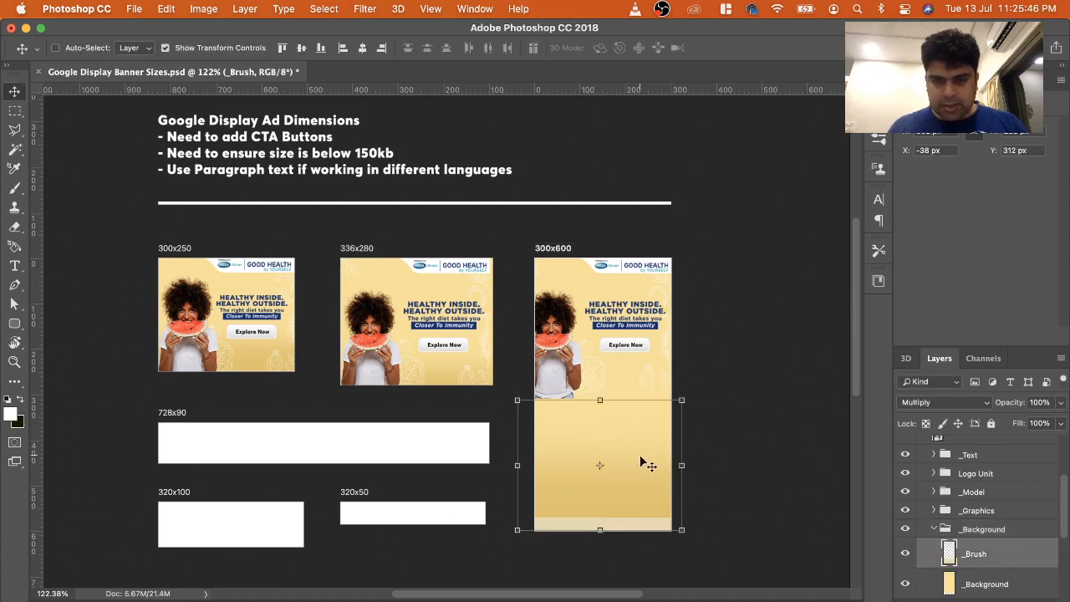
pyautogui.moveTo(600, 530)
pyautogui.mouseDown()
pyautogui.moveTo(599, 562)
pyautogui.moveTo(601, 532)
pyautogui.mouseUp()
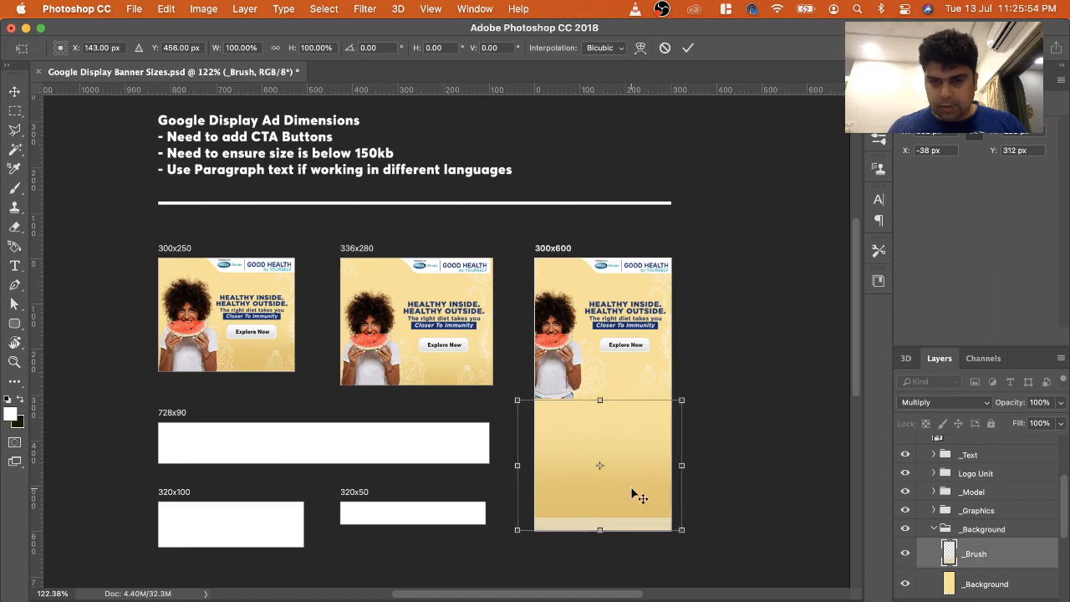
pyautogui.press('Return')
pyautogui.click(1021, 589)
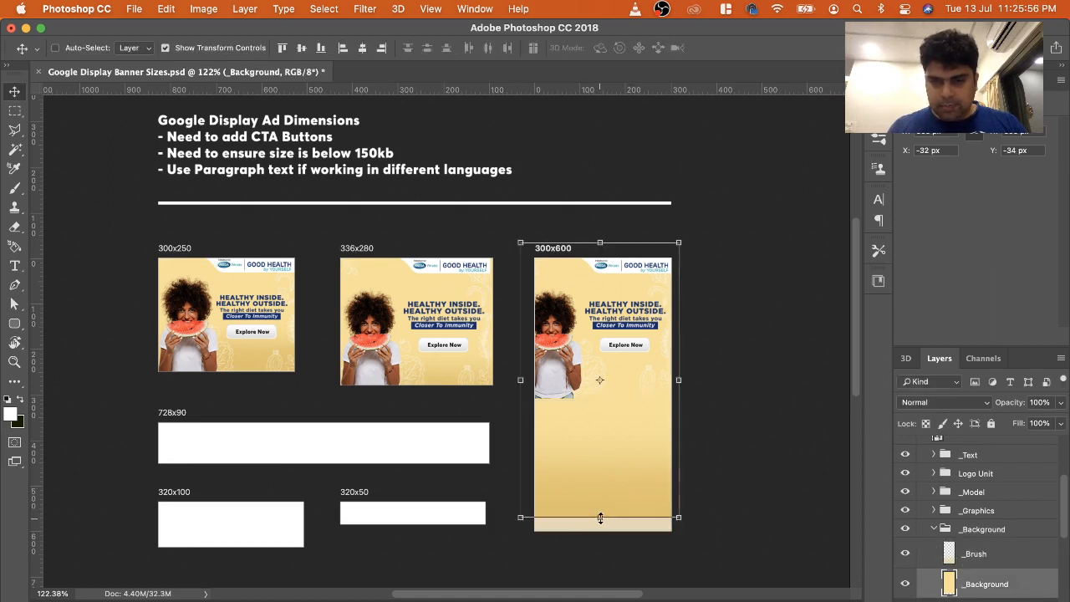
pyautogui.moveTo(600, 519); pyautogui.dragTo(601, 543)
pyautogui.moveTo(601, 242); pyautogui.dragTo(601, 257)
pyautogui.press('Return')
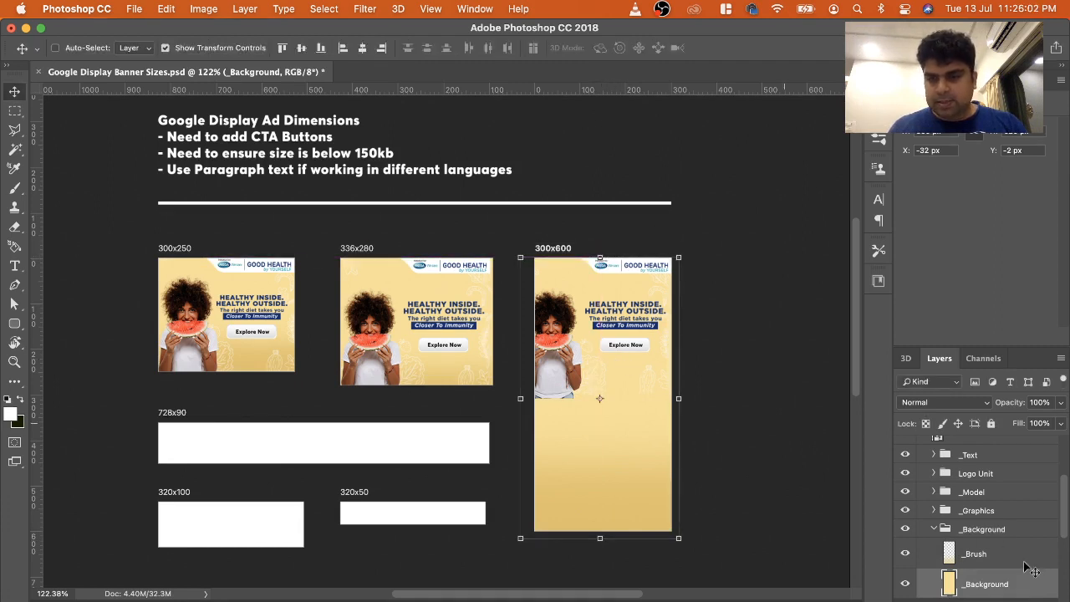
pyautogui.click(987, 553)
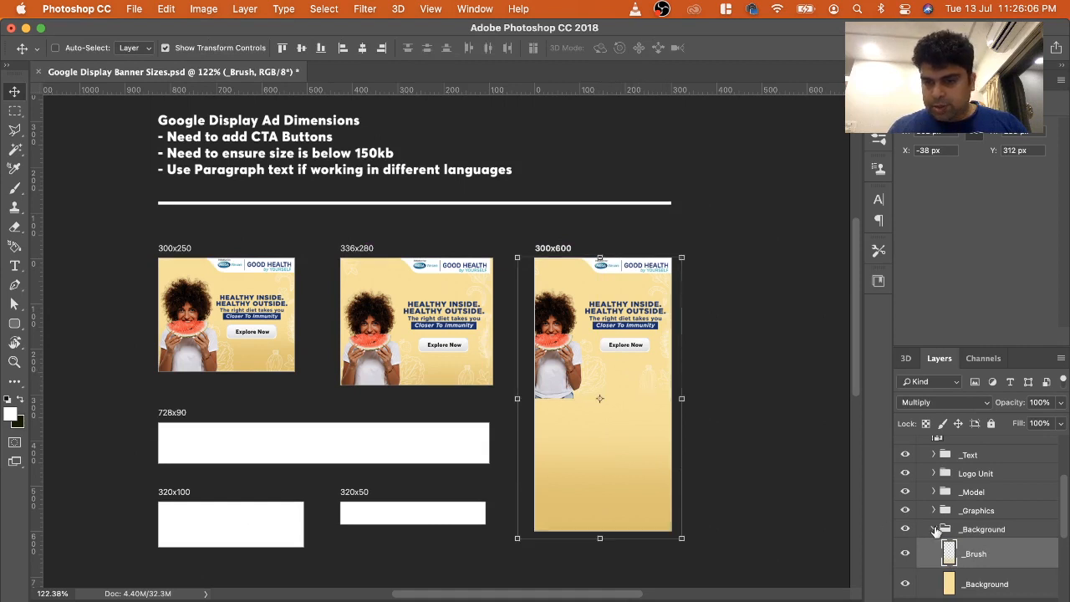
pyautogui.click(935, 528)
# Move the three visible _Graphics layers of the 300x600 artboard down together until they line the artboard's lower edge
pyautogui.click(938, 511)
pyautogui.click(934, 511)
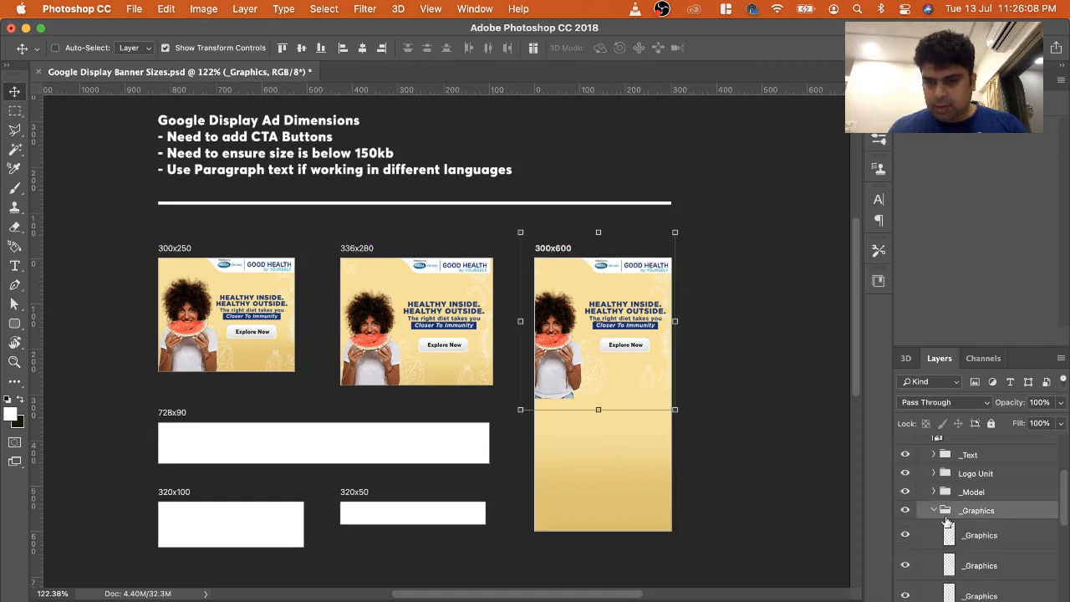
pyautogui.click(987, 537)
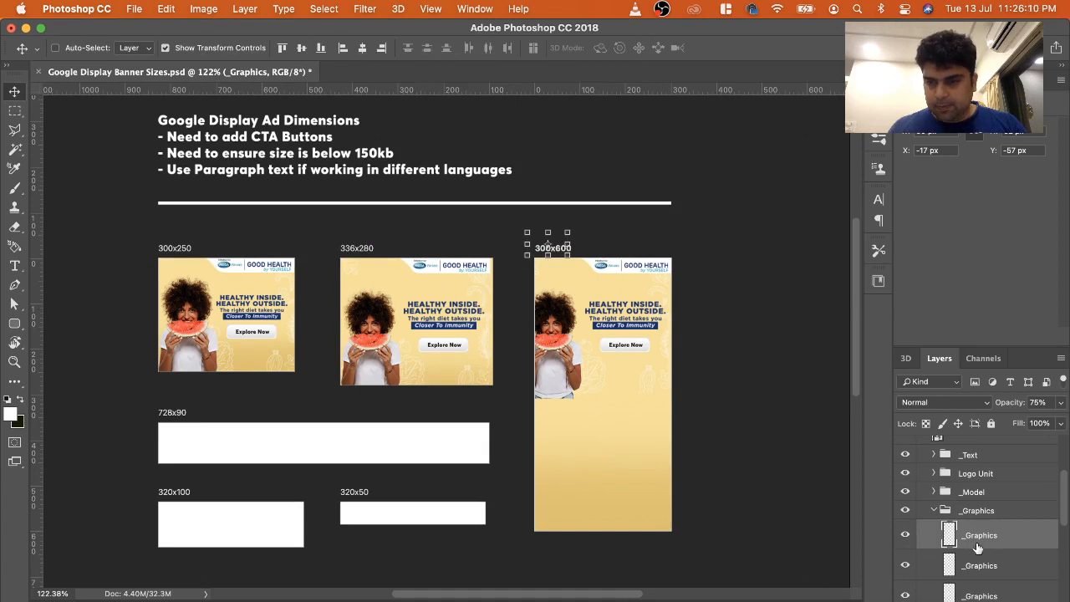
pyautogui.click(981, 560)
pyautogui.click(995, 594)
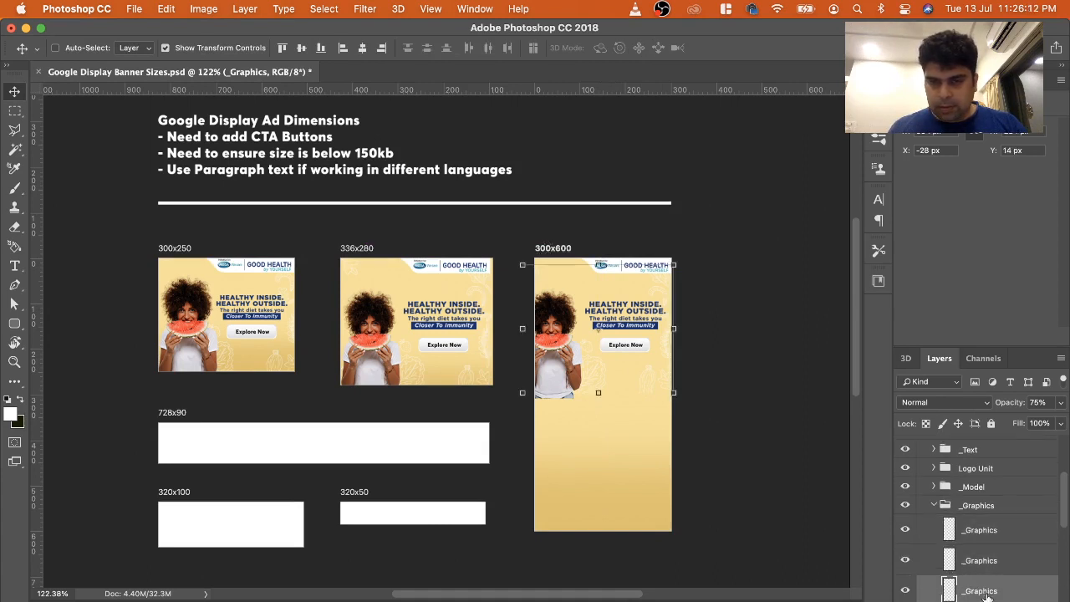
pyautogui.scroll(-3, 989, 555)
pyautogui.click(979, 533)
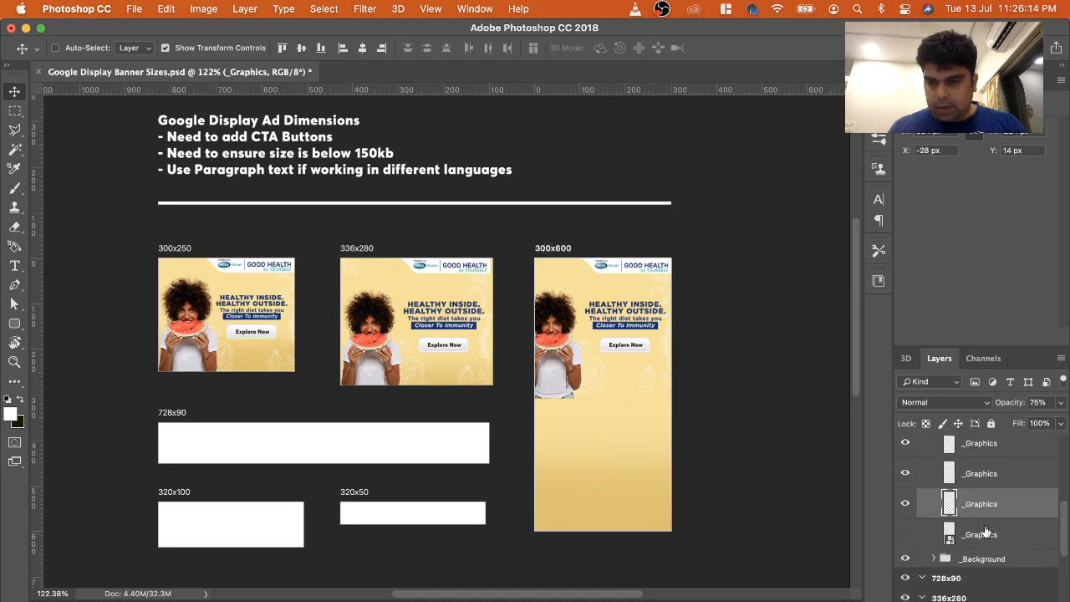
pyautogui.click(1001, 501)
pyautogui.scroll(2, 1001, 500)
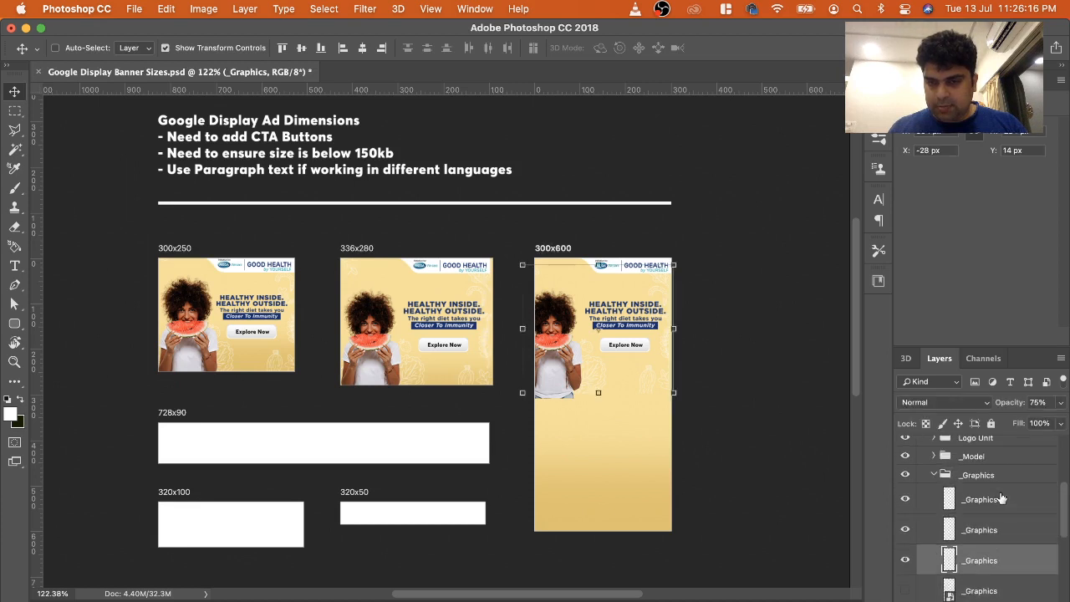
pyautogui.keyDown('shift'); pyautogui.click(980, 505); pyautogui.keyUp('shift')
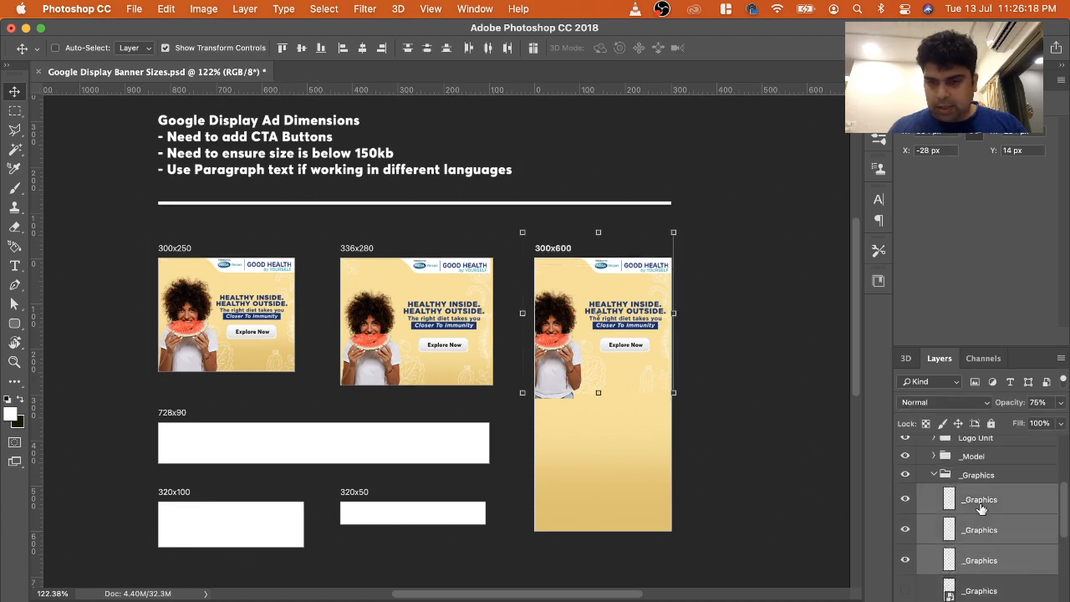
pyautogui.moveTo(632, 356); pyautogui.dragTo(630, 497)
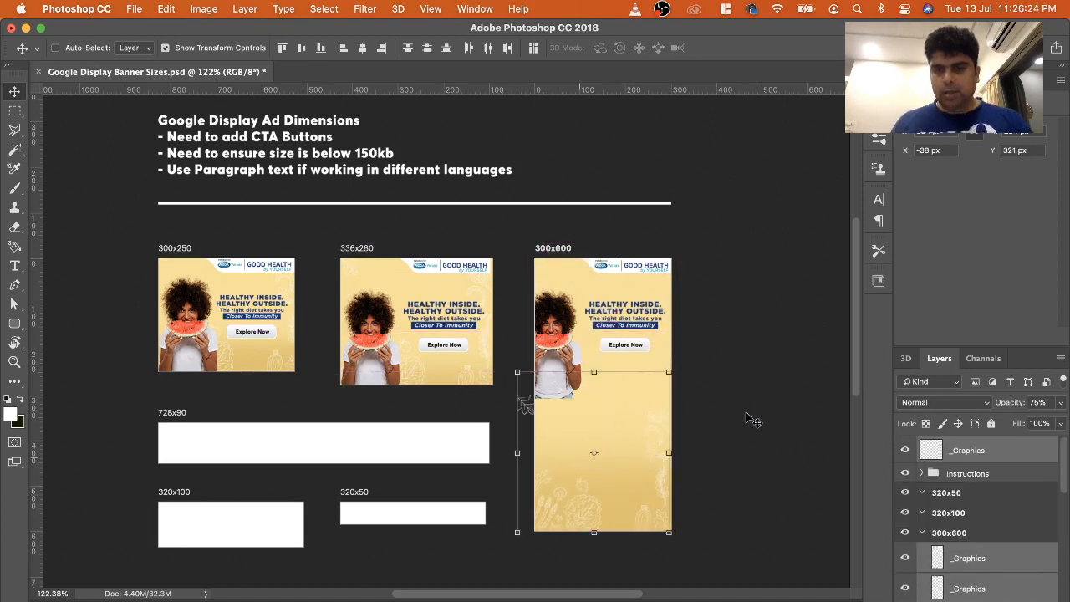
# Nudge the three selected _Graphics layers 8 px right to X -30 px
pyautogui.press('Right')
pyautogui.press('Right')
pyautogui.press('Right')
pyautogui.press('Right')
pyautogui.press('Right')
pyautogui.press('Right')
pyautogui.press('Right')
pyautogui.press('Right')
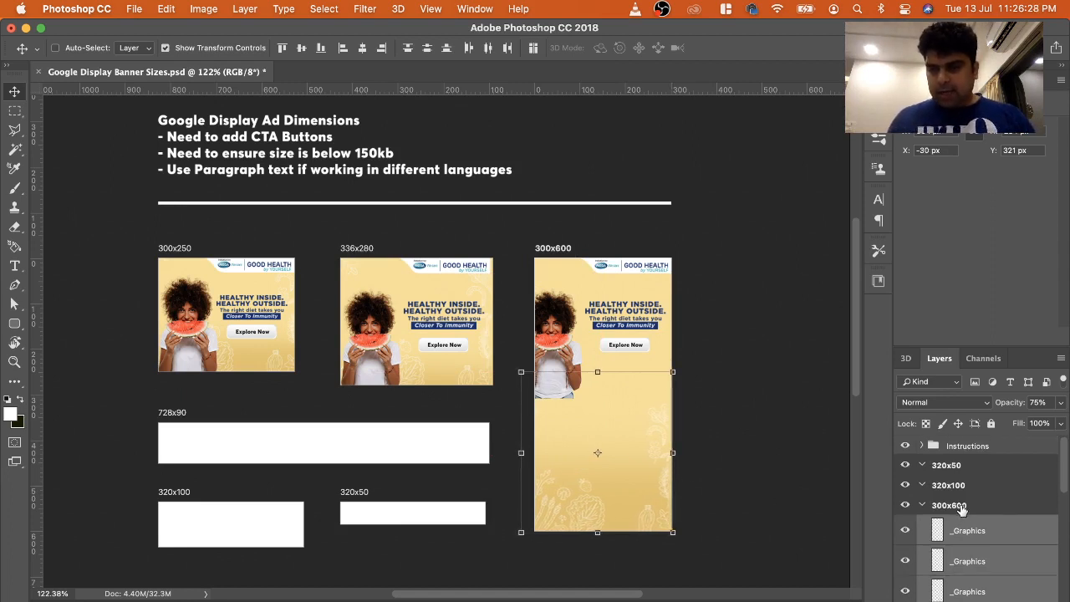
# Put the three selected _Graphics layers back into the 300x600 artboard's _Graphics group and collapse the group
pyautogui.scroll(-2, 969, 522)
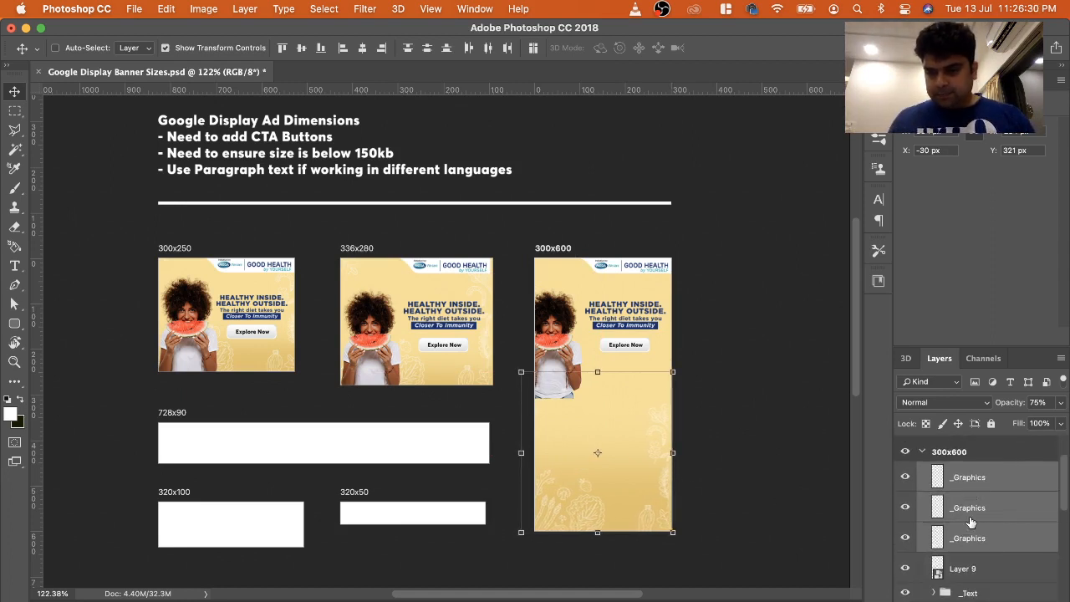
pyautogui.scroll(-2, 969, 522)
pyautogui.scroll(-1, 970, 521)
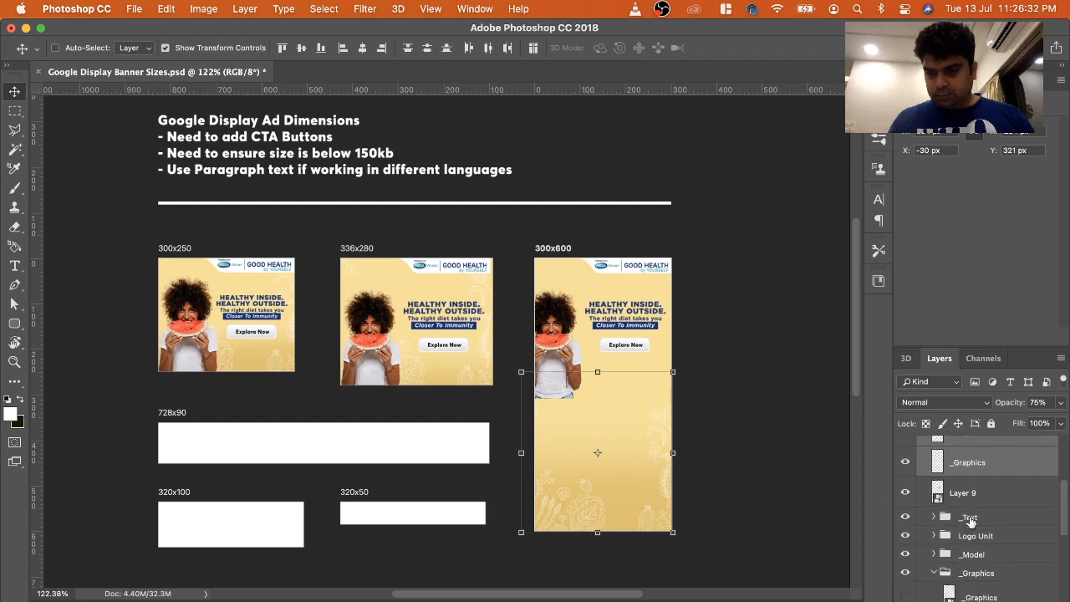
pyautogui.scroll(-1, 970, 520)
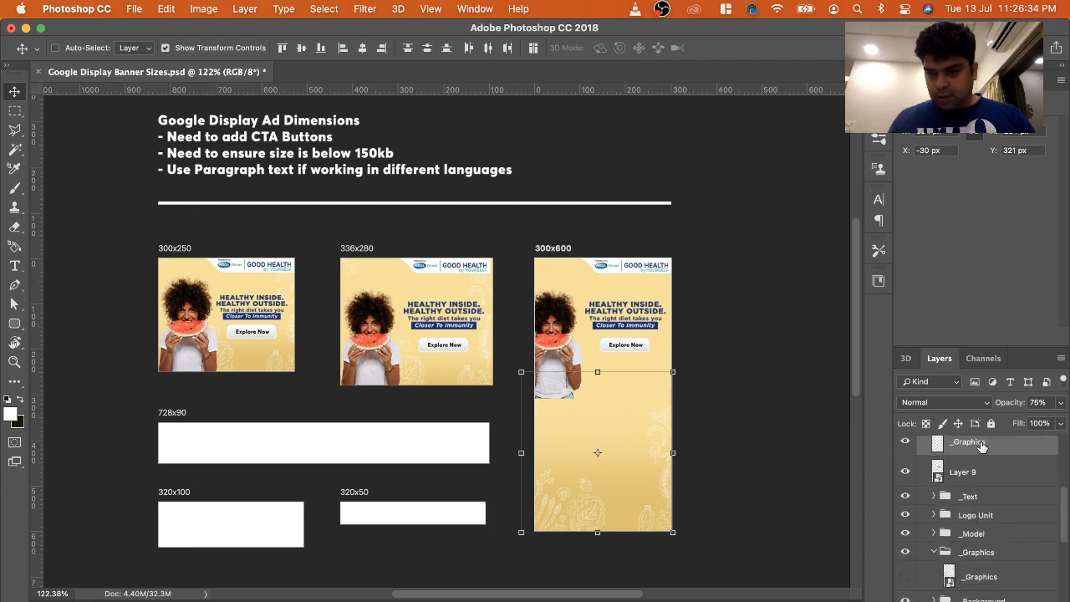
pyautogui.moveTo(984, 448); pyautogui.dragTo(982, 554)
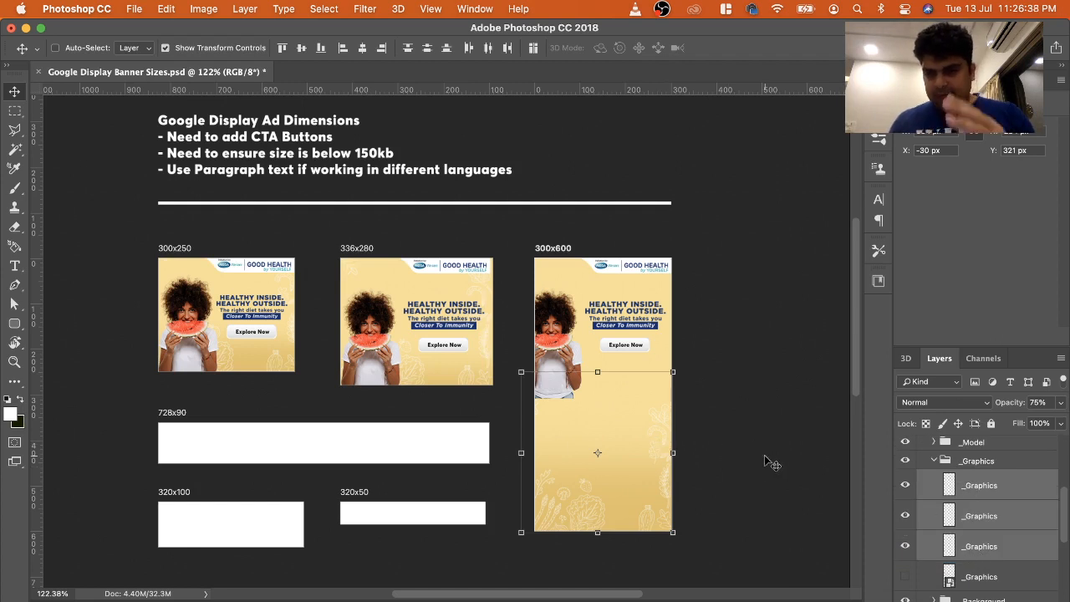
pyautogui.scroll(4, 1014, 516)
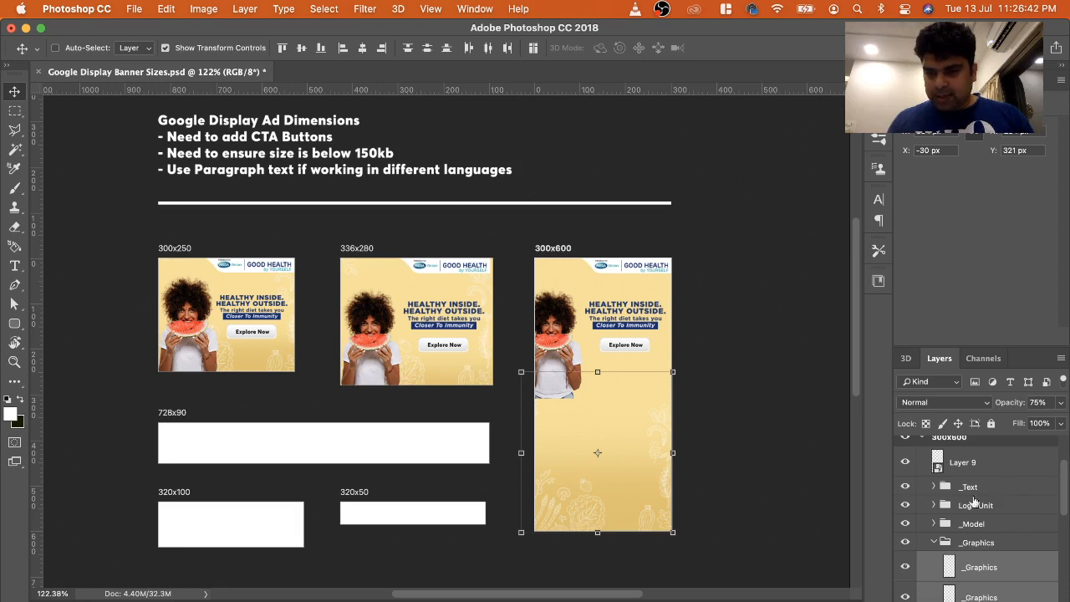
pyautogui.click(945, 545)
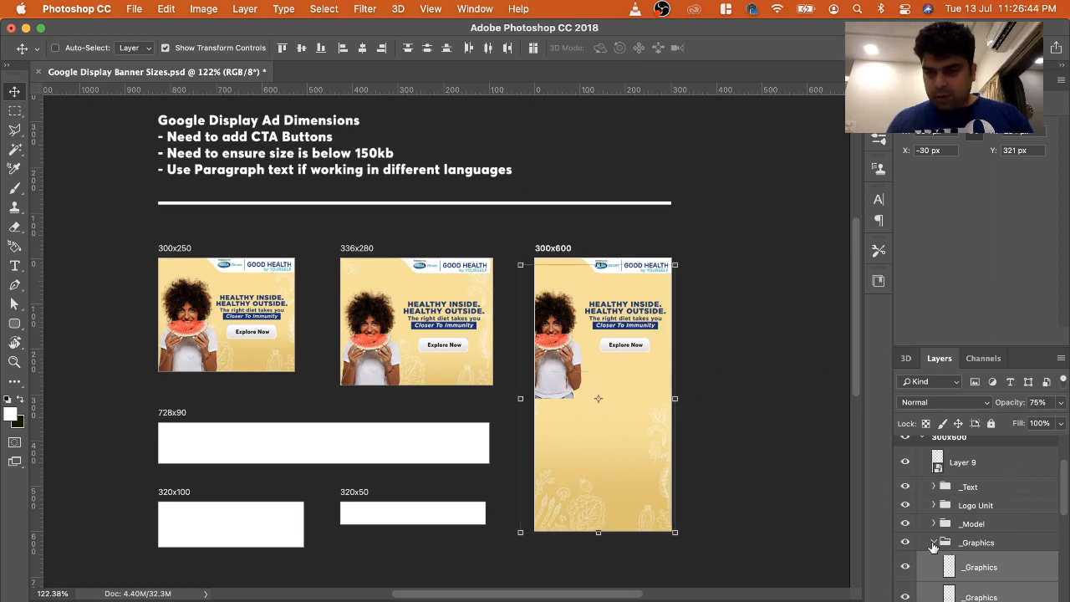
pyautogui.click(934, 542)
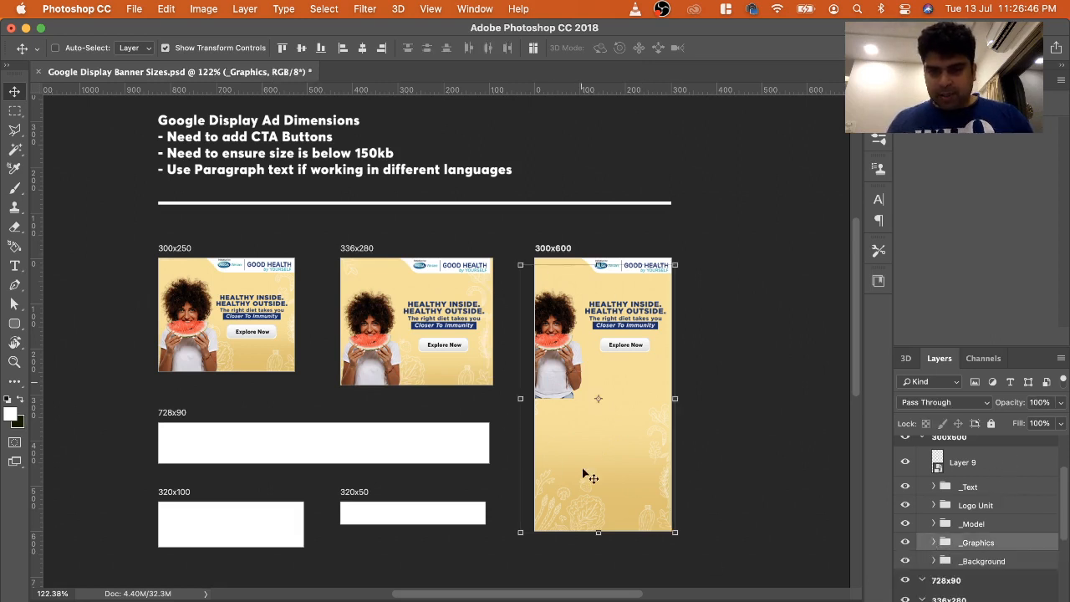
# Enlarge the _Model group of the 300x600 artboard and place it centred in the artboard's lower half
pyautogui.rightClick(554, 355)
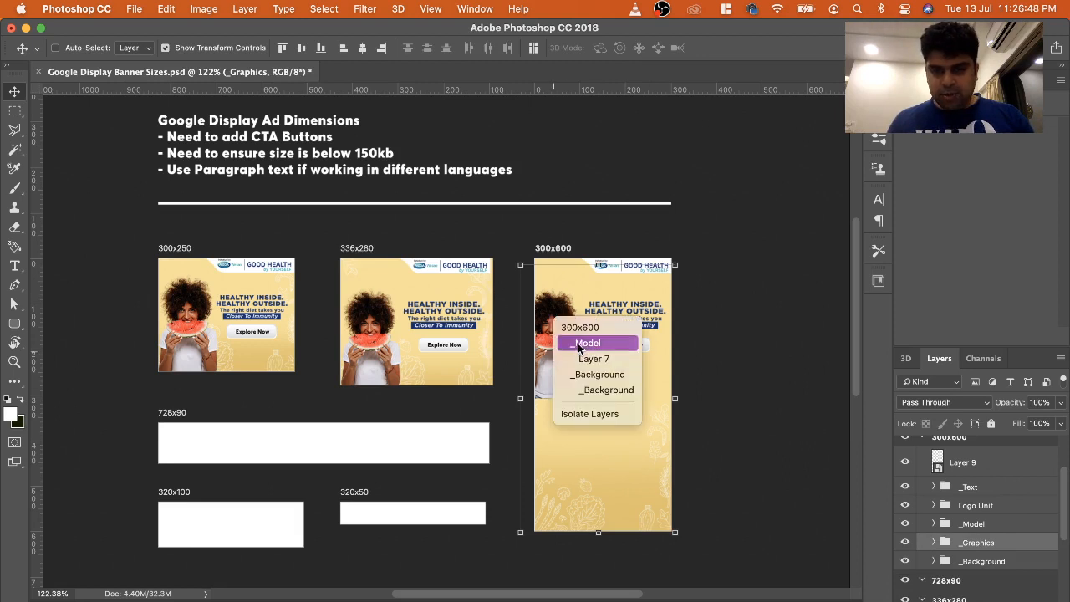
pyautogui.click(585, 343)
pyautogui.moveTo(573, 339); pyautogui.dragTo(663, 546)
pyautogui.press('Return')
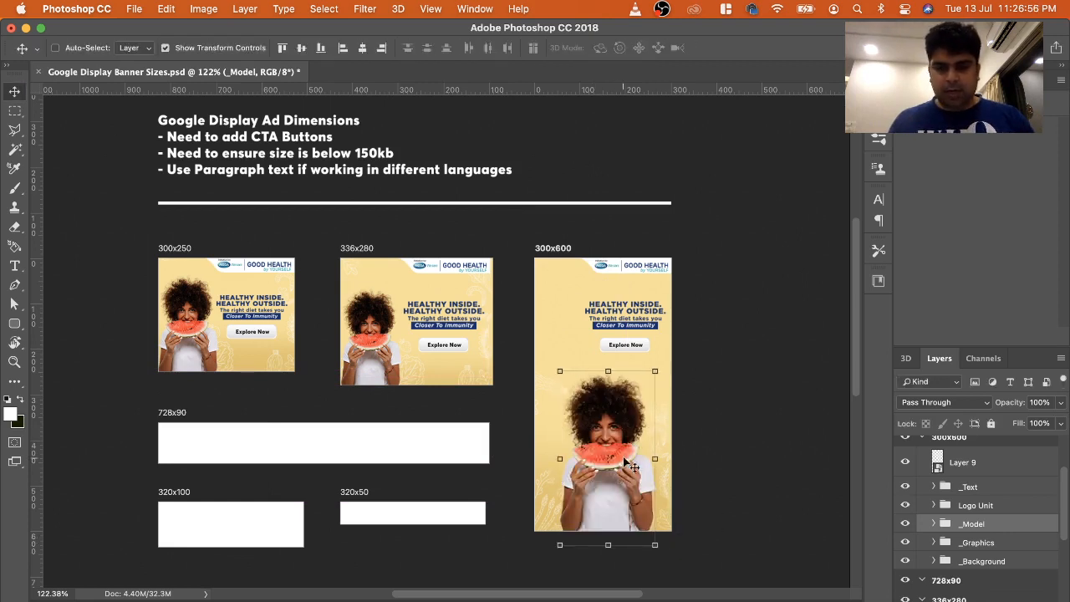
# Centre the _Text group horizontally in the 300x600 artboard and move the Explore Now button beneath it to X 95, Y 175 px
pyautogui.rightClick(623, 309)
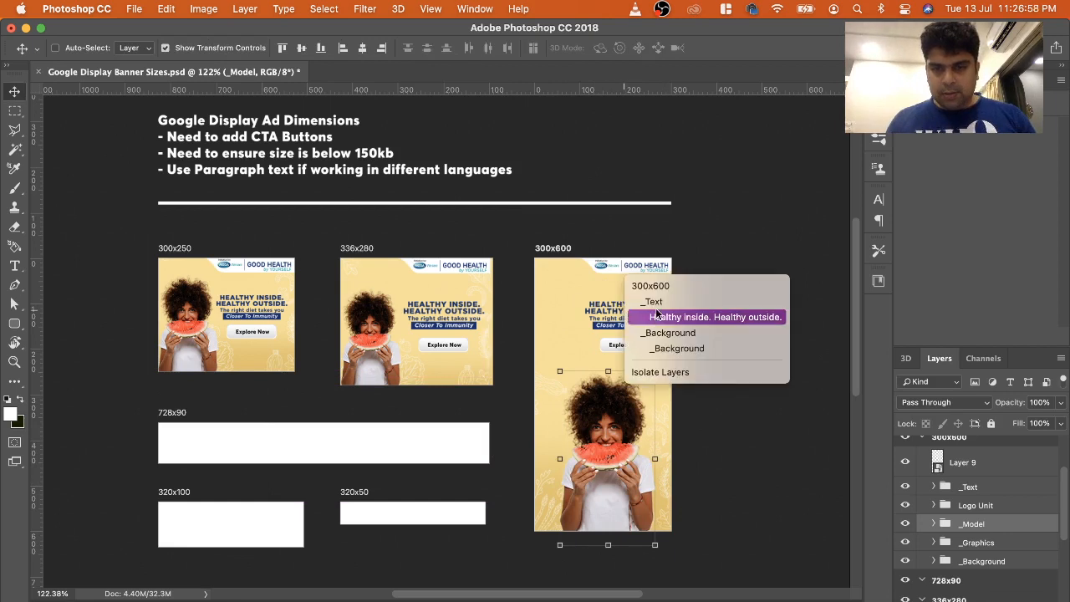
pyautogui.click(654, 302)
pyautogui.moveTo(655, 314); pyautogui.dragTo(610, 315)
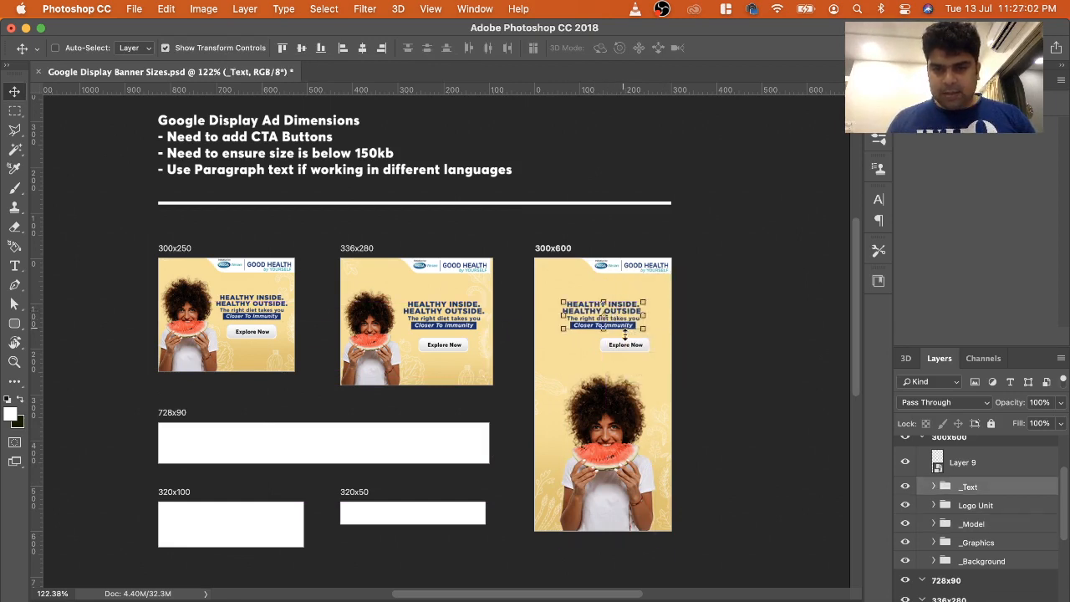
pyautogui.rightClick(629, 349)
pyautogui.click(657, 351)
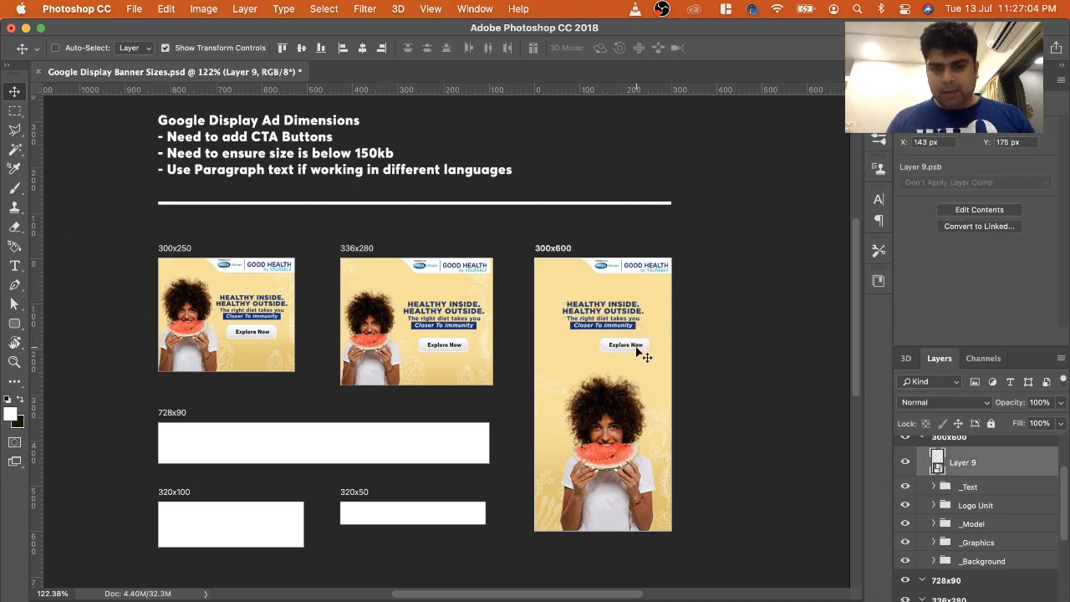
pyautogui.moveTo(640, 352); pyautogui.dragTo(614, 350)
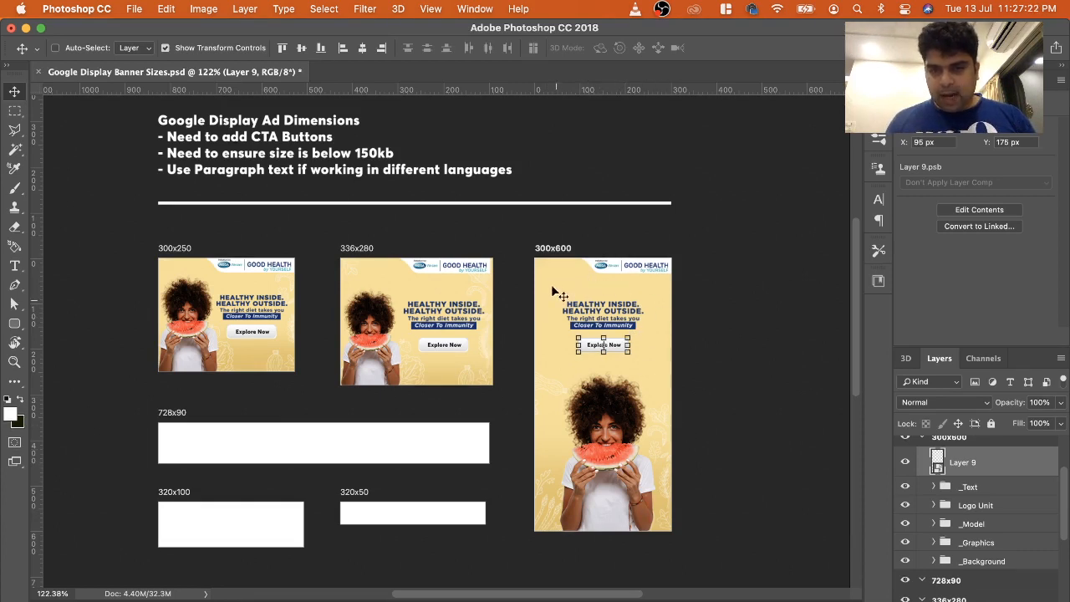
# Duplicate the _Graphics group within the 300x600 artboard
pyautogui.click(974, 543)
pyautogui.rightClick(983, 544)
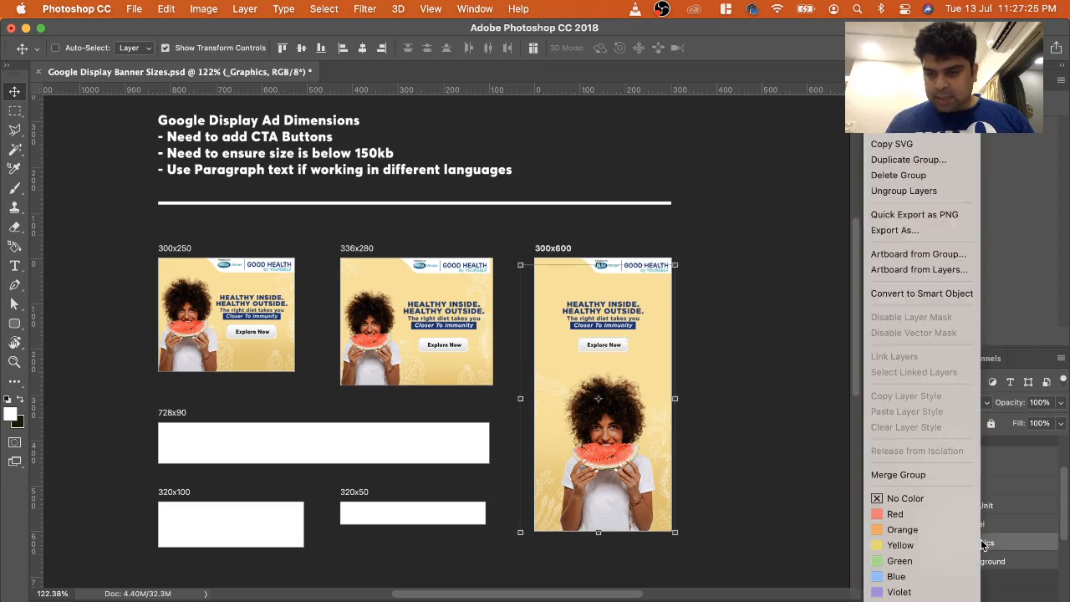
pyautogui.click(933, 160)
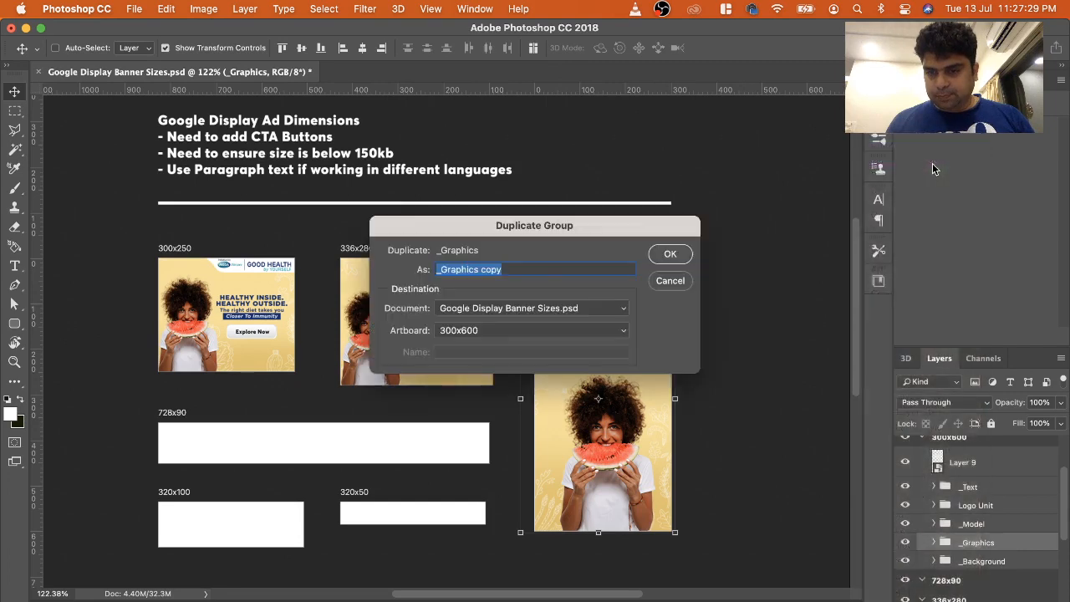
pyautogui.click(679, 259)
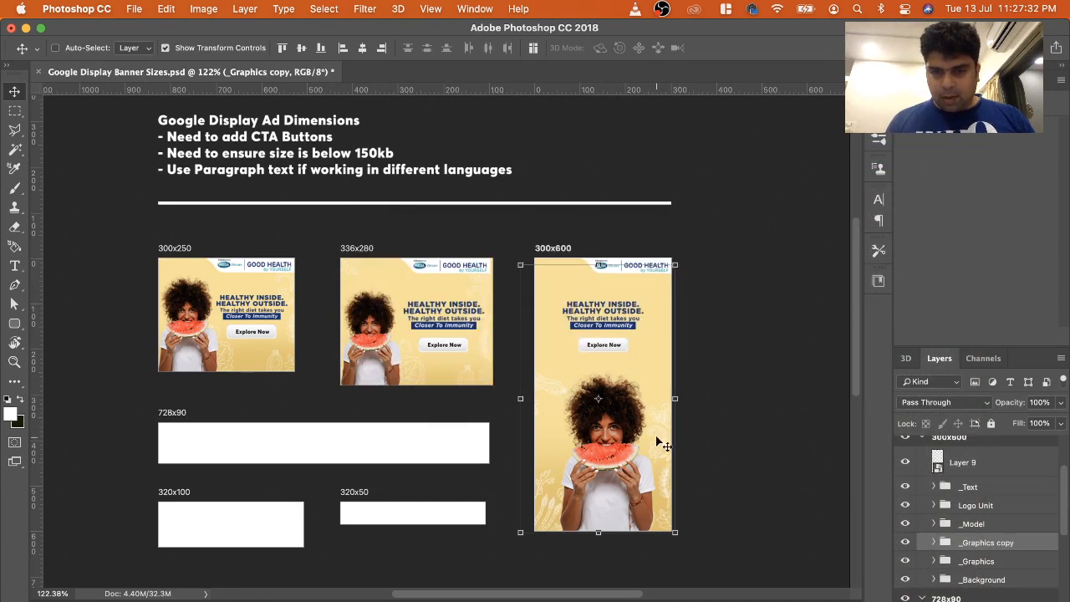
# Rotate the duplicated graphics group upside down and position it so its illustrations decorate the upper part of the 300x600 artboard
pyautogui.moveTo(655, 443); pyautogui.dragTo(656, 292)
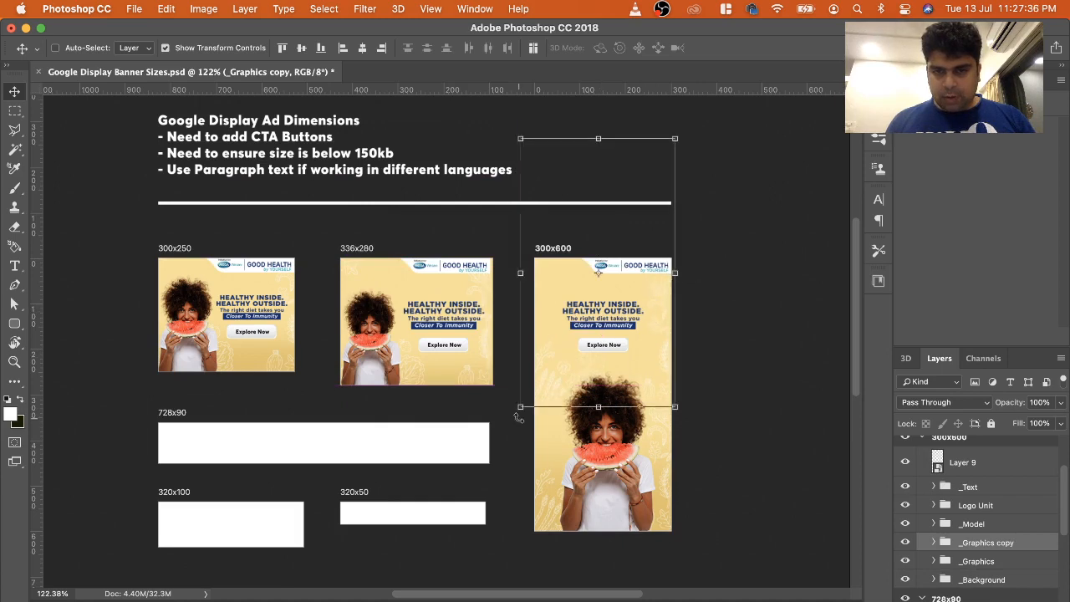
pyautogui.moveTo(518, 416); pyautogui.dragTo(644, 194)
pyautogui.moveTo(653, 301); pyautogui.dragTo(663, 403)
pyautogui.press('Return')
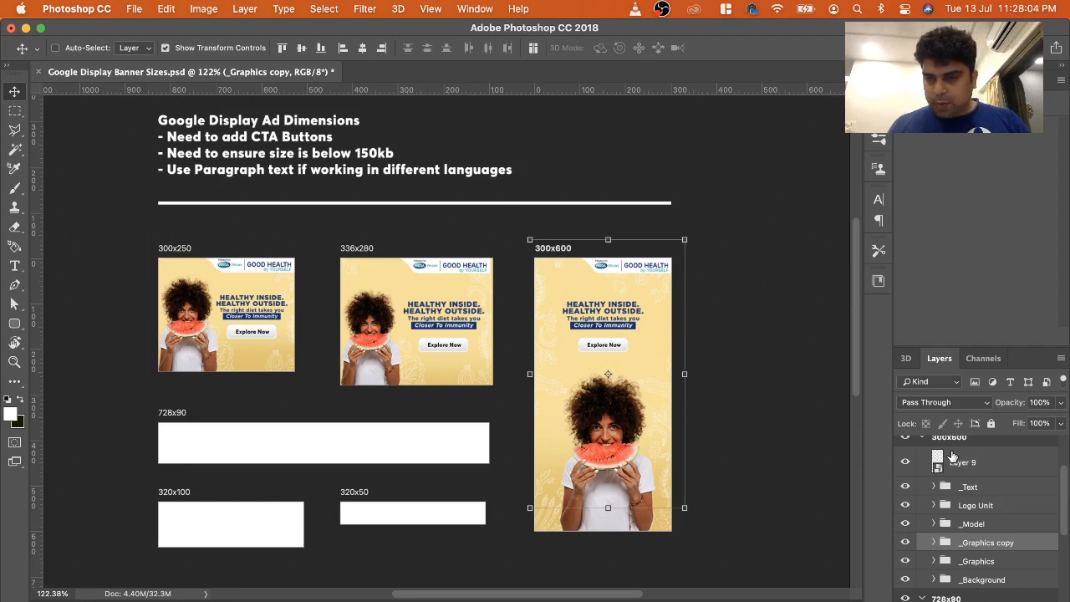
# Collapse the layer lists of the 300x600 and 336x280 artboards and select the 728x90 artboard
pyautogui.scroll(2, 951, 455)
pyautogui.click(923, 476)
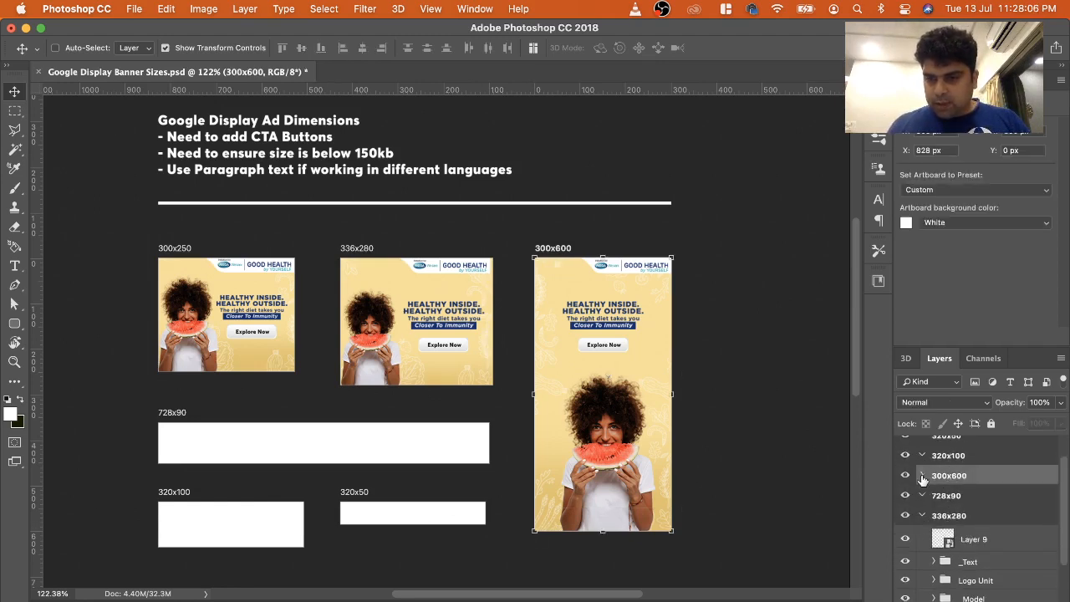
pyautogui.click(922, 516)
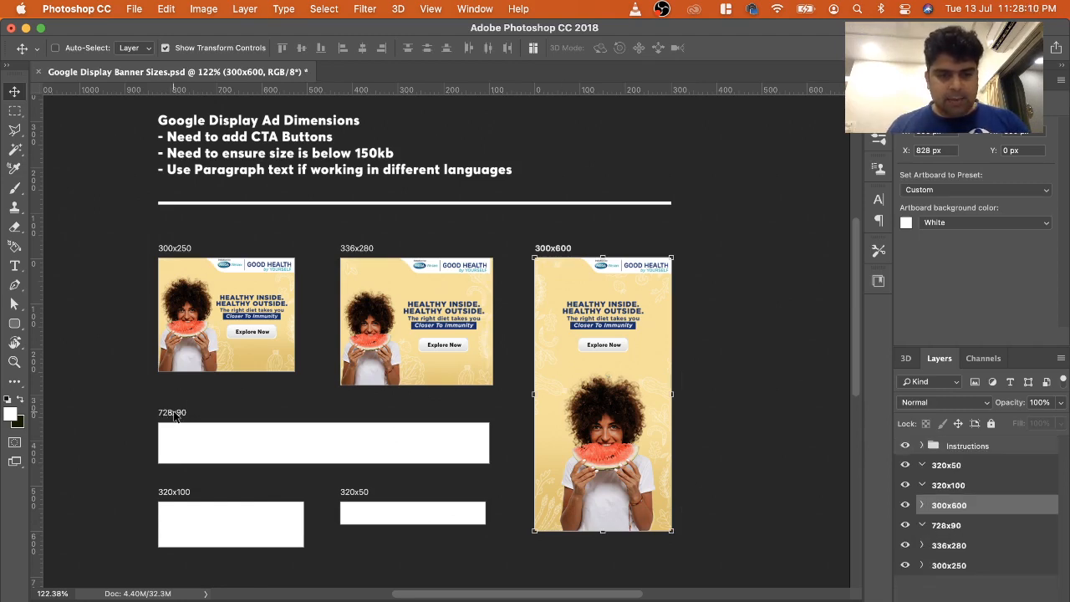
pyautogui.click(957, 527)
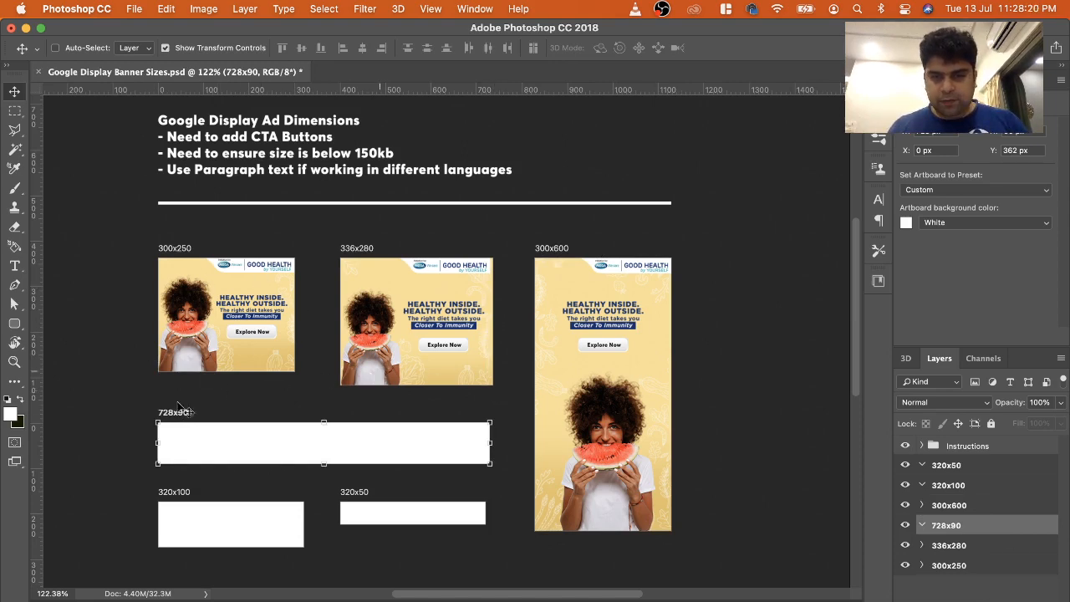
# Copy Layer 9 and the _Text, Logo Unit, _Model, _Graphics and _Background groups from the 300x250 artboard for use in the 728x90 artboard
pyautogui.click(955, 566)
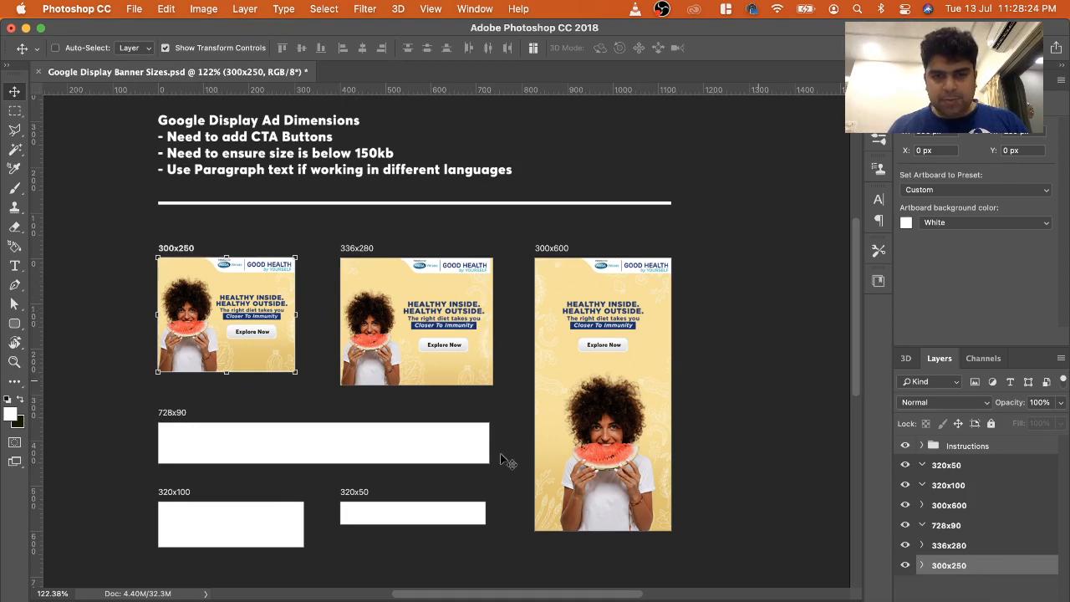
pyautogui.click(921, 566)
pyautogui.scroll(-2, 969, 535)
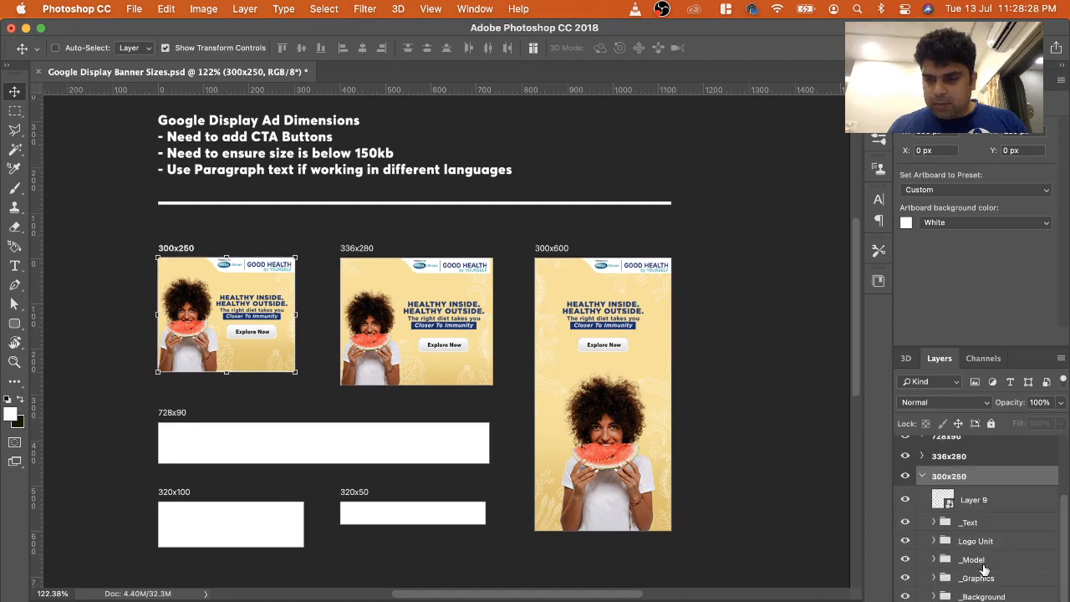
pyautogui.click(993, 502)
pyautogui.keyDown('shift'); pyautogui.click(999, 596); pyautogui.keyUp('shift')
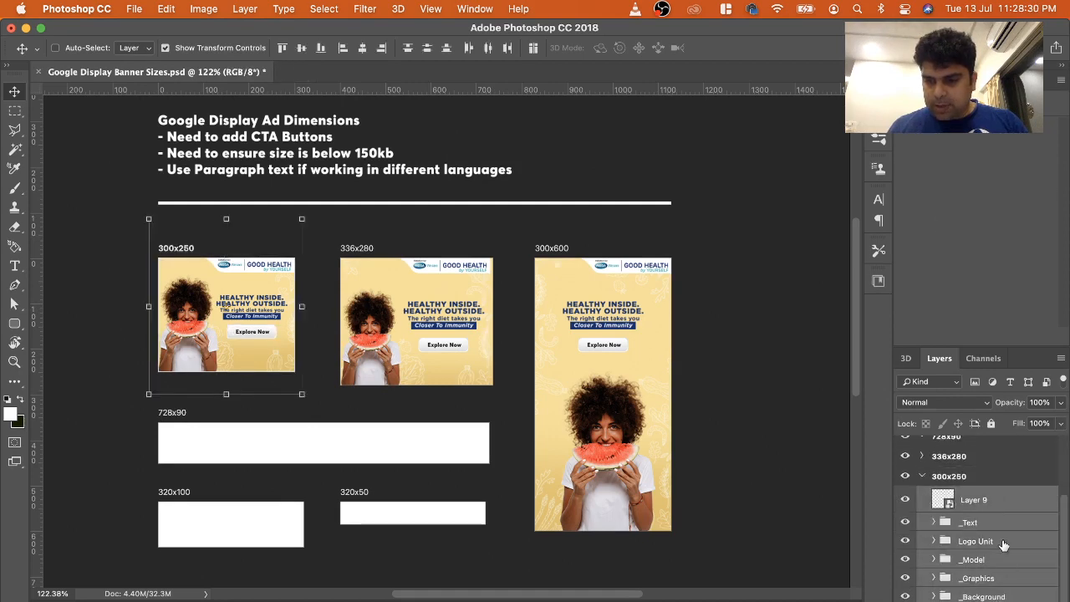
pyautogui.moveTo(1001, 541); pyautogui.dragTo(1006, 555)
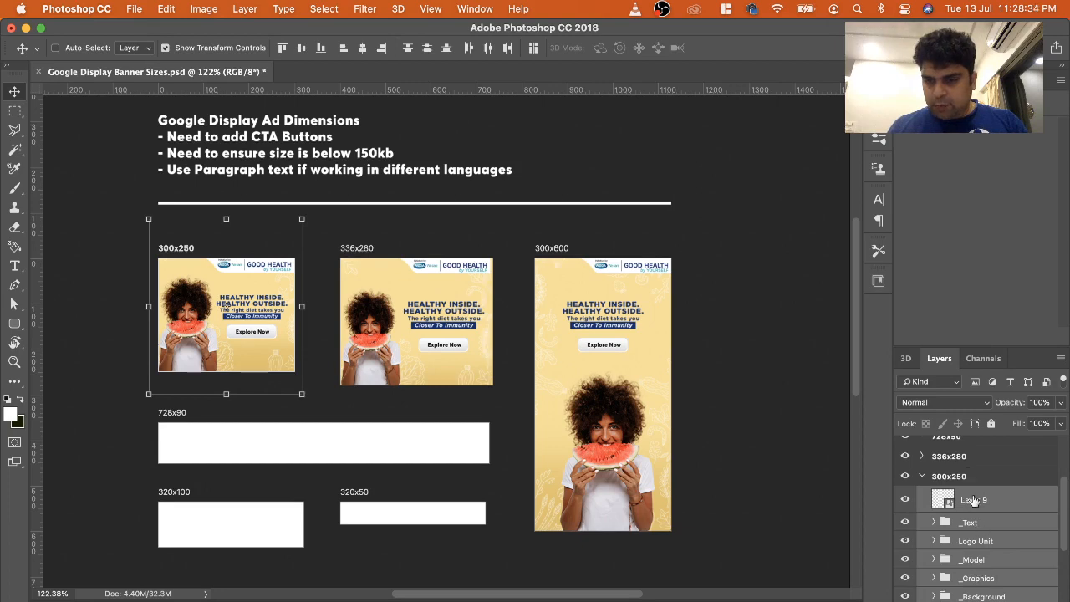
pyautogui.moveTo(973, 500); pyautogui.dragTo(965, 442)
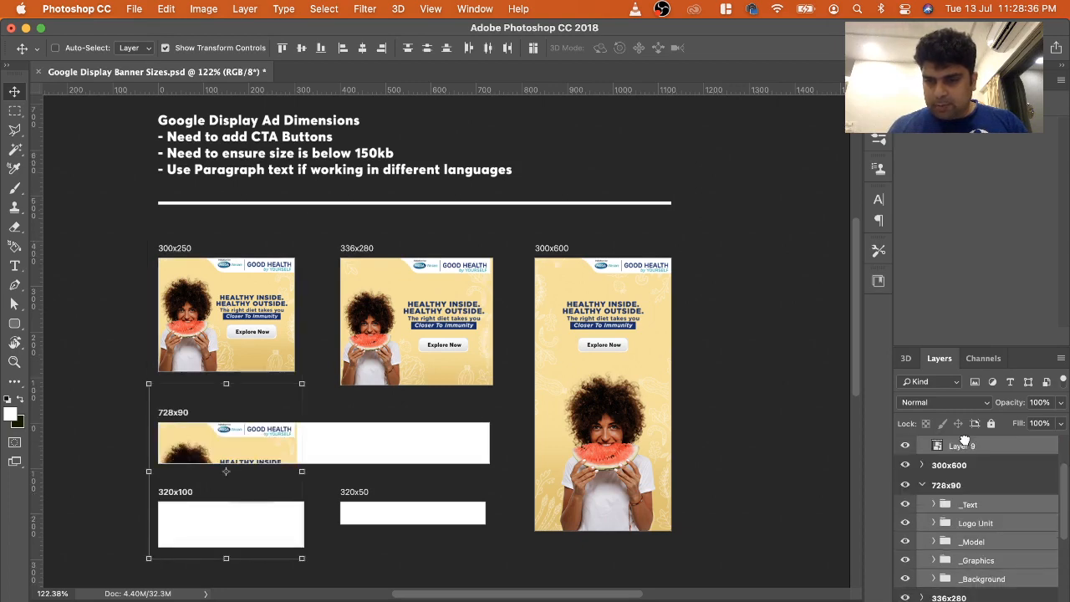
# Move the copied Layer 9 button from the 320x100 artboard into the 728x90 artboard, above its _Text group
pyautogui.moveTo(281, 452)
pyautogui.mouseDown()
pyautogui.moveTo(287, 422)
pyautogui.moveTo(299, 425)
pyautogui.moveTo(287, 445)
pyautogui.mouseUp()
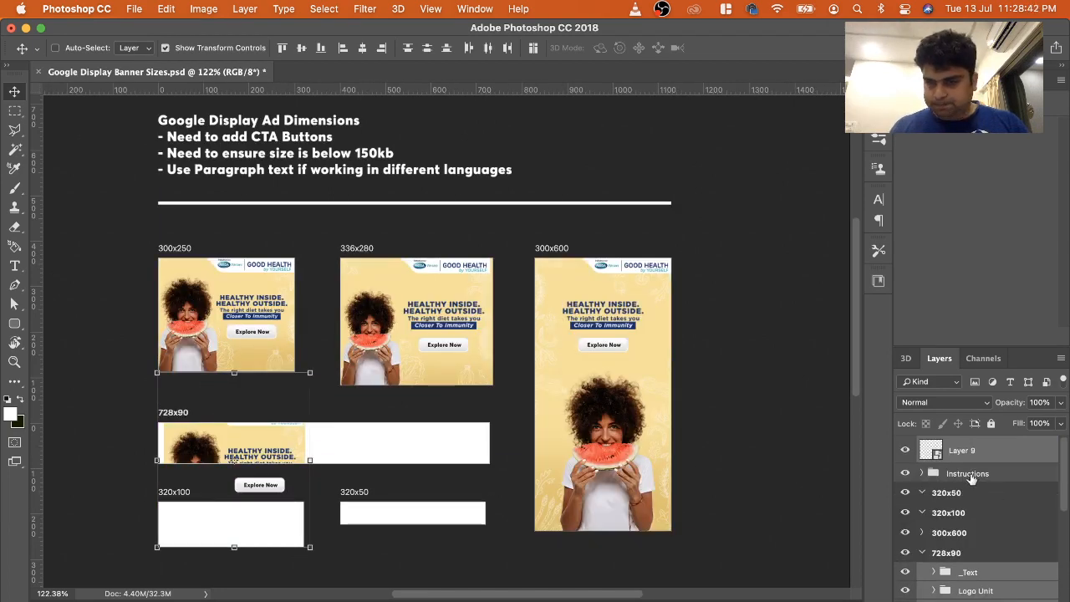
pyautogui.moveTo(963, 485); pyautogui.dragTo(963, 491)
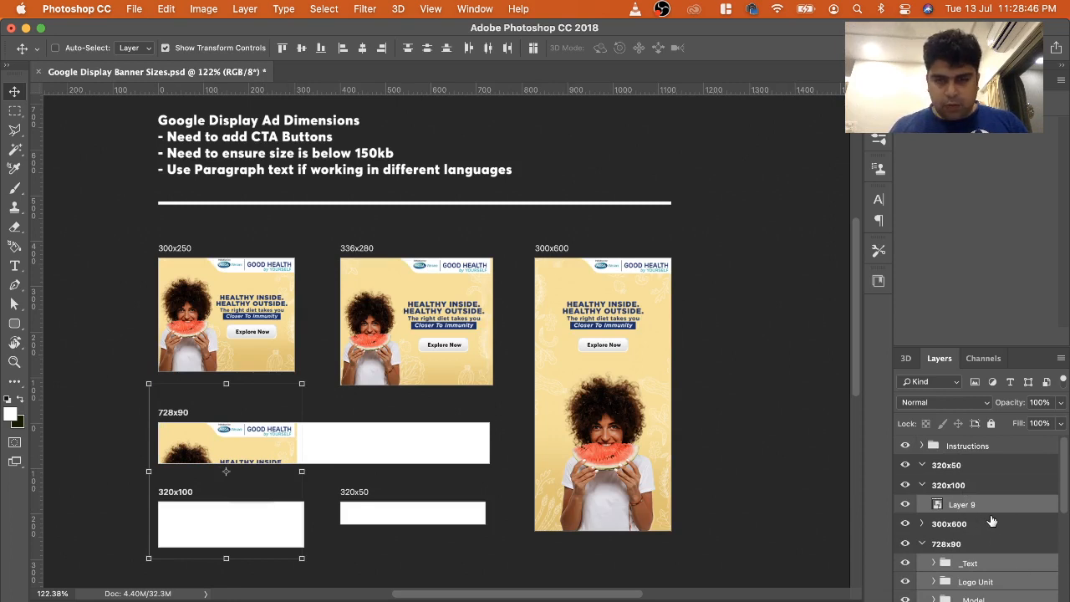
pyautogui.click(906, 507)
pyautogui.click(904, 506)
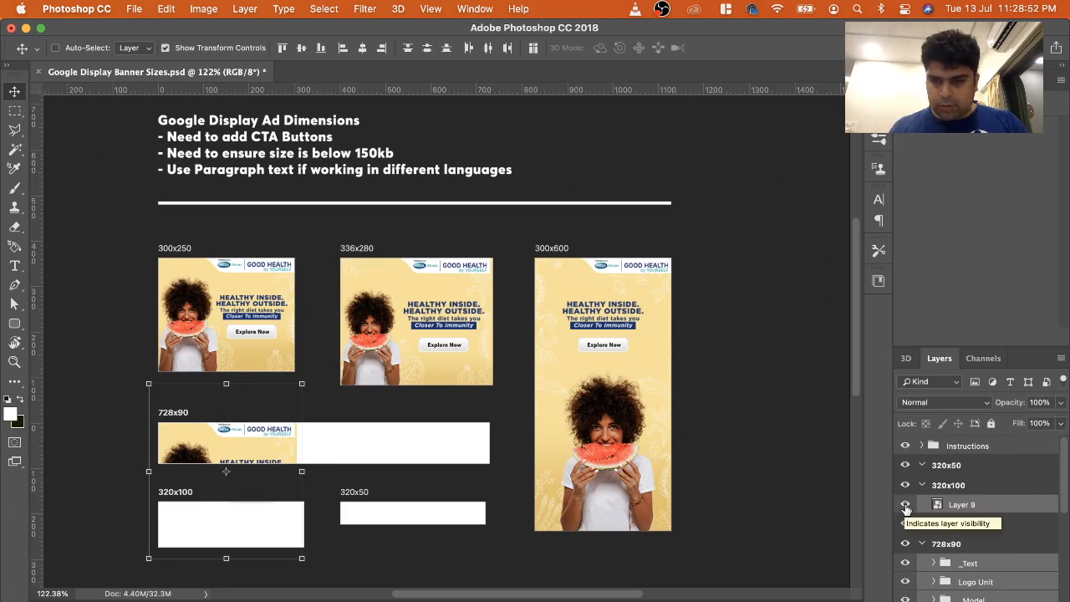
pyautogui.click(906, 507)
pyautogui.click(905, 506)
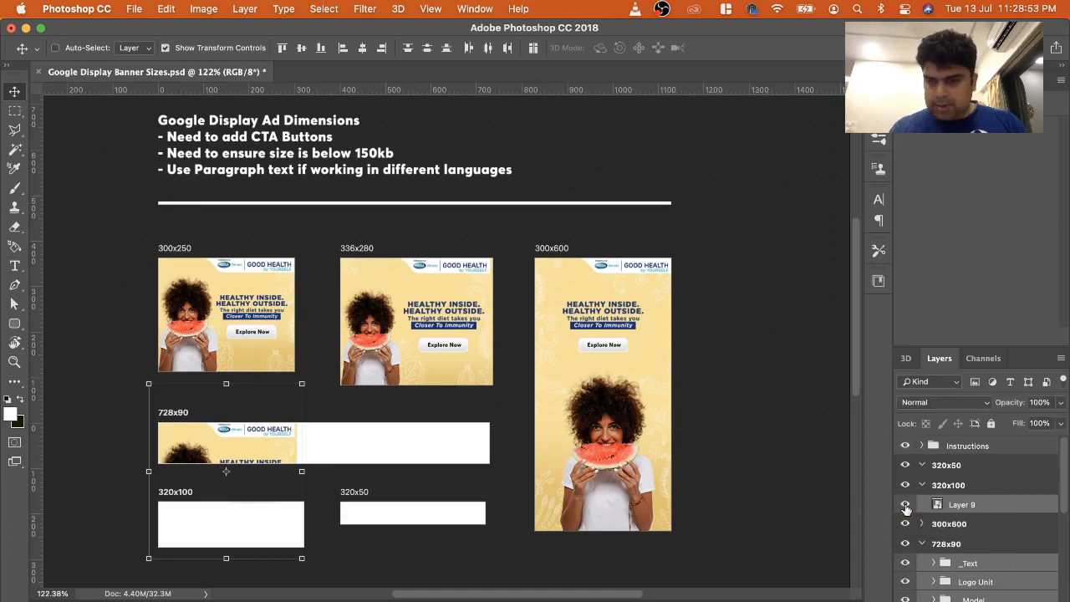
pyautogui.moveTo(993, 508); pyautogui.dragTo(994, 550)
pyautogui.click(994, 506)
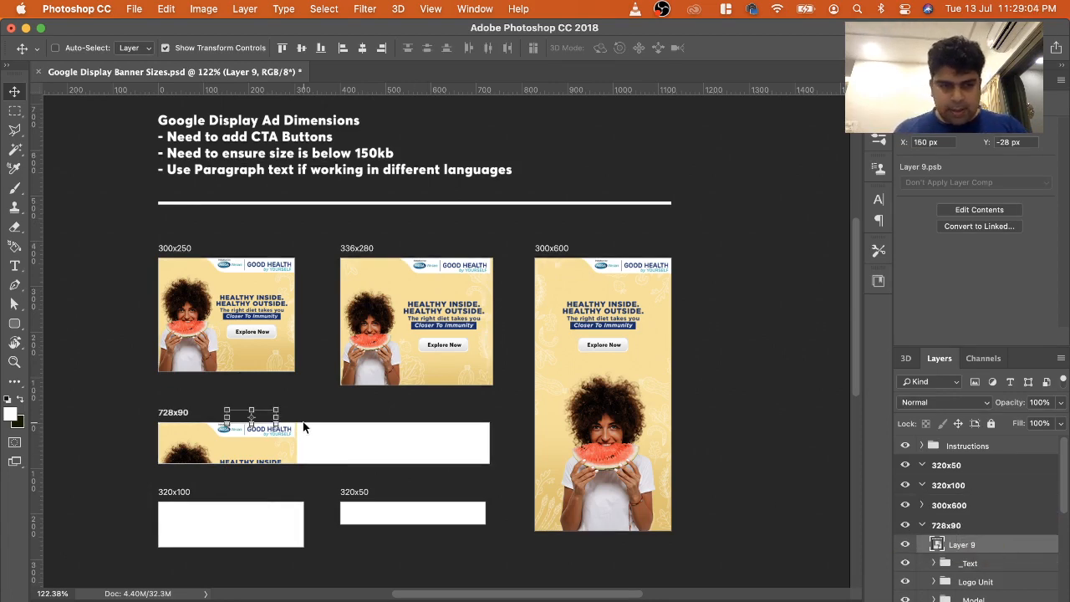
# Move the Logo Unit group to the upper-right corner of the 728x90 artboard
pyautogui.click(980, 566)
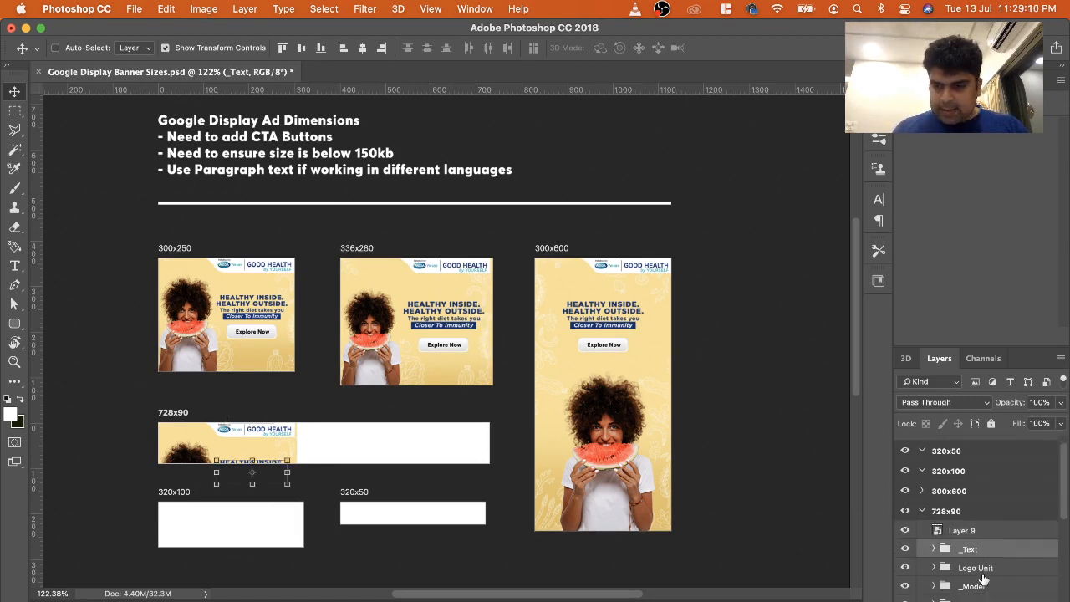
pyautogui.scroll(-2, 978, 552)
pyautogui.click(991, 526)
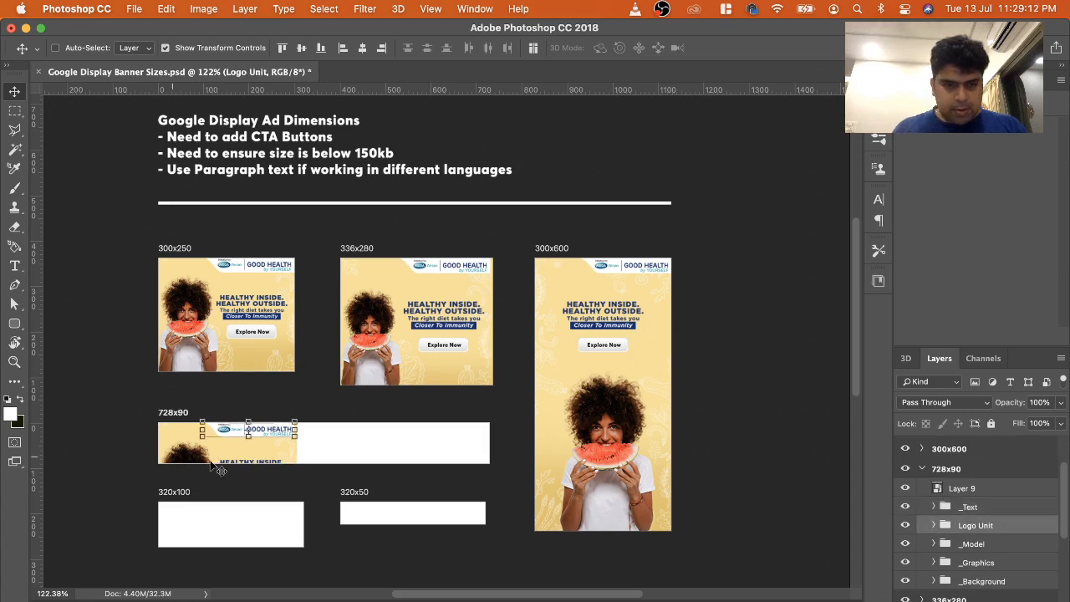
pyautogui.moveTo(275, 429); pyautogui.dragTo(471, 433)
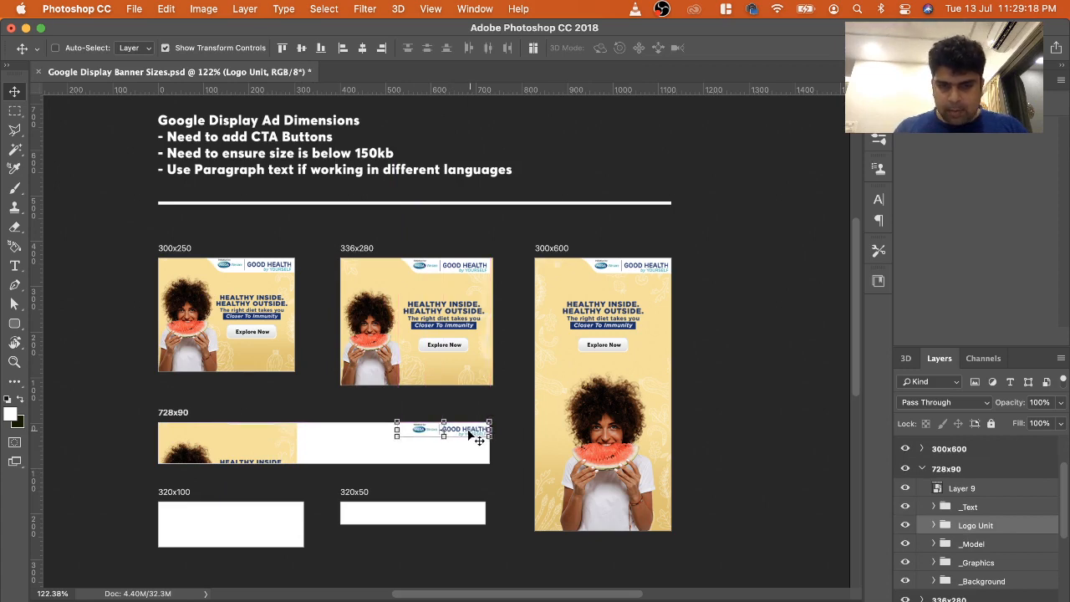
# Stretch the _Background group horizontally in both directions so it covers the full width of the 728x90 artboard
pyautogui.rightClick(253, 441)
pyautogui.click(281, 436)
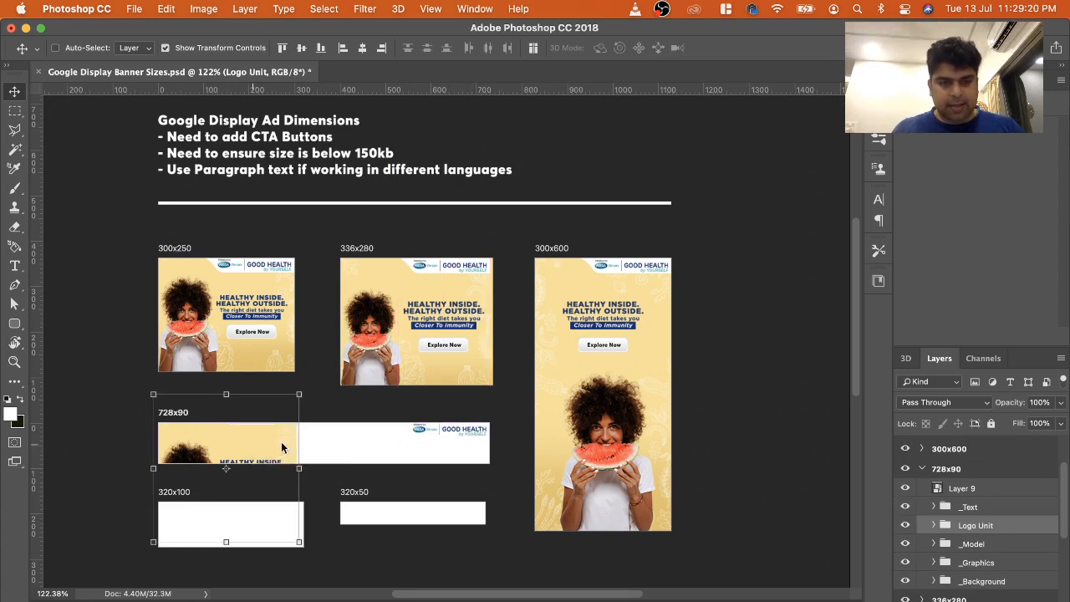
pyautogui.hotkey('ctrl', 't')
pyautogui.moveTo(455, 469); pyautogui.dragTo(493, 476)
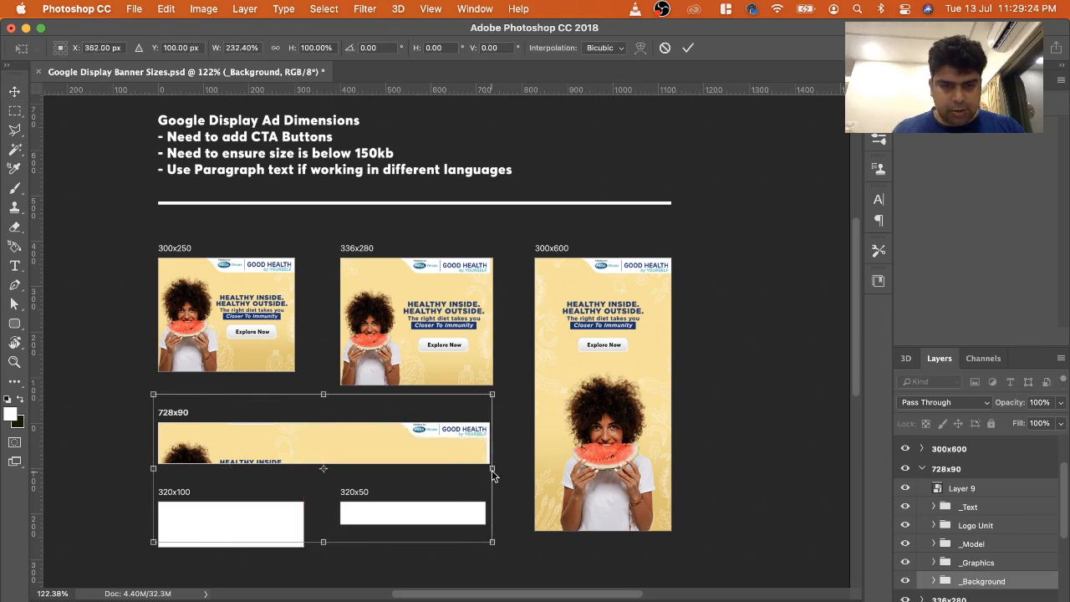
pyautogui.press('Right')
pyautogui.press('Right')
pyautogui.press('Right')
pyautogui.press('Right')
pyautogui.press('Right')
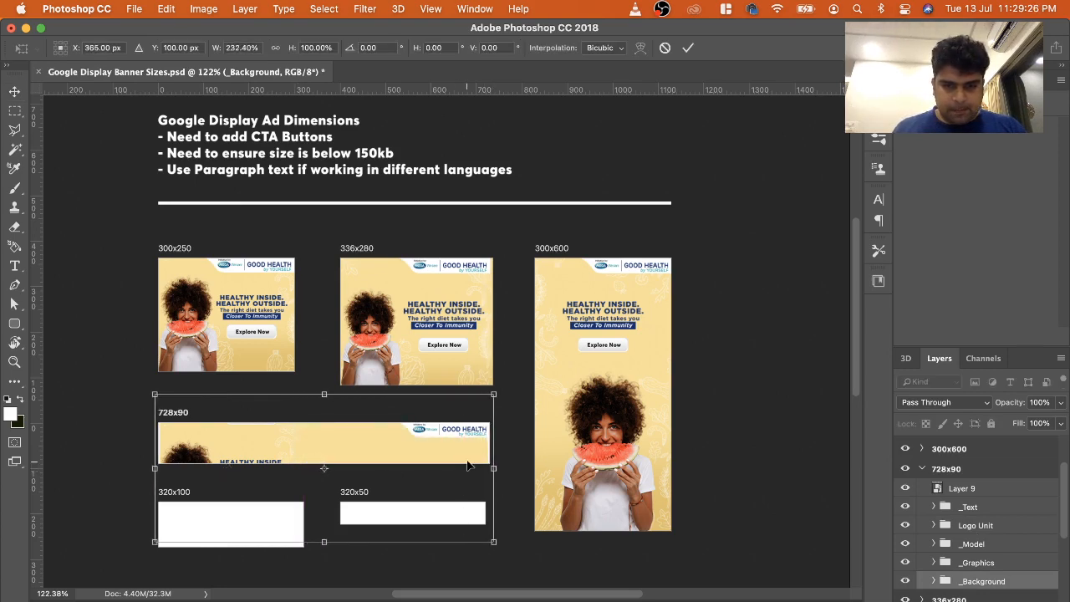
pyautogui.press('Left')
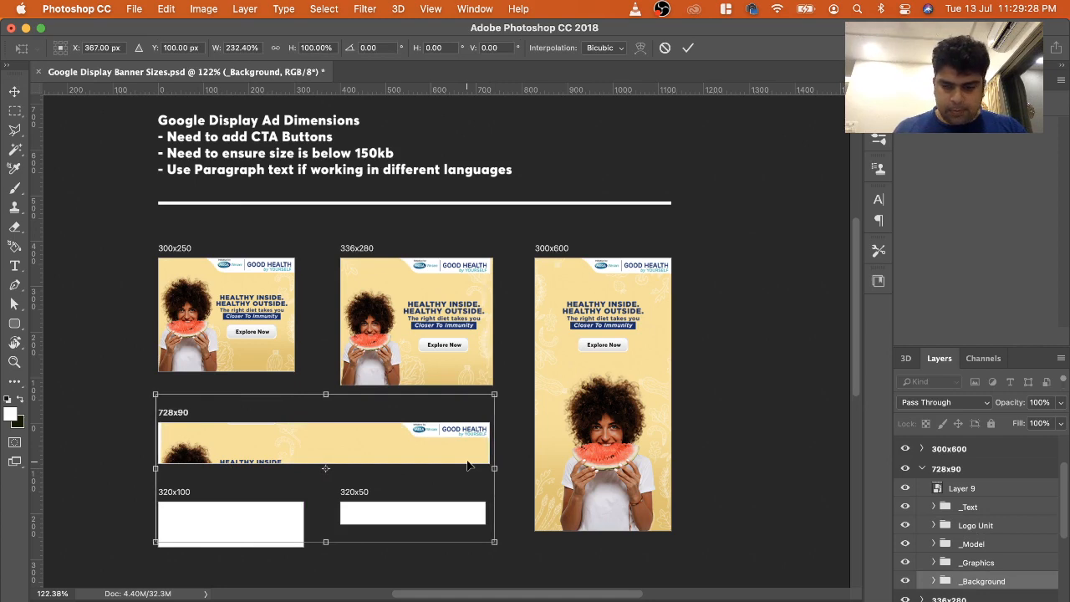
pyautogui.moveTo(155, 470); pyautogui.dragTo(138, 471)
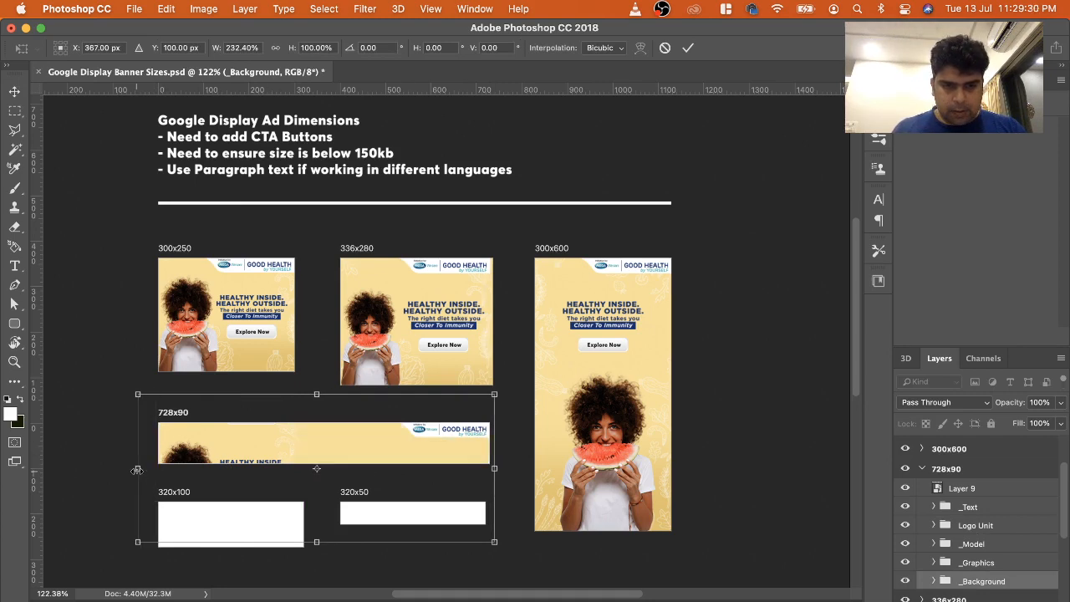
pyautogui.press('Return')
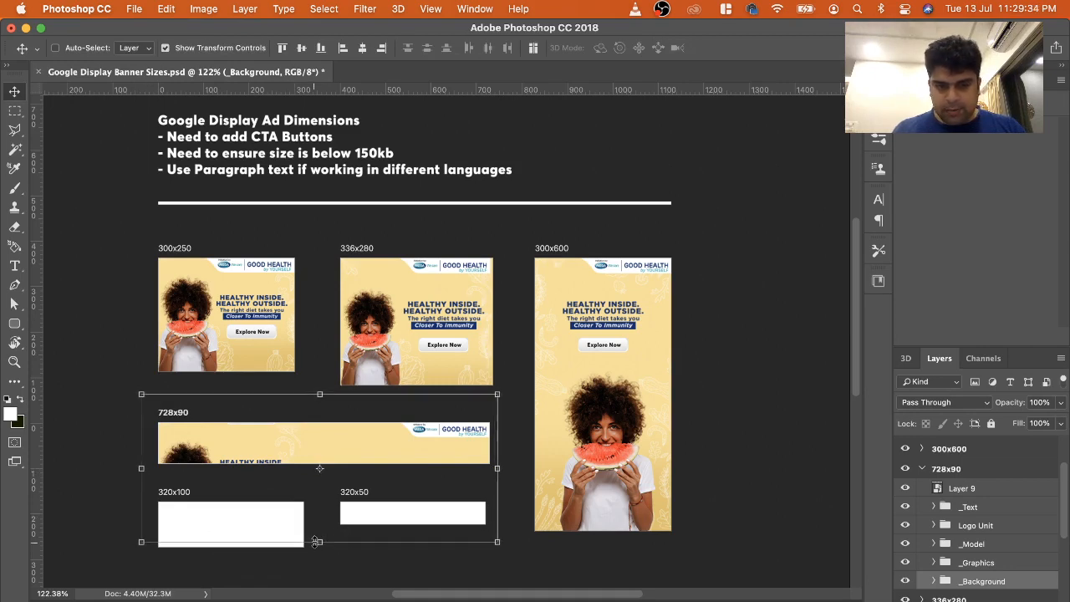
# Squash the _Background group's height to about 34.66% so it just covers the 728x90 artboard's height
pyautogui.moveTo(320, 542); pyautogui.dragTo(319, 469)
pyautogui.moveTo(320, 395); pyautogui.dragTo(318, 417)
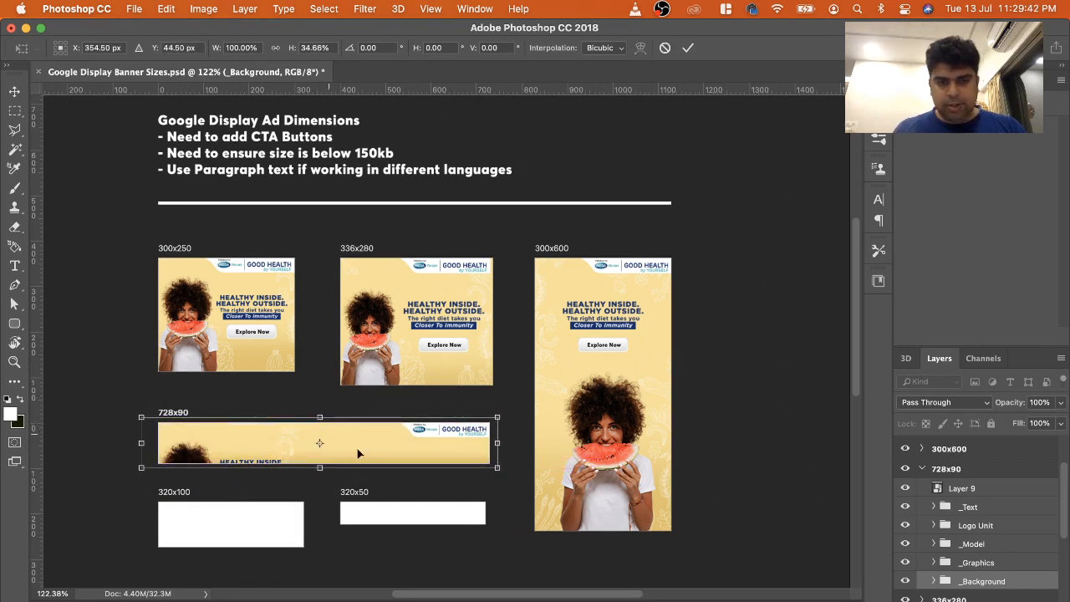
pyautogui.press('Return')
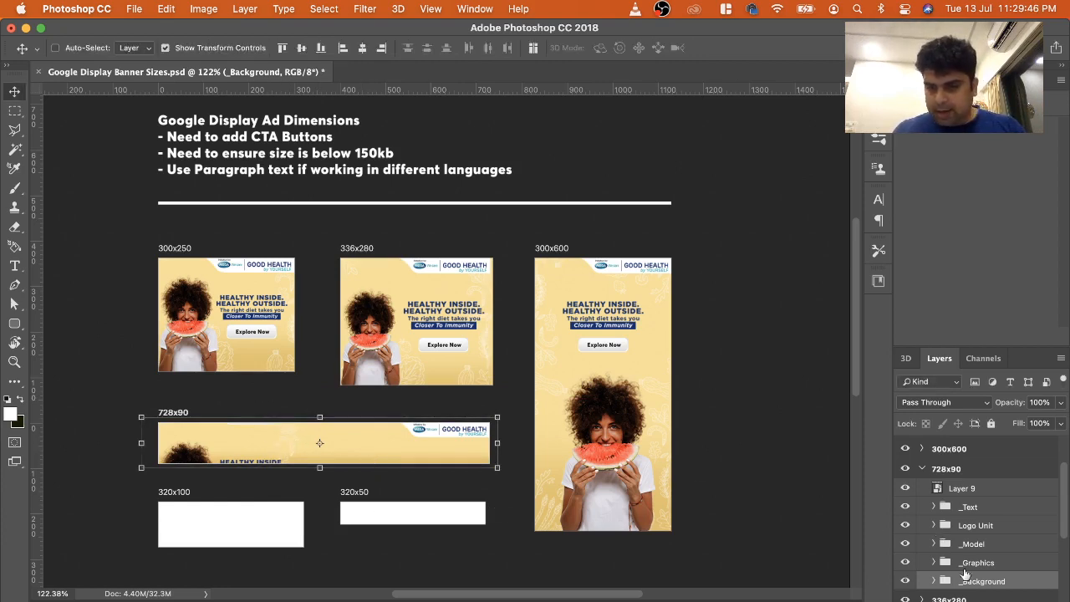
# Shift the _Graphics group upward in the 728x90 artboard and place a duplicate of it over the artboard's middle
pyautogui.click(978, 563)
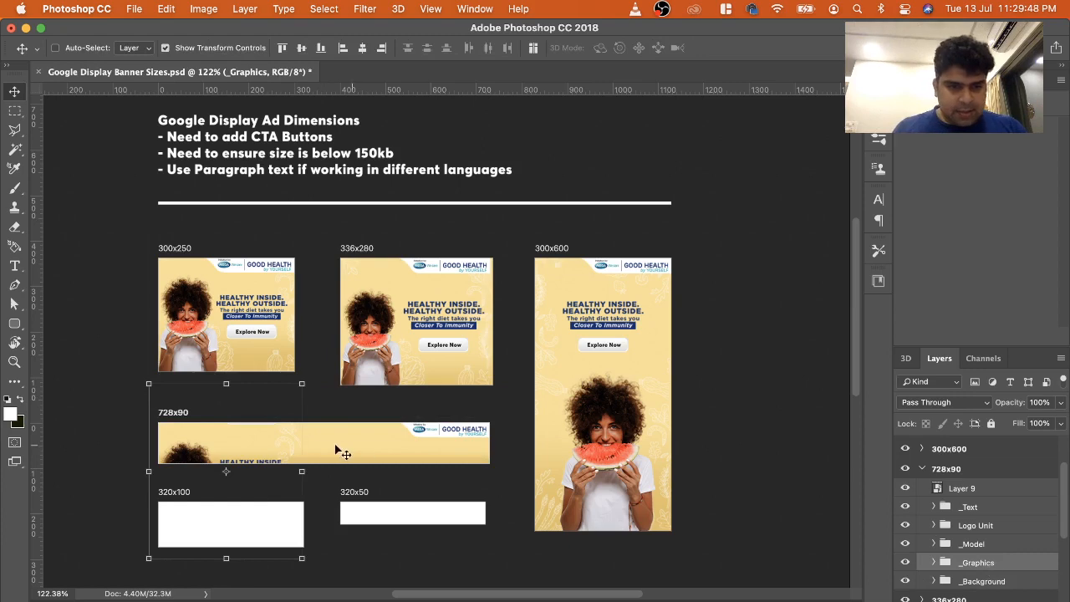
pyautogui.moveTo(295, 445); pyautogui.dragTo(295, 372)
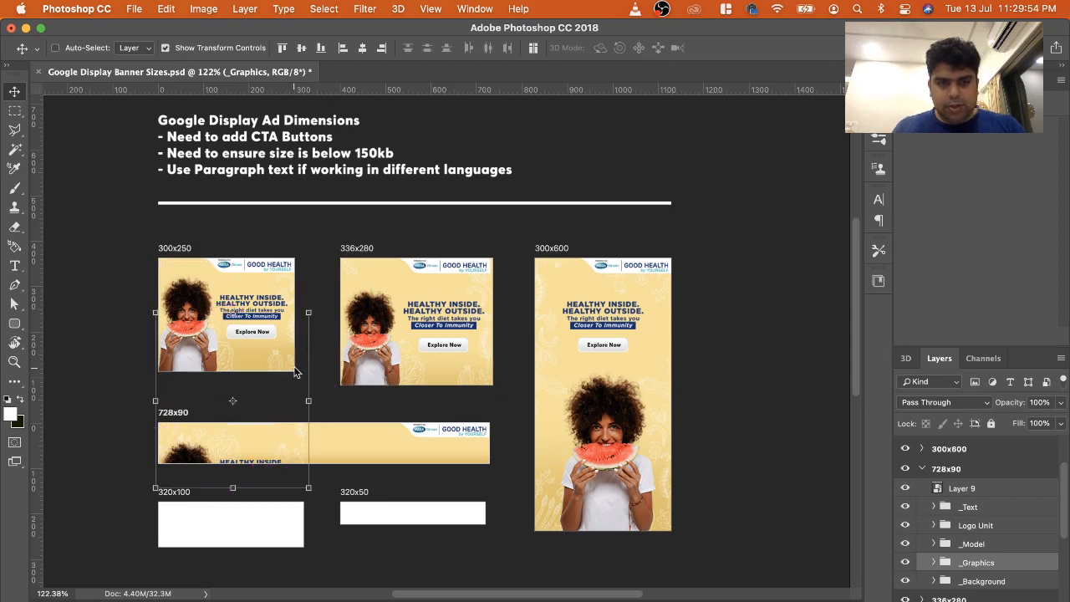
pyautogui.moveTo(283, 439); pyautogui.dragTo(410, 444)
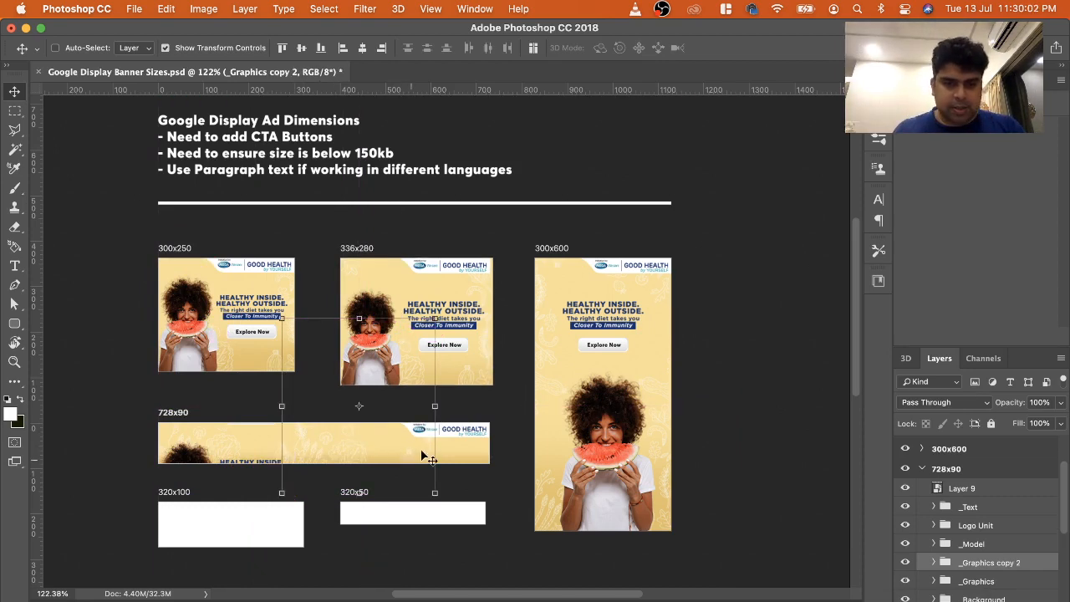
# Place another duplicate of the graphics group at the right end of the 728x90 artboard, nudging it horizontally into place
pyautogui.moveTo(398, 459); pyautogui.dragTo(446, 483)
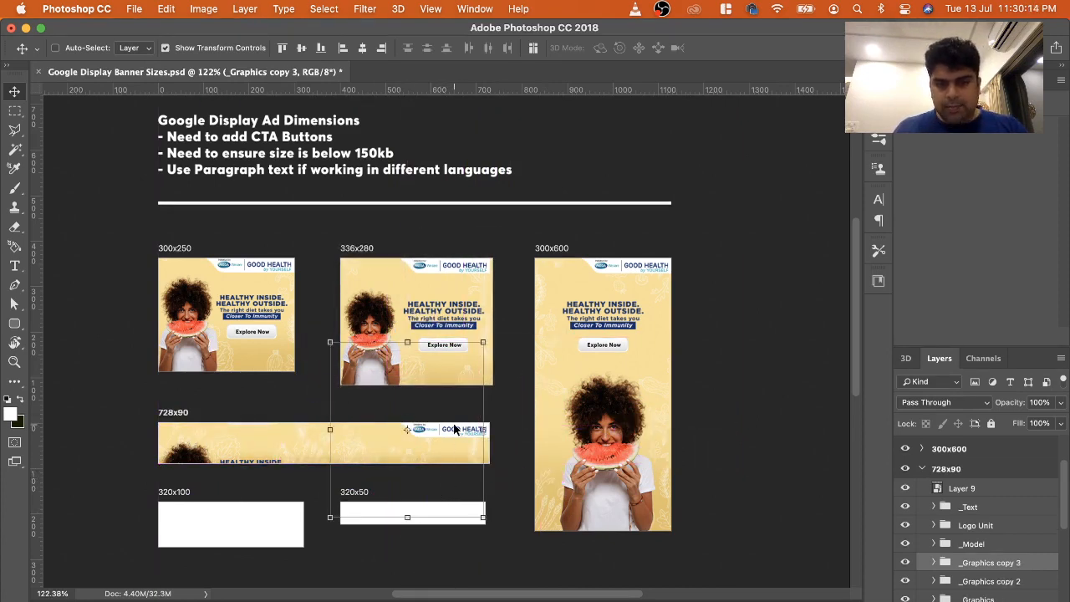
pyautogui.press('Right')
pyautogui.press('Right')
pyautogui.press('Right')
pyautogui.press('Right')
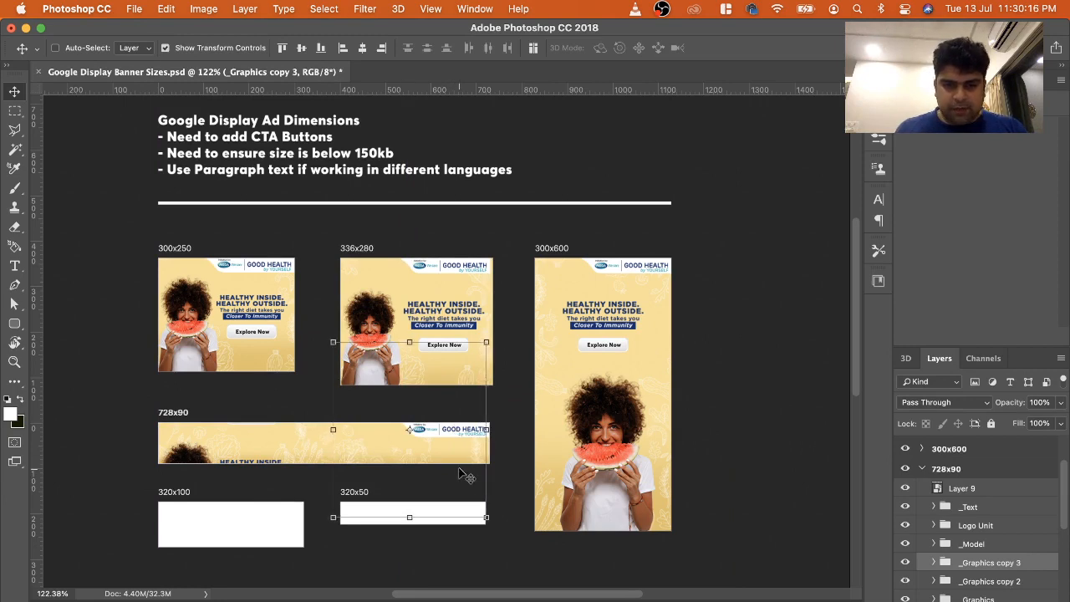
pyautogui.press('Right')
pyautogui.press('Right')
pyautogui.press('Right')
pyautogui.press('Right')
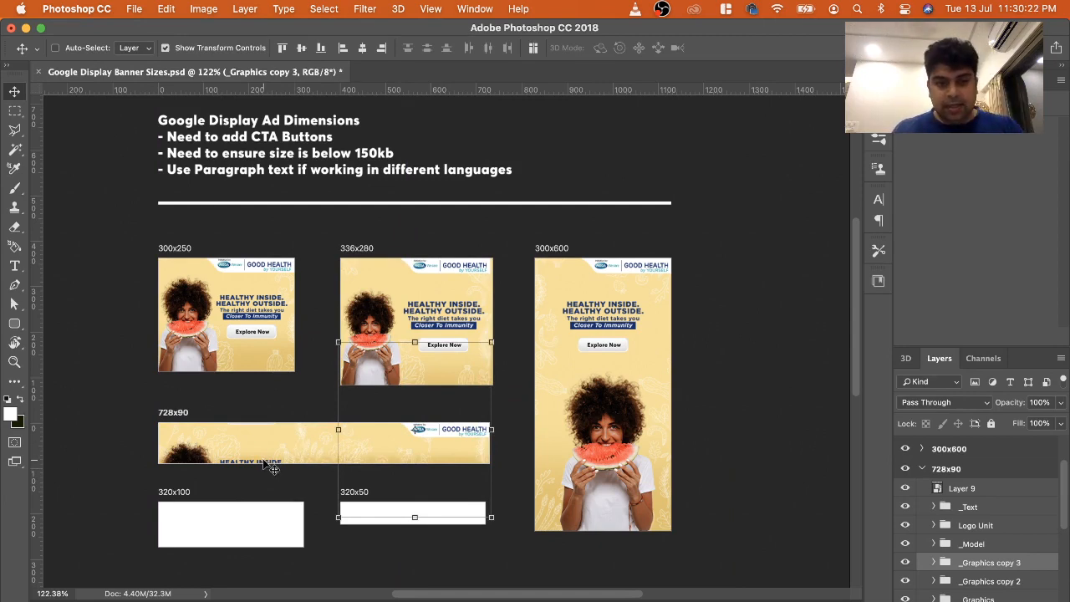
# Scale the _Model group in the 728x90 artboard to about 63% and position it near the left end, around X 105, Y 71 px
pyautogui.click(988, 545)
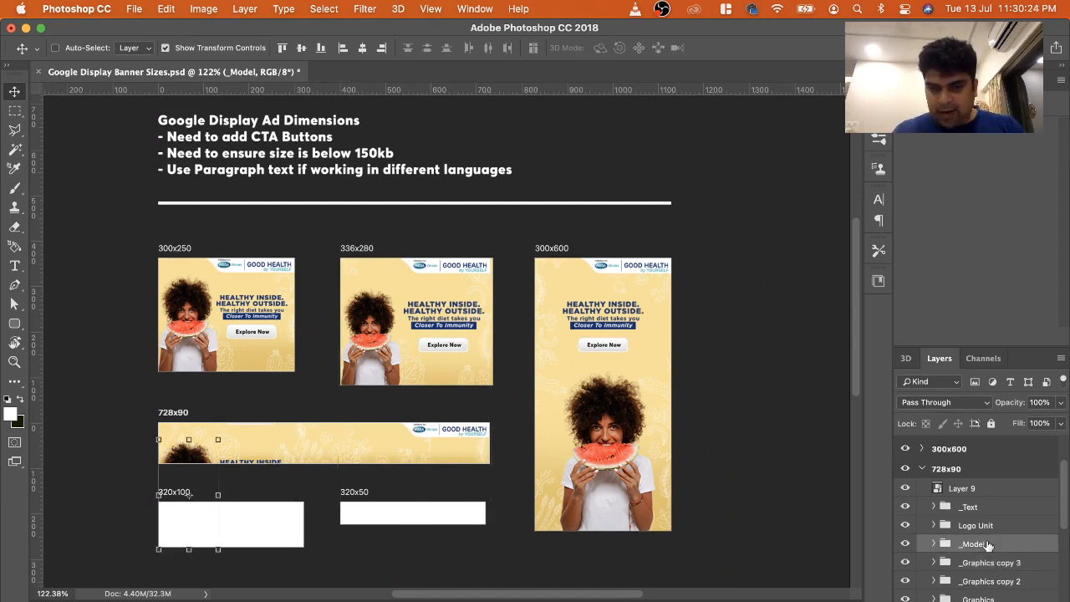
pyautogui.moveTo(189, 488); pyautogui.dragTo(219, 456)
pyautogui.moveTo(174, 414); pyautogui.dragTo(210, 450)
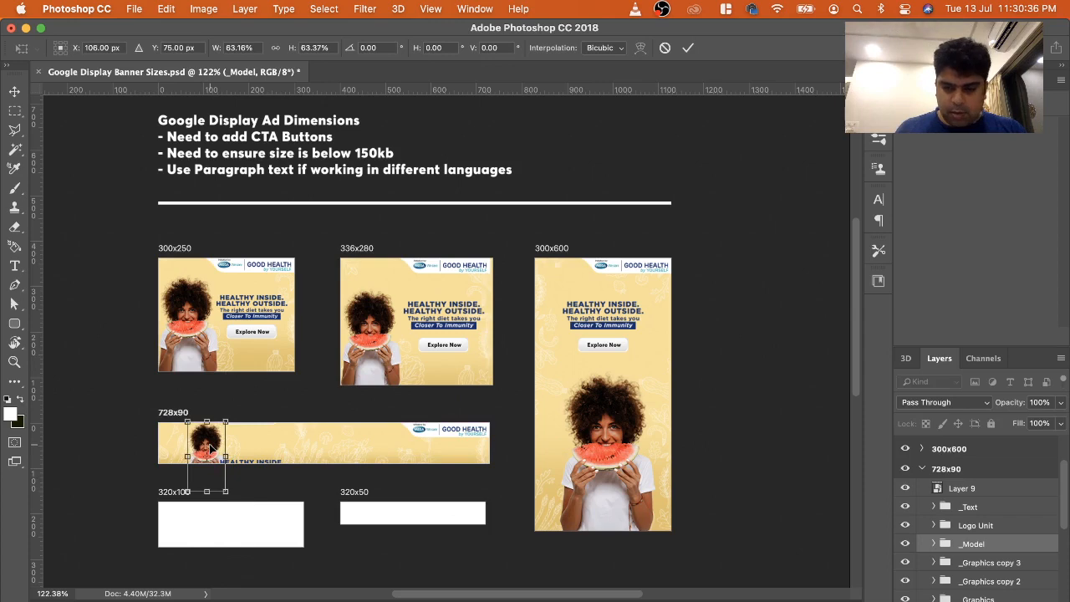
pyautogui.press('Up')
pyautogui.press('Up')
pyautogui.press('Up')
pyautogui.press('Up')
pyautogui.press('Left')
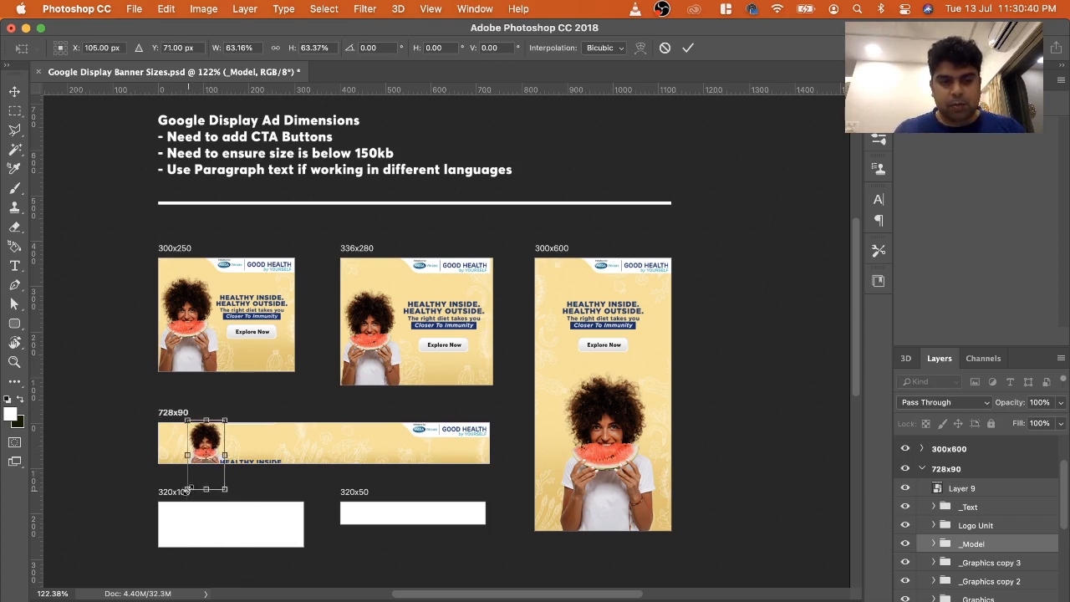
pyautogui.moveTo(186, 491); pyautogui.dragTo(185, 492)
pyautogui.press('Return')
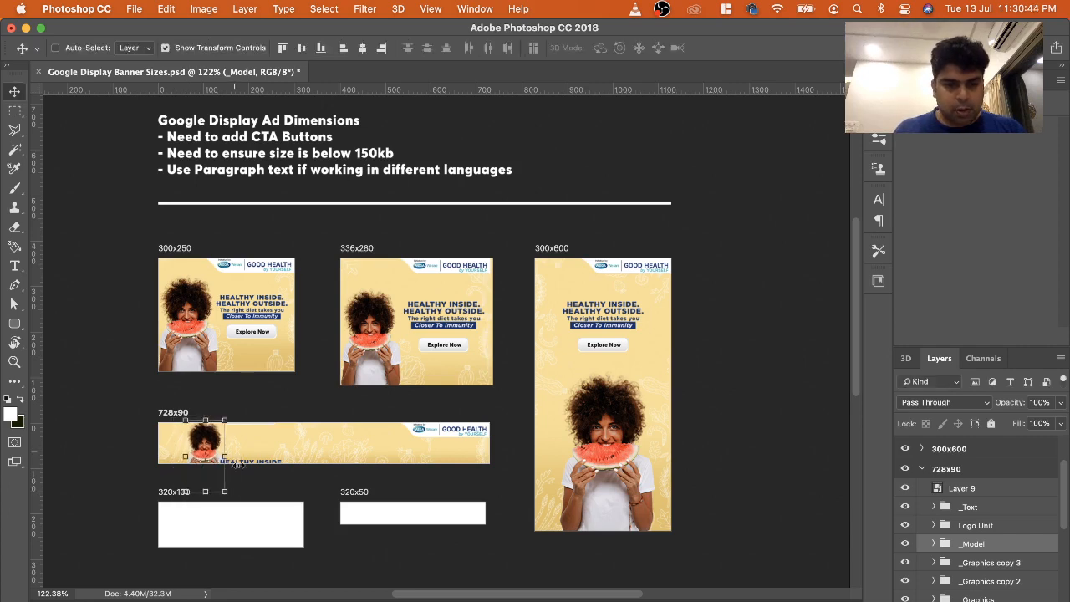
# Move the _Text group up into the 728x90 artboard beside the model, around X 305, Y 49 px, accepting existing pixel data for missing fonts
pyautogui.rightClick(271, 469)
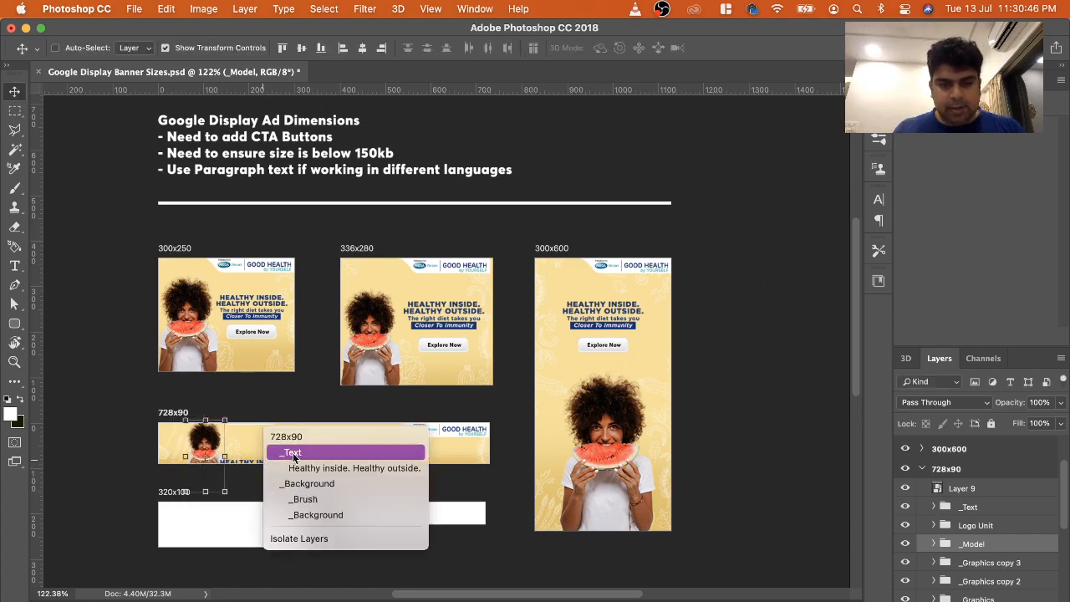
pyautogui.click(289, 450)
pyautogui.click(507, 326)
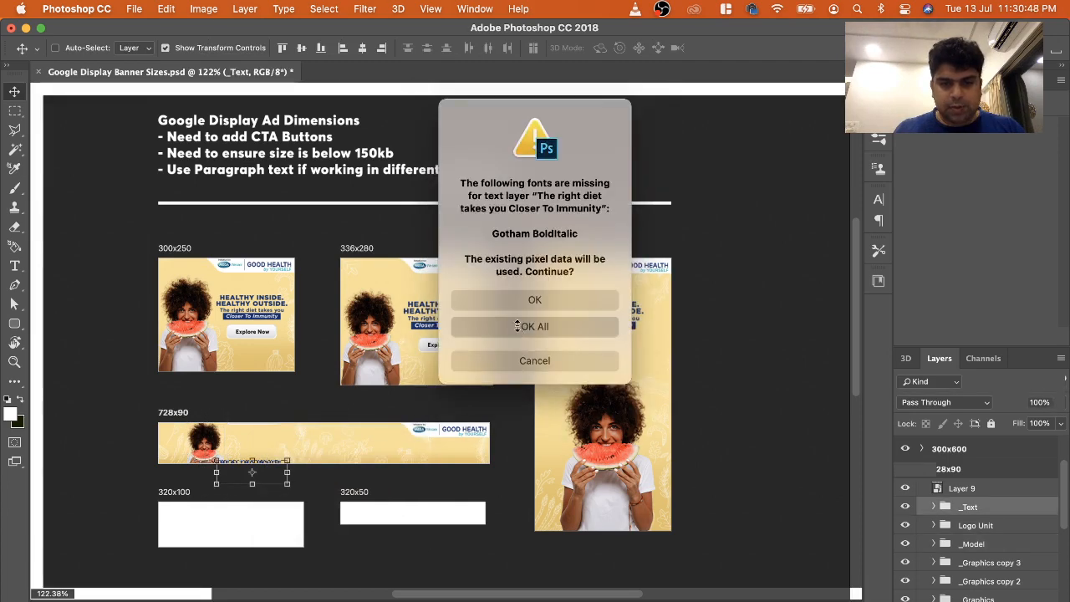
pyautogui.moveTo(272, 471); pyautogui.dragTo(318, 441)
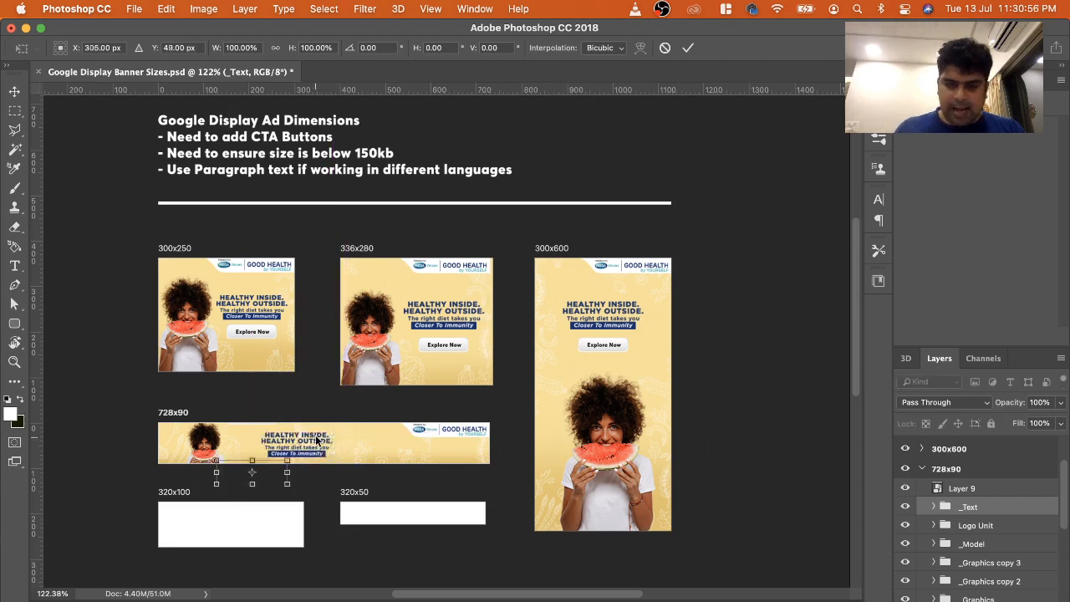
pyautogui.press('Return')
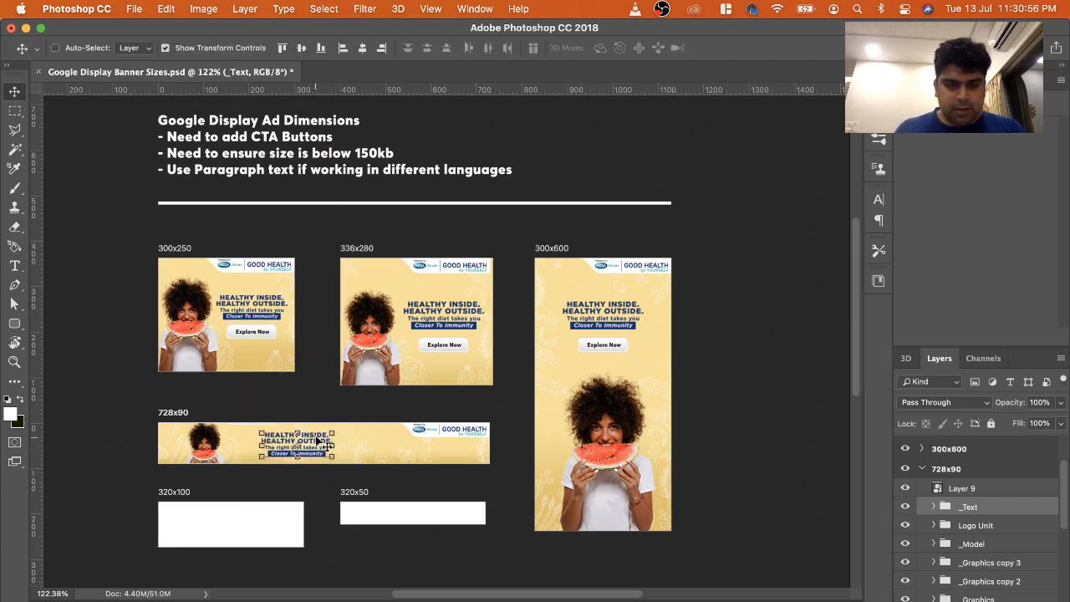
pyautogui.click(963, 490)
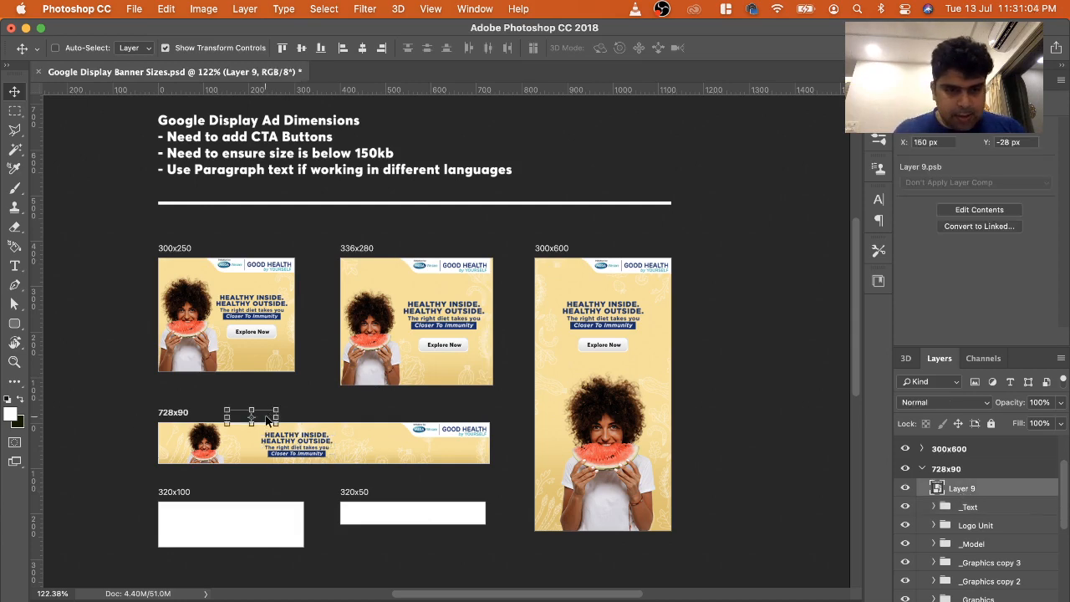
pyautogui.moveTo(266, 416); pyautogui.dragTo(386, 449)
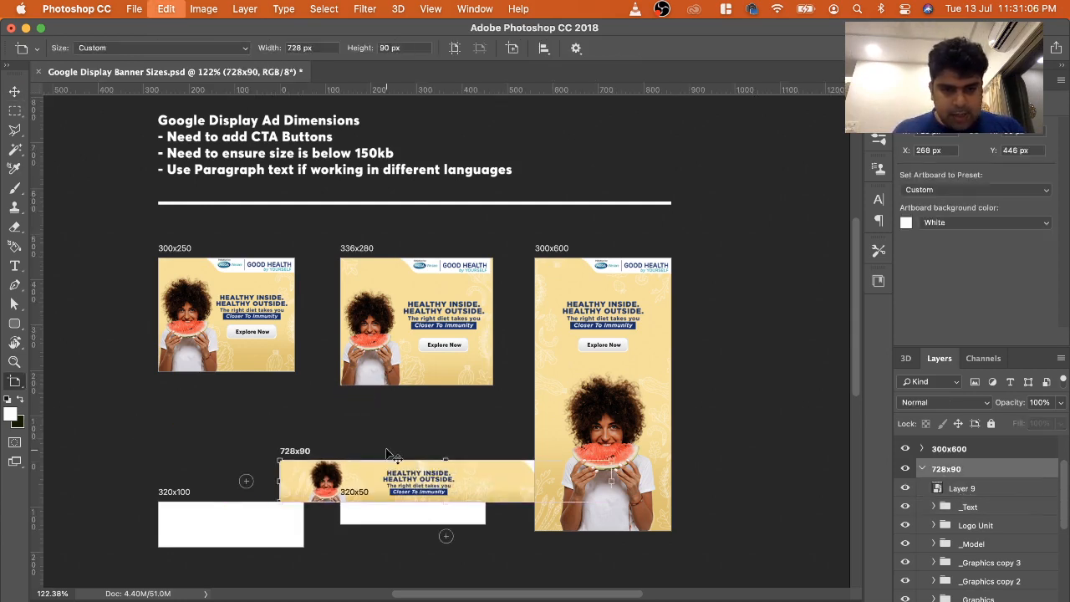
pyautogui.press('super+z')
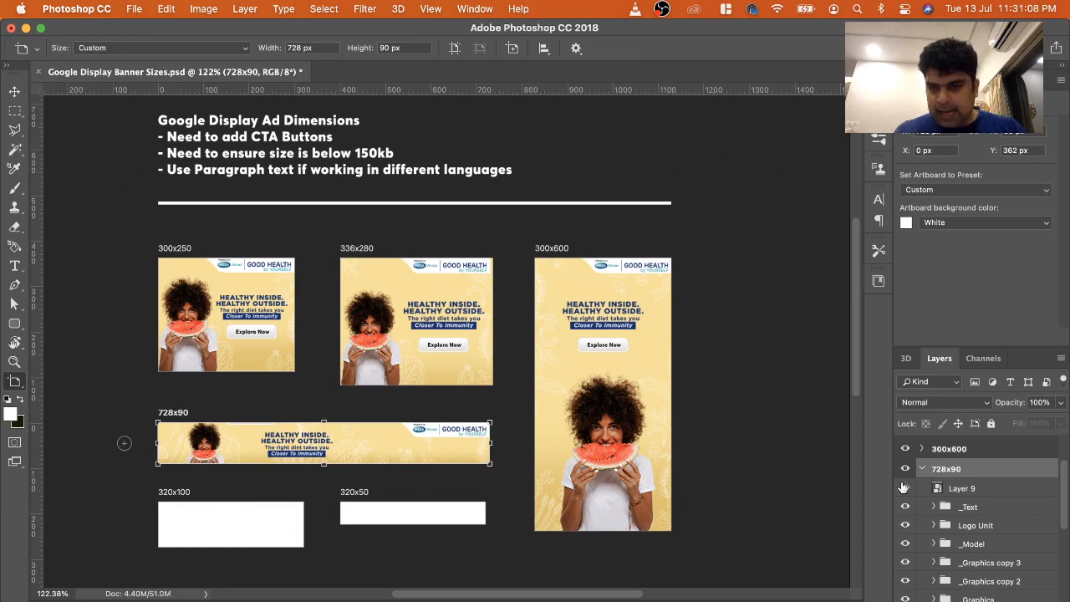
# Move the Layer 9 CTA button into the 728x90 artboard between the text and the logo, at about X 447, Y 32 px
pyautogui.click(999, 491)
pyautogui.press('v')
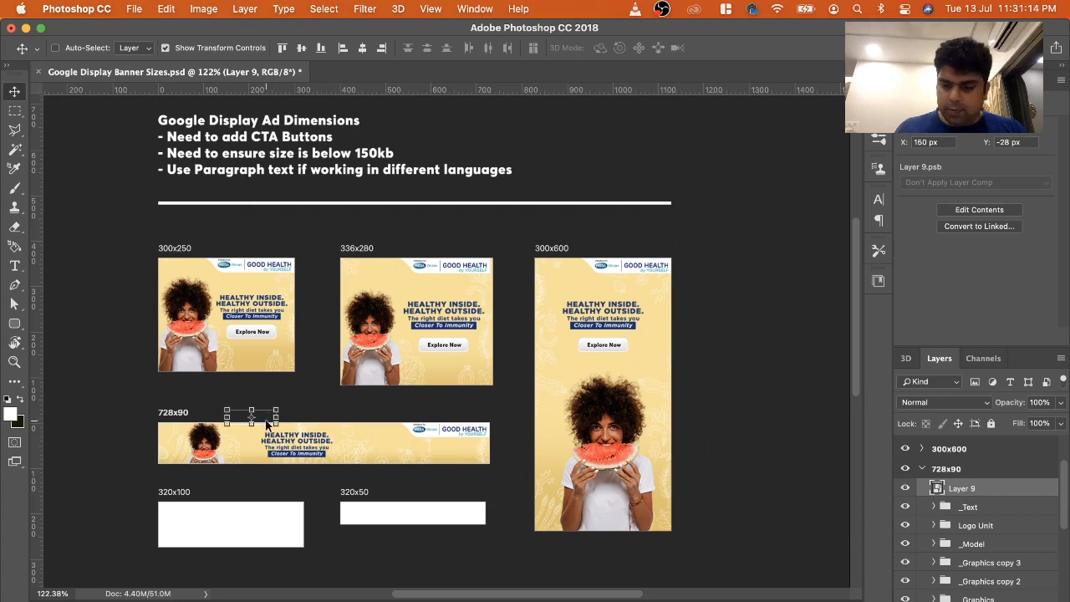
pyautogui.moveTo(268, 424); pyautogui.dragTo(394, 446)
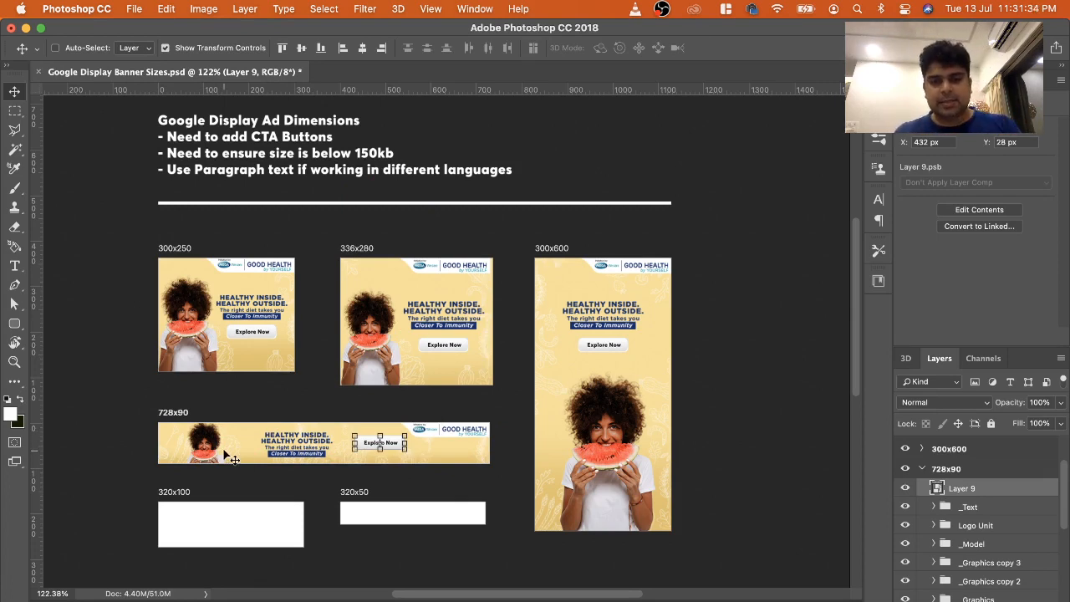
pyautogui.moveTo(387, 440)
pyautogui.mouseDown()
pyautogui.moveTo(422, 449)
pyautogui.moveTo(378, 448)
pyautogui.moveTo(399, 446)
pyautogui.mouseUp()
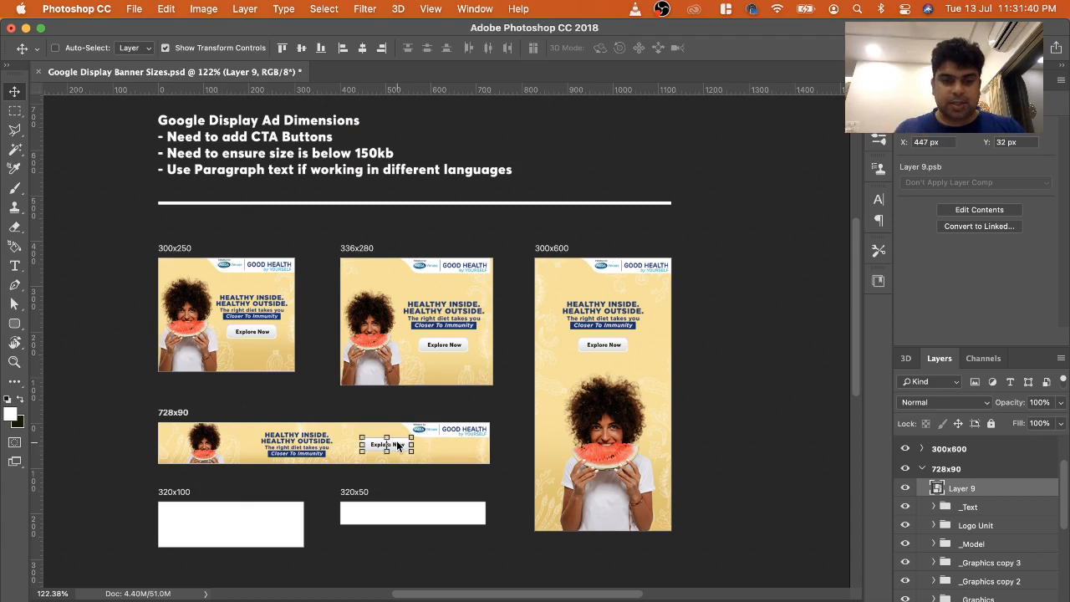
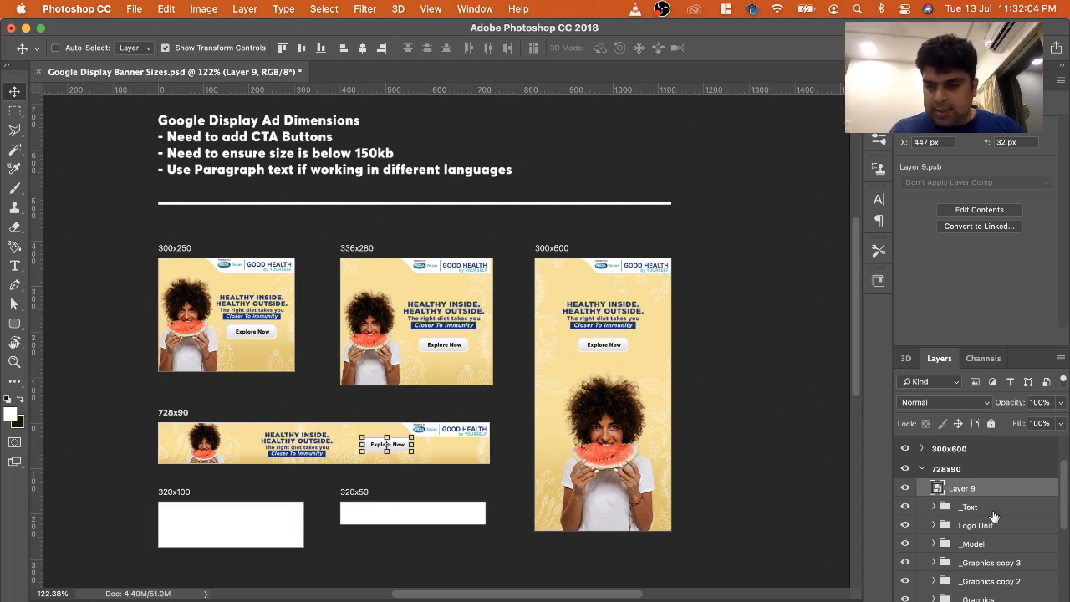
# Collapse the 300x250 artboard's layer list and select the 728x90 artboard's contents starting from Layer 9
pyautogui.click(923, 469)
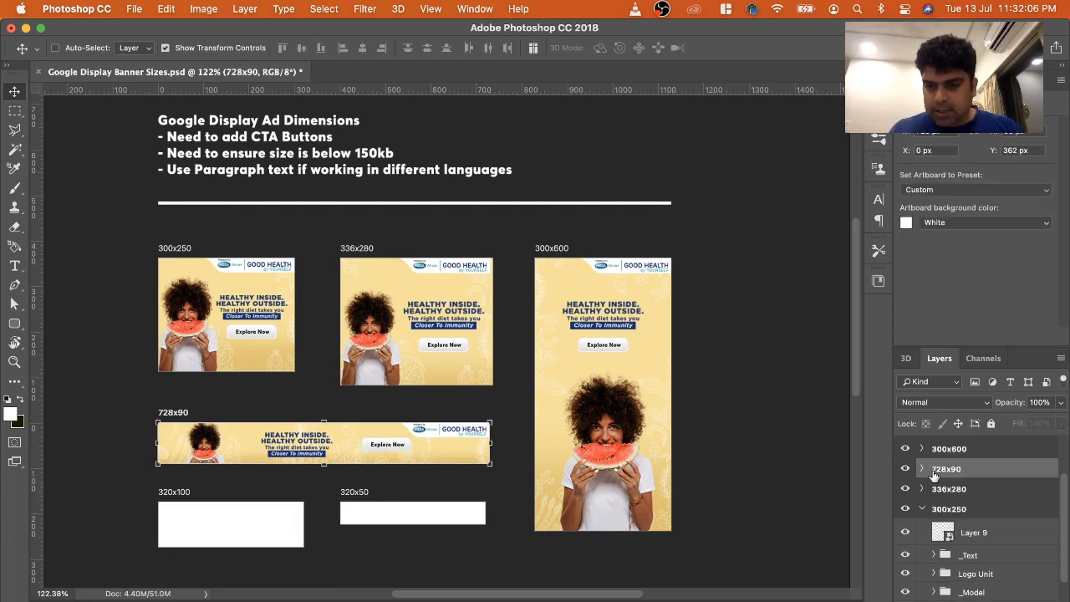
pyautogui.click(922, 510)
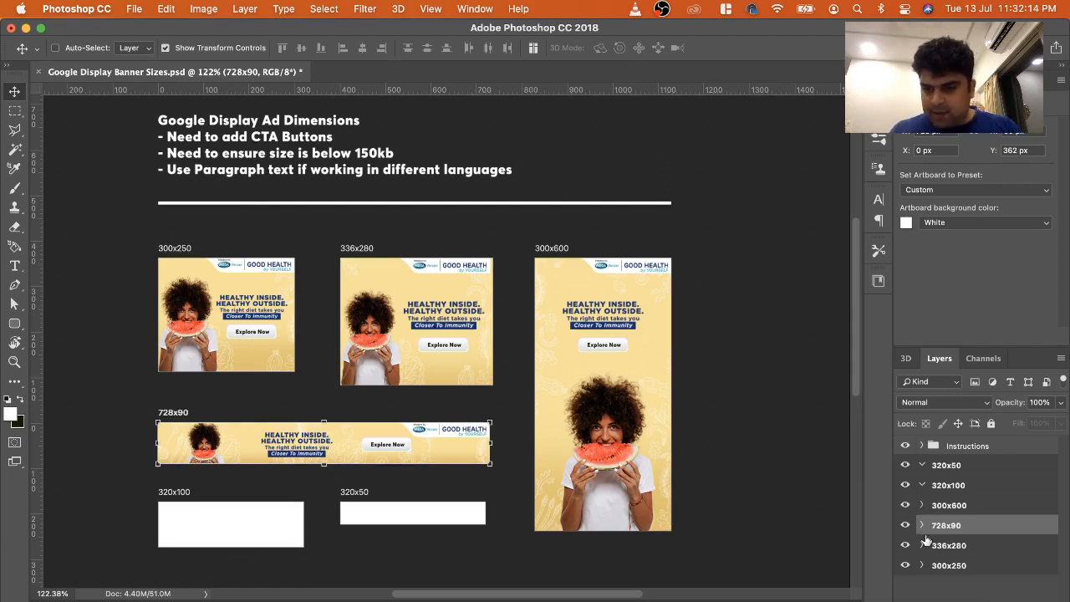
pyautogui.click(922, 525)
pyautogui.click(978, 546)
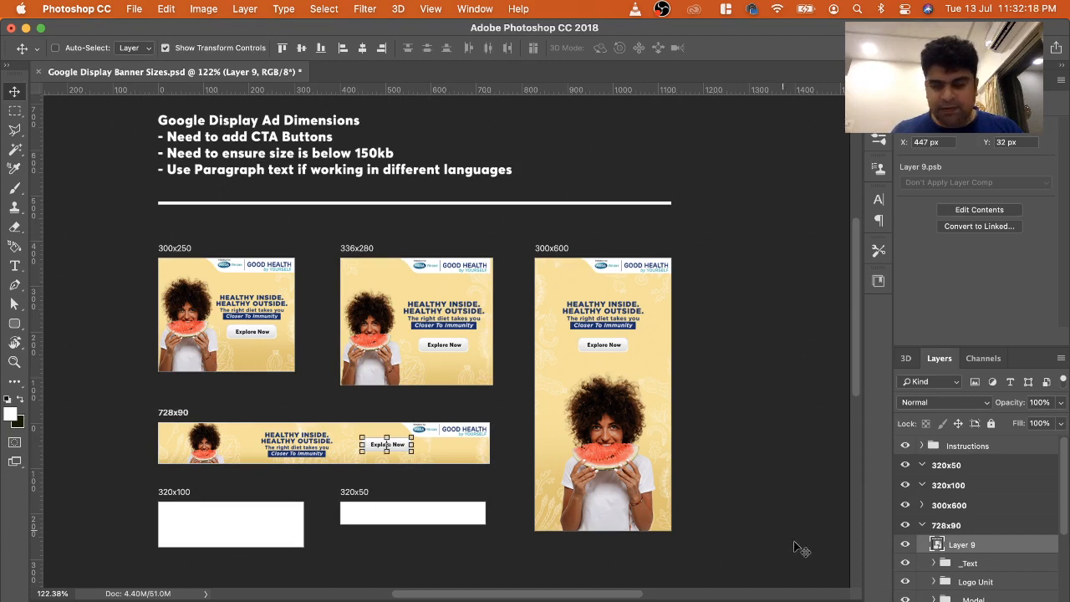
pyautogui.scroll(-1, 1003, 558)
pyautogui.scroll(-4, 1003, 559)
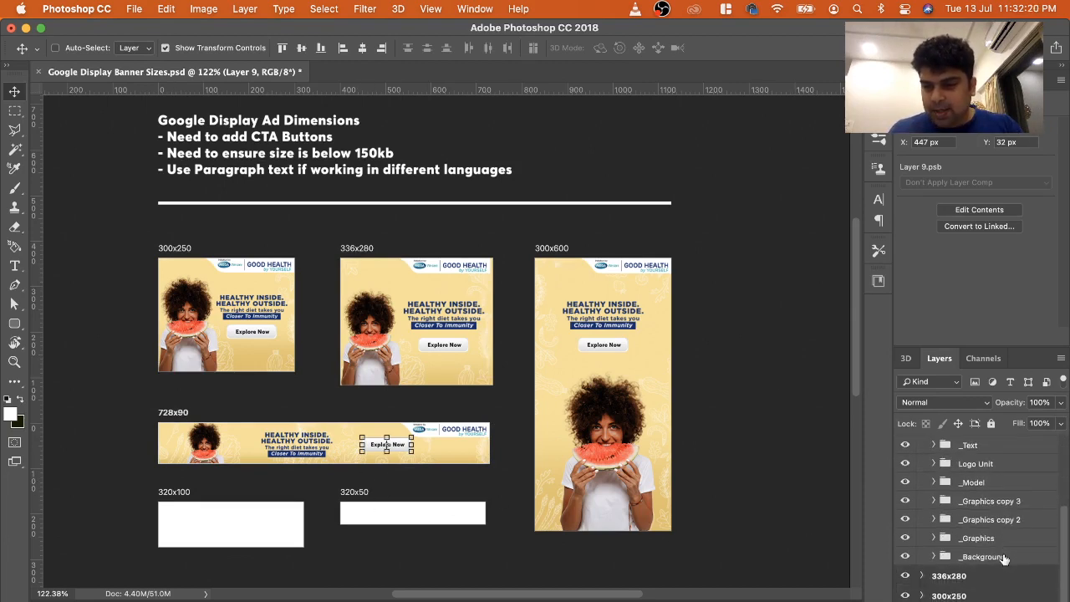
# Duplicate the full set of layers and groups in the 728x90 artboard, from Layer 9 through _Background
pyautogui.keyDown('shift'); pyautogui.click(991, 559); pyautogui.keyUp('shift')
pyautogui.scroll(5, 987, 490)
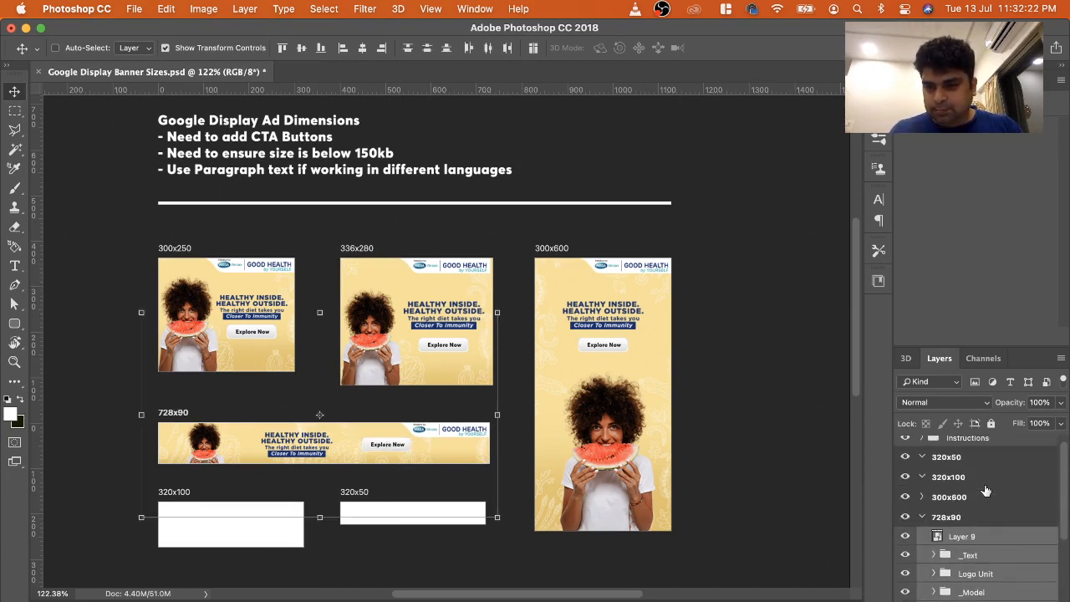
pyautogui.moveTo(989, 547); pyautogui.dragTo(1000, 555)
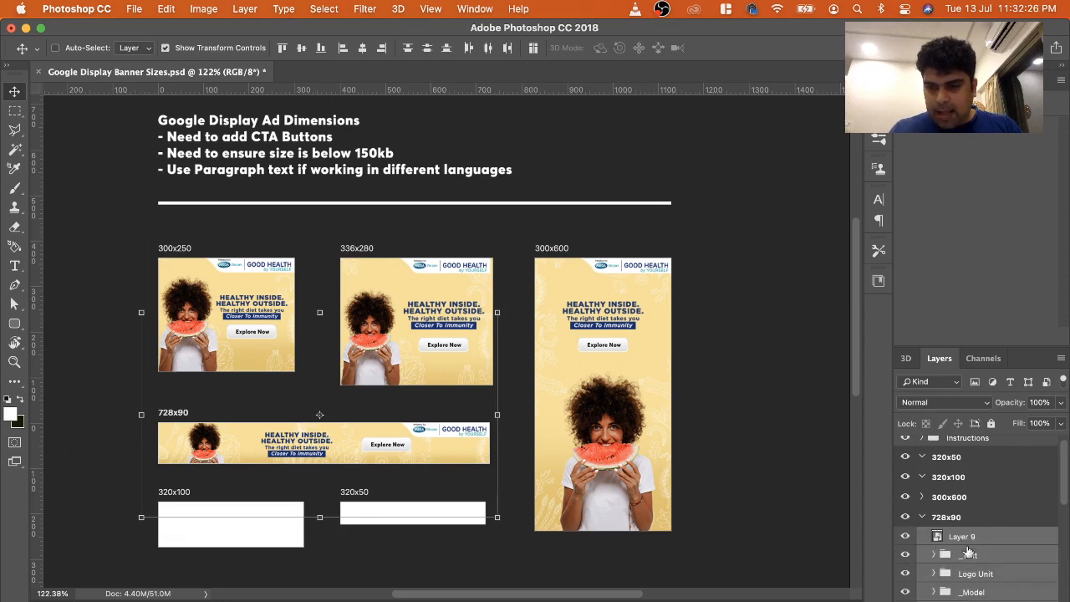
pyautogui.scroll(1, 969, 545)
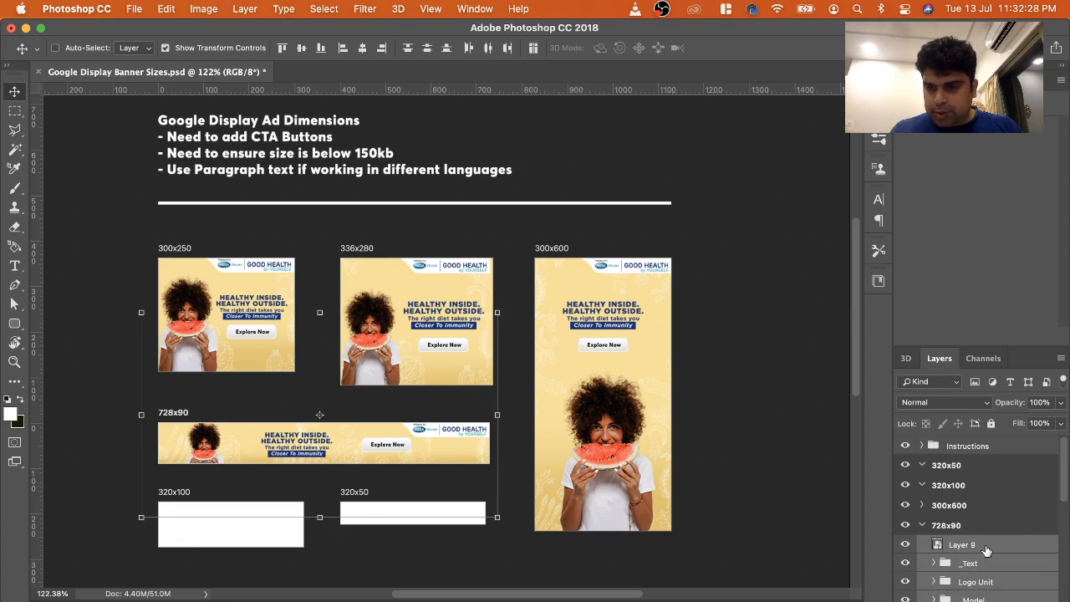
# Try to move the duplicated 728x90 layer set into the 320x50 artboard, undoing each attempt
pyautogui.moveTo(978, 549); pyautogui.dragTo(974, 466)
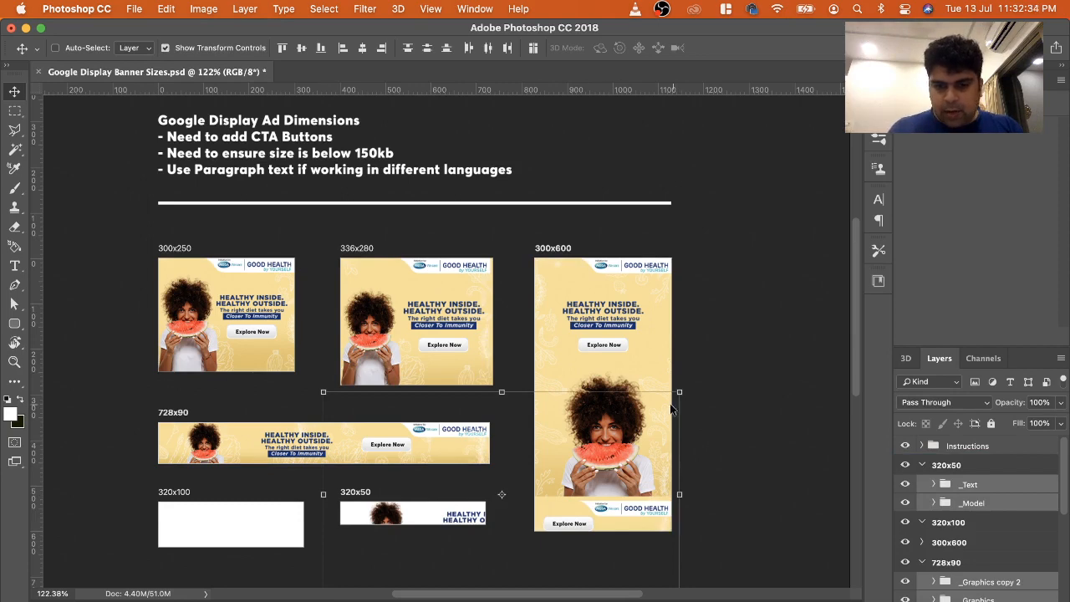
pyautogui.scroll(-1, 424, 485)
pyautogui.scroll(-4, 424, 485)
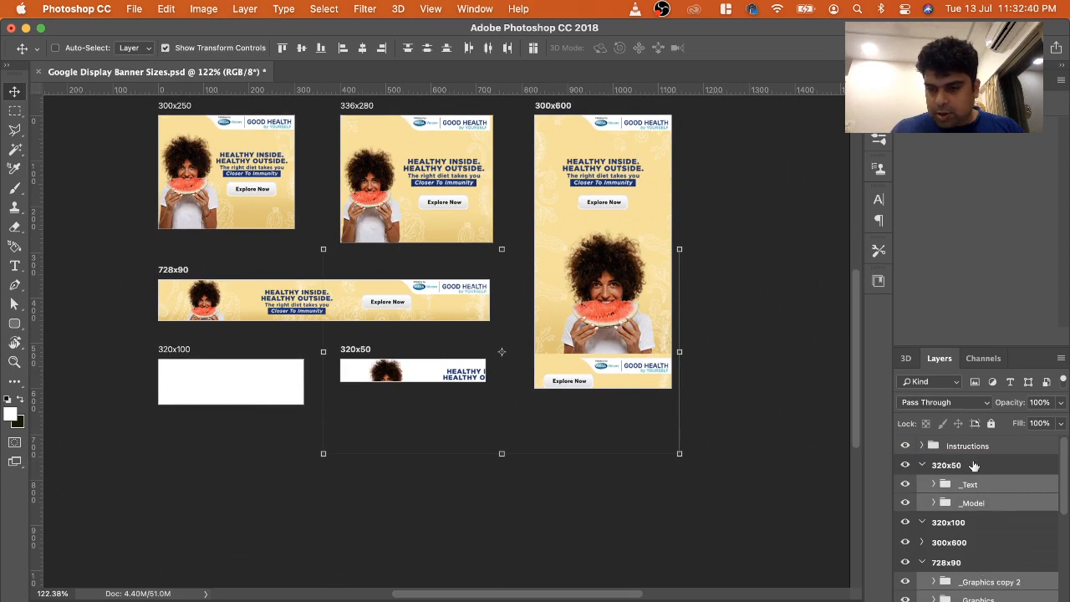
pyautogui.press('super+z')
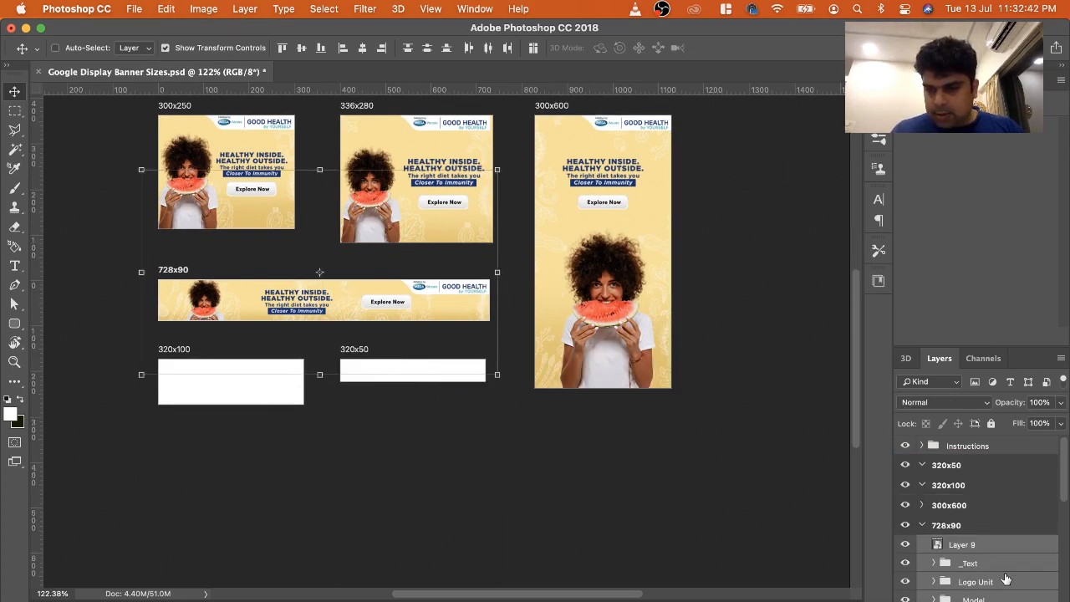
pyautogui.moveTo(1007, 581); pyautogui.dragTo(994, 470)
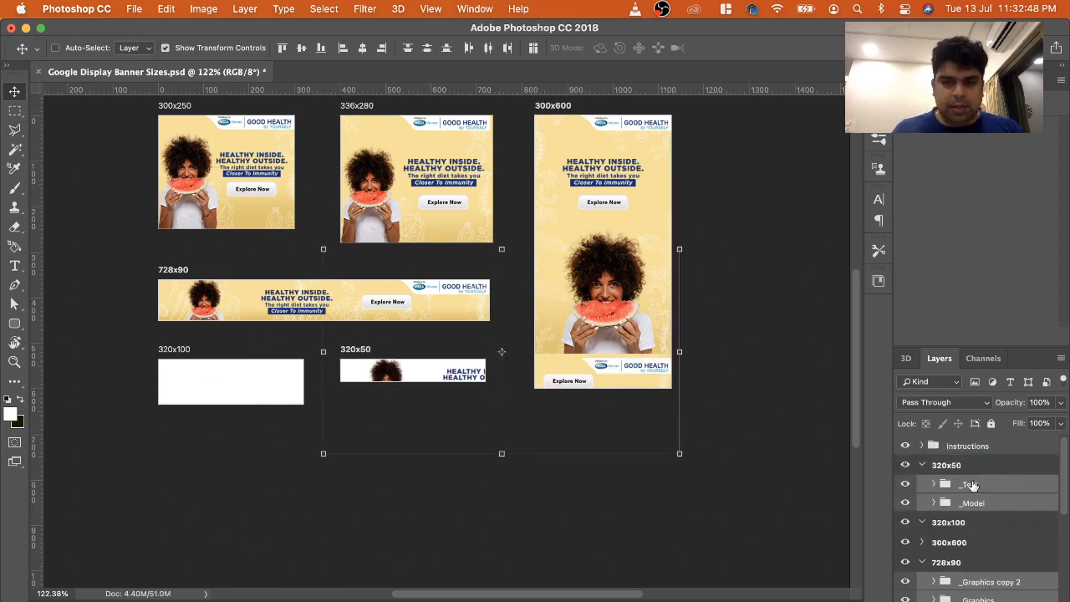
pyautogui.scroll(-3, 997, 511)
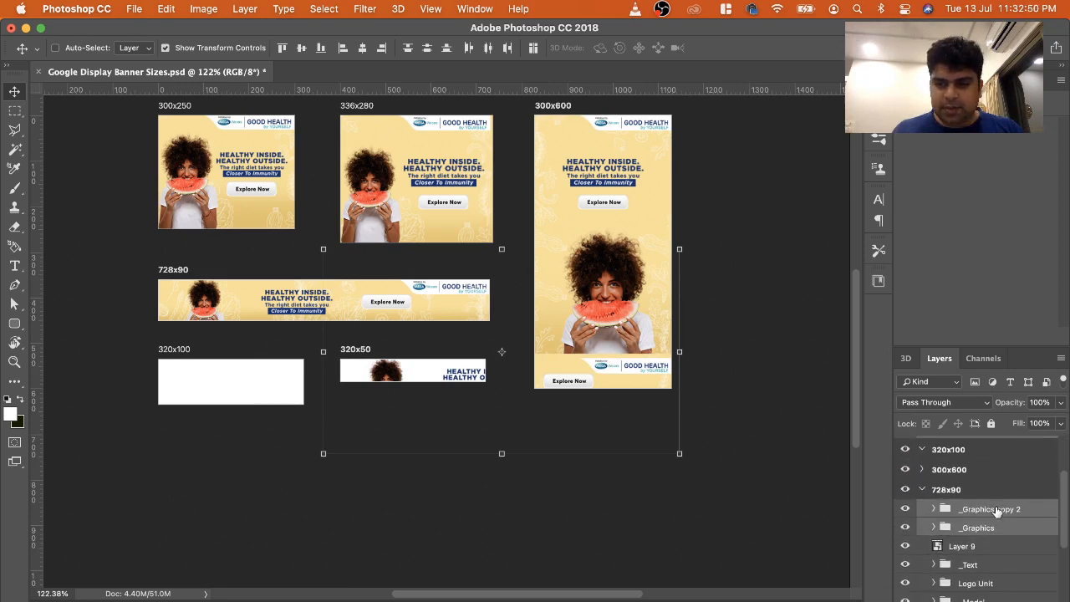
pyautogui.scroll(-8, 997, 511)
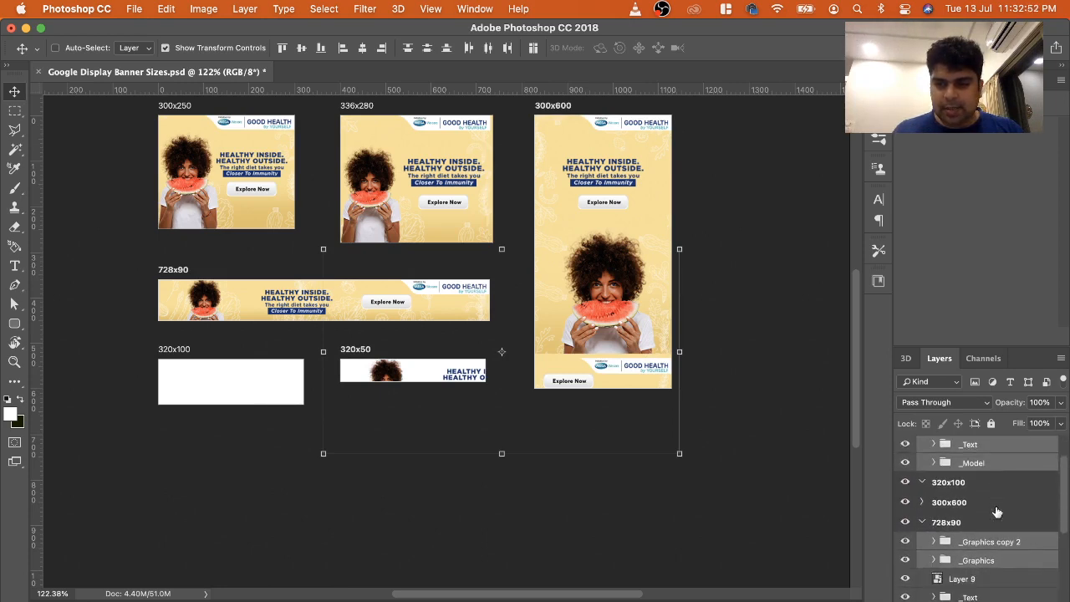
pyautogui.scroll(8, 996, 512)
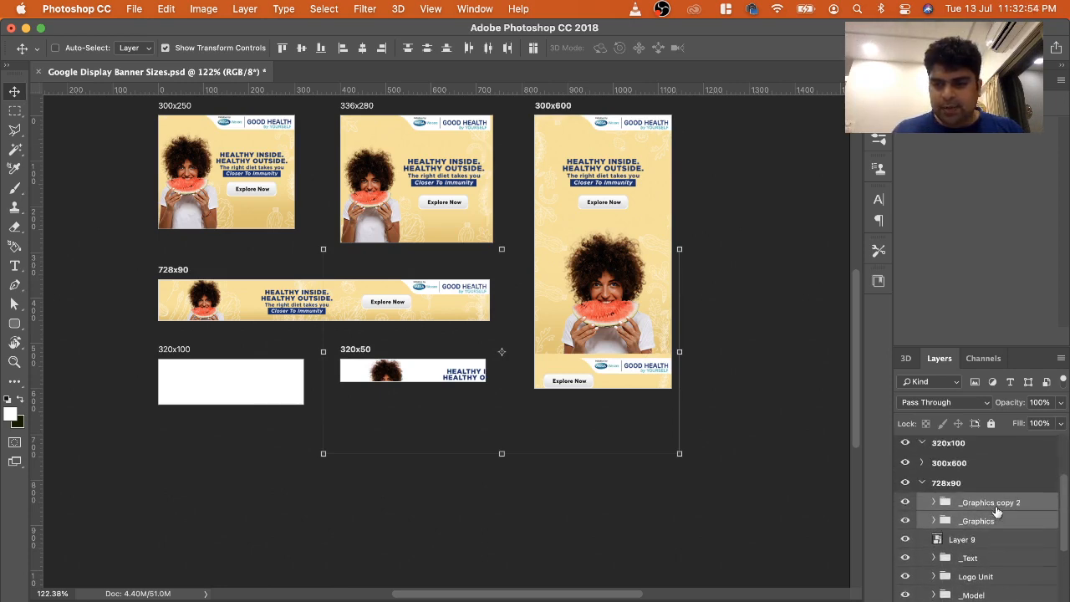
pyautogui.scroll(-6, 996, 511)
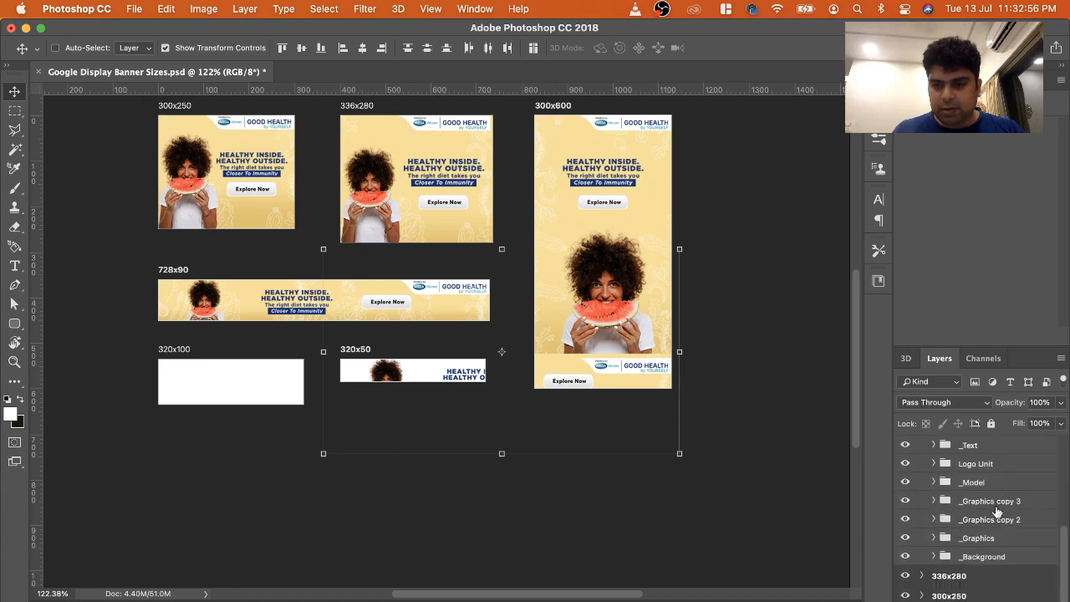
pyautogui.press('super+z')
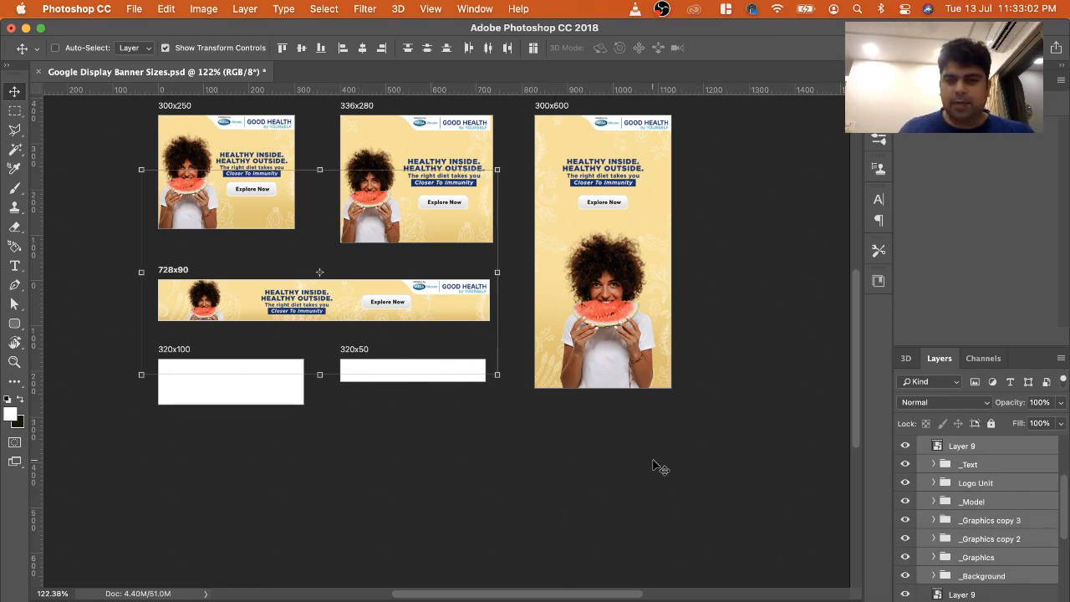
# Reselect the duplicated set from Layer 9 through _Background and move it from the 728x90 artboard to the 320x50 artboard
pyautogui.scroll(-2, 963, 545)
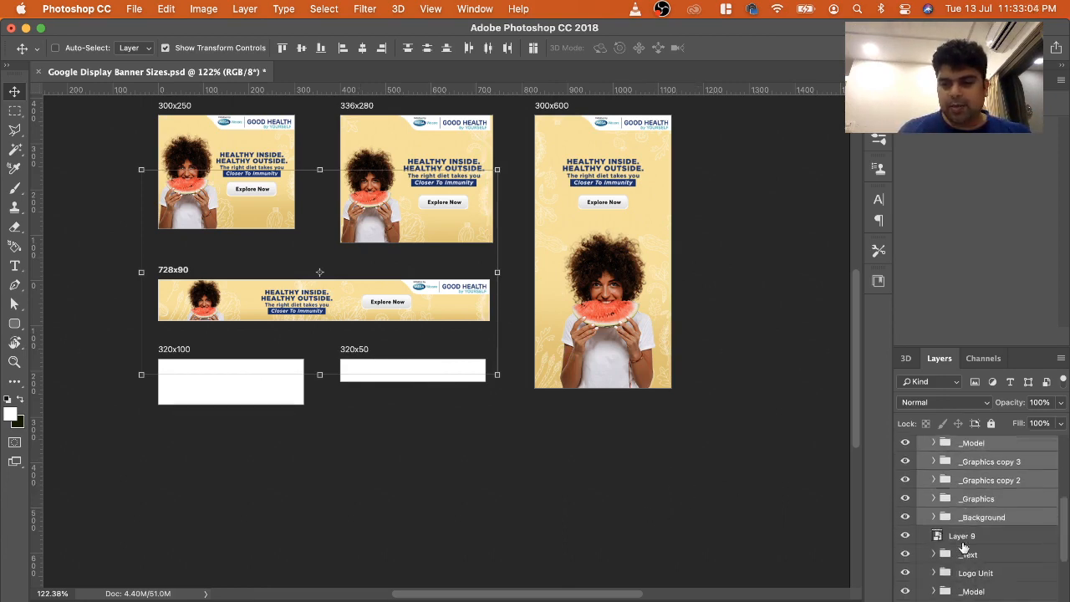
pyautogui.scroll(3, 964, 545)
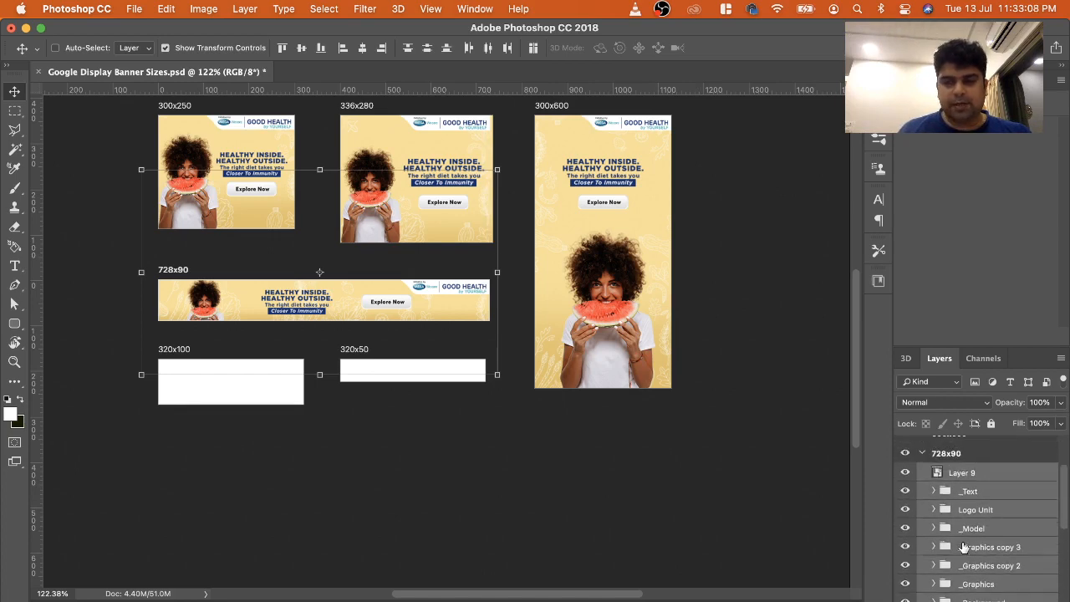
pyautogui.scroll(1, 963, 545)
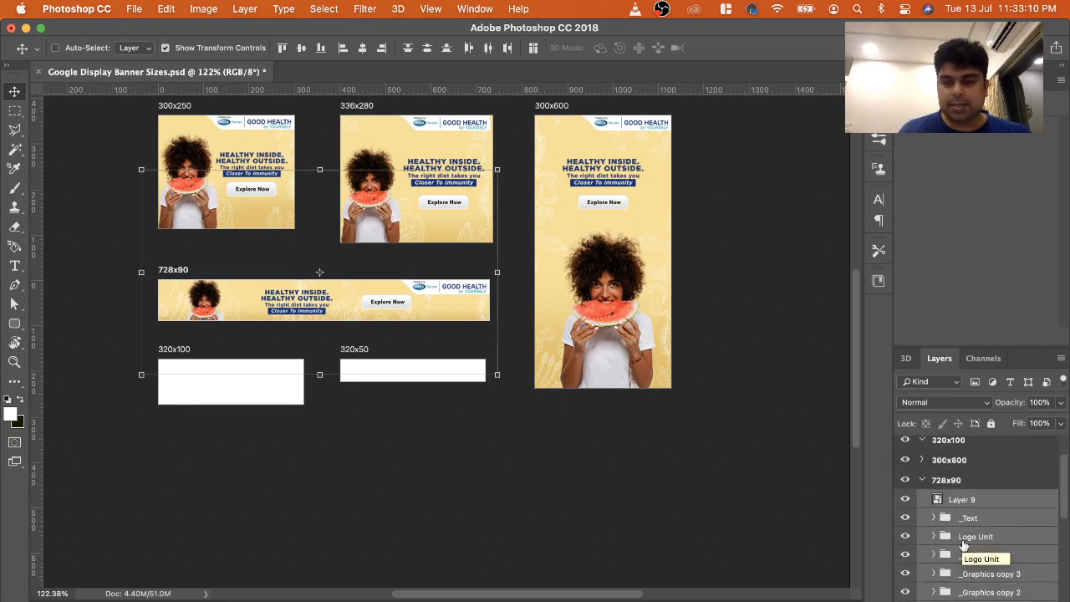
pyautogui.scroll(2, 1001, 513)
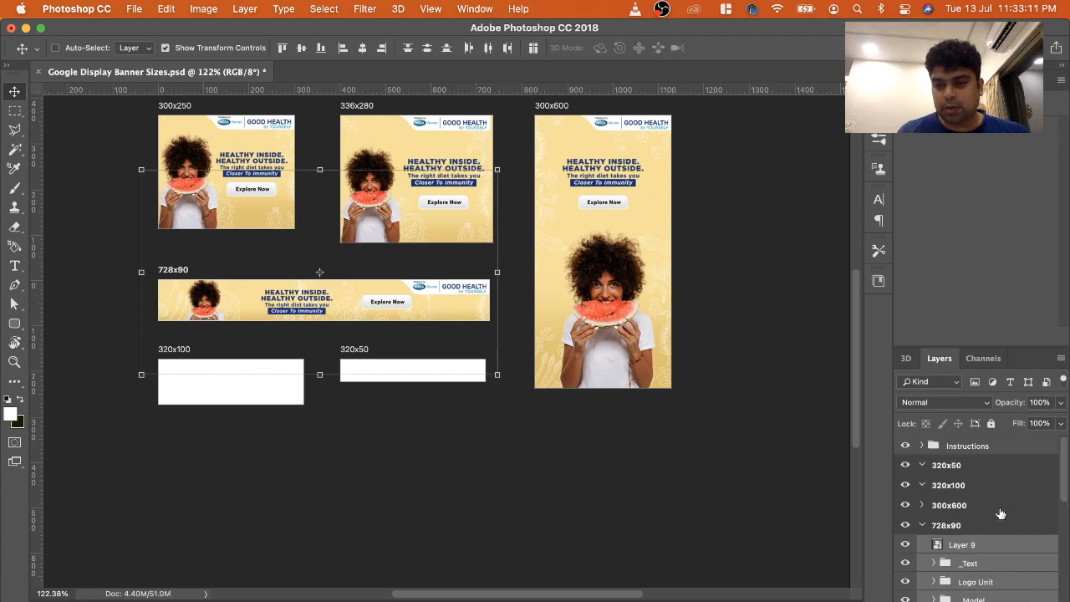
pyautogui.click(949, 466)
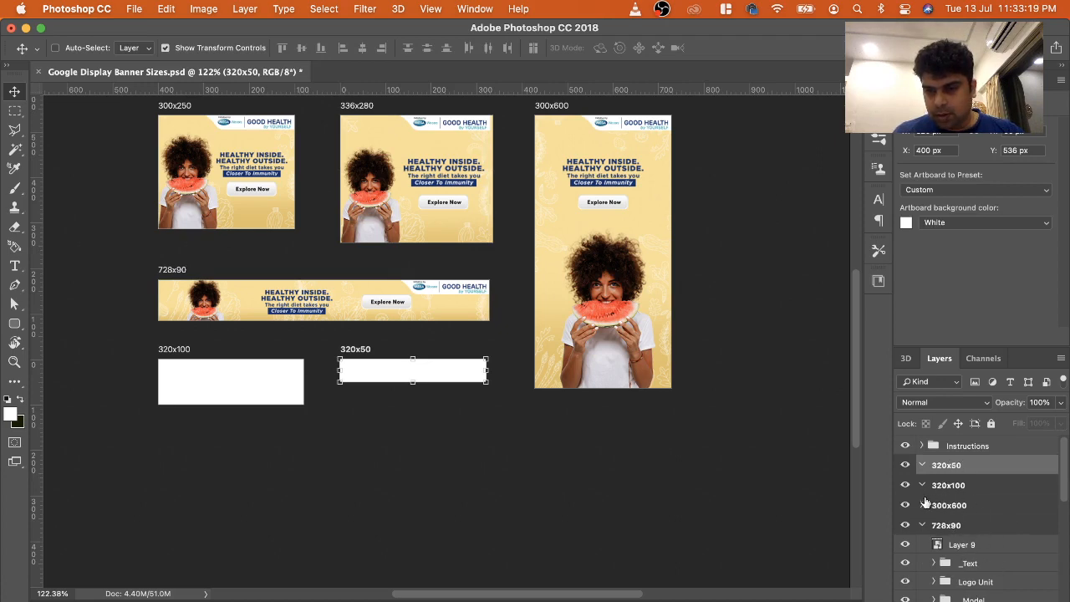
pyautogui.click(966, 552)
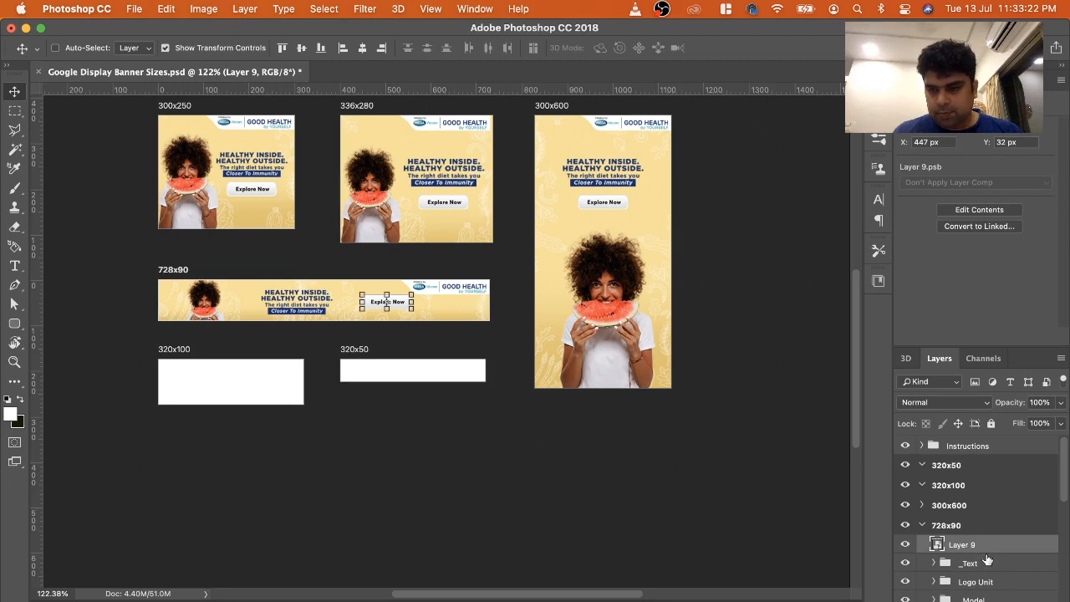
pyautogui.scroll(-5, 999, 556)
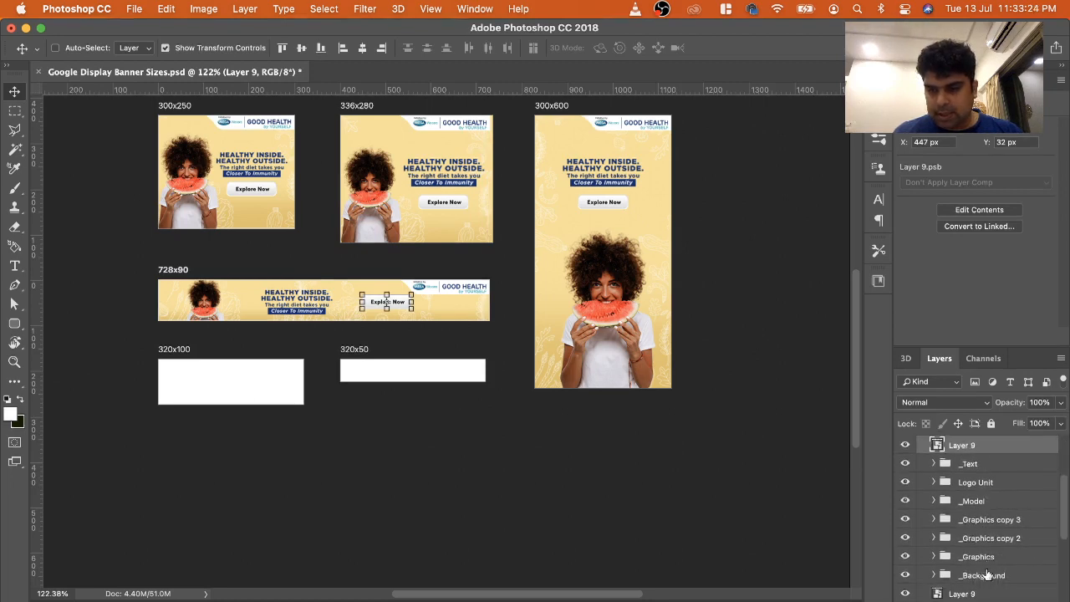
pyautogui.keyDown('shift'); pyautogui.click(986, 575); pyautogui.keyUp('shift')
pyautogui.scroll(4, 985, 494)
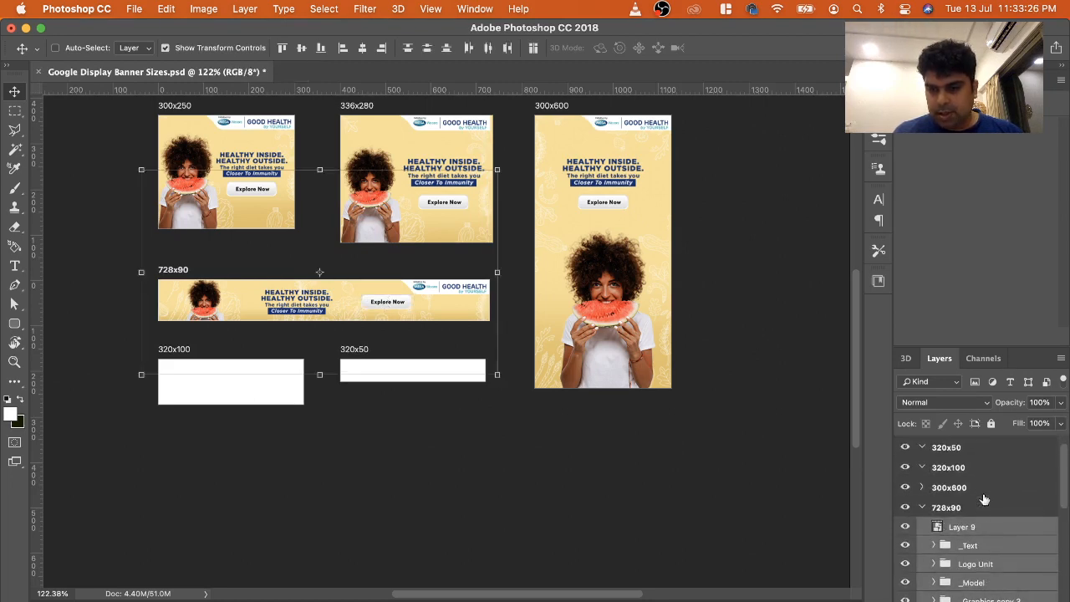
pyautogui.moveTo(981, 559); pyautogui.dragTo(973, 457)
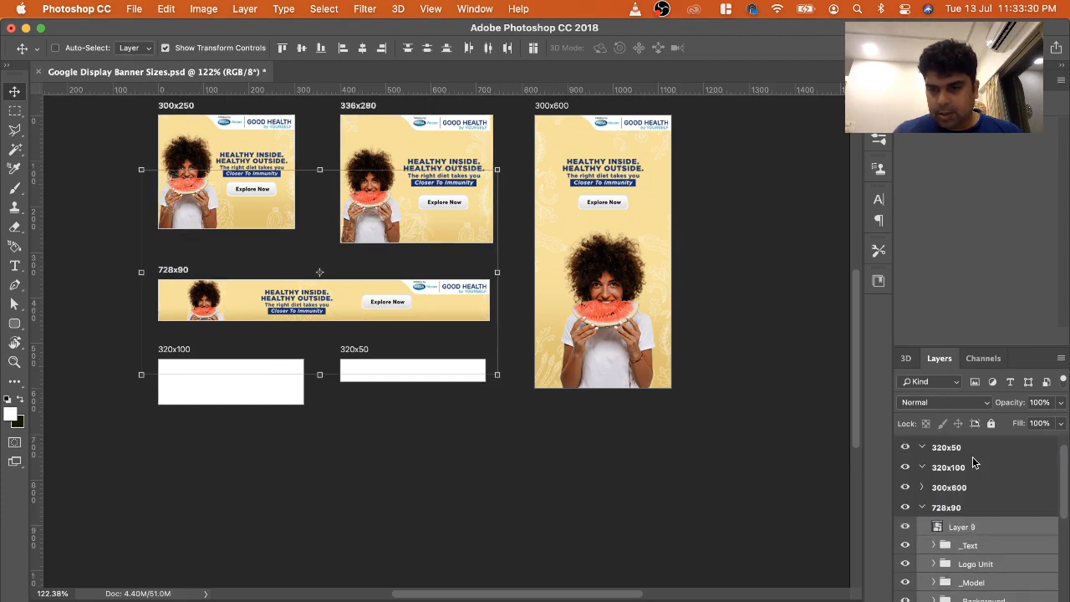
pyautogui.scroll(1, 972, 457)
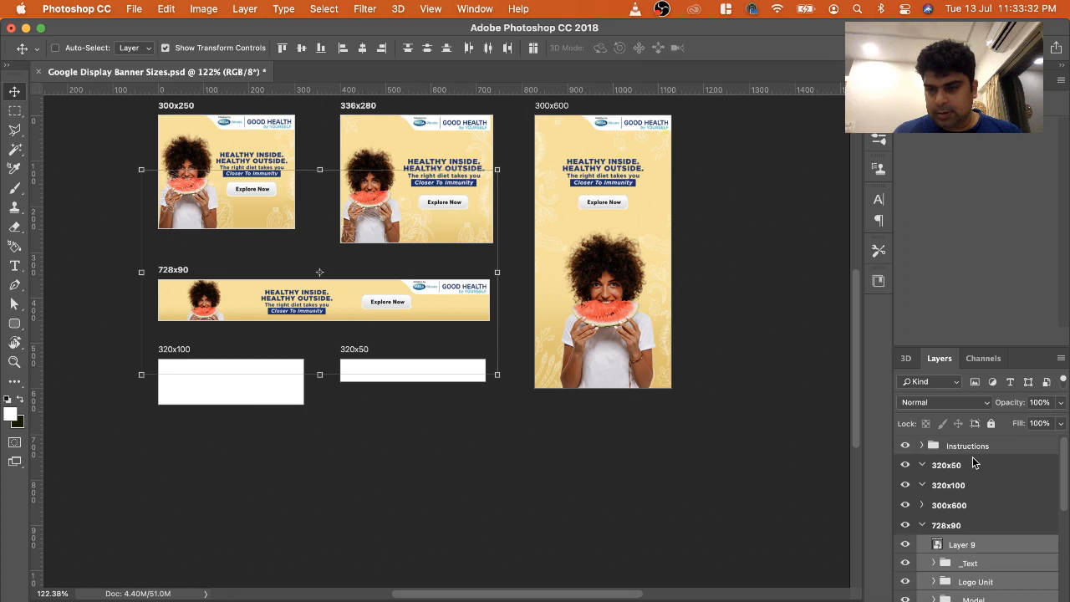
pyautogui.moveTo(980, 557); pyautogui.dragTo(977, 466)
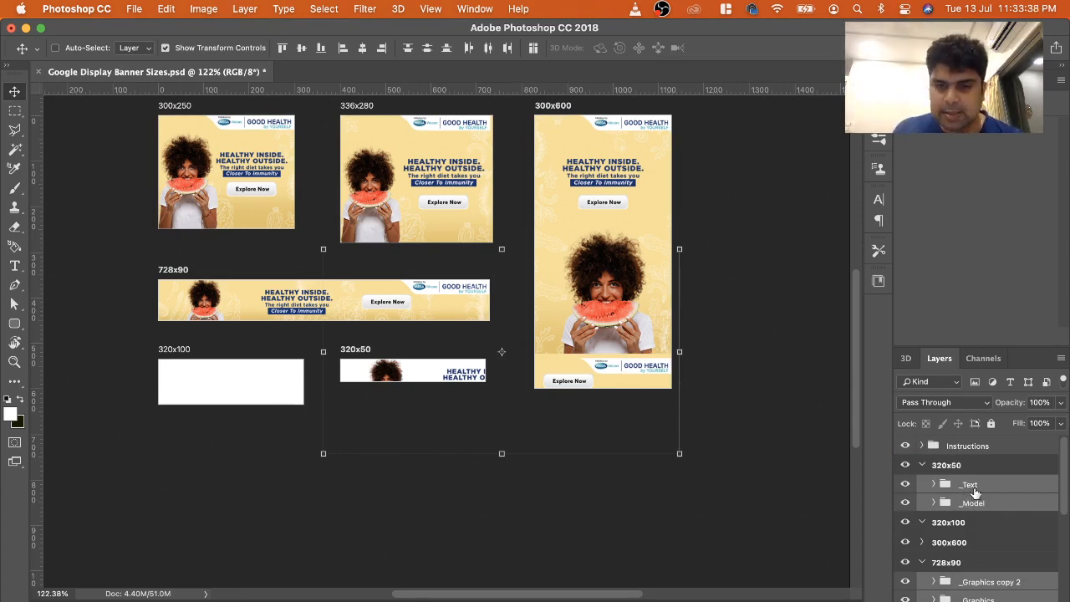
# Scale the _Model group in the 320x50 artboard to about 53% and shift it toward the artboard's left end
pyautogui.click(972, 503)
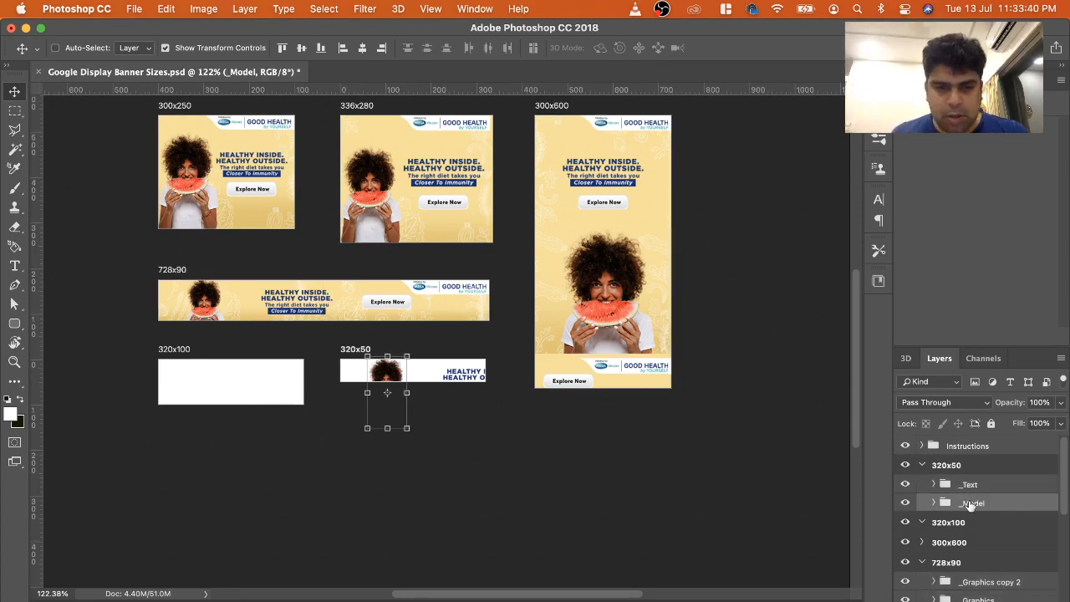
pyautogui.moveTo(405, 426); pyautogui.dragTo(386, 396)
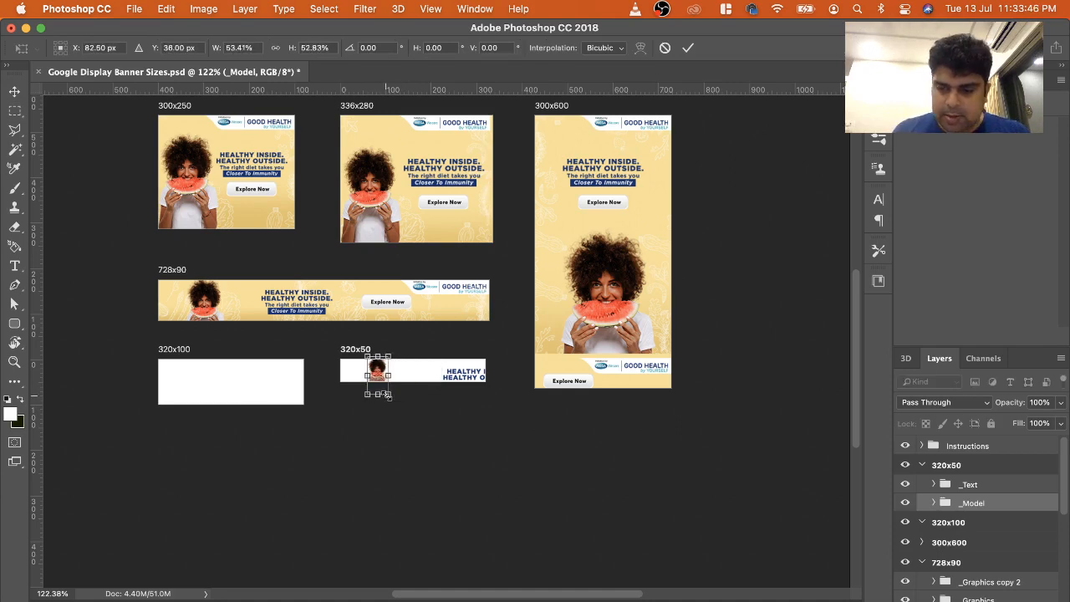
pyautogui.press('Return')
pyautogui.press('Left')
pyautogui.press('Left')
pyautogui.press('Left')
pyautogui.press('Left')
pyautogui.press('Left')
pyautogui.press('Left')
pyautogui.press('Left')
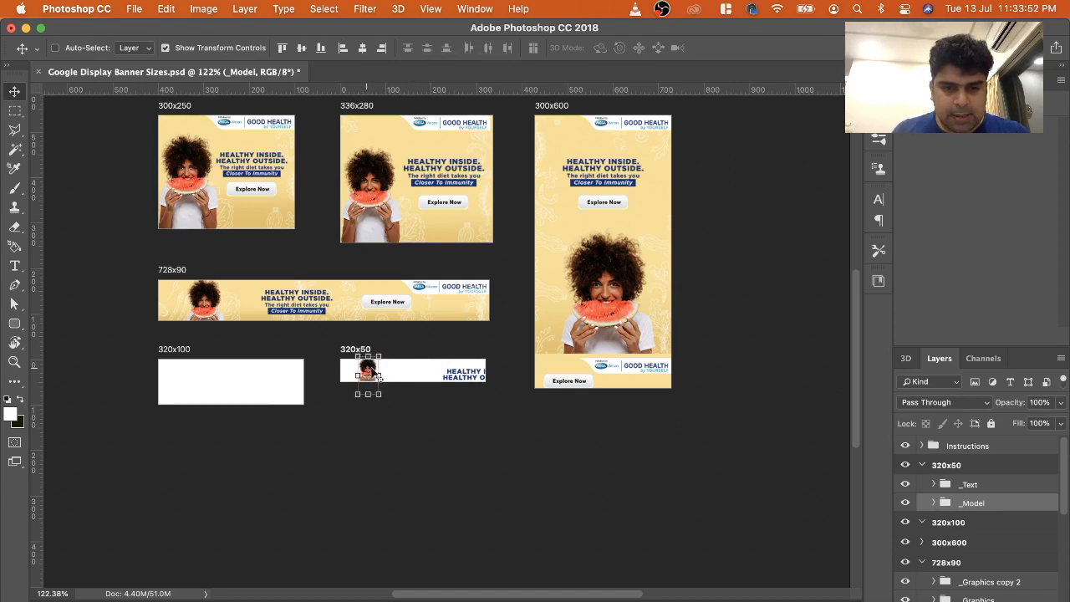
pyautogui.moveTo(379, 378); pyautogui.dragTo(372, 378)
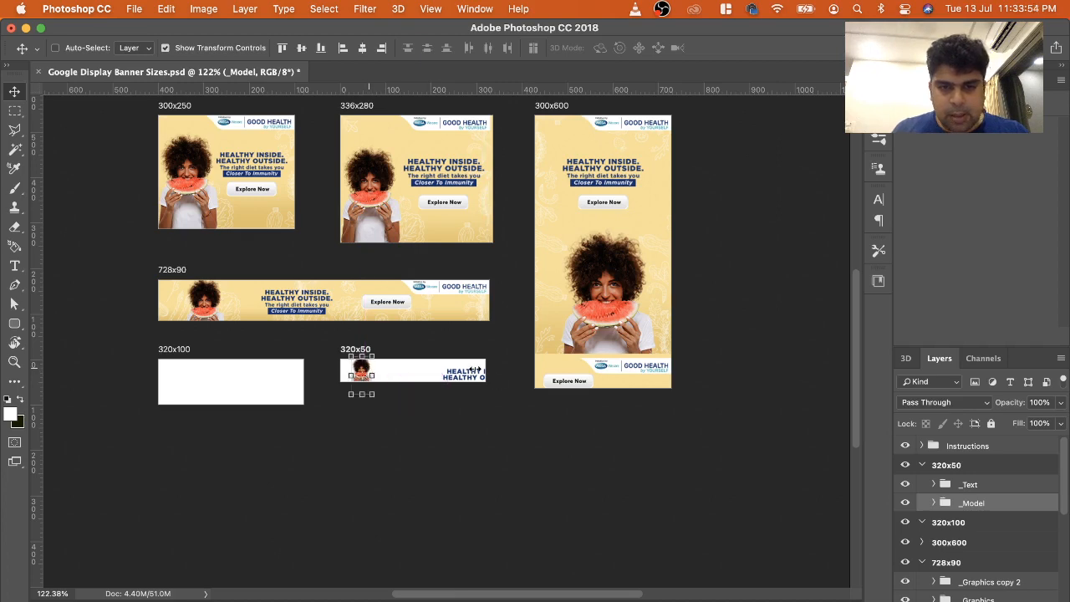
# Move the whole _Text group beside the model in the 320x50 artboard and nudge it up to the artboard's lower edge
pyautogui.rightClick(459, 377)
pyautogui.click(489, 377)
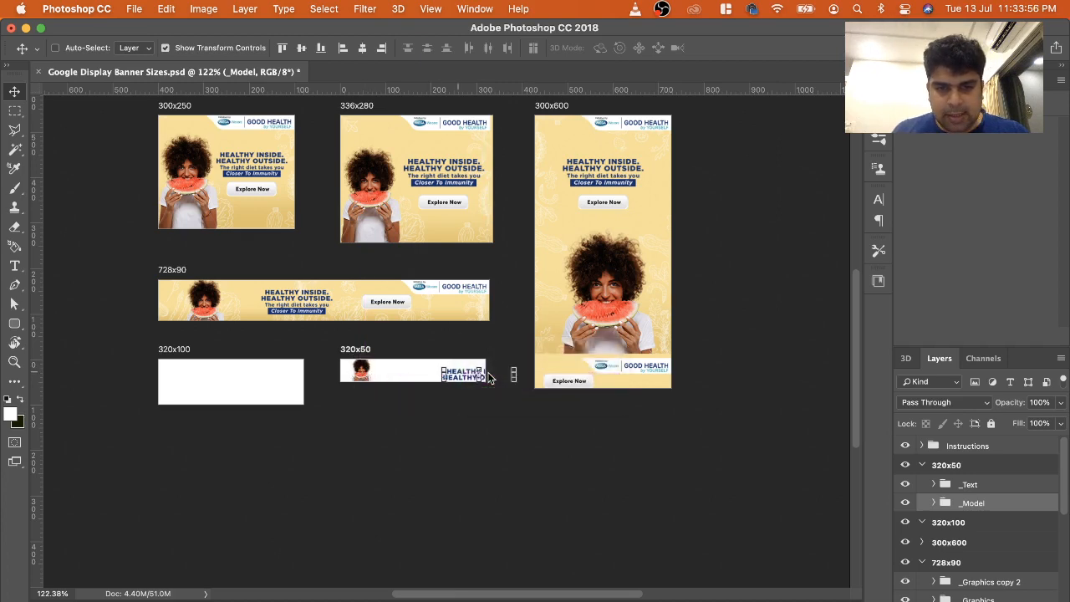
pyautogui.keyDown('super'); pyautogui.click(458, 371); pyautogui.keyUp('super')
pyautogui.rightClick(457, 370)
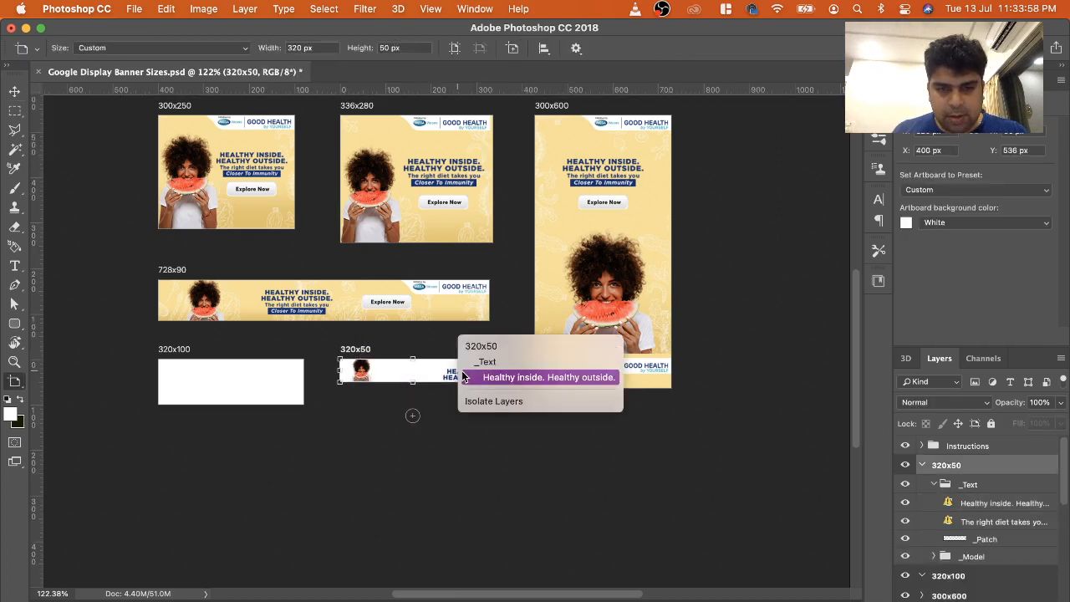
pyautogui.click(468, 362)
pyautogui.moveTo(470, 377); pyautogui.dragTo(396, 367)
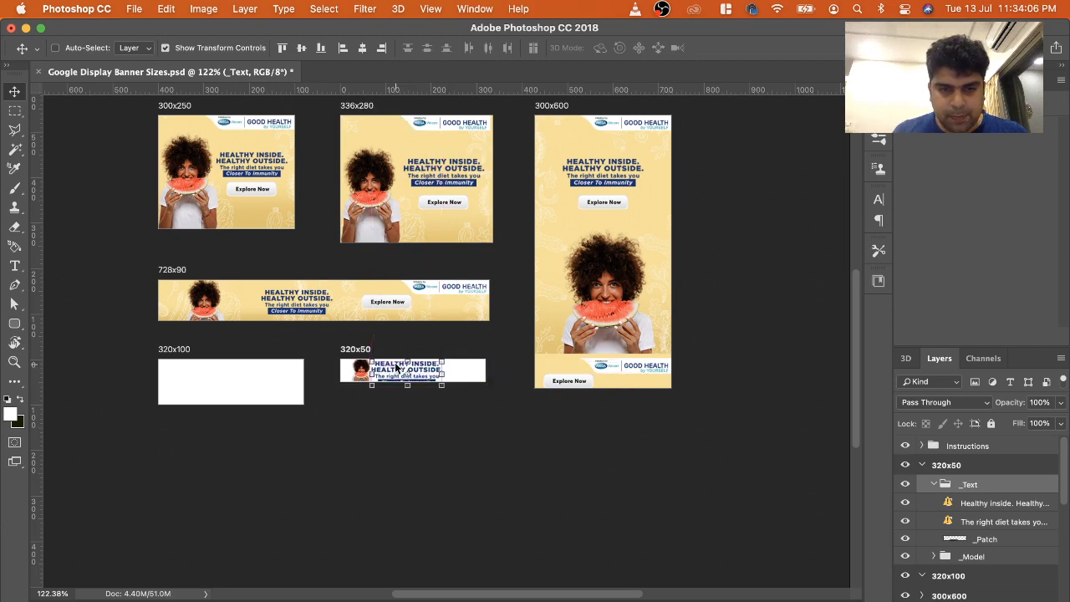
pyautogui.press('Up')
pyautogui.press('Up')
pyautogui.press('Up')
pyautogui.press('Up')
pyautogui.press('Up')
pyautogui.press('Up')
pyautogui.press('Up')
pyautogui.press('Up')
pyautogui.press('Up')
pyautogui.press('Up')
pyautogui.press('Up')
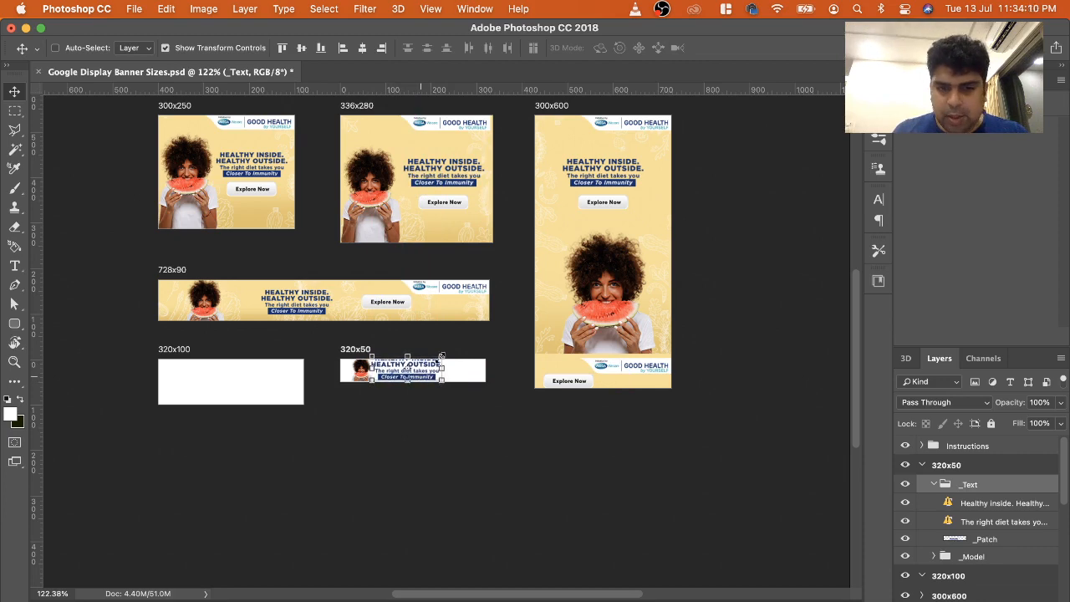
# Scale the _Text group in the 320x50 artboard down to about 80% so it fits the banner height
pyautogui.press('cmd+t')
pyautogui.click(507, 332)
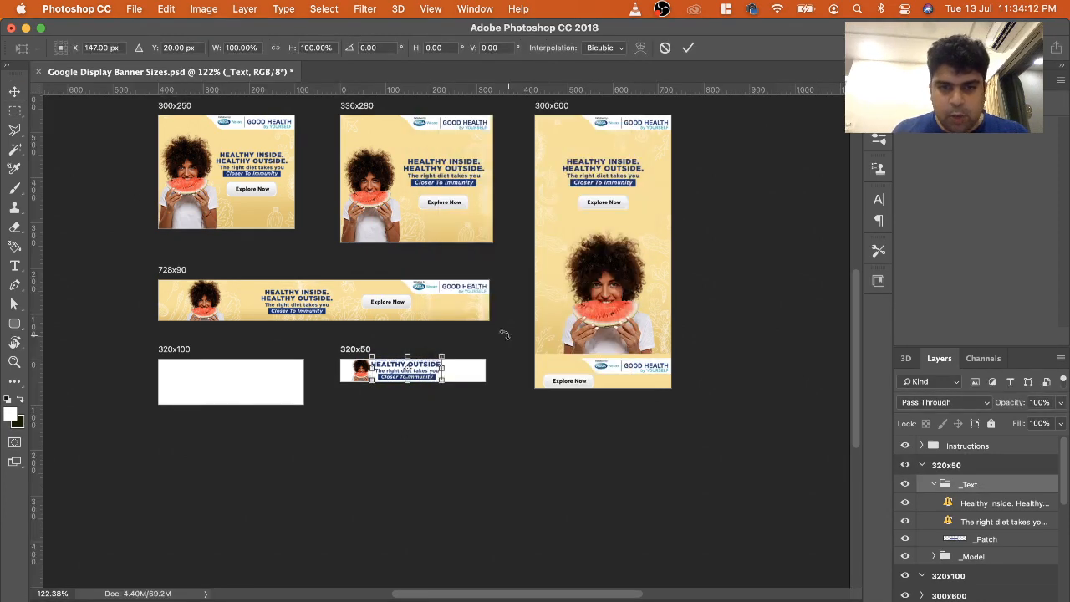
pyautogui.moveTo(443, 357); pyautogui.dragTo(432, 363)
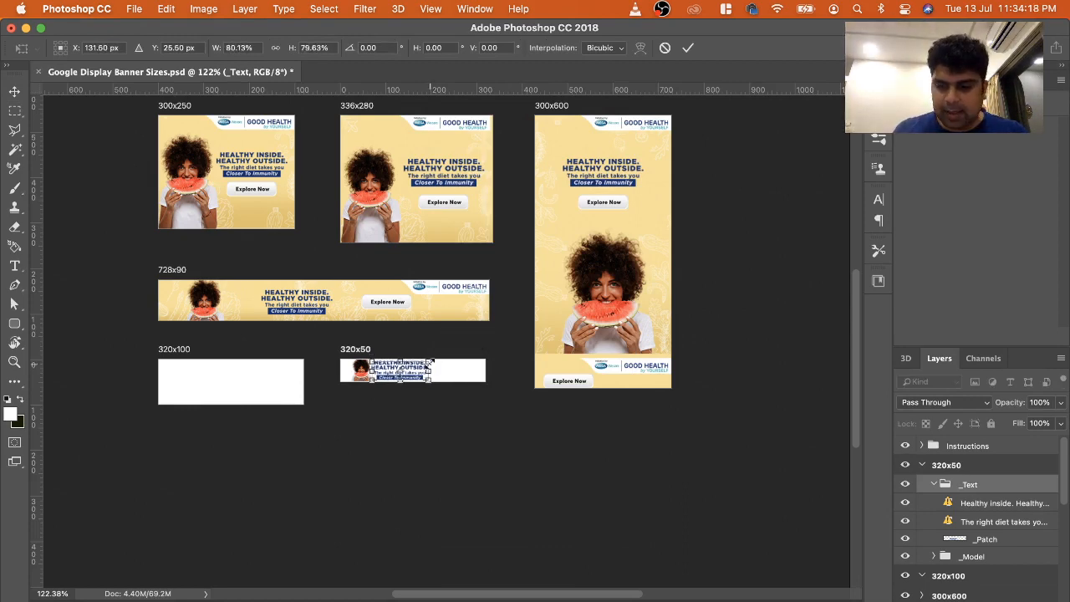
pyautogui.press('Return')
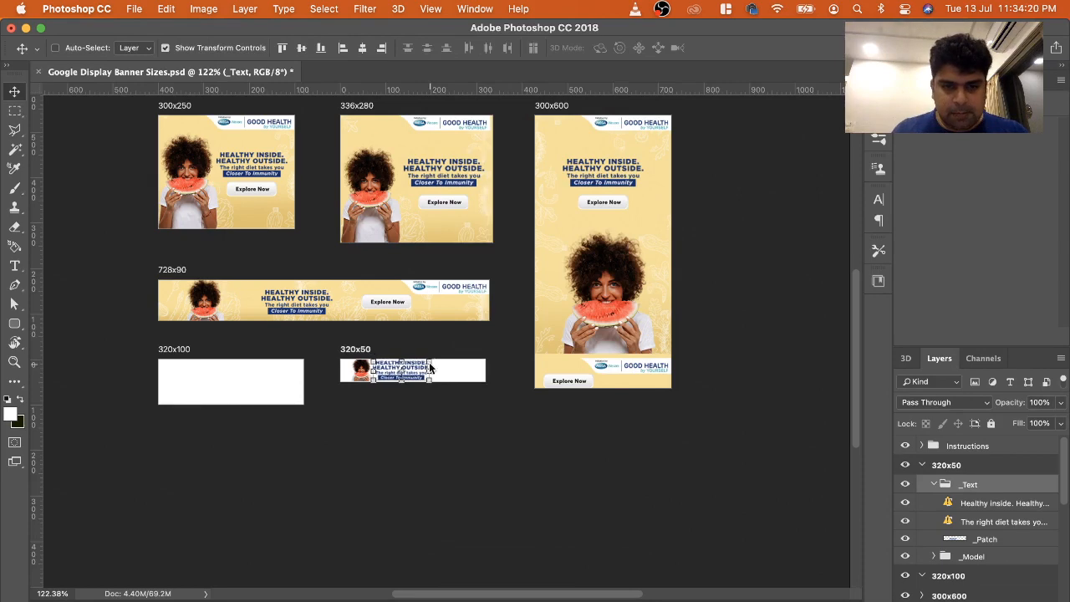
# Nudge the _Model group in the 320x50 artboard slightly toward the artboard's left edge
pyautogui.rightClick(363, 371)
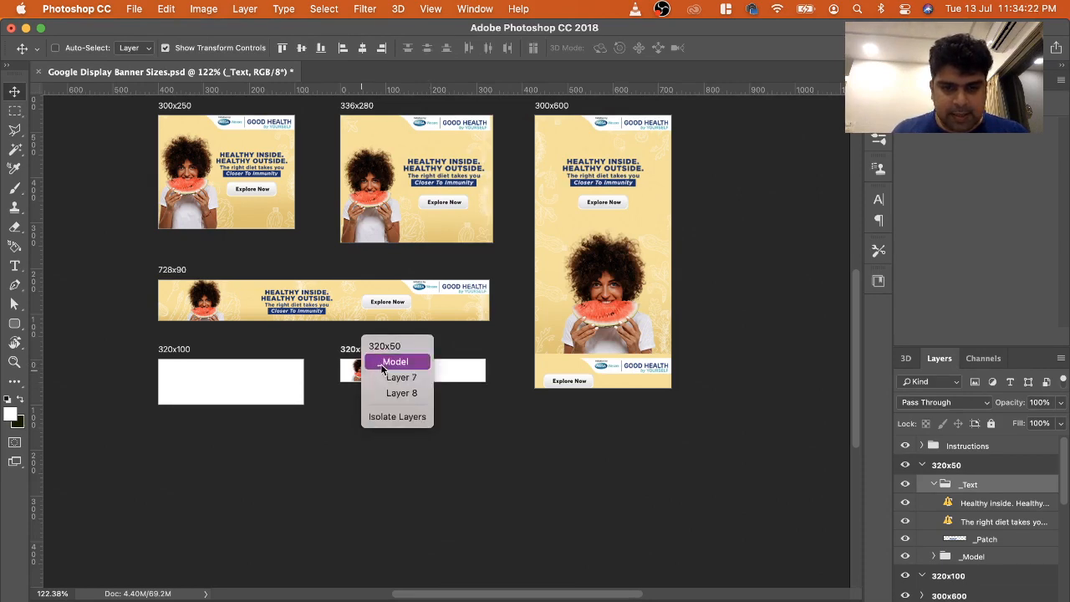
pyautogui.click(380, 362)
pyautogui.press('Left')
pyautogui.press('Left')
pyautogui.press('Left')
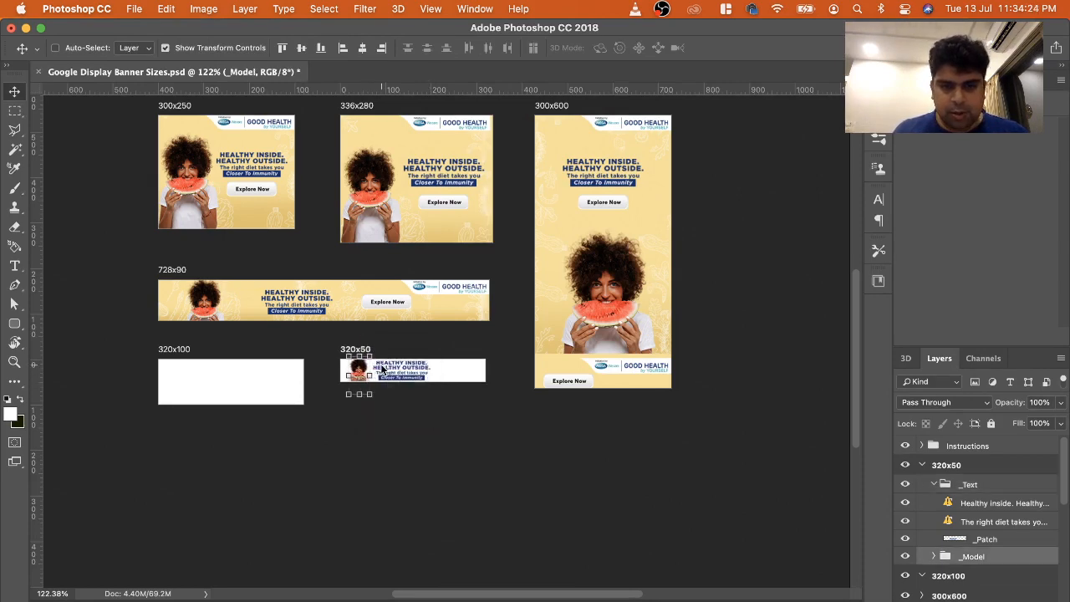
pyautogui.press('Right')
# Nudge the whole _Text group in the 320x50 artboard slightly right, away from the model
pyautogui.rightClick(422, 375)
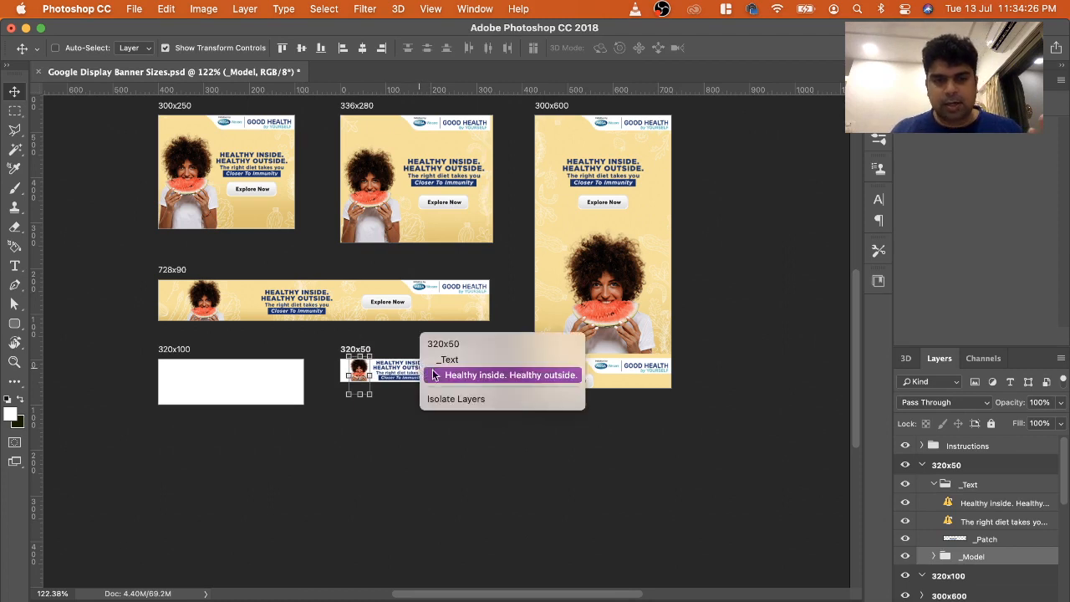
pyautogui.click(436, 360)
pyautogui.press('Right')
pyautogui.press('Right')
pyautogui.press('Right')
pyautogui.press('Right')
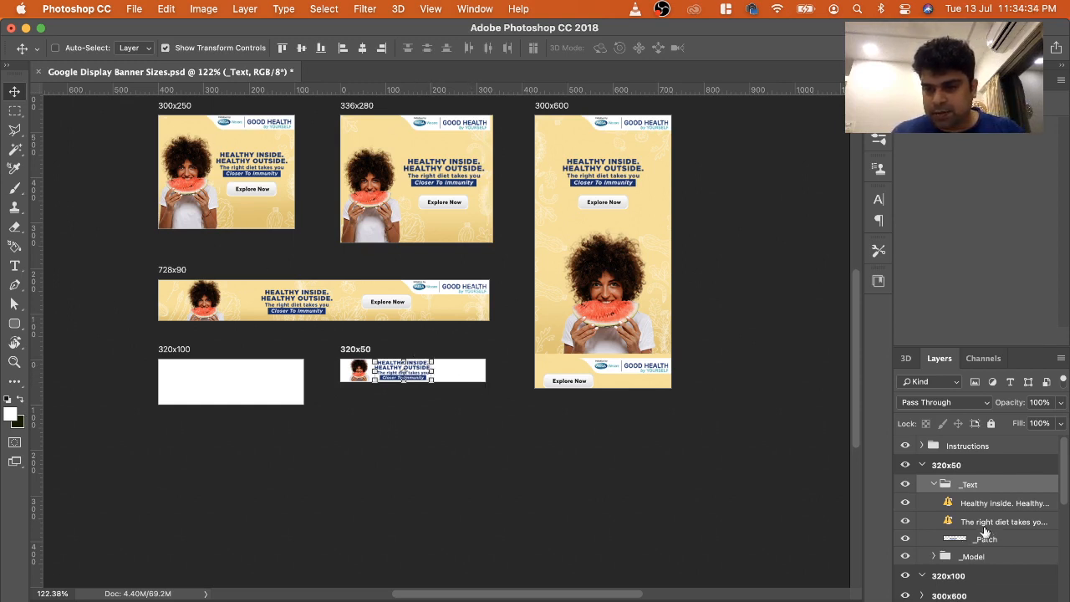
# Collapse the _Text group and try to move the uppermost _Graphics copy 2 and _Graphics groups from the 728x90 artboard into the 320x50 artboard
pyautogui.click(933, 485)
pyautogui.scroll(-2, 991, 530)
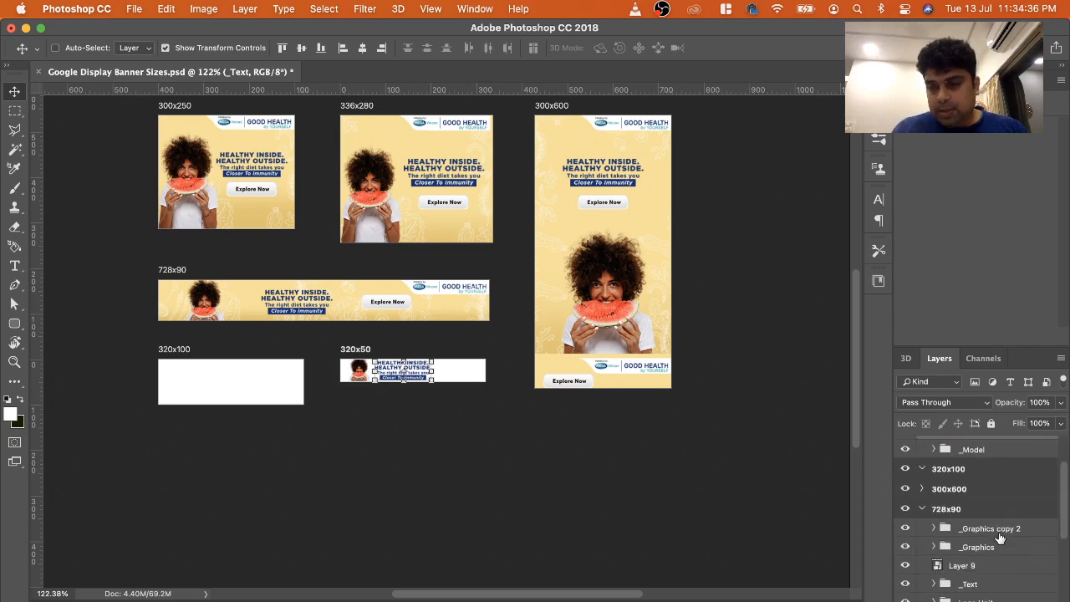
pyautogui.scroll(-5, 1001, 588)
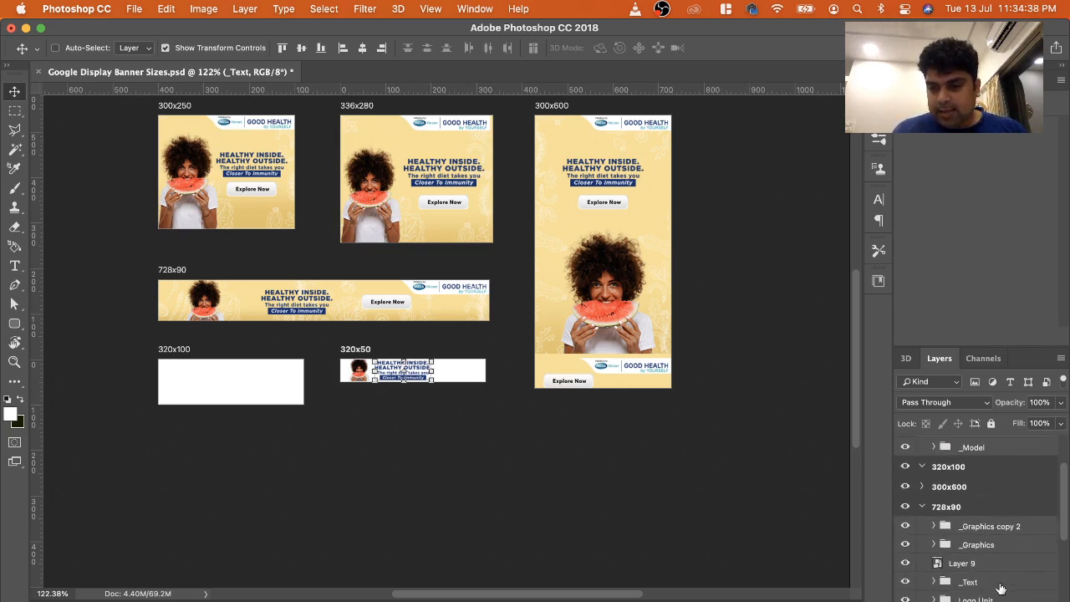
pyautogui.scroll(-3, 1001, 589)
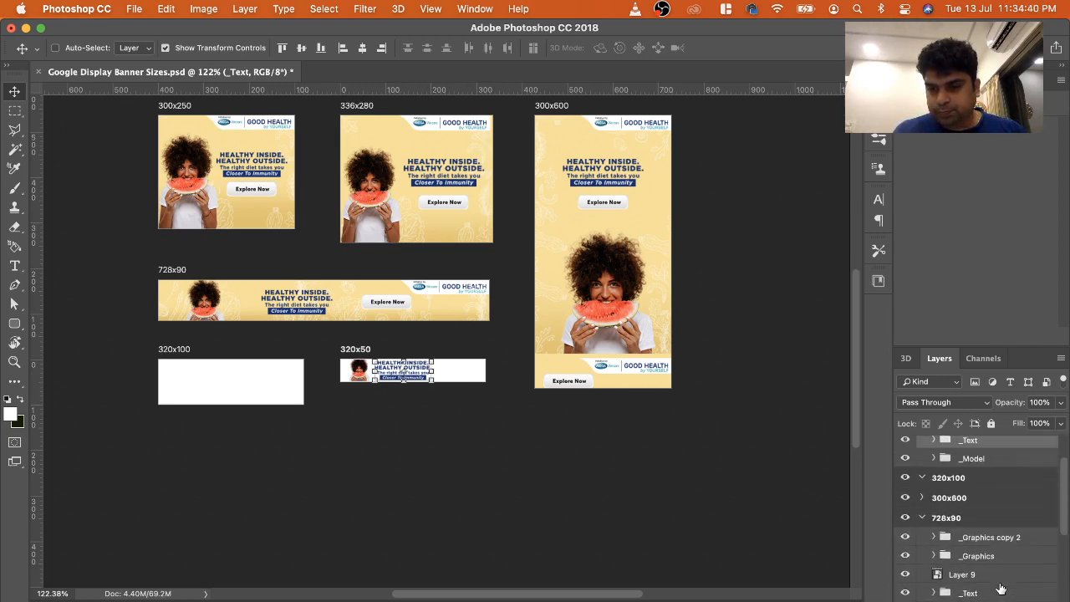
pyautogui.click(989, 538)
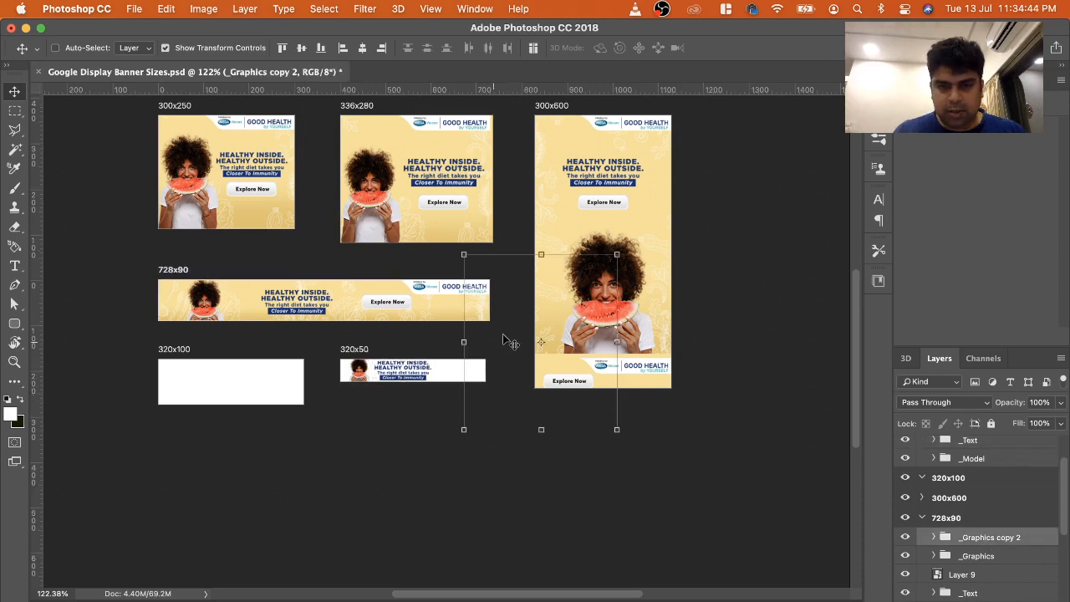
pyautogui.click(976, 556)
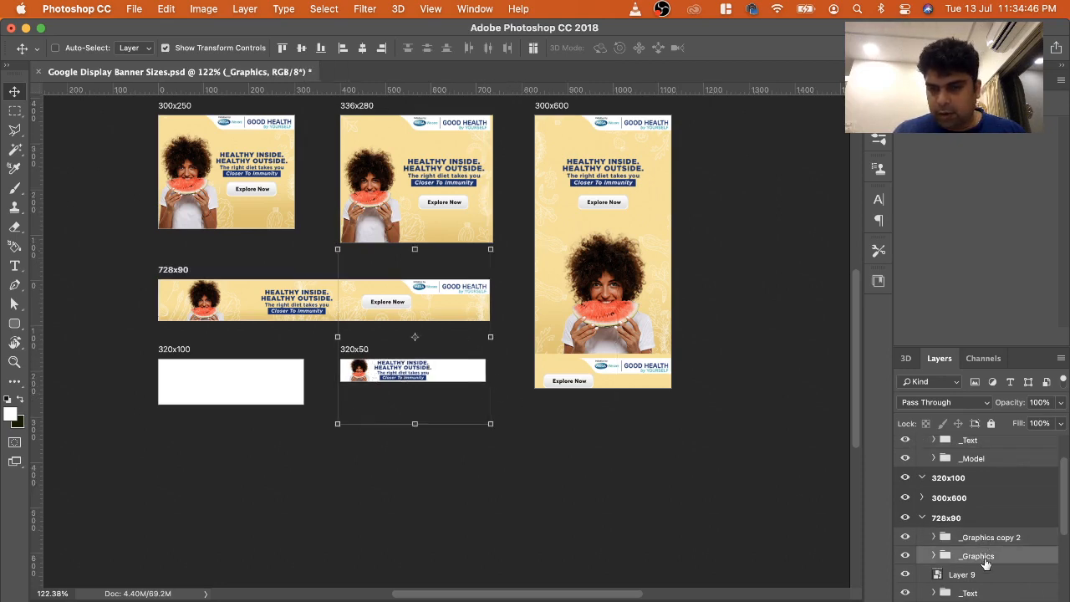
pyautogui.click(986, 538)
pyautogui.keyDown('shift'); pyautogui.click(987, 556); pyautogui.keyUp('shift')
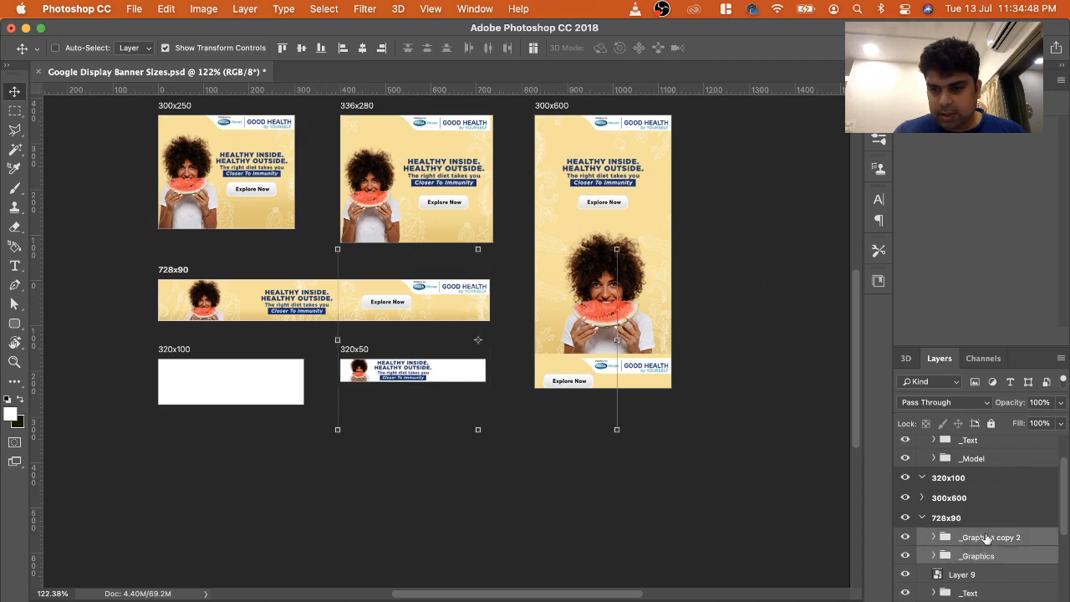
pyautogui.scroll(2, 986, 539)
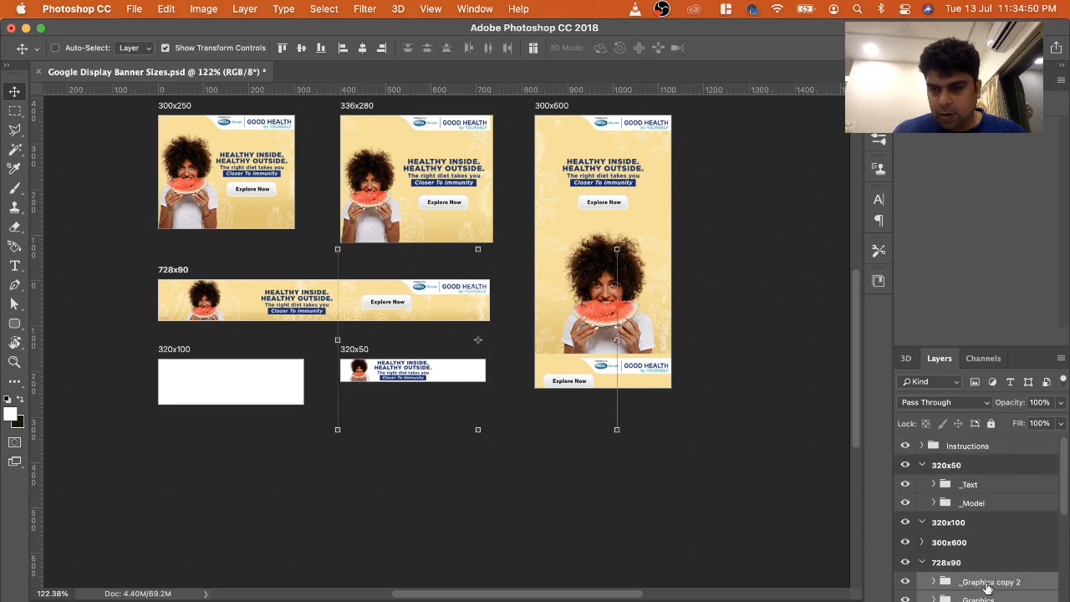
pyautogui.moveTo(983, 583); pyautogui.dragTo(979, 519)
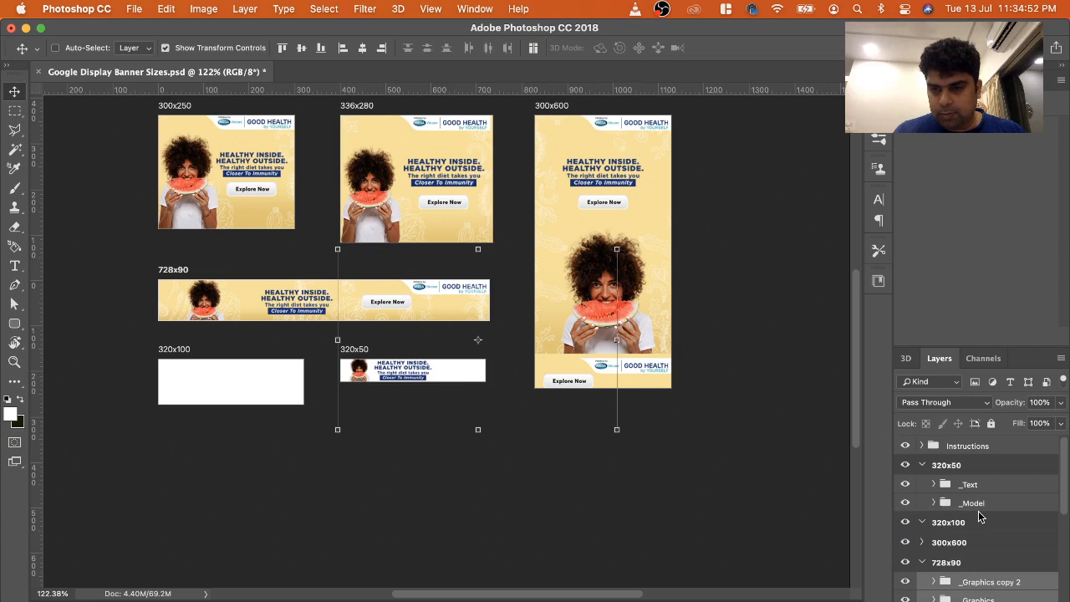
pyautogui.click(995, 589)
pyautogui.moveTo(995, 585); pyautogui.dragTo(979, 487)
pyautogui.click(988, 586)
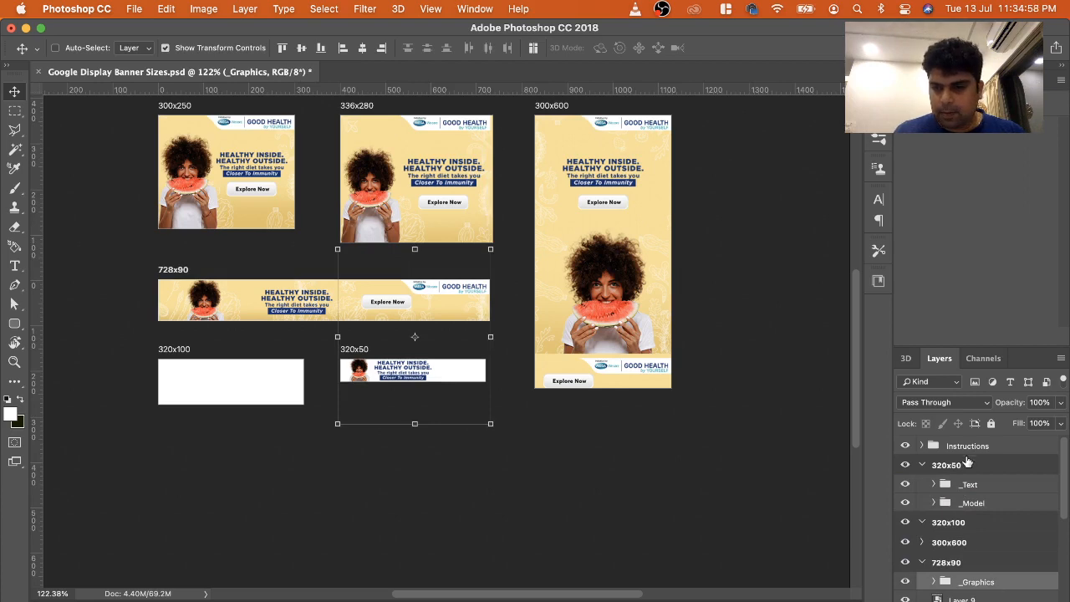
# Check the Instructions group and the 320x50, 320x100 and 300x600 artboards for the moved graphics group, leaving the latter two collapsed
pyautogui.click(933, 445)
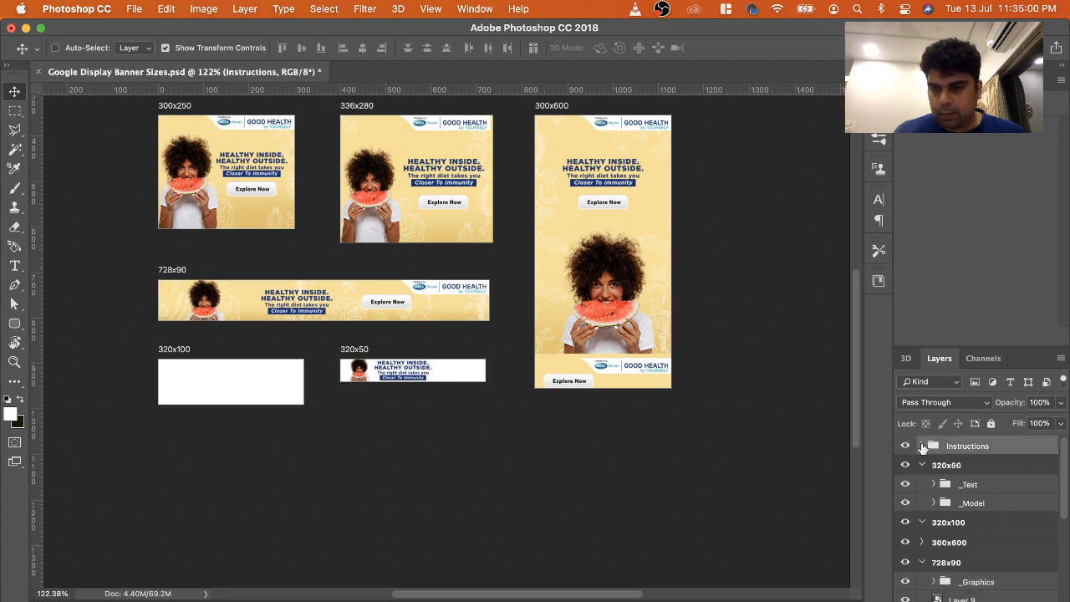
pyautogui.click(923, 445)
pyautogui.click(922, 445)
pyautogui.click(962, 487)
pyautogui.click(967, 502)
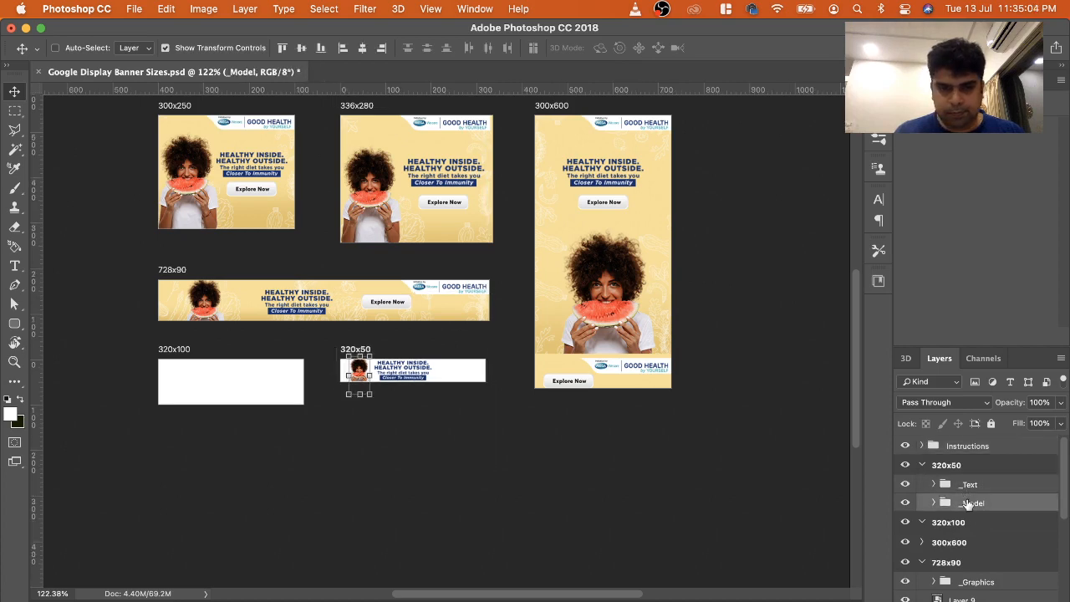
pyautogui.scroll(-2, 1008, 548)
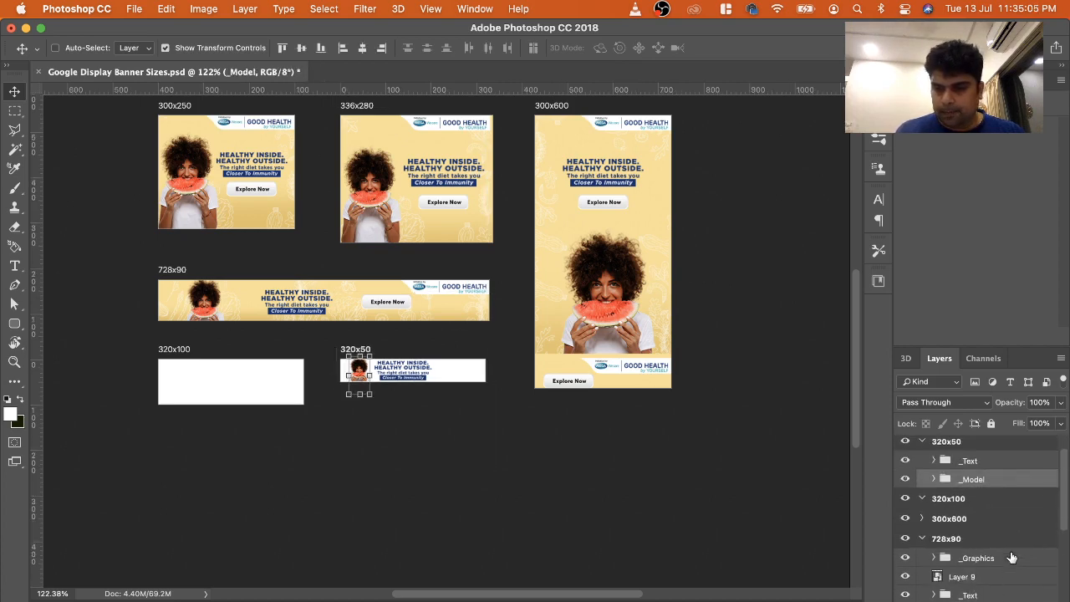
pyautogui.click(923, 499)
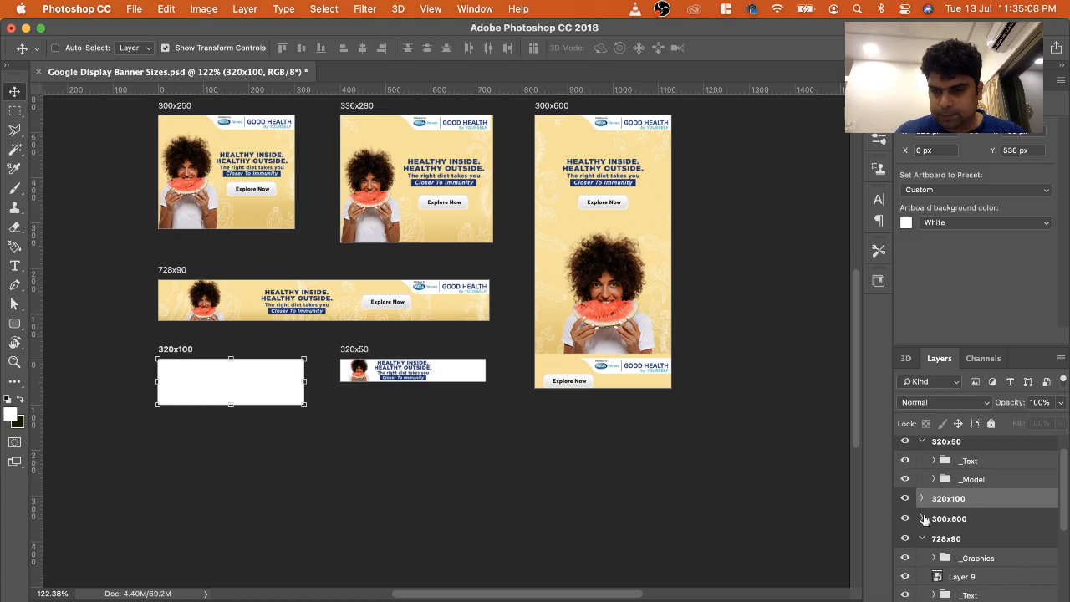
pyautogui.click(918, 518)
pyautogui.click(922, 519)
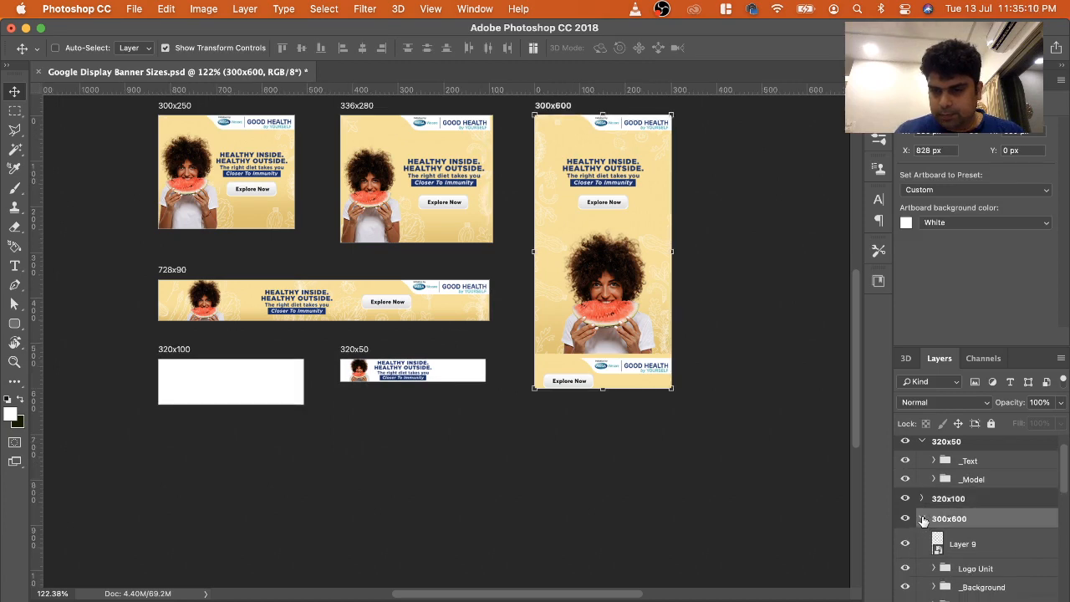
pyautogui.click(923, 519)
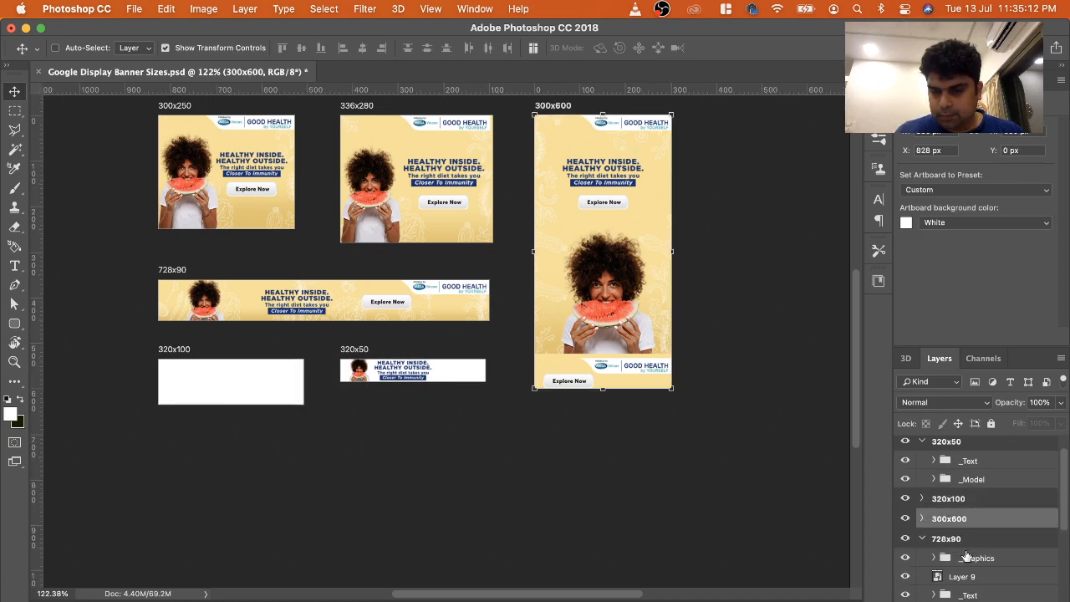
# Place a copy of the 728x90 artboard's _Background group below _Model in the 320x50 artboard
pyautogui.scroll(-5, 967, 557)
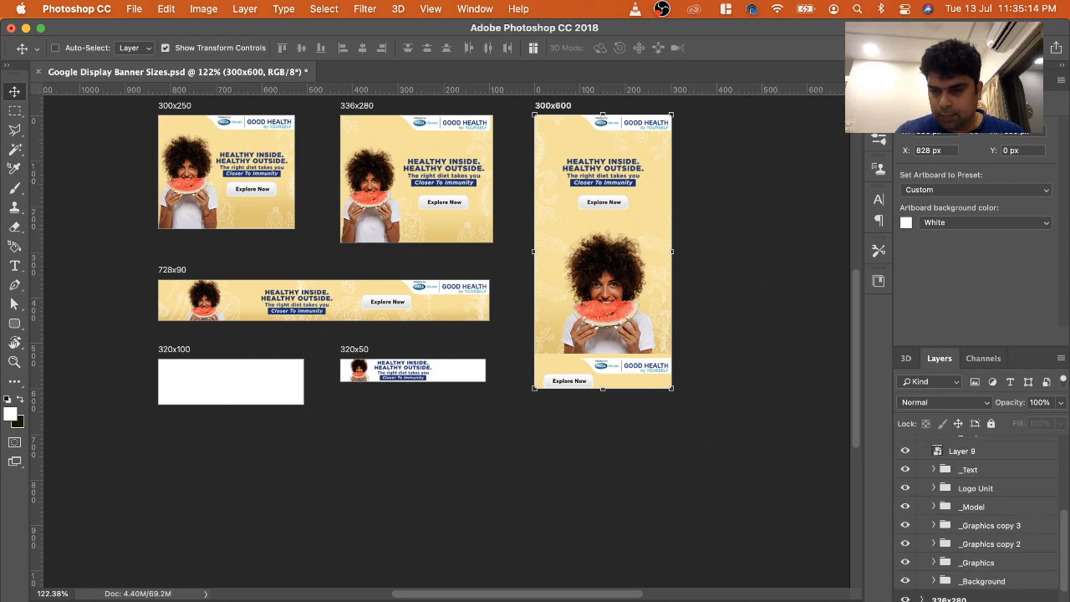
pyautogui.click(986, 578)
pyautogui.scroll(-1, 999, 582)
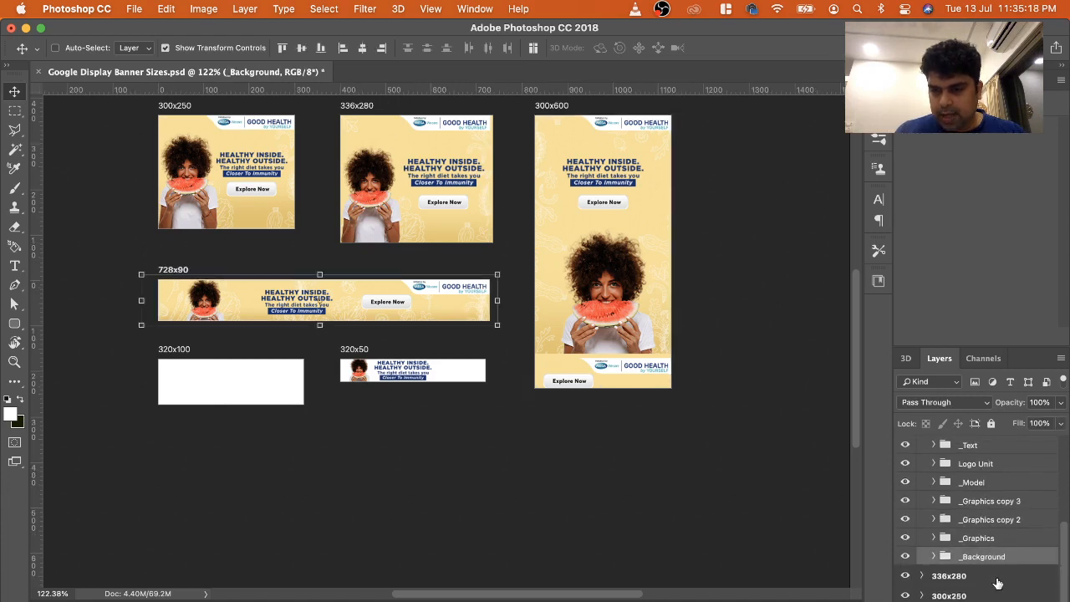
pyautogui.moveTo(1003, 575); pyautogui.dragTo(1025, 601)
pyautogui.scroll(2, 980, 558)
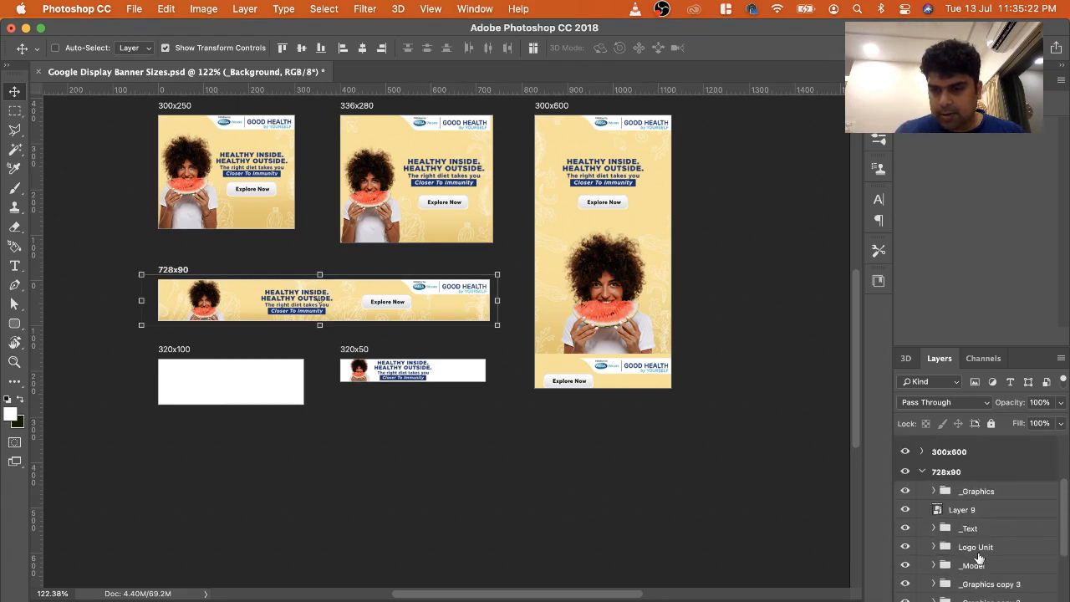
pyautogui.moveTo(993, 587); pyautogui.dragTo(988, 507)
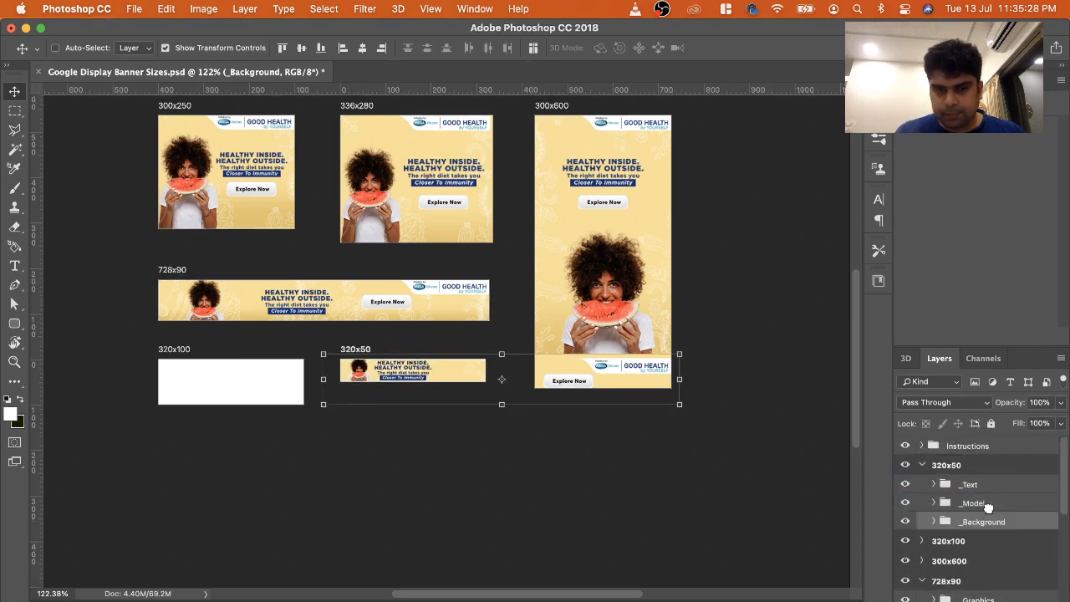
# Scale the _Background group in the 320x50 artboard to about 43% width and shorten it from its lower edge to fit the banner
pyautogui.moveTo(679, 380); pyautogui.dragTo(487, 377)
pyautogui.moveTo(321, 380); pyautogui.dragTo(336, 383)
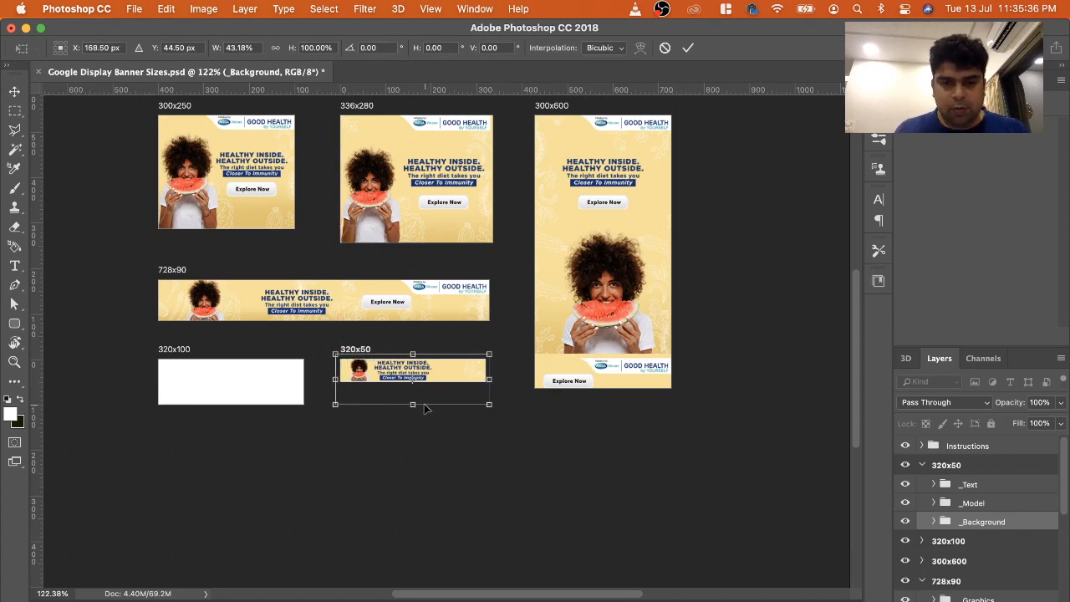
pyautogui.moveTo(413, 402); pyautogui.dragTo(413, 386)
pyautogui.press('Return')
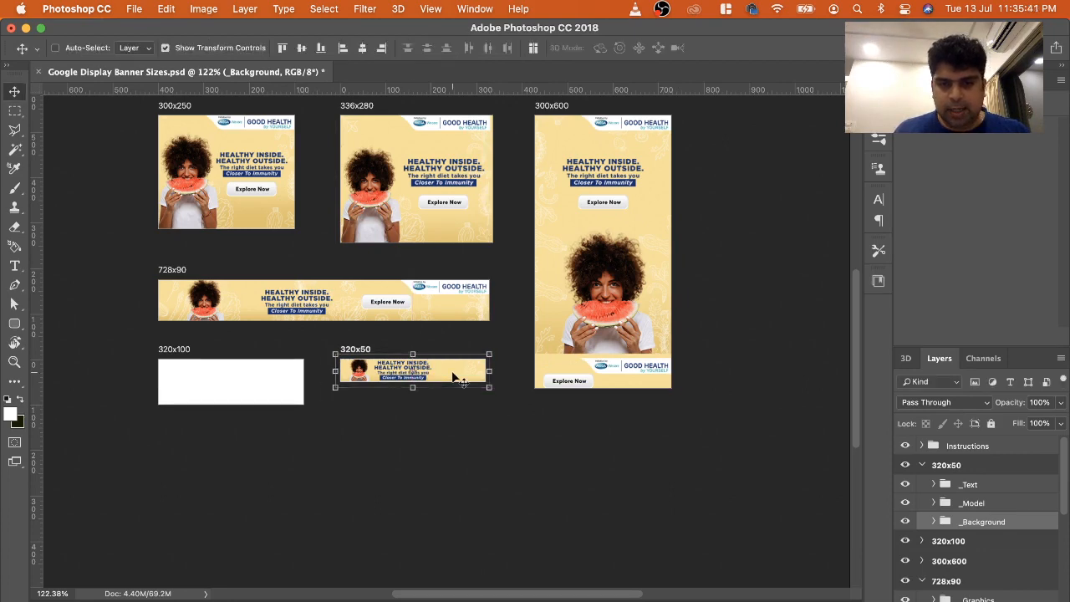
# Expand the 320x50 _Background group and raise its _Brush layer over the banner, stretching it to 150% height
pyautogui.click(933, 522)
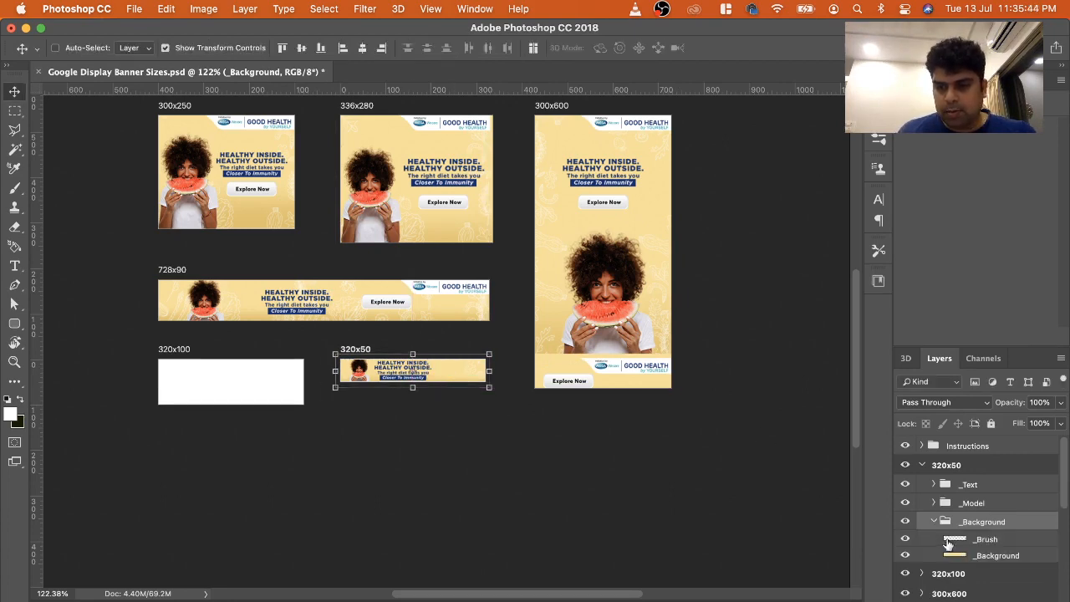
pyautogui.click(949, 539)
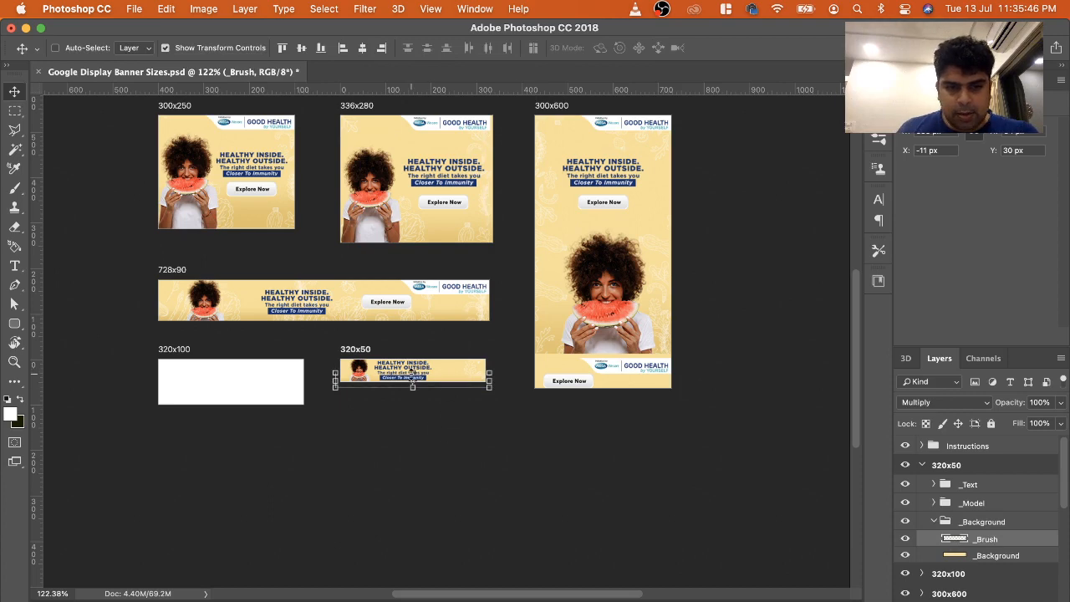
pyautogui.moveTo(413, 372)
pyautogui.mouseDown()
pyautogui.moveTo(413, 357)
pyautogui.moveTo(412, 381)
pyautogui.mouseUp()
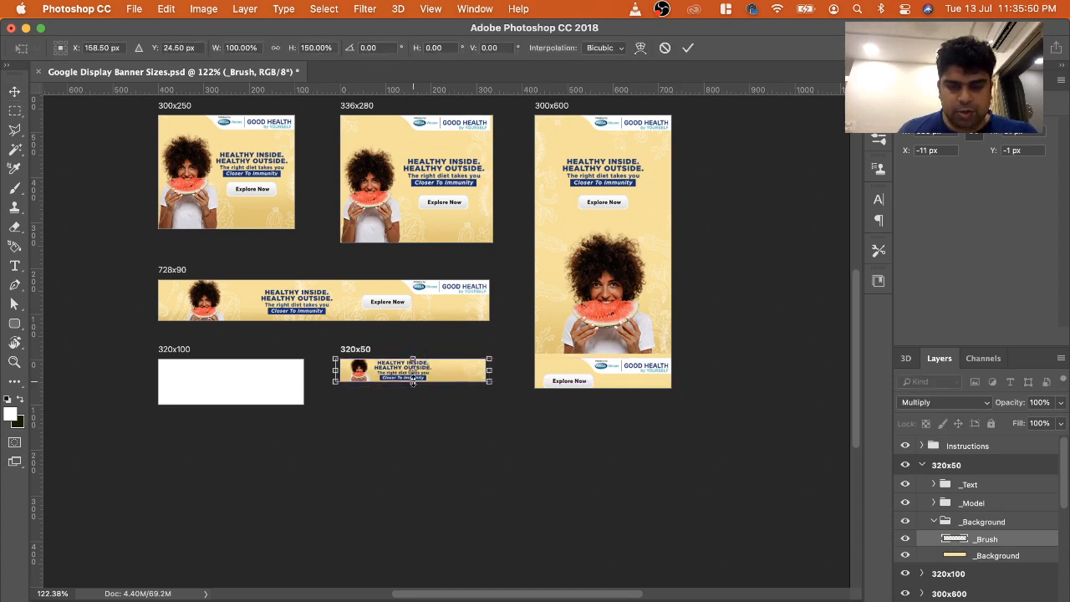
pyautogui.press('Return')
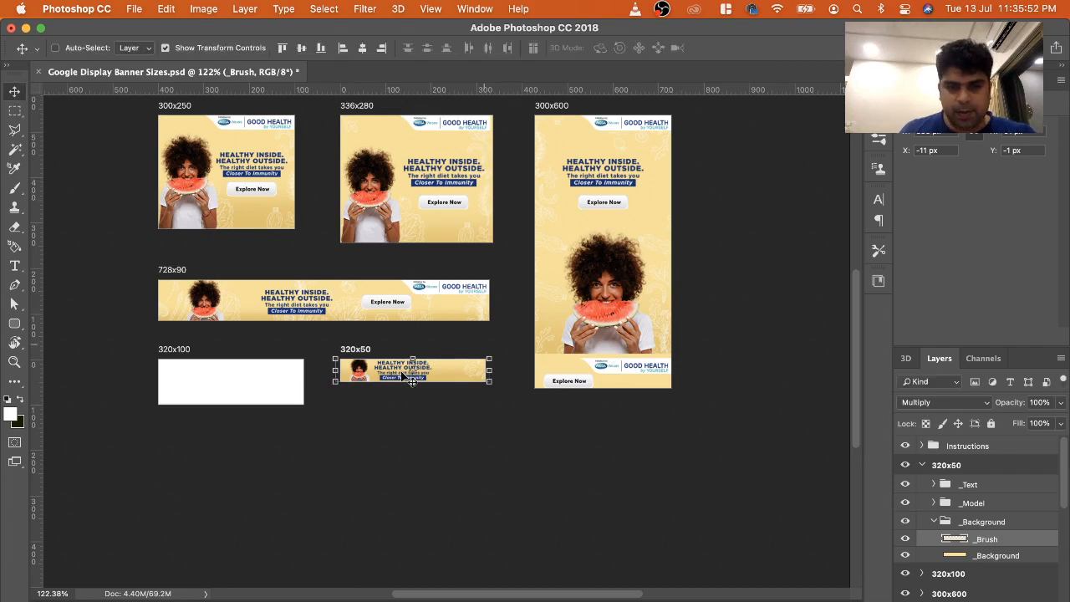
# Place a copy of the 728x90 artboard's Logo Unit group between _Model and _Background in the 320x50 artboard
pyautogui.scroll(-4, 1010, 554)
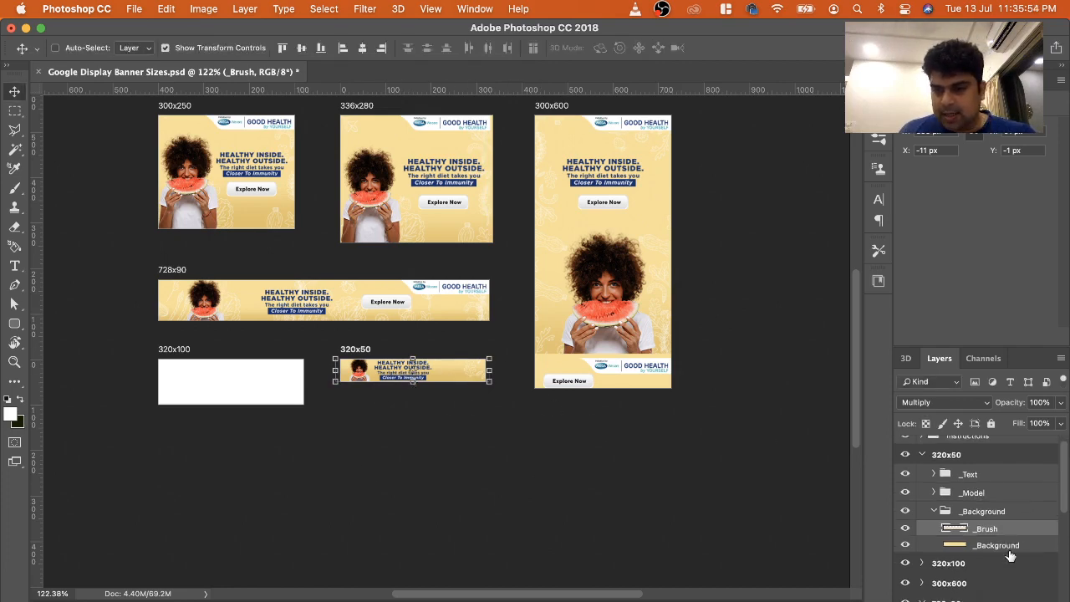
pyautogui.scroll(-2, 1010, 556)
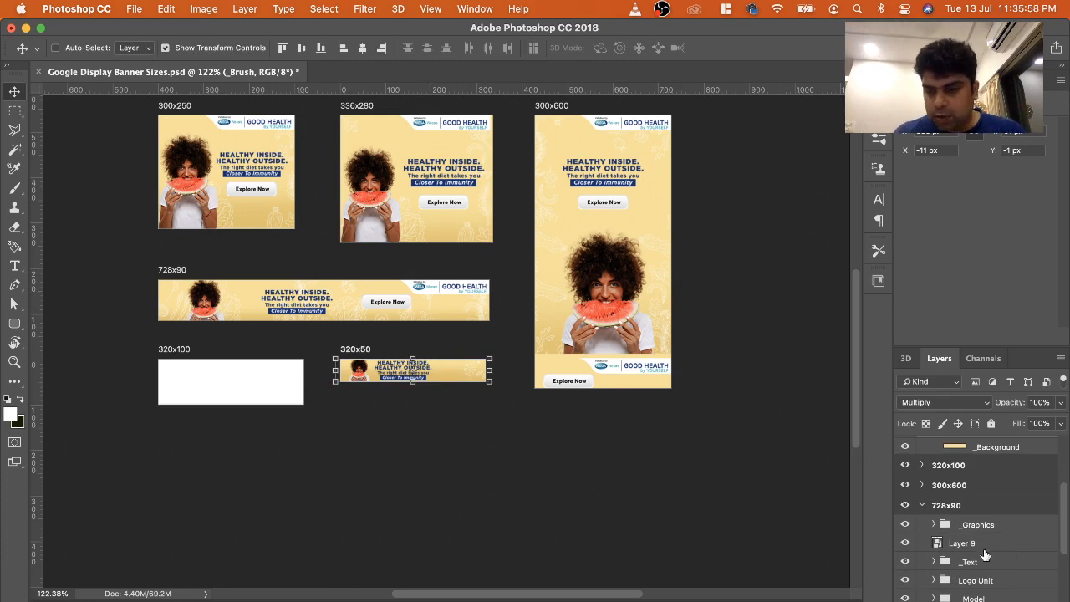
pyautogui.click(994, 580)
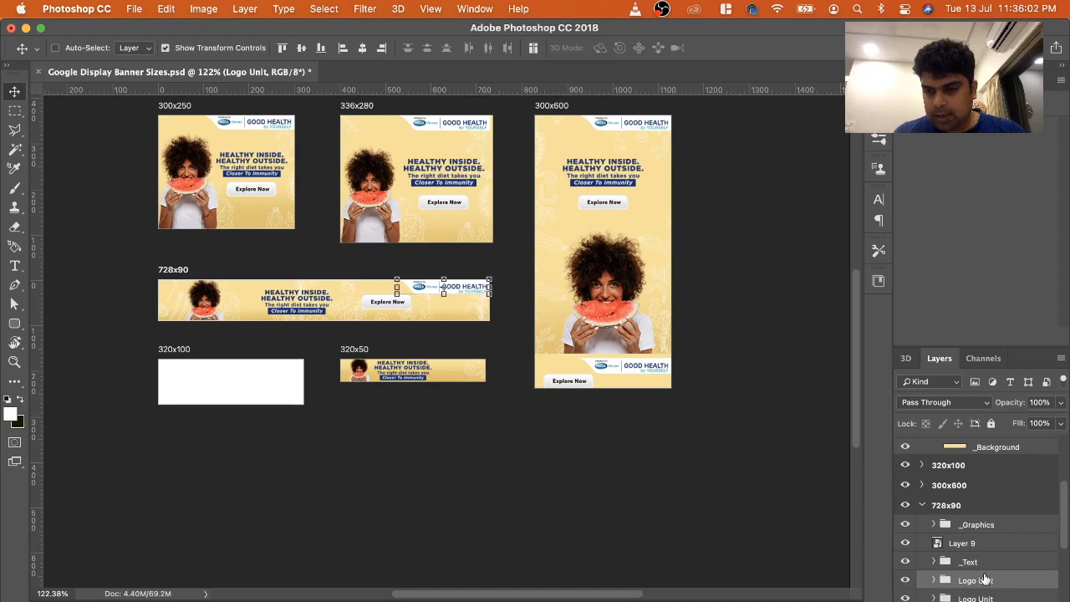
pyautogui.moveTo(988, 580); pyautogui.dragTo(974, 509)
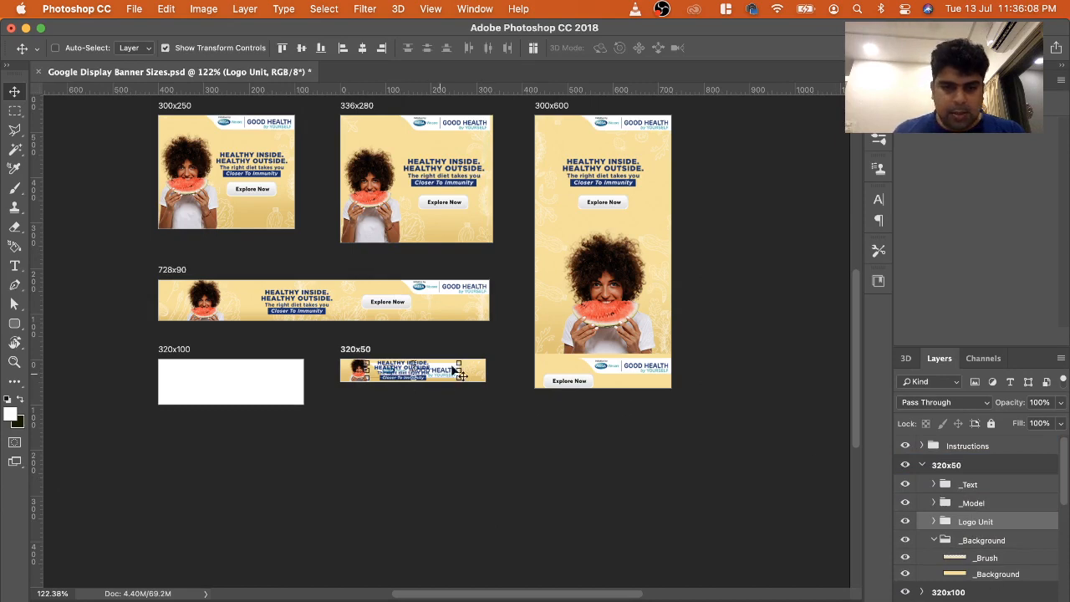
# Move the Logo Unit group to the 320x50 artboard's upper-right corner and scale it down toward that corner
pyautogui.moveTo(454, 368); pyautogui.dragTo(481, 368)
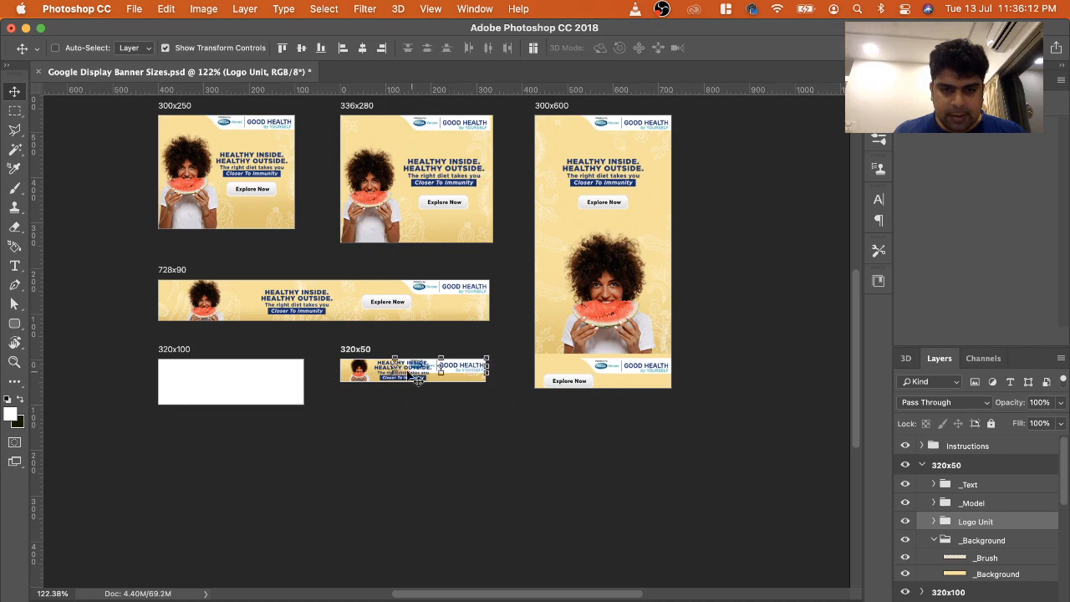
pyautogui.hotkey('ctrl', 't')
pyautogui.moveTo(394, 366); pyautogui.dragTo(413, 365)
pyautogui.press('Return')
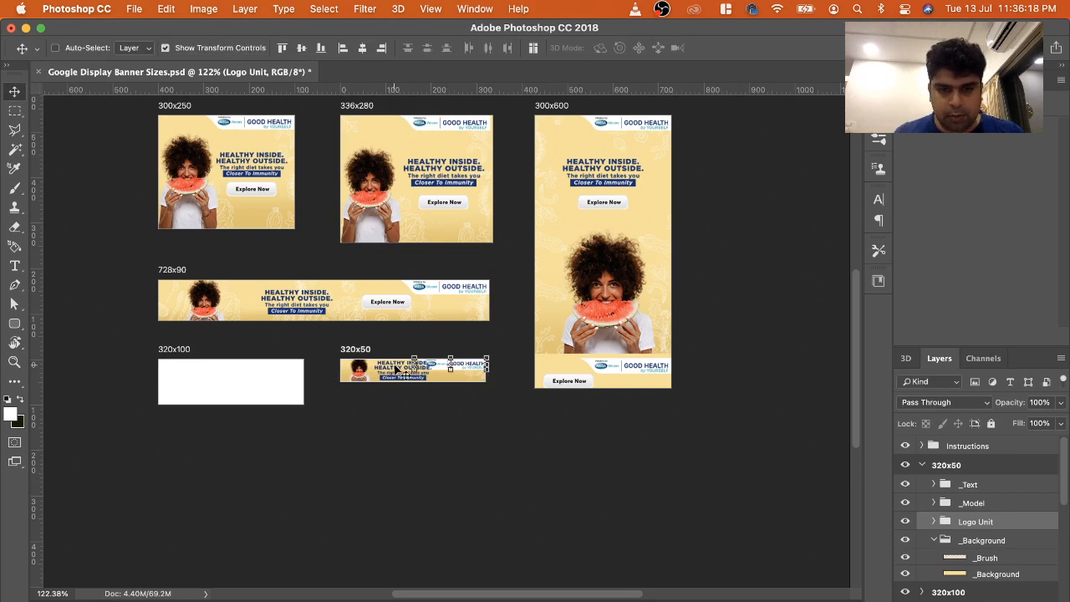
# Shift the _Text group in the 320x50 artboard left, leaving it just beside the model
pyautogui.rightClick(398, 369)
pyautogui.click(422, 356)
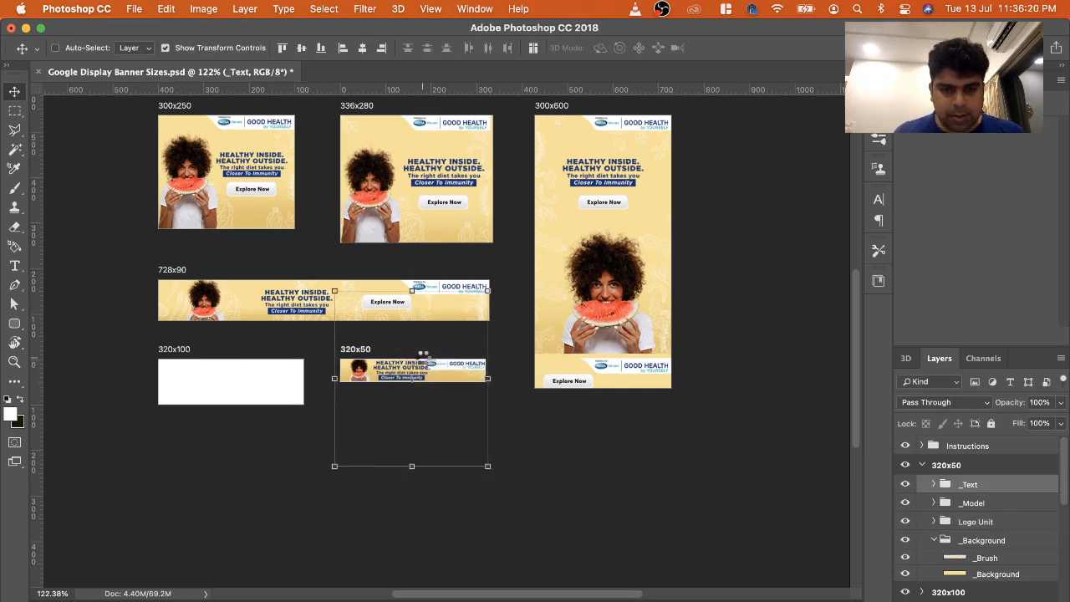
pyautogui.press('Left')
pyautogui.press('Left')
pyautogui.press('Left')
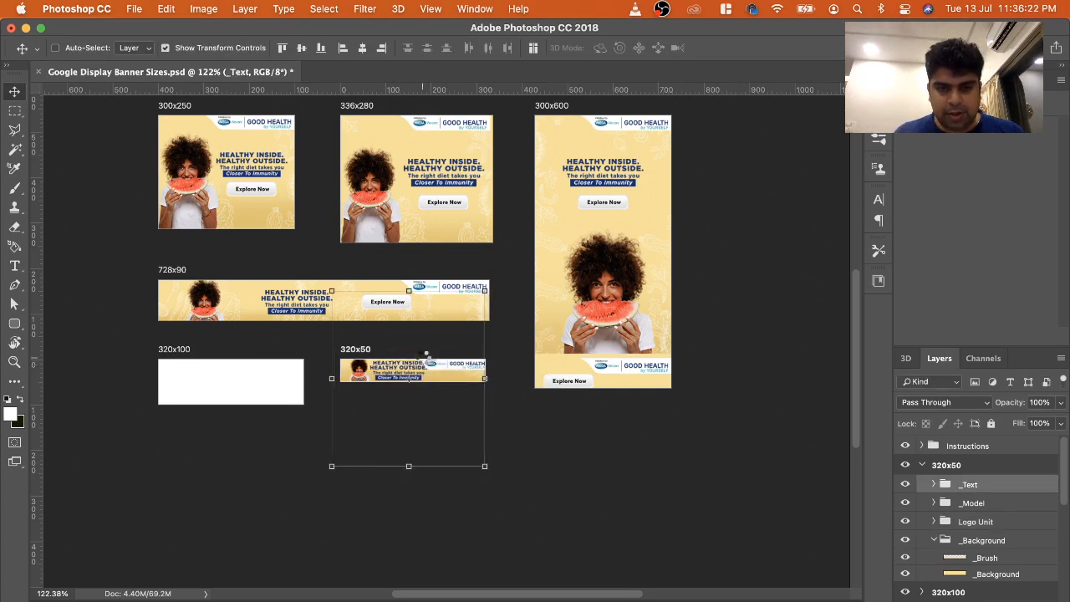
pyautogui.press('Left')
pyautogui.press('Left')
pyautogui.press('Left')
pyautogui.press('Left')
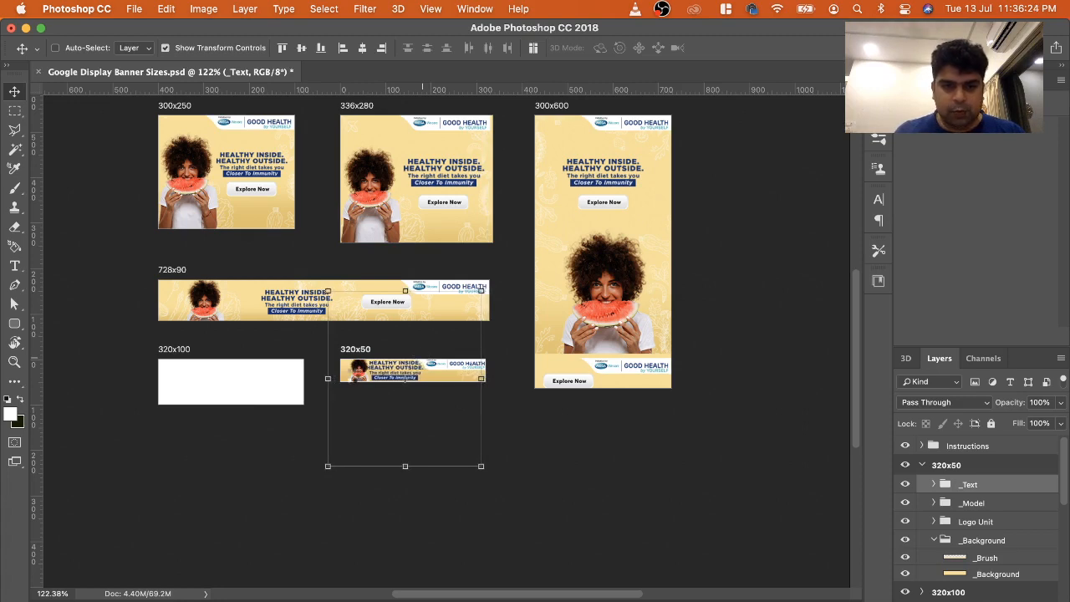
pyautogui.press('Left')
pyautogui.press('Left')
pyautogui.press('Left')
pyautogui.press('Left')
pyautogui.press('Left')
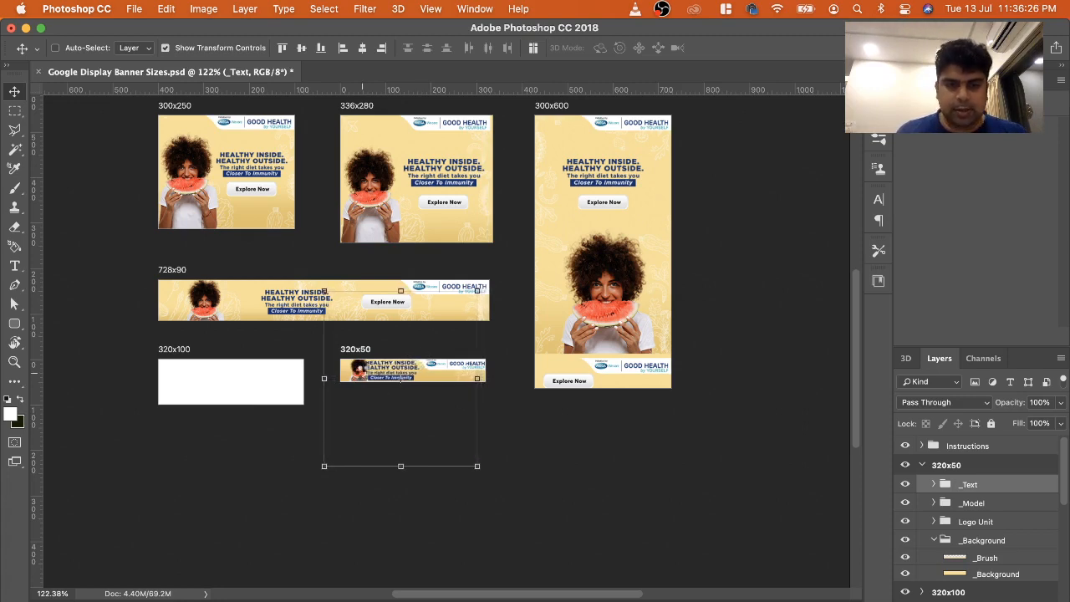
pyautogui.press('Left')
pyautogui.press('Left')
pyautogui.press('Left')
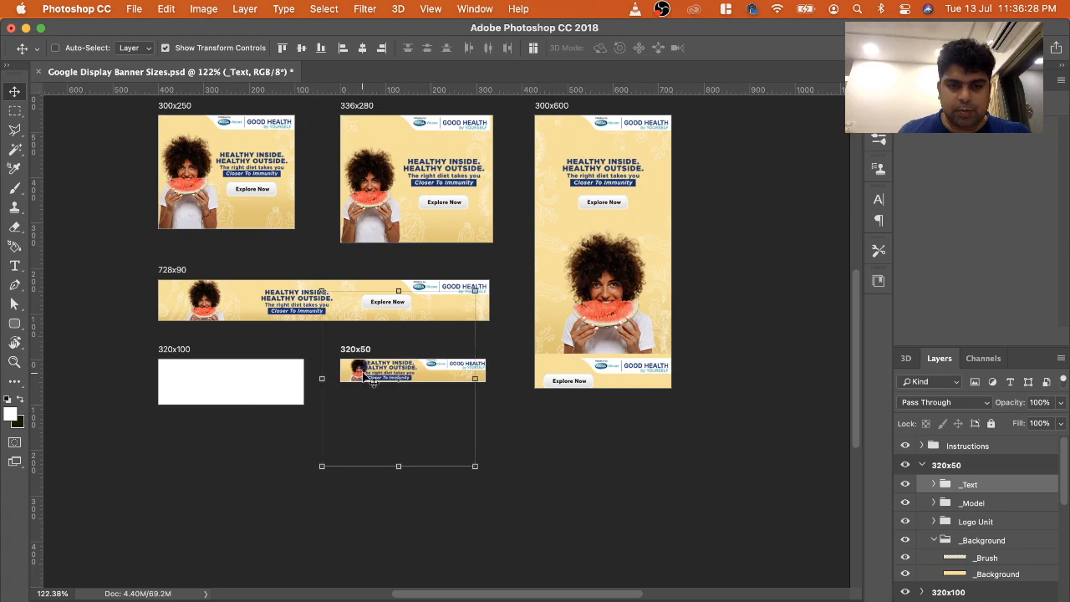
pyautogui.press('Right')
pyautogui.press('Right')
pyautogui.press('Right')
pyautogui.press('Right')
pyautogui.press('Right')
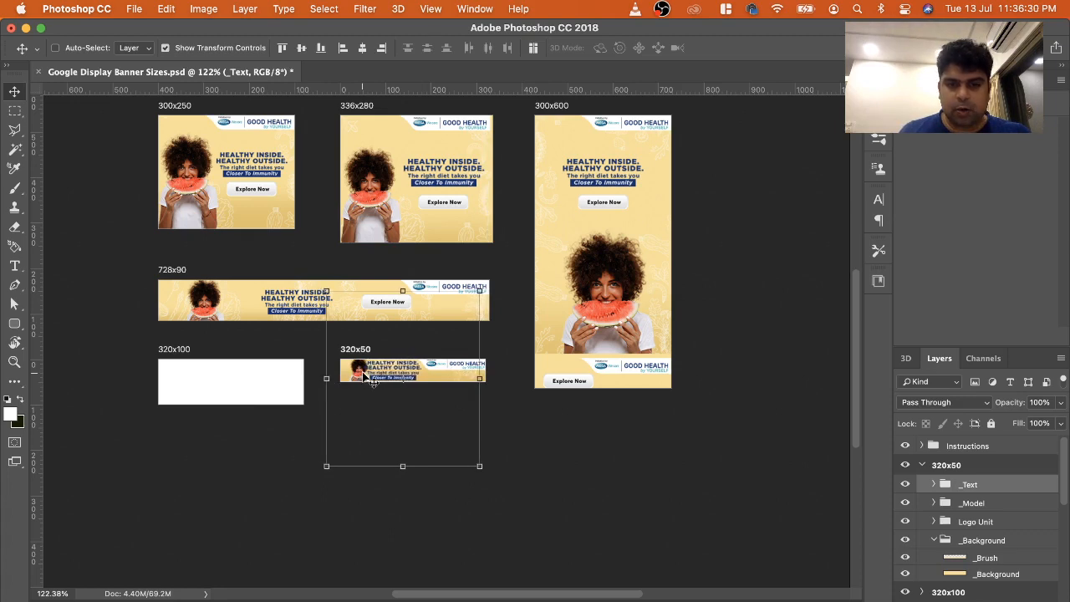
pyautogui.press('Right')
pyautogui.press('Right')
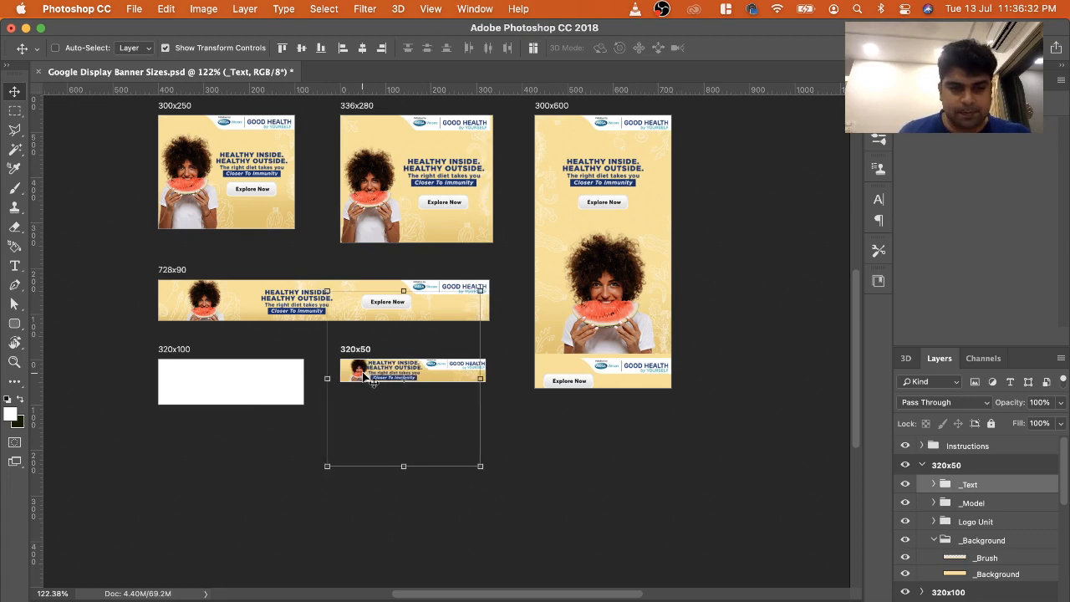
# Nudge the _Model group in the 320x50 artboard left until it sits just inside the banner's left edge
pyautogui.rightClick(357, 376)
pyautogui.click(385, 364)
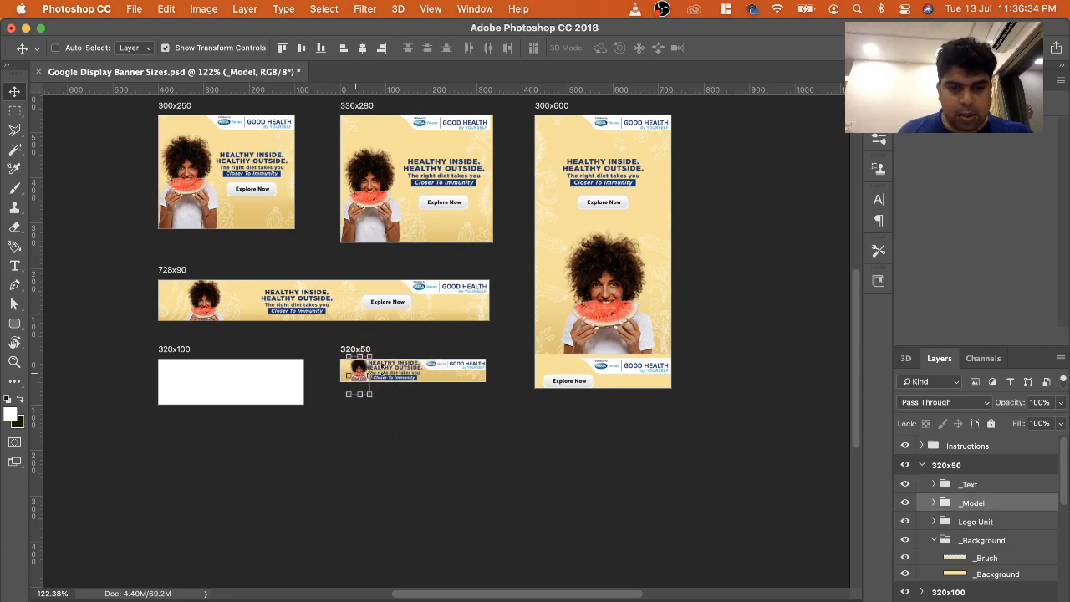
pyautogui.press('Left')
pyautogui.press('Left')
pyautogui.press('Left')
pyautogui.press('Left')
pyautogui.press('Left')
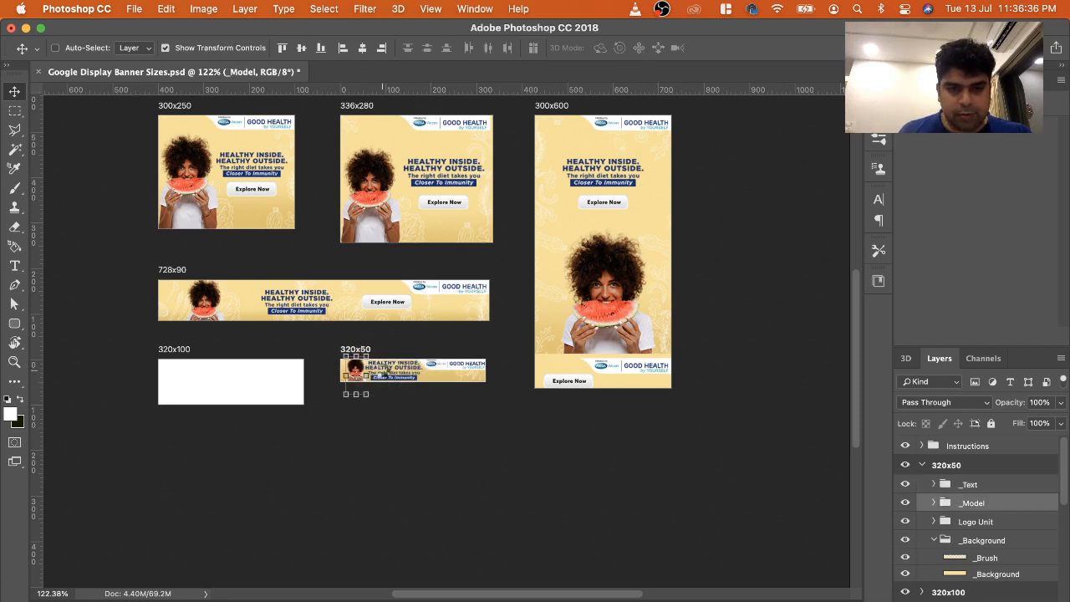
pyautogui.press('Left')
pyautogui.press('Left')
pyautogui.press('Left')
pyautogui.press('Left')
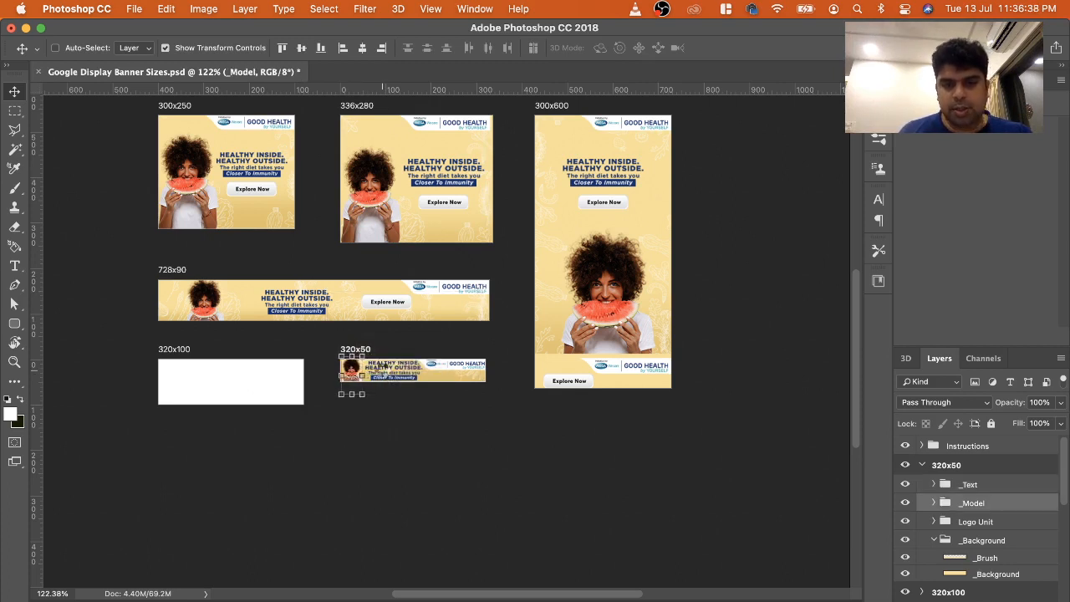
pyautogui.press('Right')
pyautogui.press('Right')
pyautogui.press('Right')
pyautogui.press('Right')
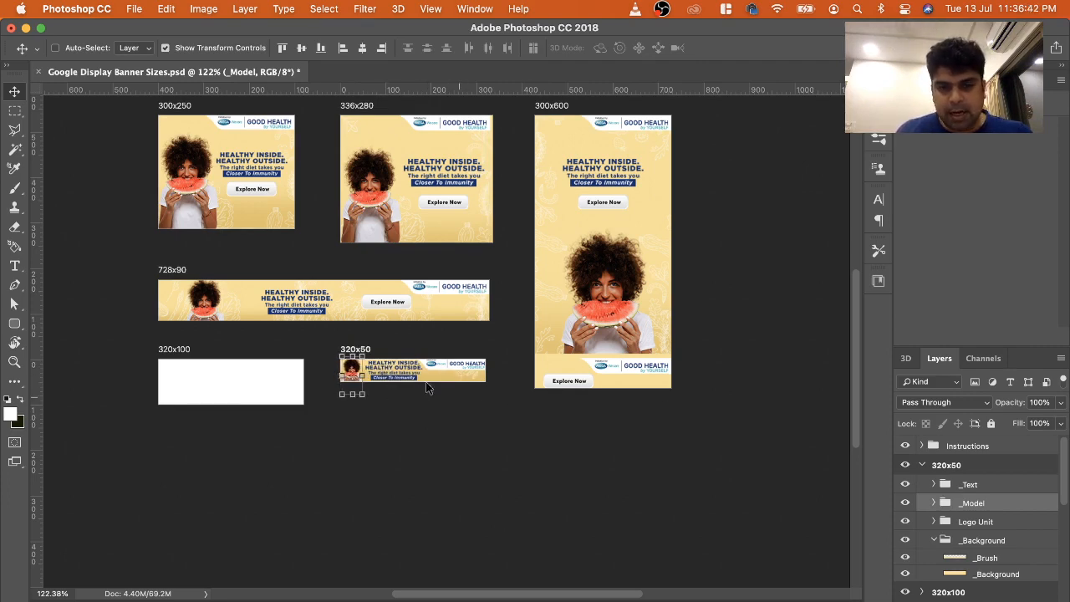
# Copy the 728x90 artboard's Explore Now button into the 320x50 artboard and scale it down beneath the logo
pyautogui.rightClick(390, 308)
pyautogui.click(419, 310)
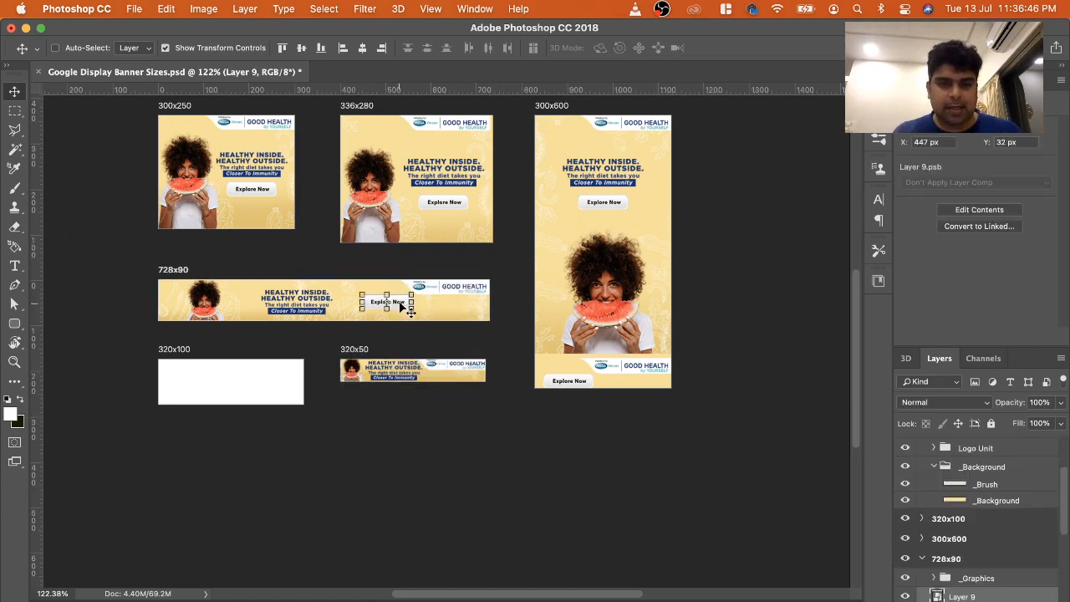
pyautogui.moveTo(399, 306); pyautogui.dragTo(457, 377)
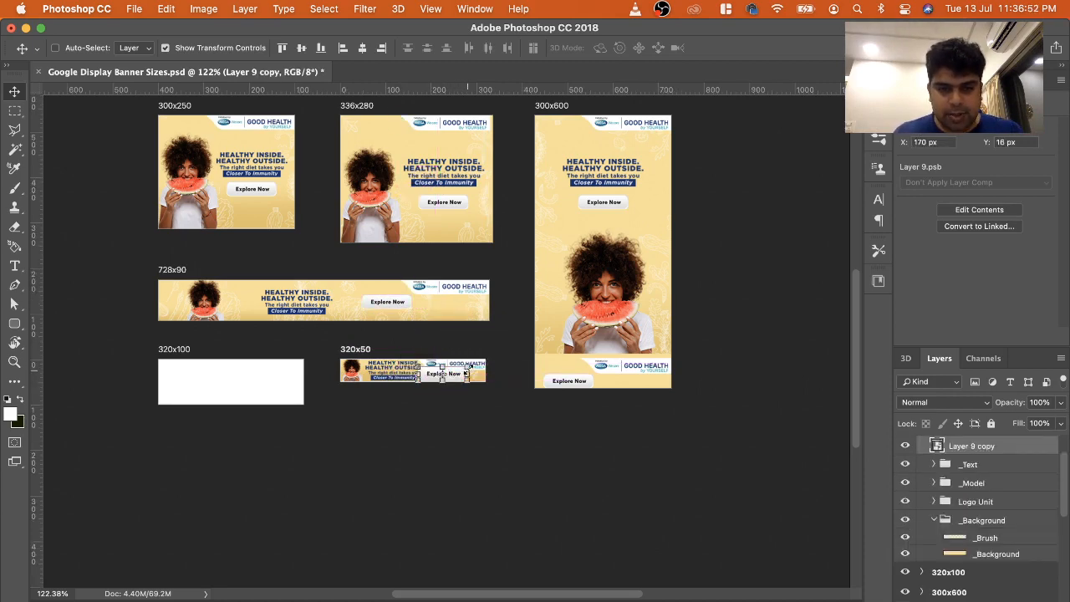
pyautogui.moveTo(467, 365); pyautogui.dragTo(453, 375)
pyautogui.press('Return')
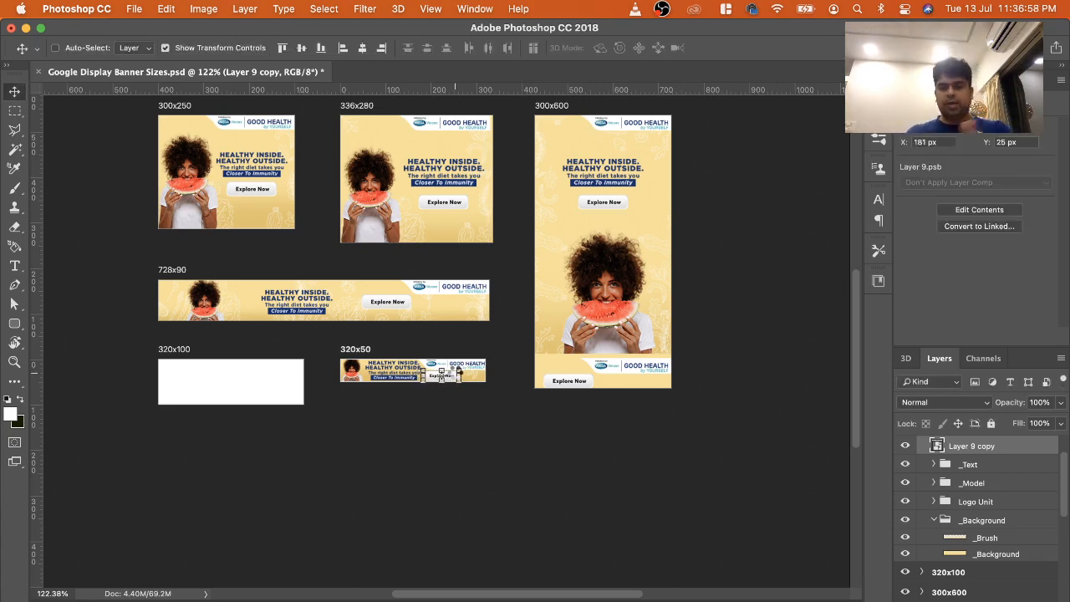
# Move the 320x50 artboard's Explore Now button right to X 195 px, beneath the logo unit
pyautogui.press('Right')
pyautogui.press('Right')
pyautogui.press('Right')
pyautogui.press('Right')
pyautogui.press('Right')
pyautogui.press('Right')
pyautogui.press('Right')
pyautogui.press('Right')
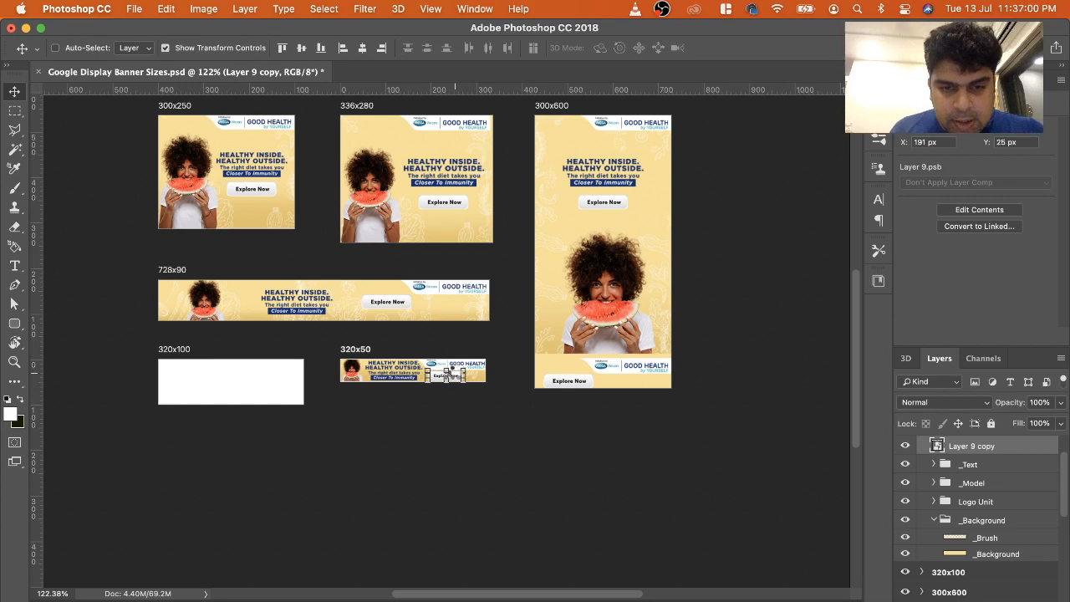
pyautogui.press('Right')
pyautogui.press('Right')
pyautogui.press('Right')
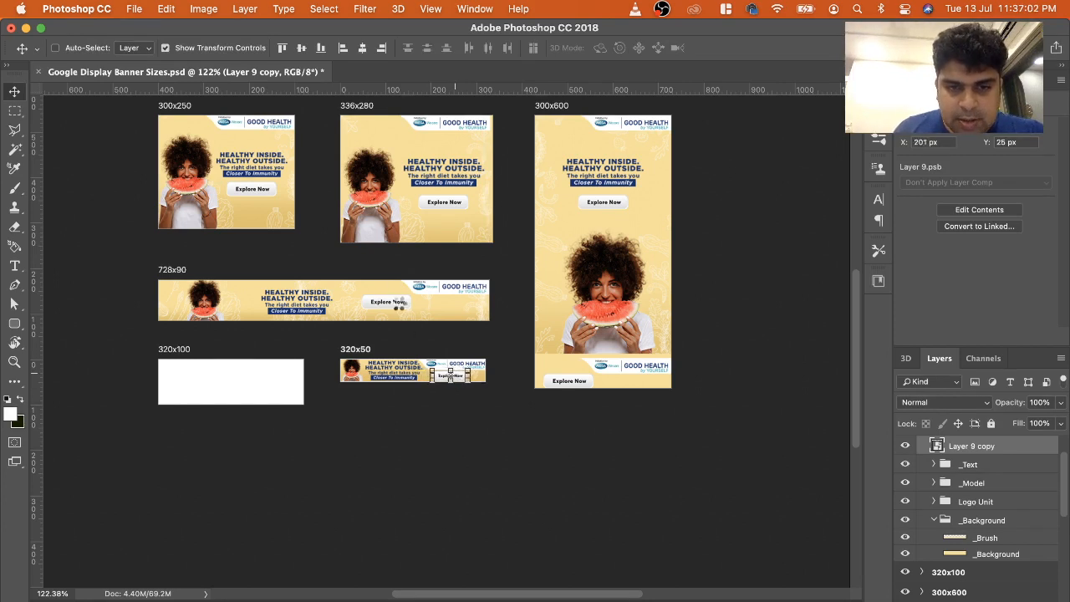
pyautogui.press('Right')
pyautogui.press('Right')
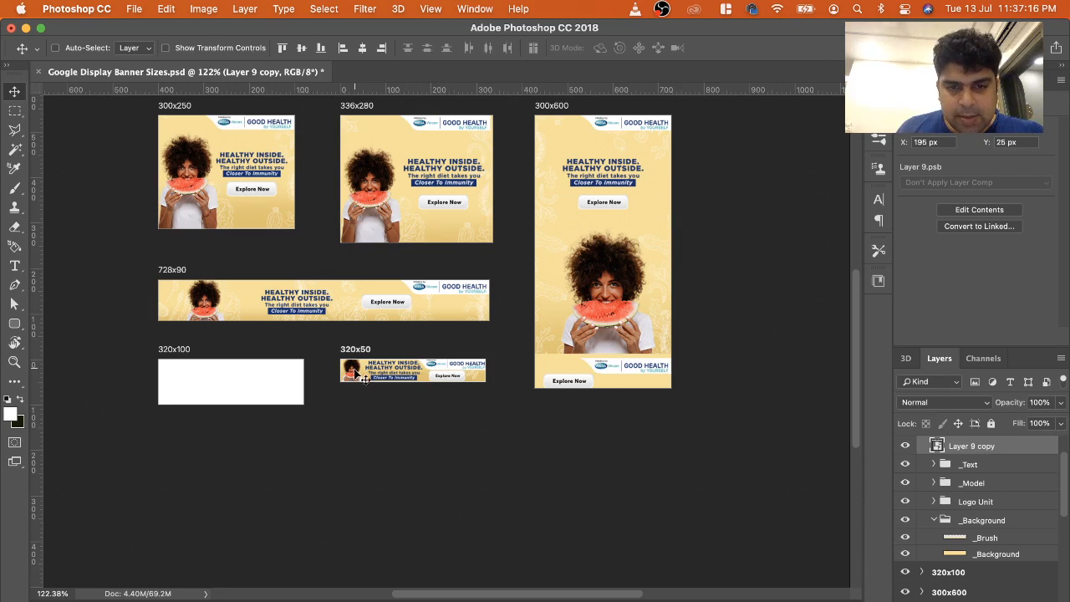
# Inspect the 300x250 and 336x280 artboards up close and review their layouts alongside the other banners
pyautogui.rightClick(485, 377)
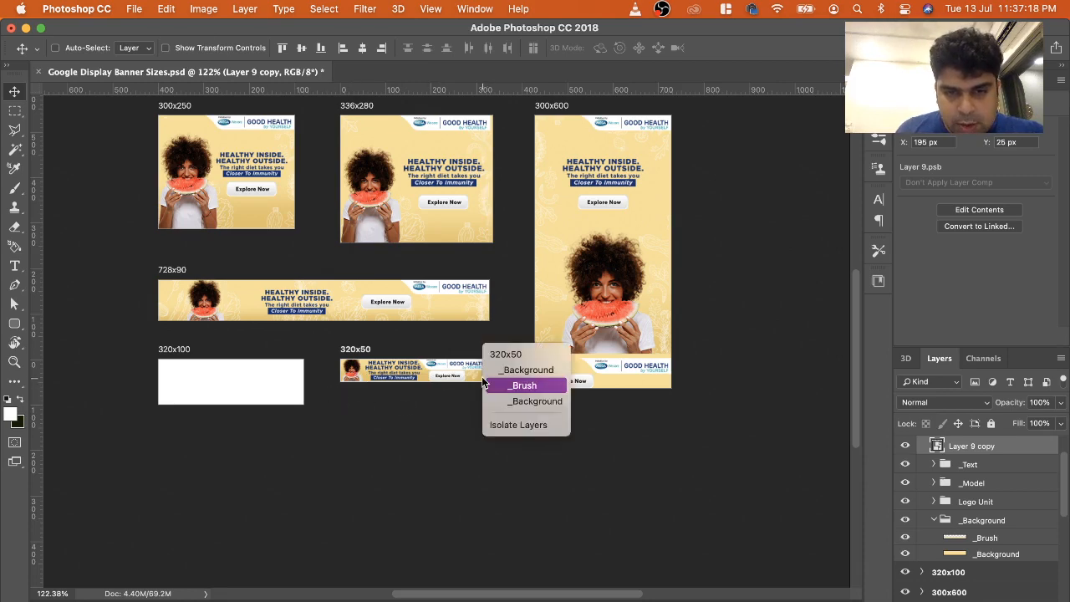
pyautogui.click(509, 371)
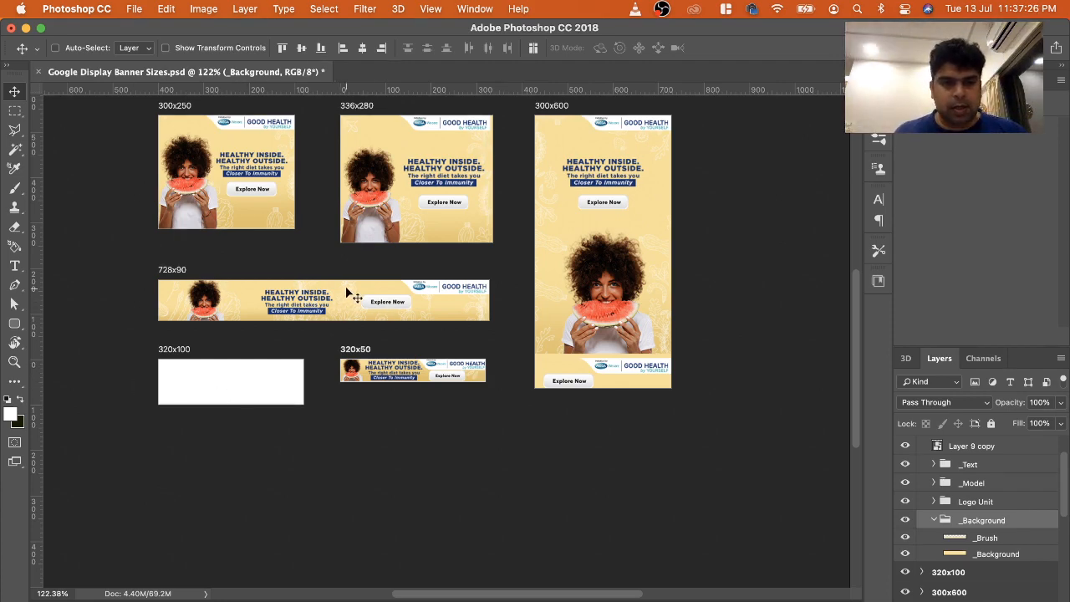
pyautogui.rightClick(253, 183)
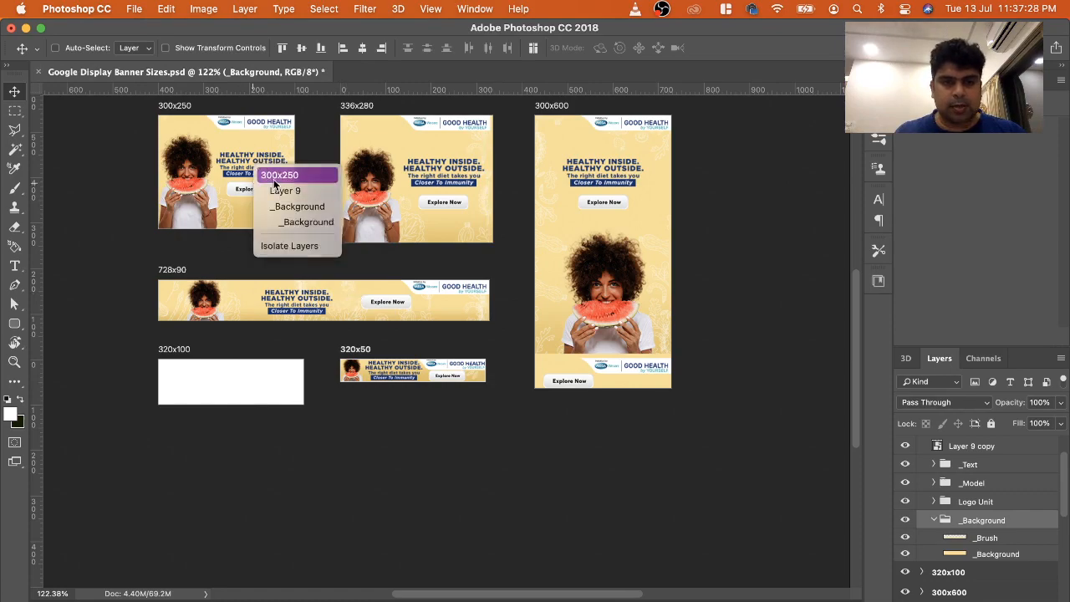
pyautogui.click(274, 176)
pyautogui.press('super+0')
pyautogui.press('super+minus')
pyautogui.press('super+minus')
pyautogui.press('super+minus')
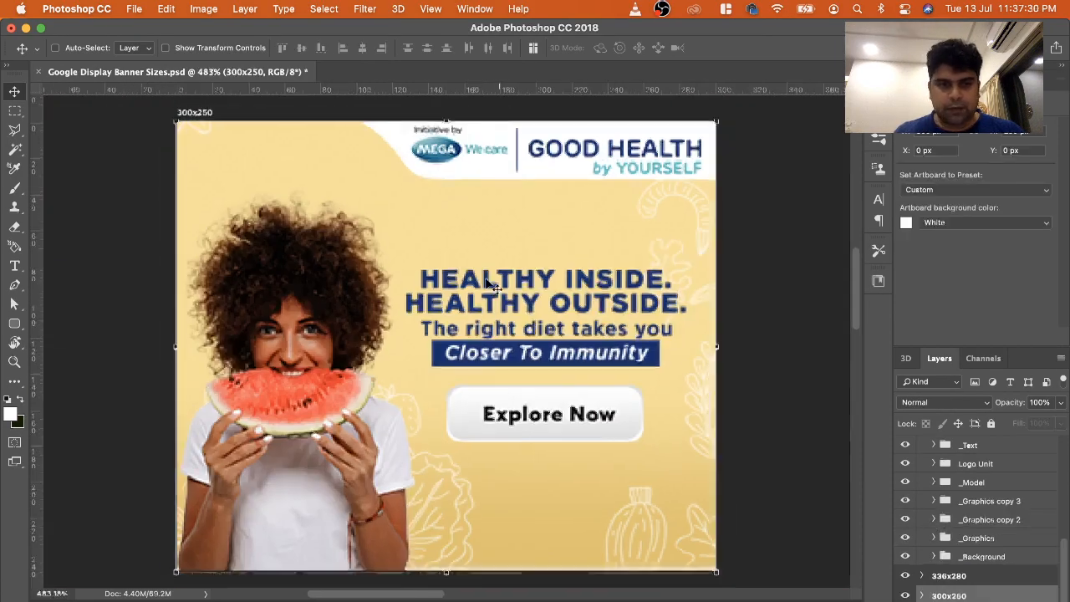
pyautogui.scroll(-5, 488, 284)
pyautogui.scroll(-5, 489, 285)
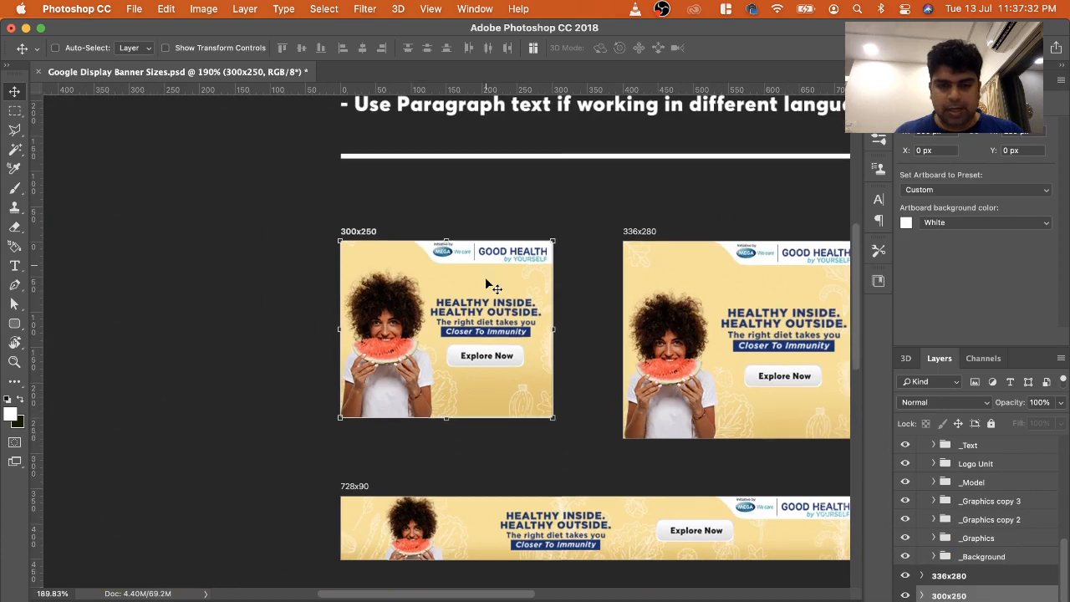
pyautogui.scroll(-2, 489, 285)
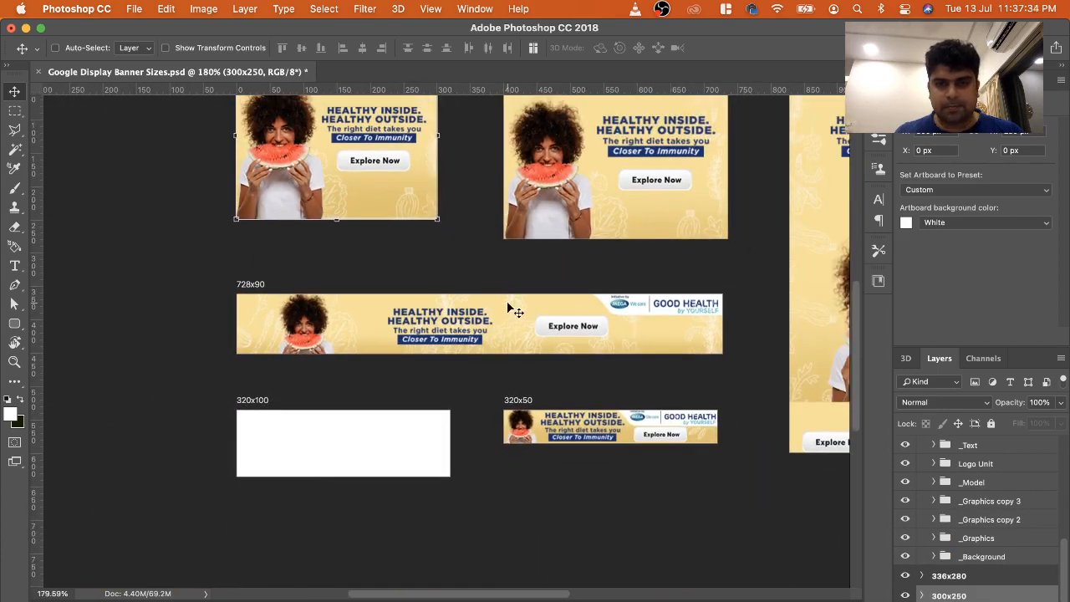
pyautogui.scroll(-6, 506, 306)
pyautogui.rightClick(571, 216)
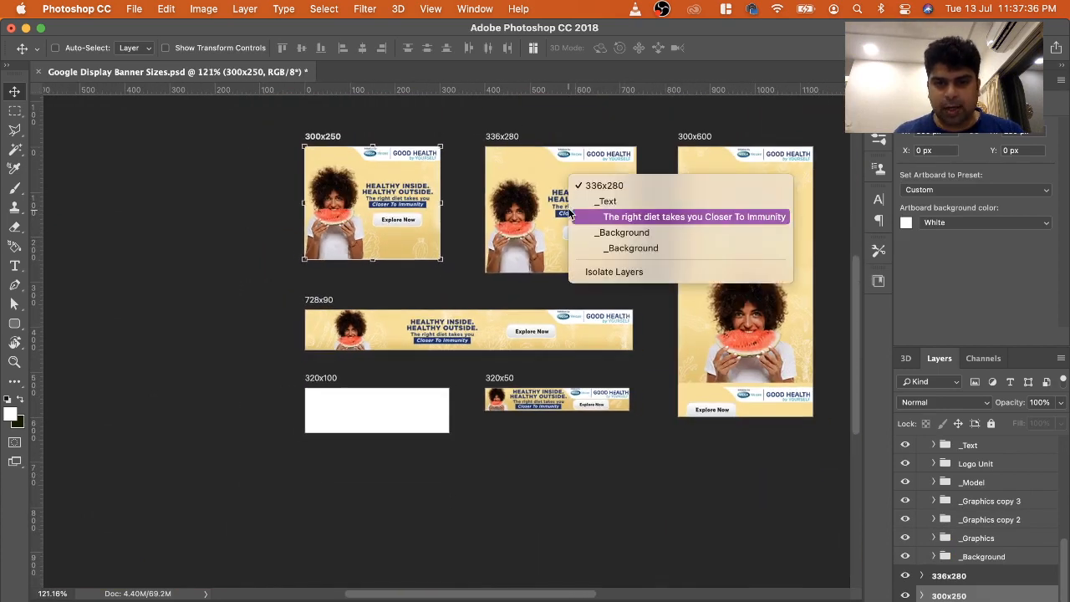
pyautogui.click(607, 189)
pyautogui.press('super+0')
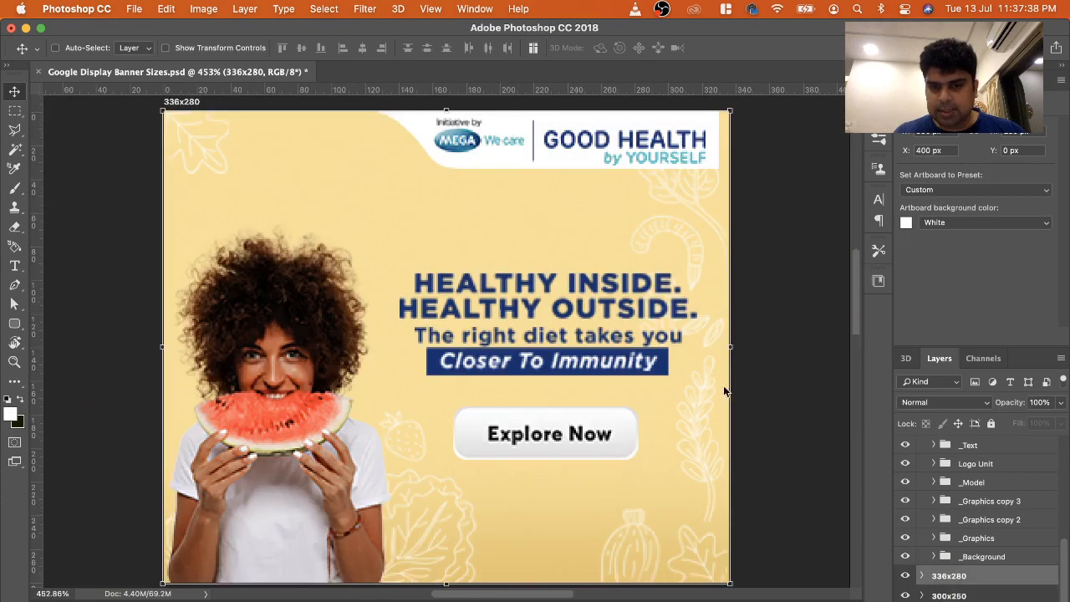
pyautogui.scroll(-6, 715, 376)
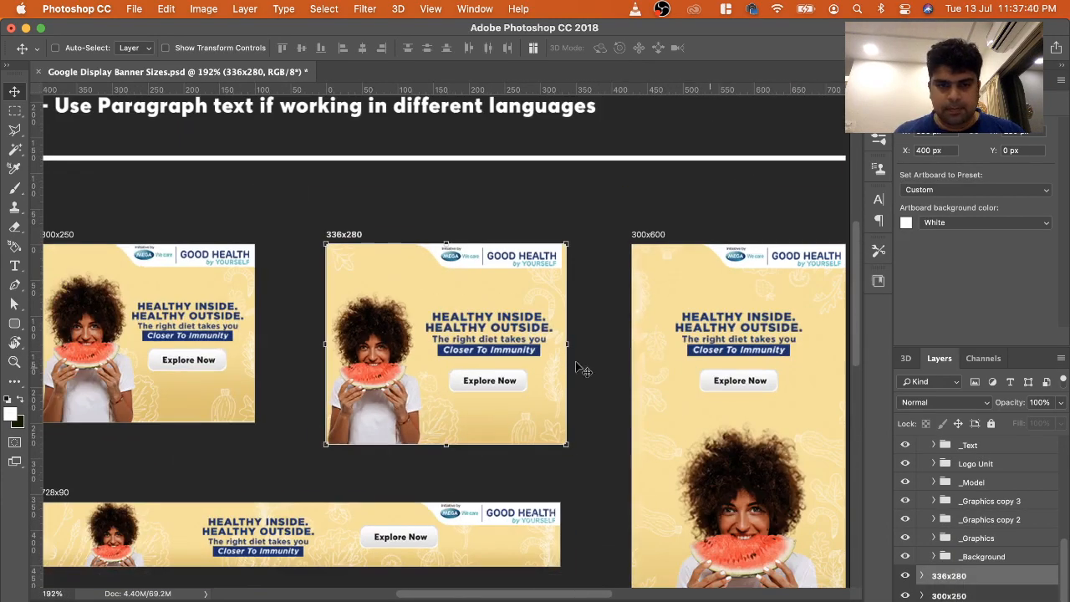
pyautogui.scroll(3, 464, 390)
pyautogui.scroll(-5, 464, 391)
pyautogui.hscroll(-4, 464, 390)
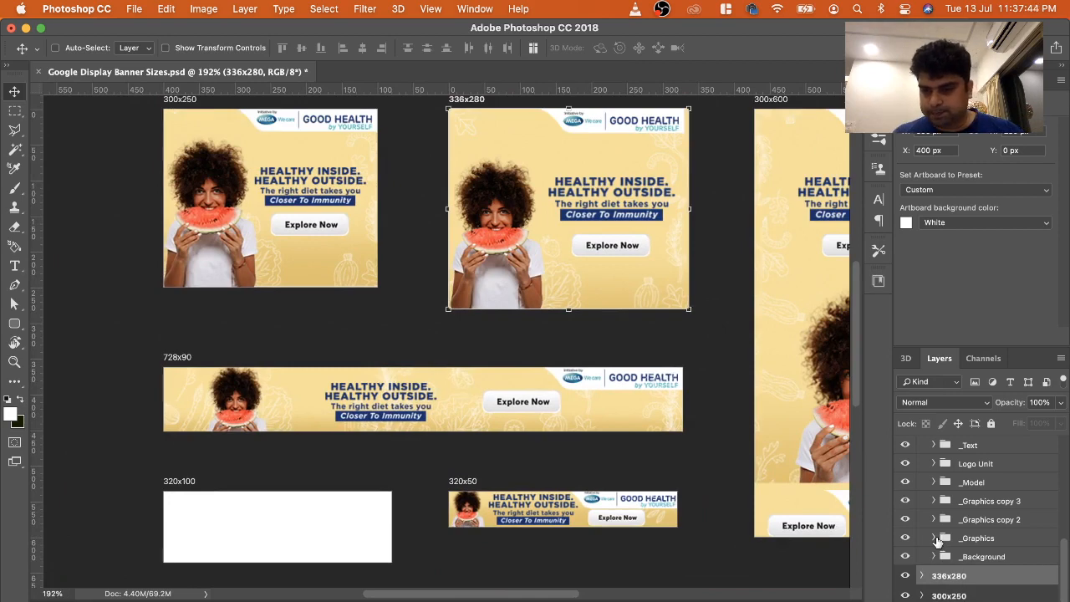
# Collapse the 320x50, 728x90 and 336x280 artboards in the layer list
pyautogui.scroll(5, 962, 505)
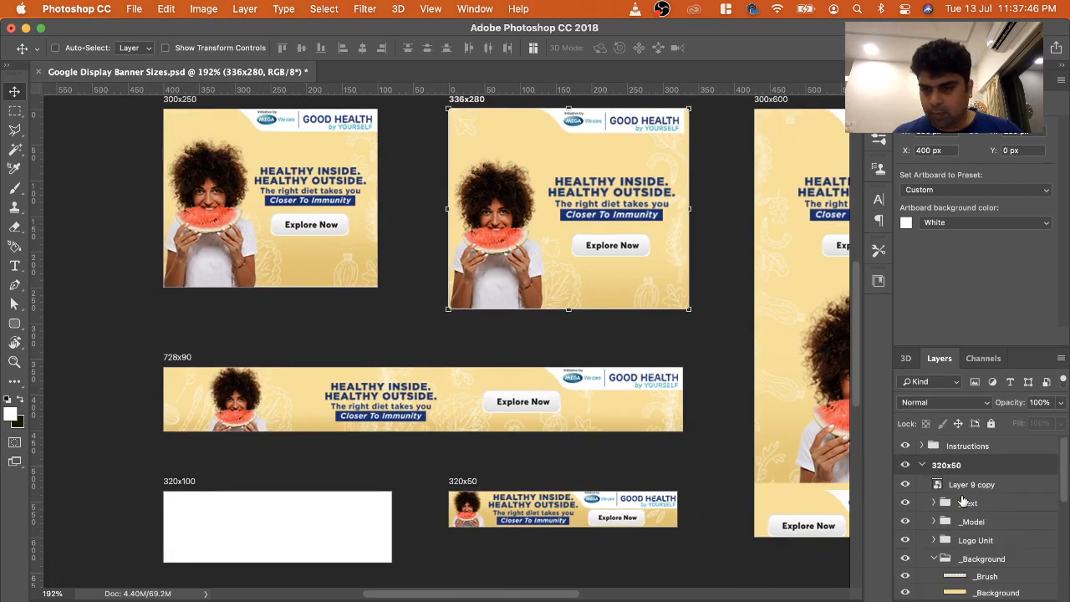
pyautogui.click(922, 466)
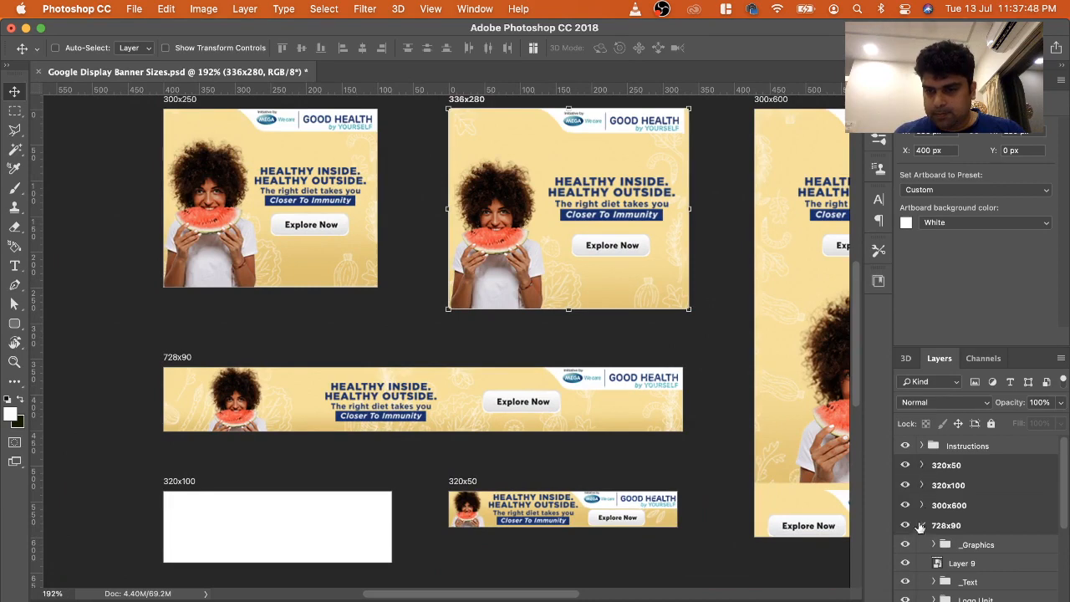
pyautogui.click(922, 525)
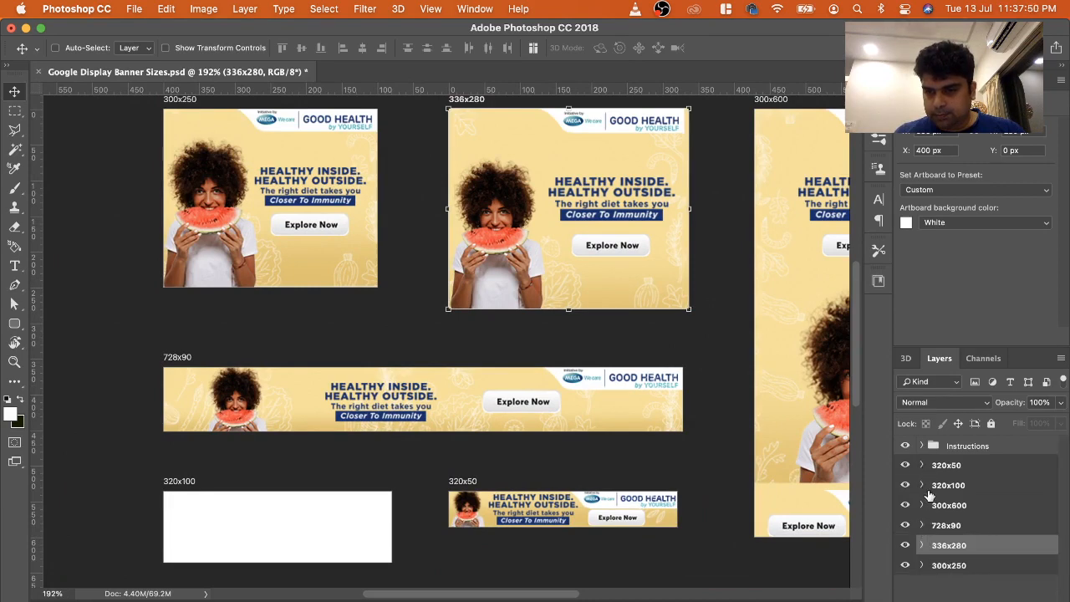
pyautogui.click(922, 546)
pyautogui.click(976, 568)
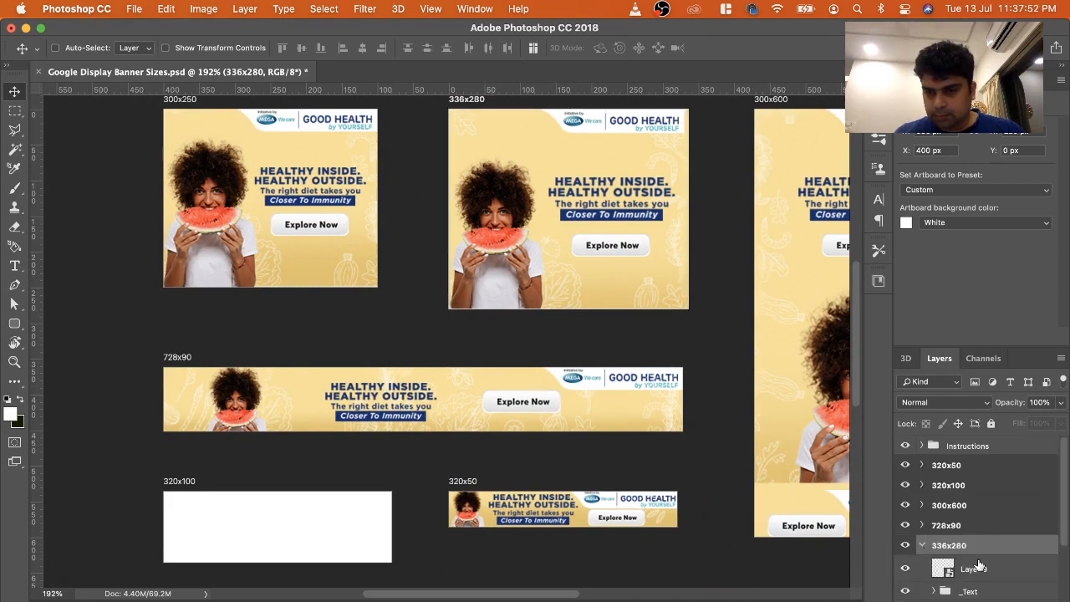
pyautogui.click(922, 545)
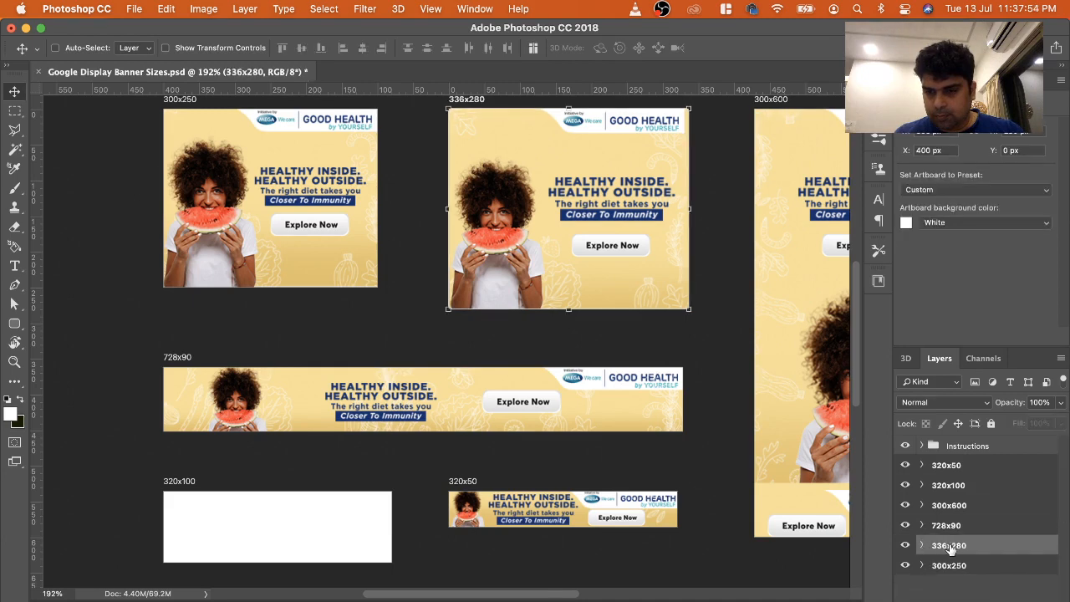
# Move the 320x100 artboard between 336x280 and 300x250 in the layer order, and expand the 336x280 artboard's contents
pyautogui.click(944, 489)
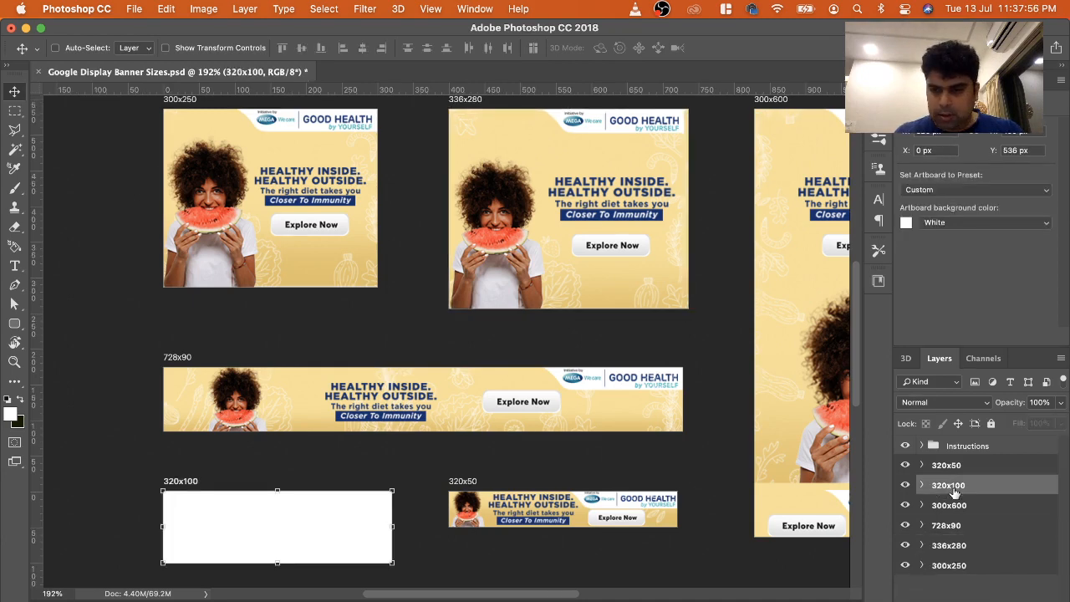
pyautogui.moveTo(954, 491); pyautogui.dragTo(955, 557)
pyautogui.click(966, 525)
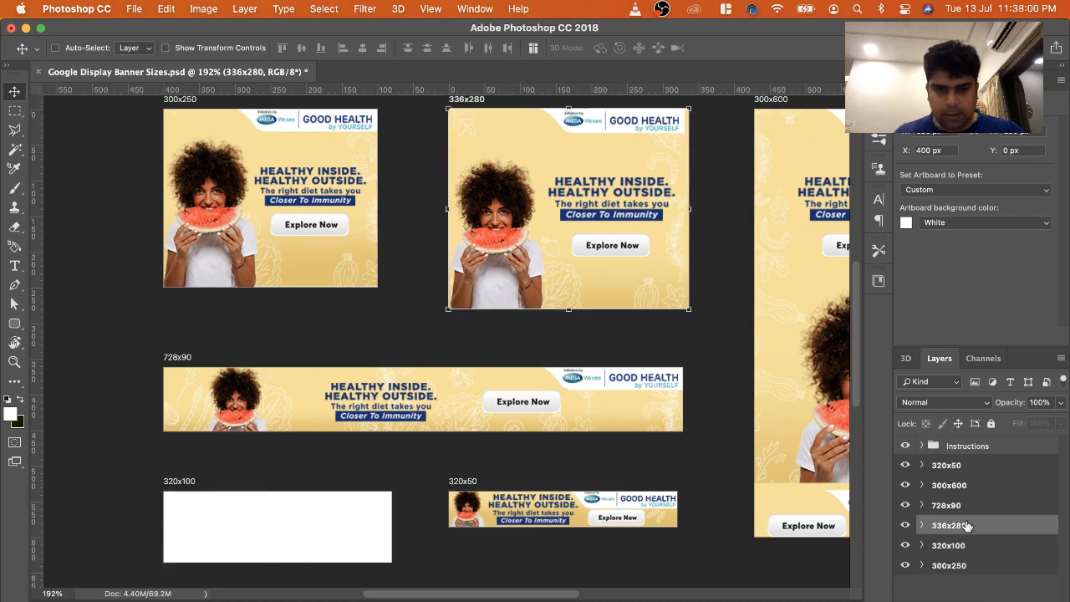
pyautogui.click(920, 525)
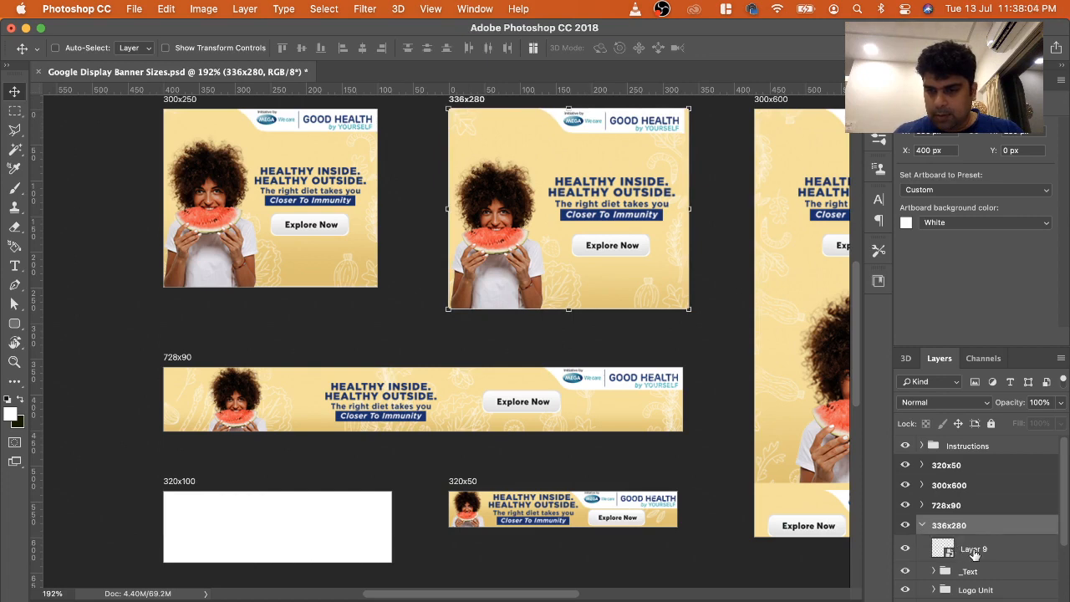
# Duplicate all layers and groups of the 336x280 artboard, from Layer 9 to _Background, and move the copies onto the 320x100 artboard
pyautogui.click(974, 552)
pyautogui.scroll(-2, 994, 592)
pyautogui.keyDown('shift'); pyautogui.click(1000, 558); pyautogui.keyUp('shift')
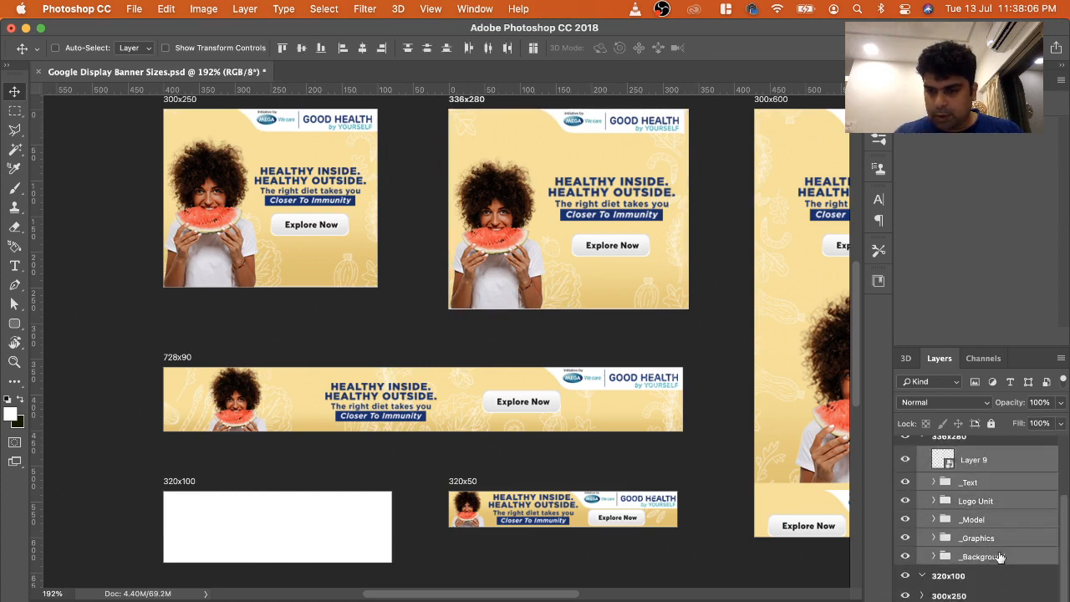
pyautogui.moveTo(970, 489); pyautogui.dragTo(1018, 597)
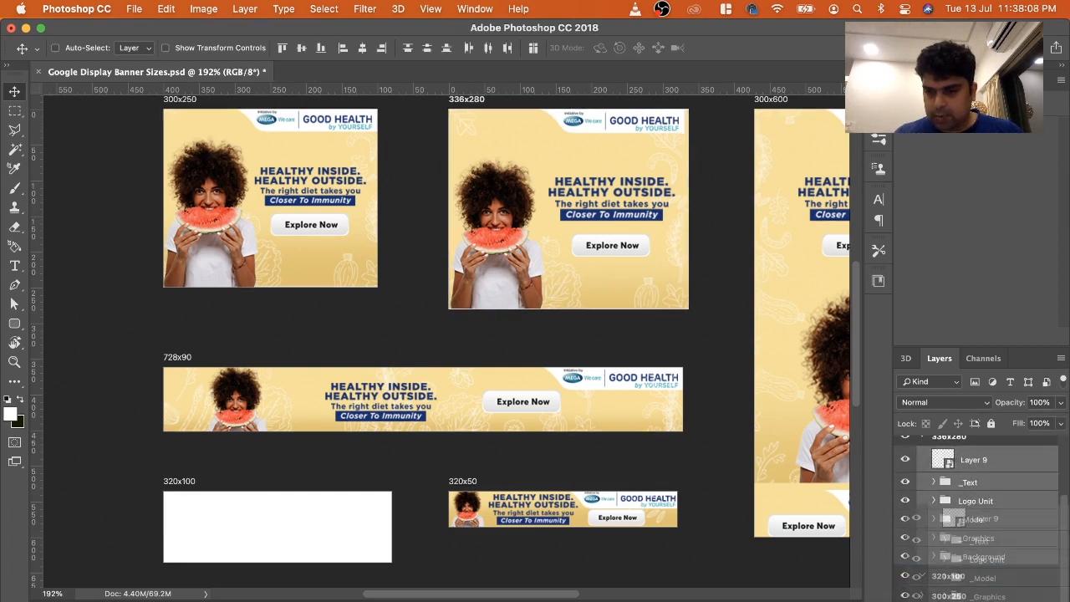
pyautogui.moveTo(982, 559); pyautogui.dragTo(981, 558)
pyautogui.scroll(-3, 982, 526)
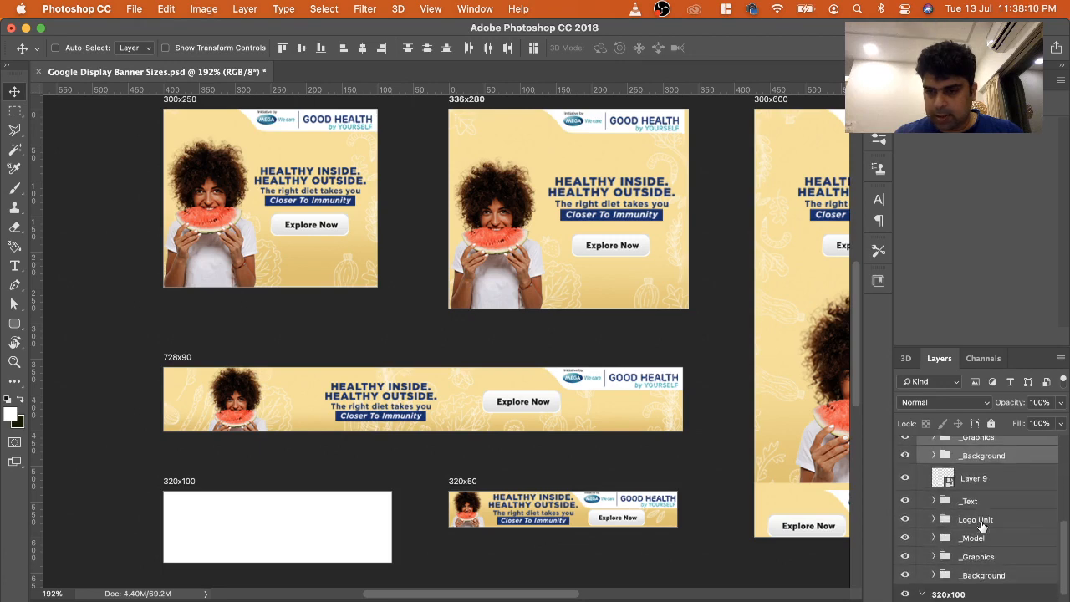
pyautogui.moveTo(987, 457); pyautogui.dragTo(959, 574)
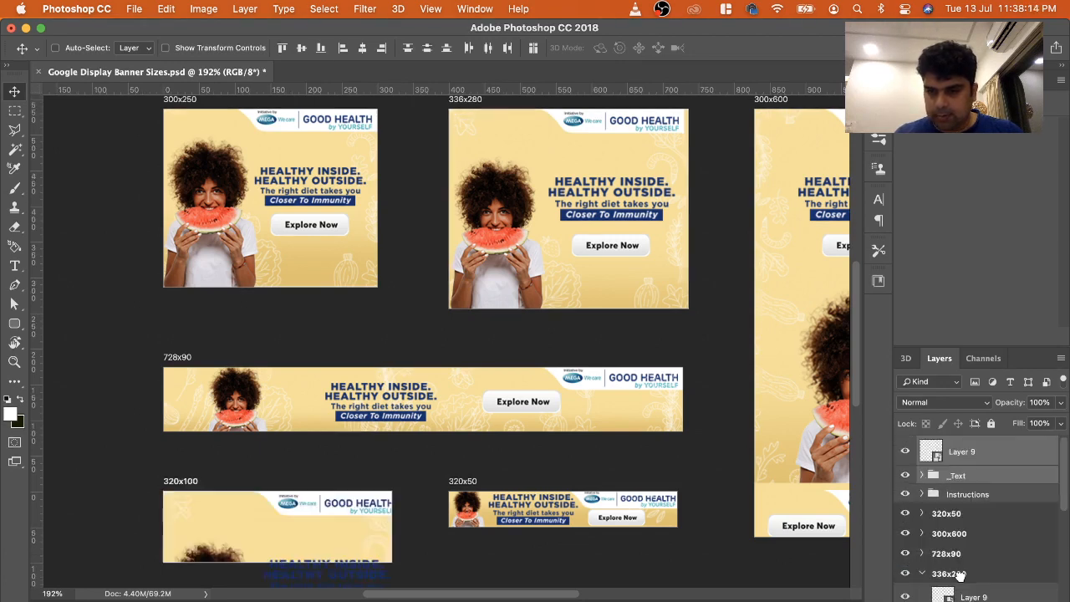
pyautogui.scroll(-3, 960, 575)
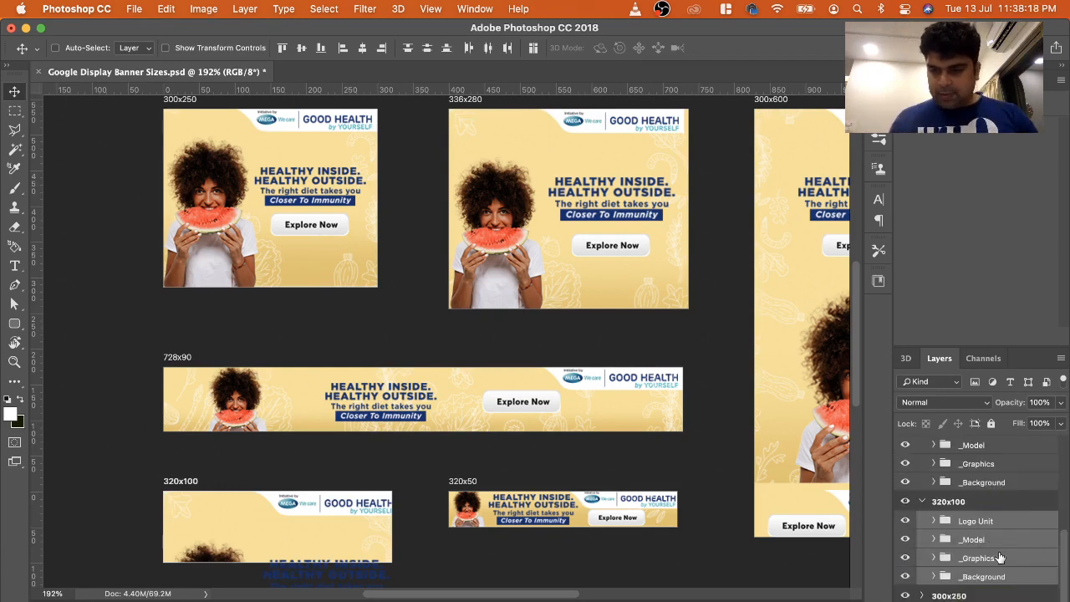
# Try to move the loose Layer 9 and _Text copies from the top of the layer order into an artboard, and undo it
pyautogui.scroll(10, 988, 574)
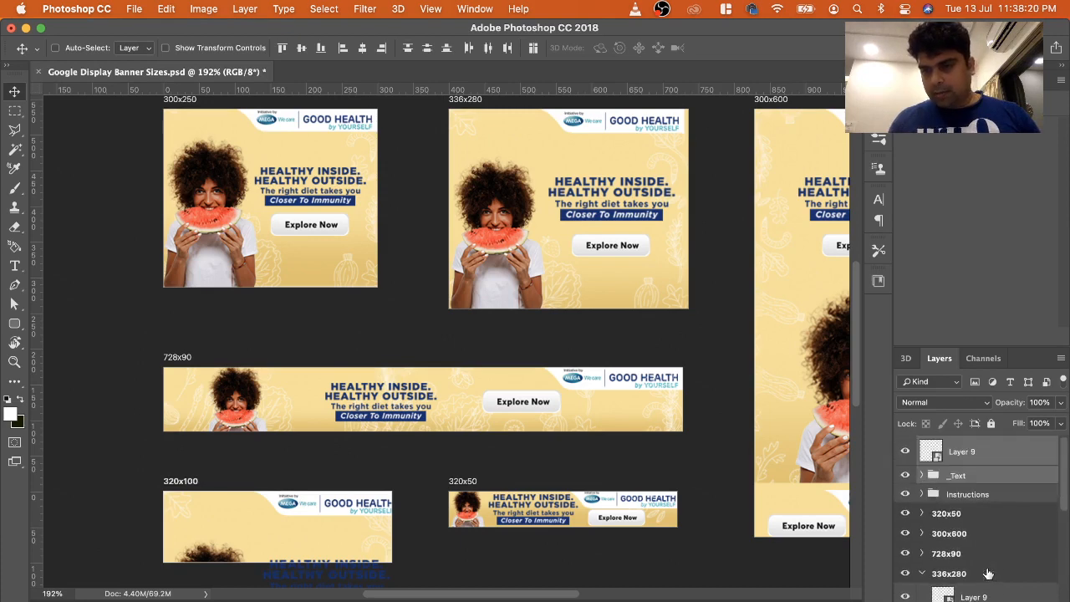
pyautogui.click(974, 458)
pyautogui.keyDown('shift'); pyautogui.click(976, 479); pyautogui.keyUp('shift')
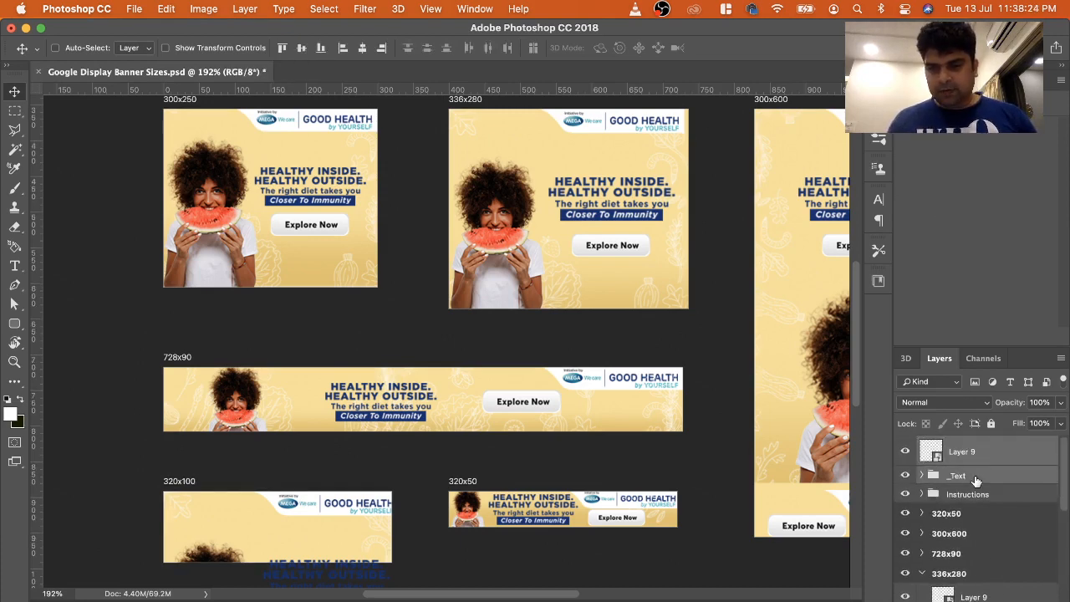
pyautogui.moveTo(976, 465)
pyautogui.mouseDown()
pyautogui.moveTo(969, 569)
pyautogui.moveTo(941, 592)
pyautogui.moveTo(955, 575)
pyautogui.moveTo(961, 472)
pyautogui.mouseUp()
pyautogui.scroll(1, 967, 491)
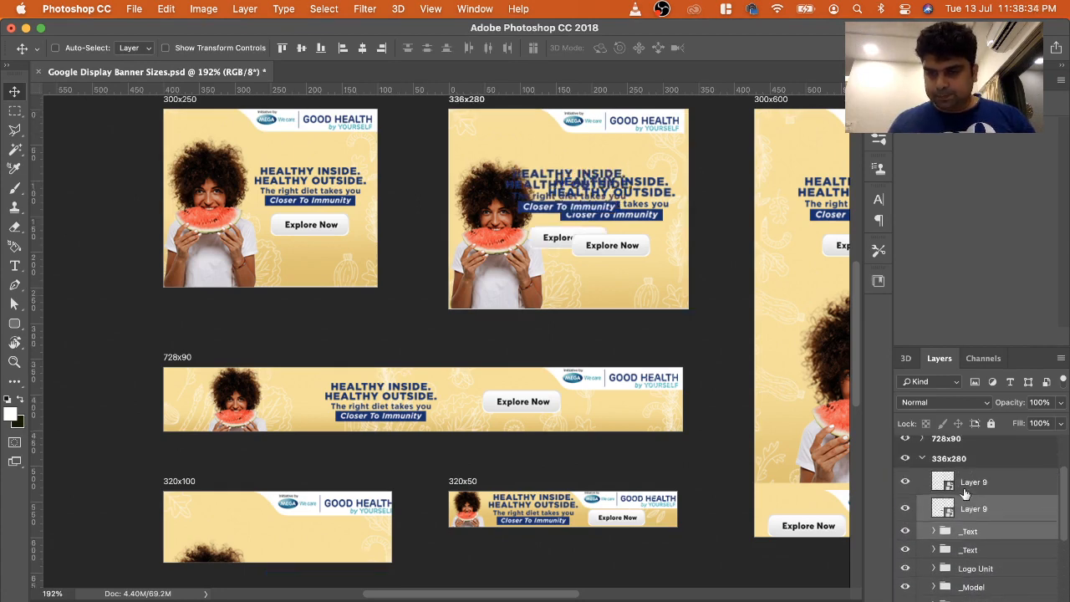
pyautogui.scroll(3, 967, 494)
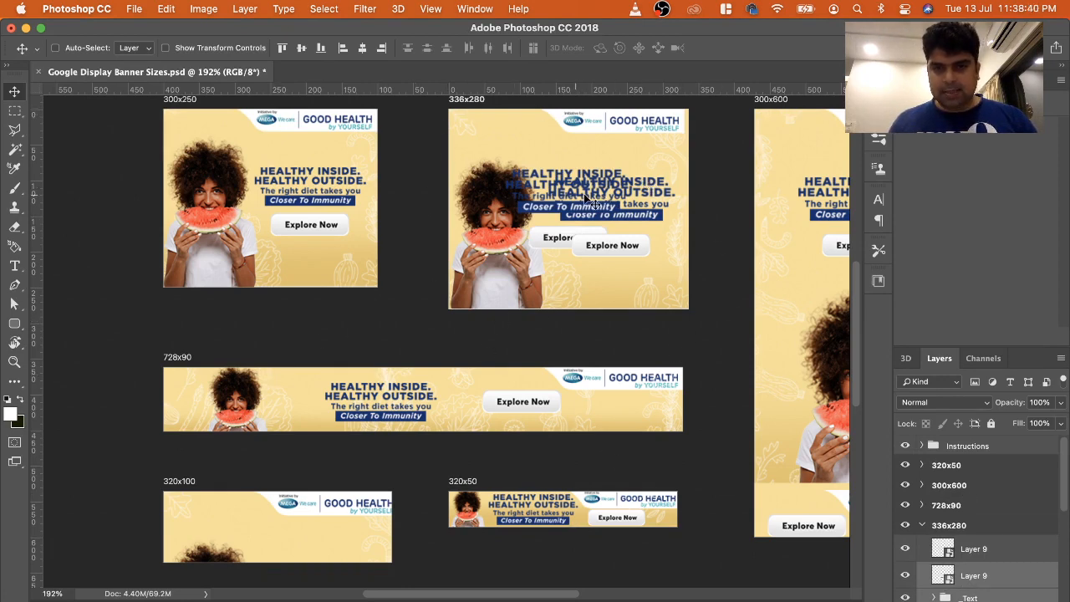
pyautogui.press('super+z')
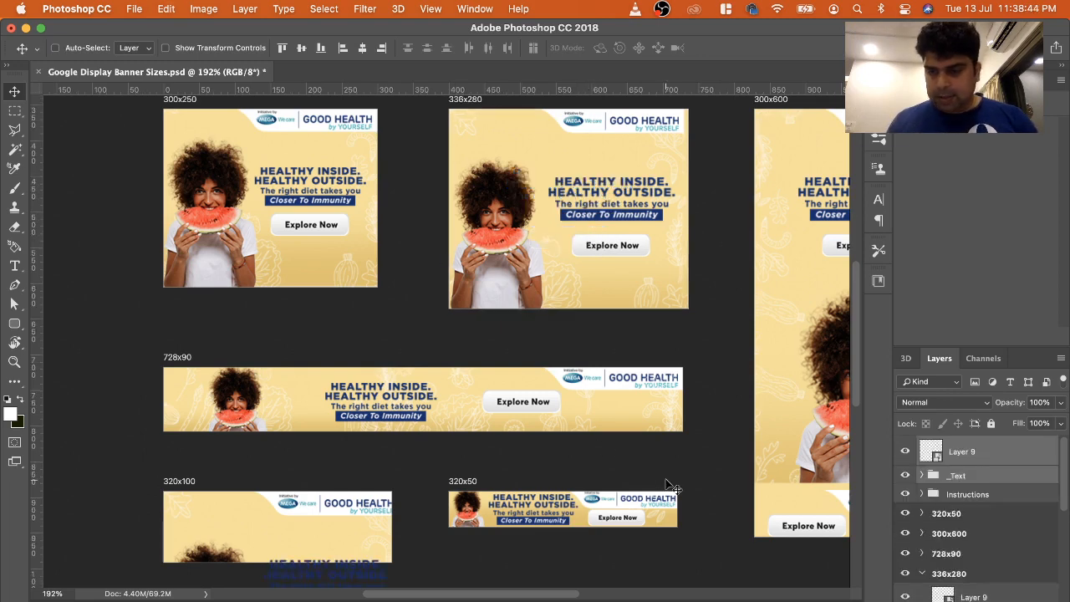
# Move the 320x100 artboard's _Model group up into the banner and scale it to about 71% near the artboard's left edge
pyautogui.scroll(-2, 993, 508)
pyautogui.scroll(-3, 993, 508)
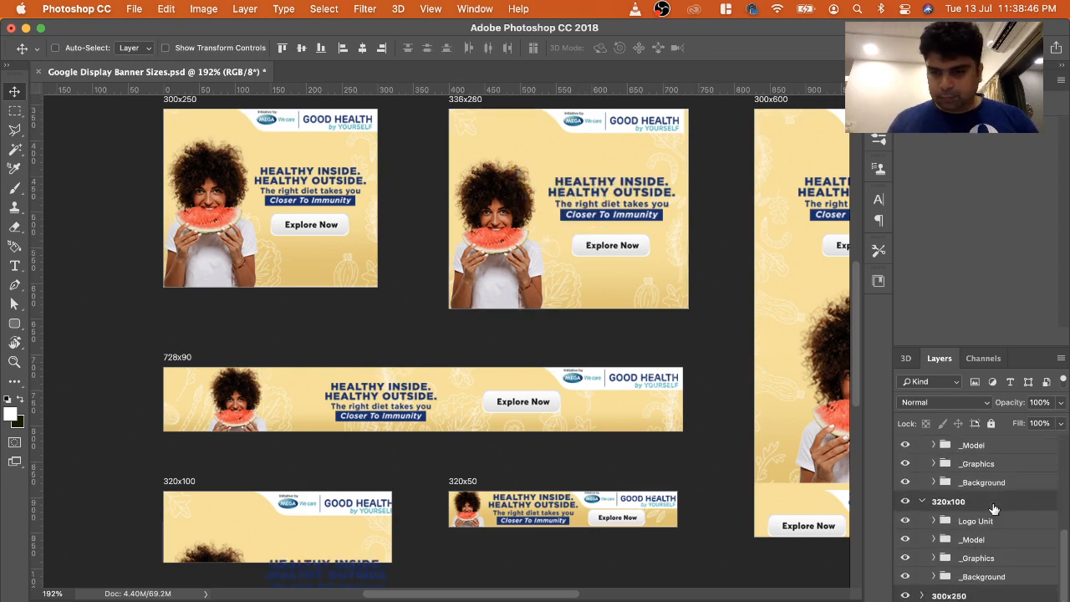
pyautogui.rightClick(338, 570)
pyautogui.rightClick(223, 558)
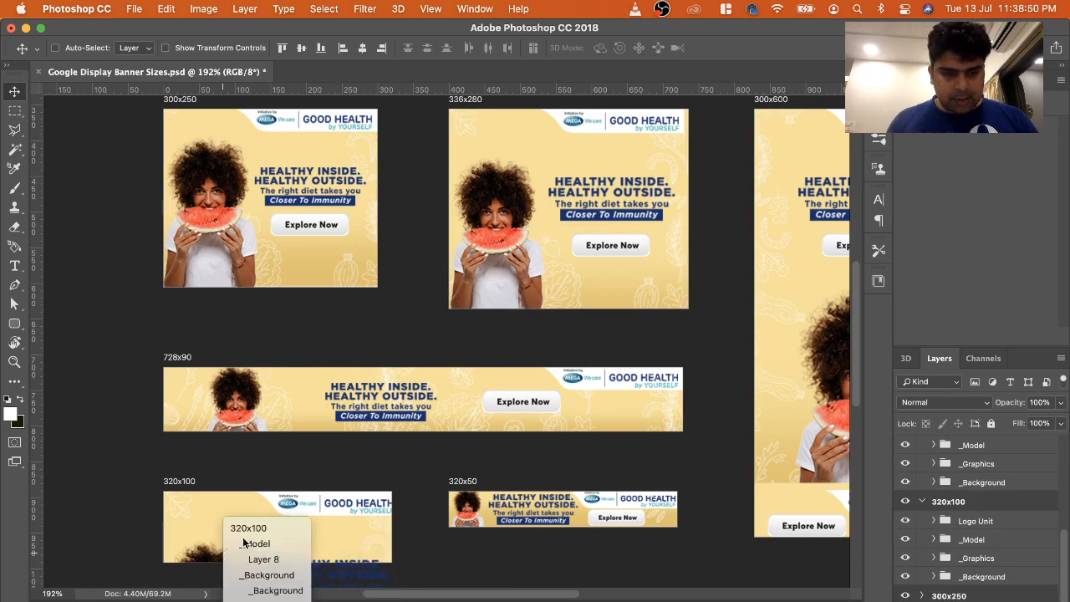
pyautogui.click(238, 539)
pyautogui.moveTo(218, 547); pyautogui.dragTo(219, 505)
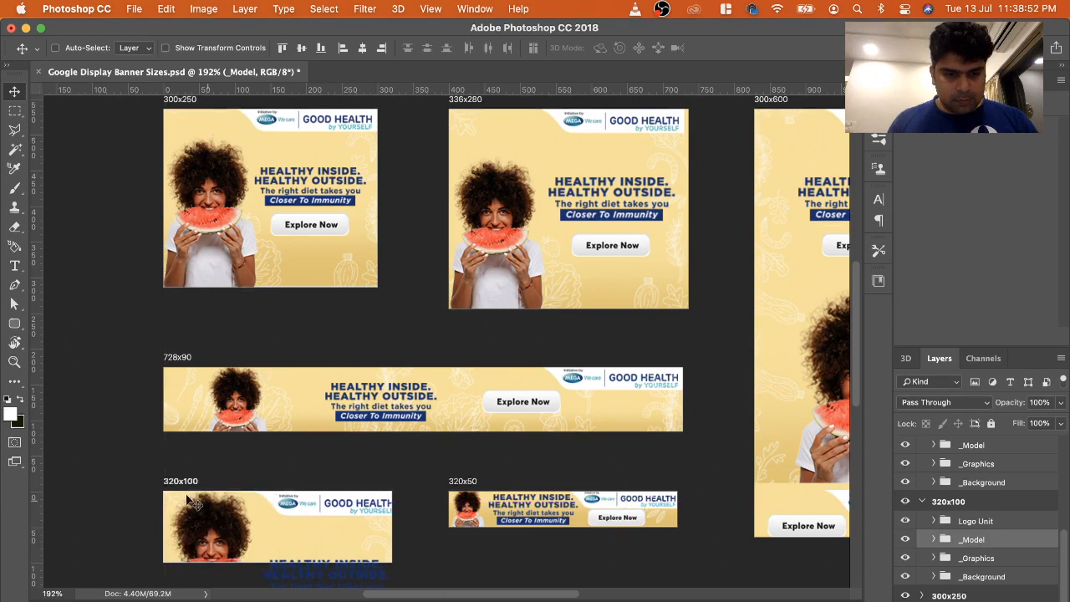
pyautogui.click(234, 46)
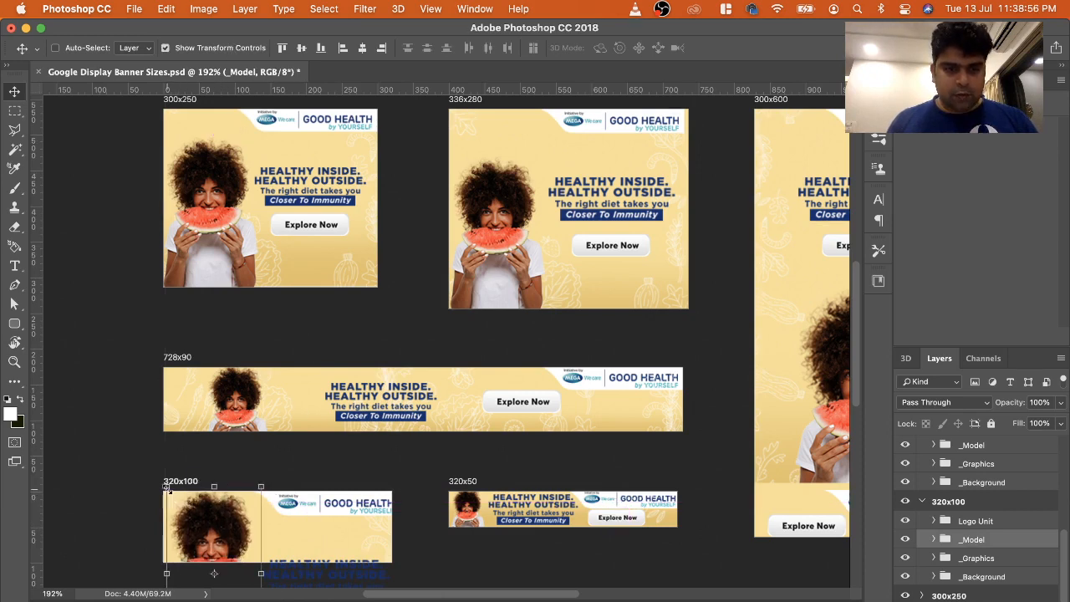
pyautogui.moveTo(167, 488); pyautogui.dragTo(220, 509)
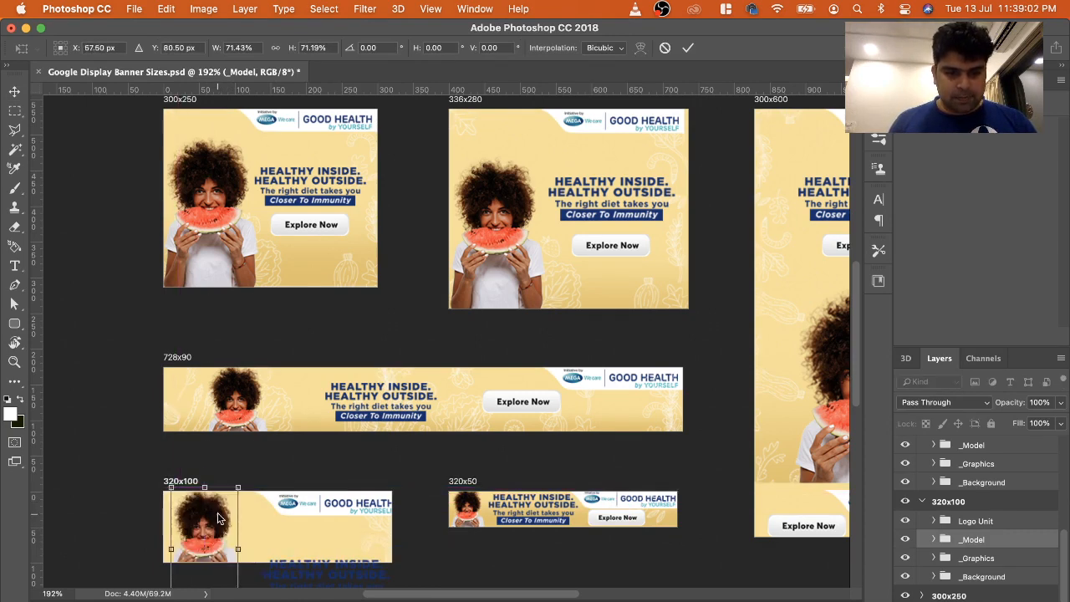
pyautogui.press('Return')
# Move the copied _Text group into the 320x100 banner beside the woman and scale it to about 84%, keeping the missing fonts' pixel data
pyautogui.rightClick(334, 569)
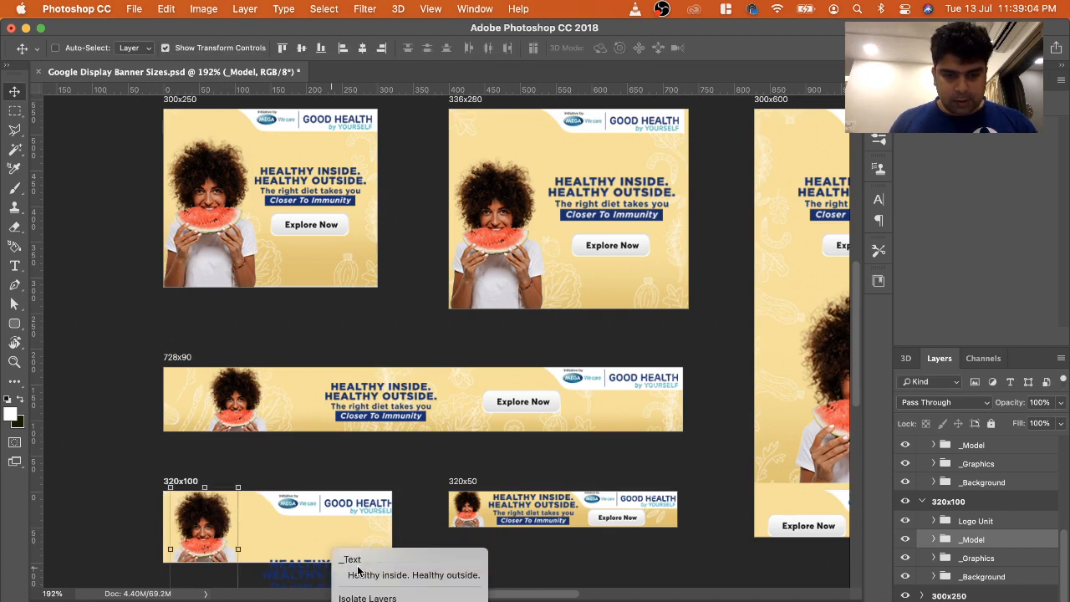
pyautogui.click(351, 560)
pyautogui.moveTo(332, 569); pyautogui.dragTo(307, 533)
pyautogui.hotkey('ctrl', 't')
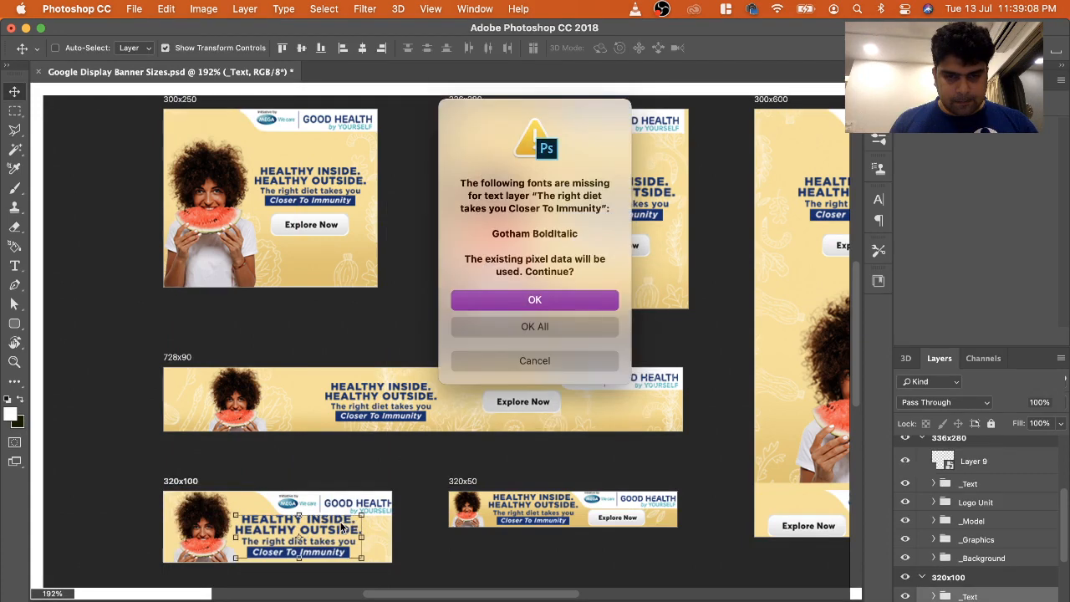
pyautogui.click(545, 331)
pyautogui.moveTo(361, 514); pyautogui.dragTo(324, 540)
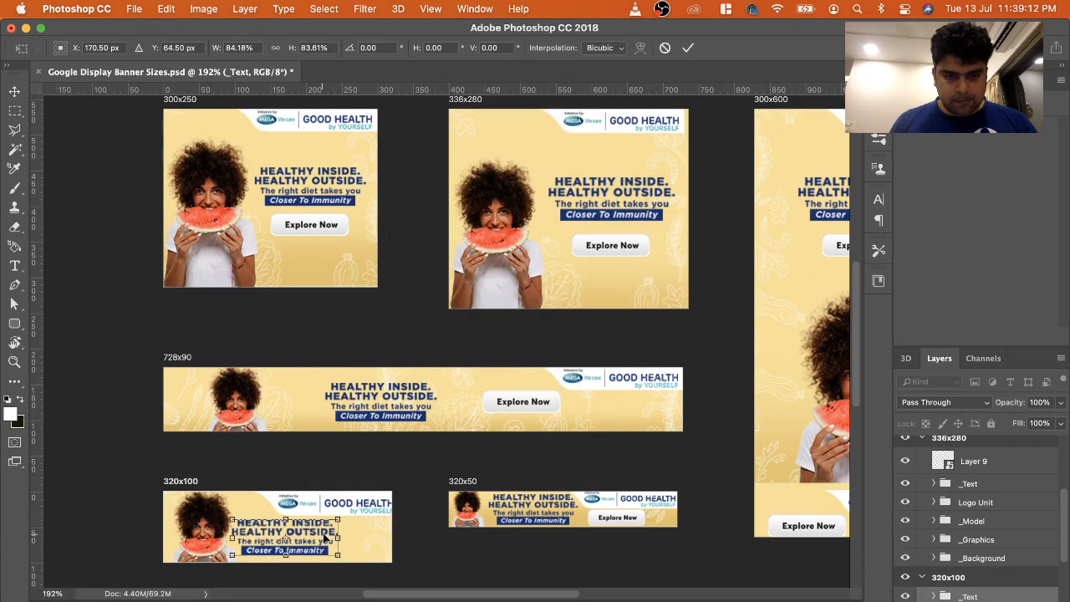
# Nudge the 320x100 banner's text block down to Y 66.5 px and apply the transform
pyautogui.press('Down')
pyautogui.press('Down')
pyautogui.press('Down')
pyautogui.press('Down')
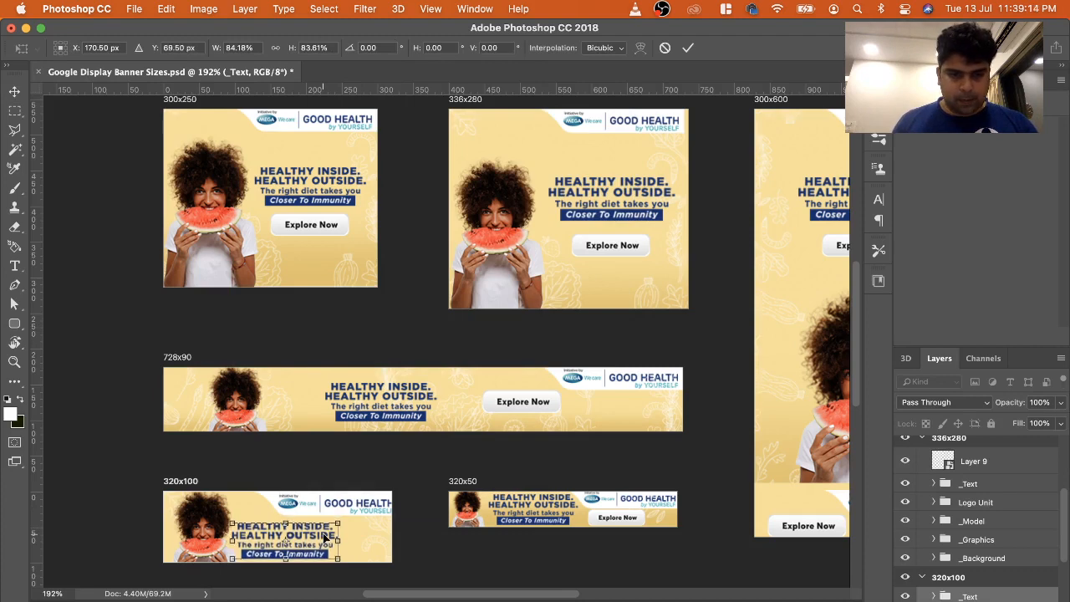
pyautogui.press('Up')
pyautogui.press('Up')
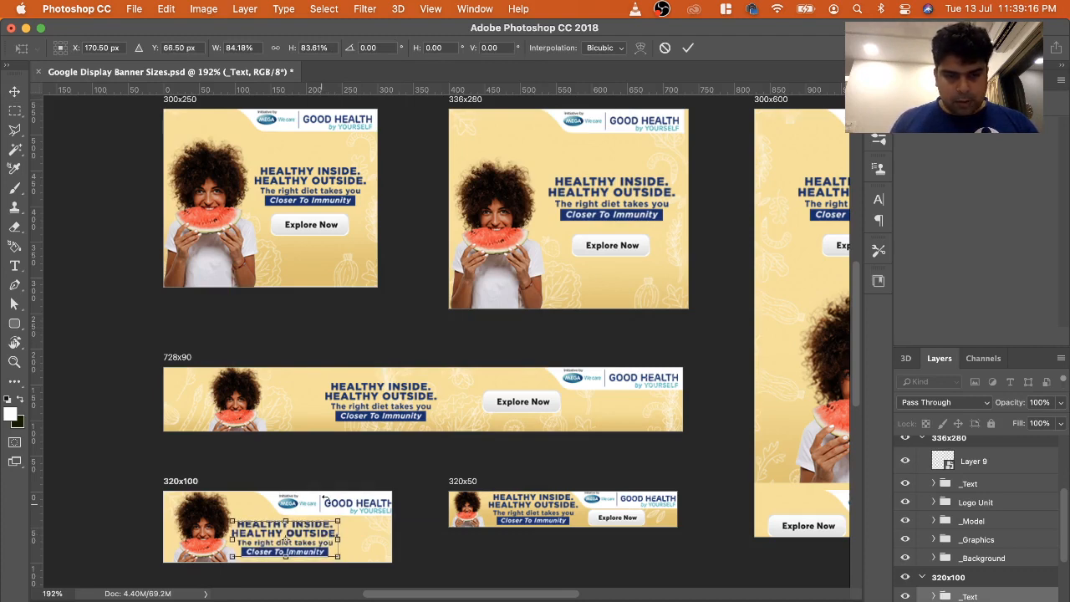
pyautogui.rightClick(326, 500)
pyautogui.click(311, 536)
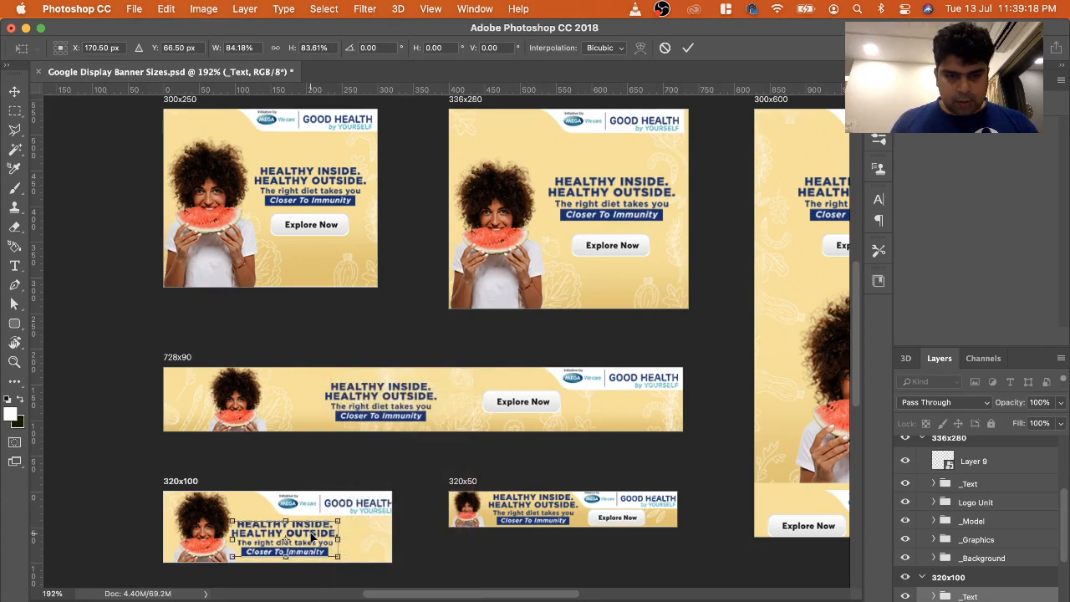
pyautogui.press('Return')
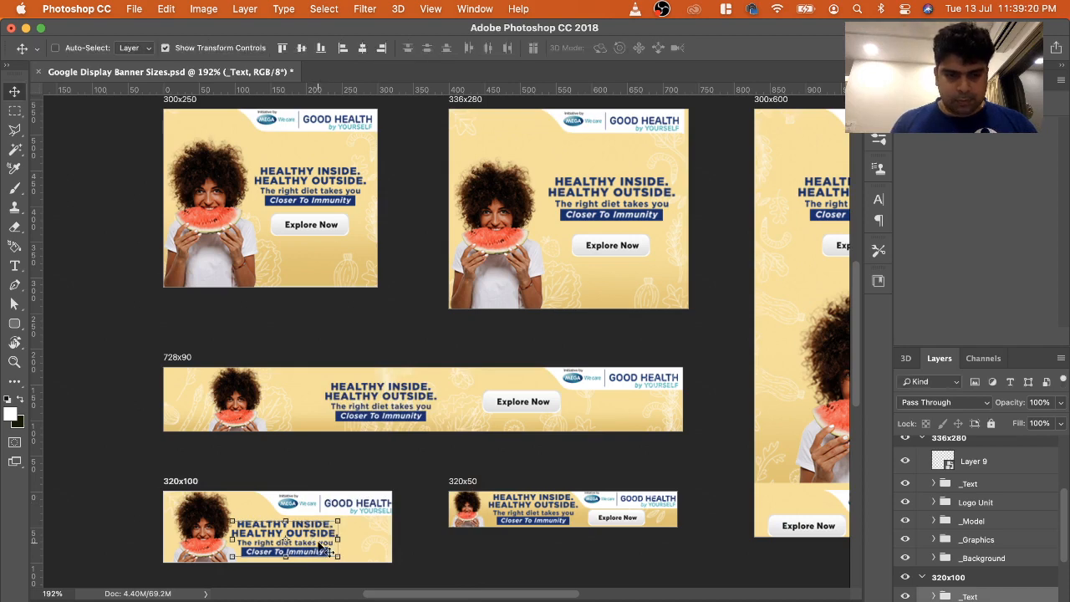
# Shift the 320x100 artboard's Logo Unit left so it sits flush with the artboard's right edge
pyautogui.rightClick(340, 505)
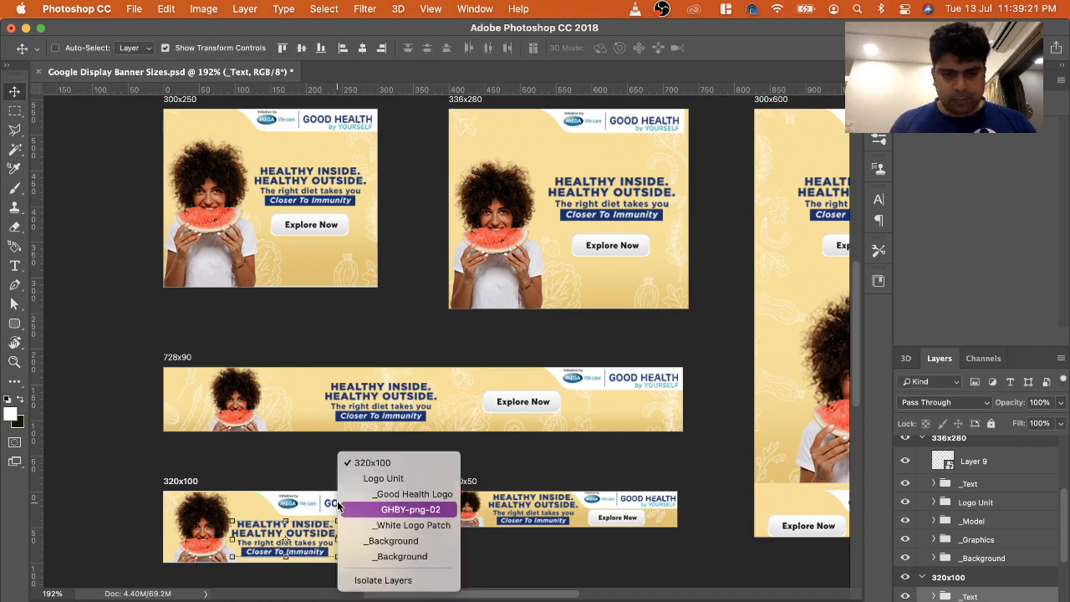
pyautogui.click(375, 478)
pyautogui.press('Left')
pyautogui.press('Left')
pyautogui.press('Left')
pyautogui.press('Left')
pyautogui.press('Left')
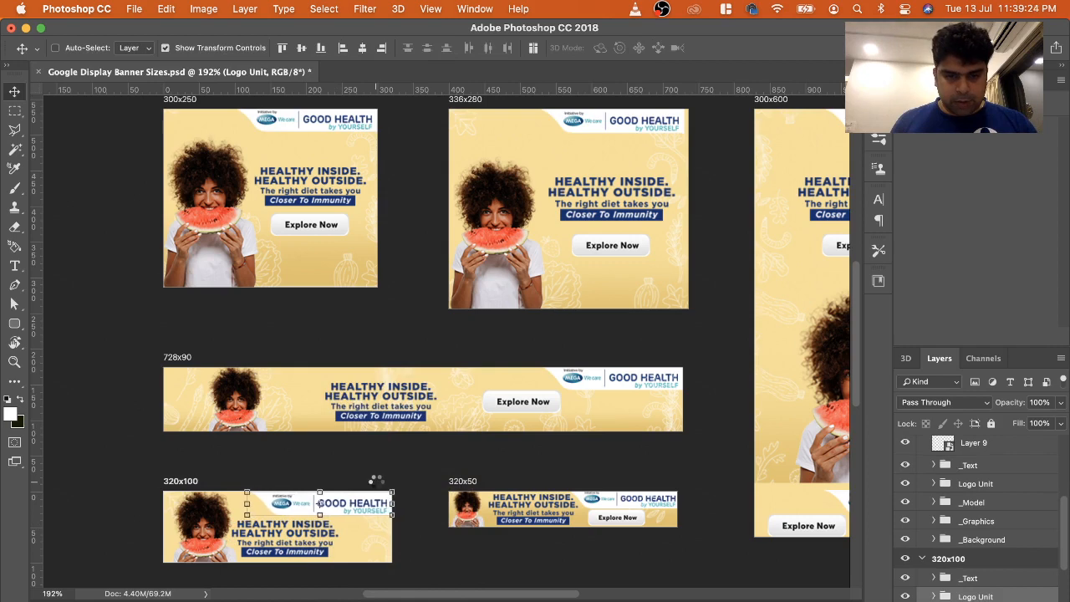
pyautogui.press('Right')
pyautogui.press('Right')
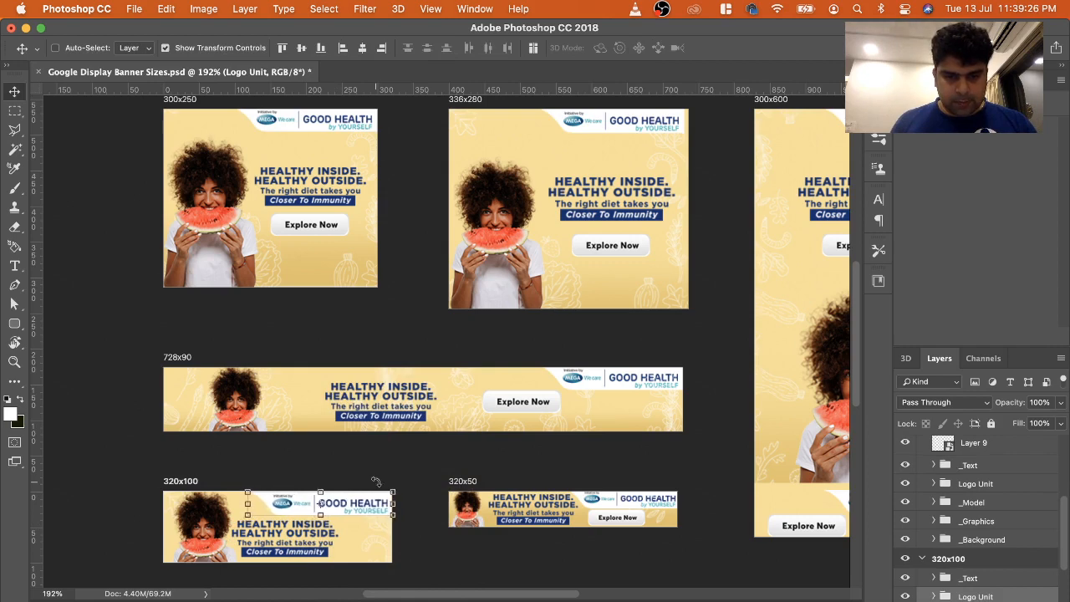
pyautogui.press('Left')
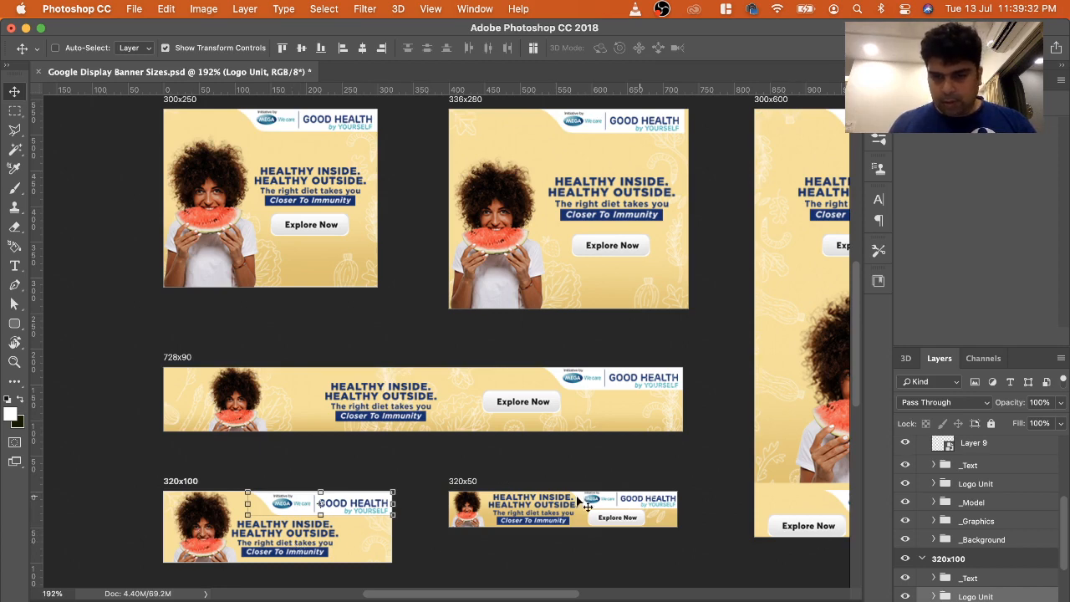
# Move the loose Explore Now button under the 320x100 banner's logo and scale it down, placing it at X 237 px, Y 47 px
pyautogui.scroll(-2, 339, 519)
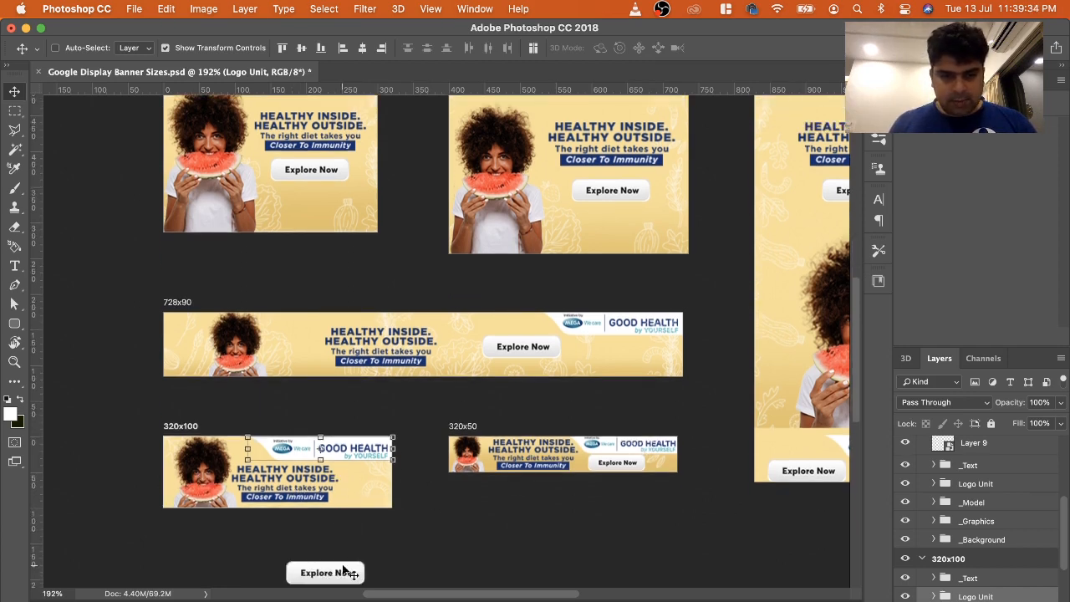
pyautogui.rightClick(348, 568)
pyautogui.click(366, 573)
pyautogui.moveTo(341, 574); pyautogui.dragTo(368, 483)
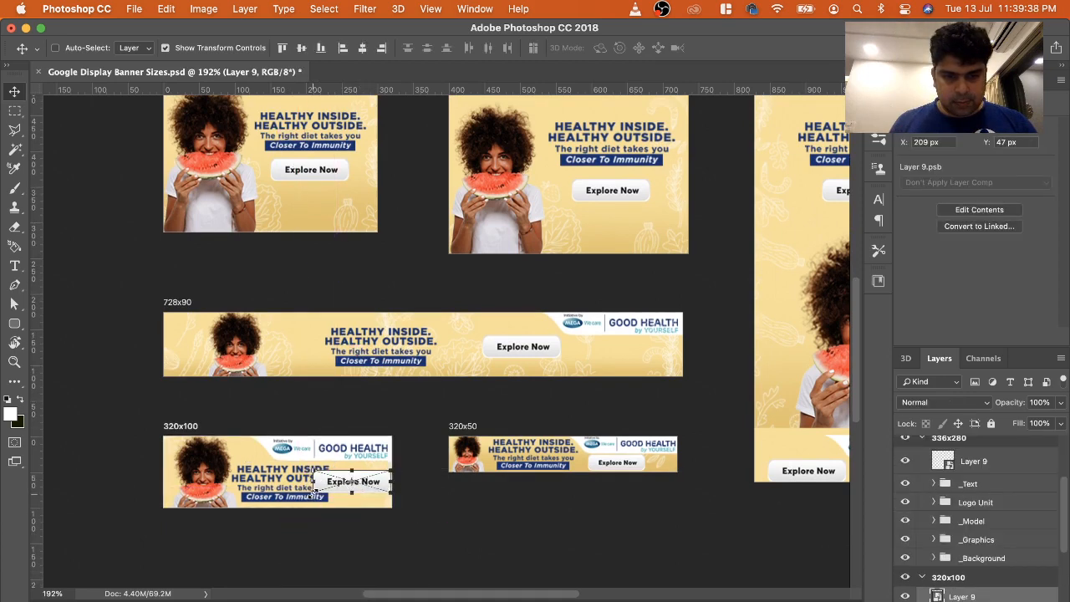
pyautogui.hotkey('ctrl', 't')
pyautogui.moveTo(309, 499); pyautogui.dragTo(333, 482)
pyautogui.press('Return')
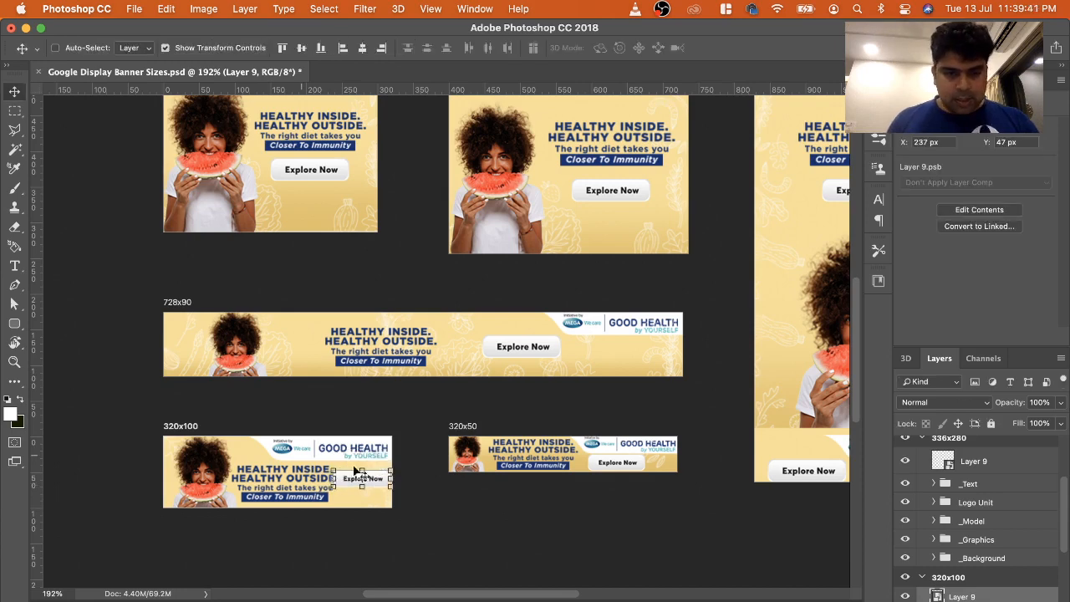
# Nudge the 320x100 artboard's _Model group left against the artboard's left edge
pyautogui.rightClick(201, 483)
pyautogui.click(238, 472)
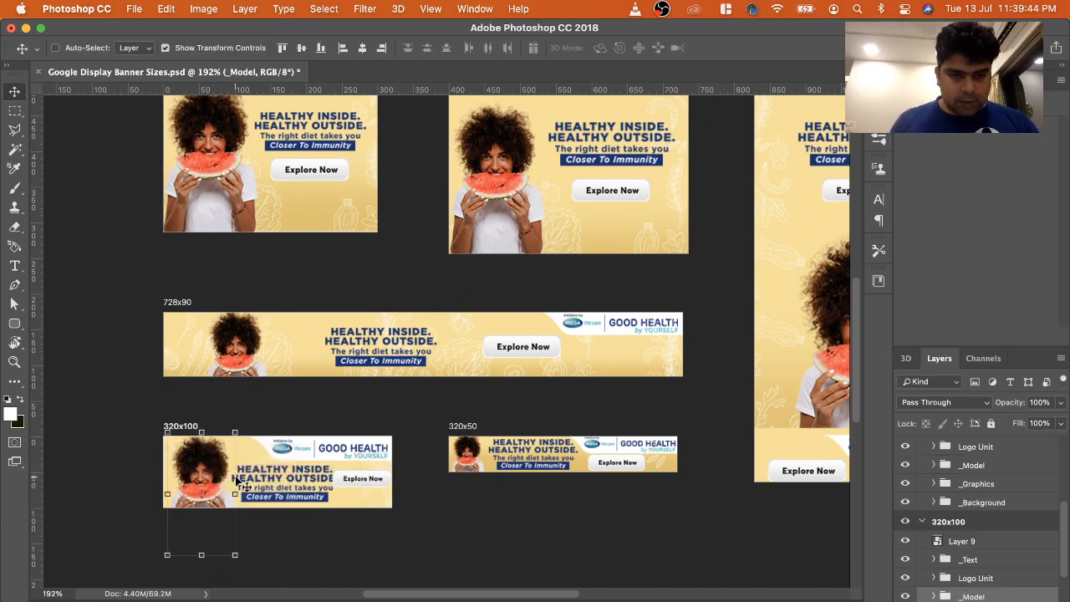
pyautogui.press('Left')
pyautogui.press('Left')
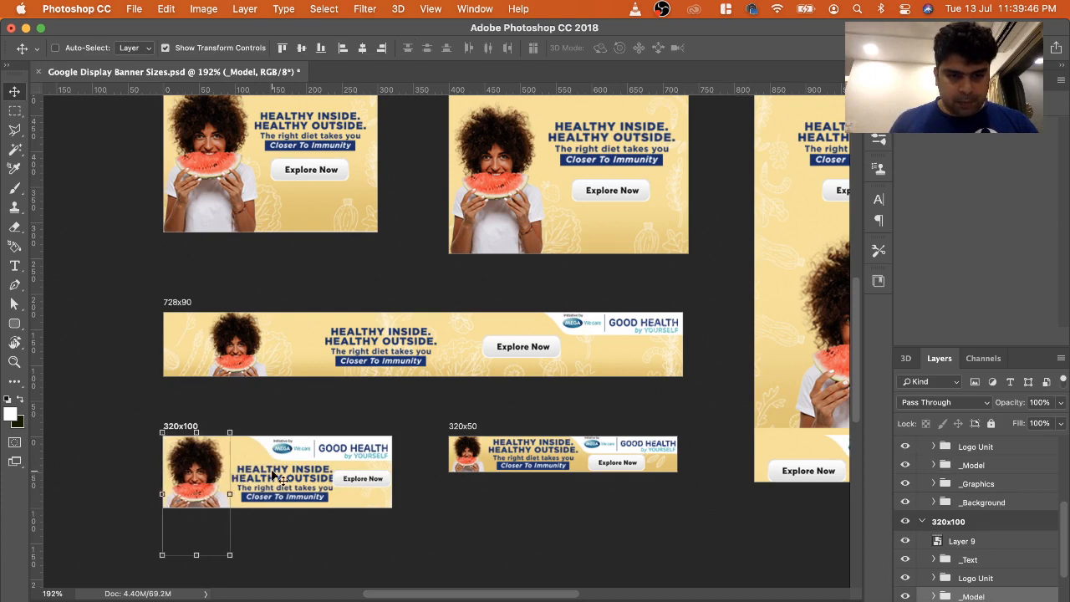
# Nudge the 320x100 artboard's _Text group left to open a gap before the Explore Now button
pyautogui.rightClick(275, 475)
pyautogui.click(308, 461)
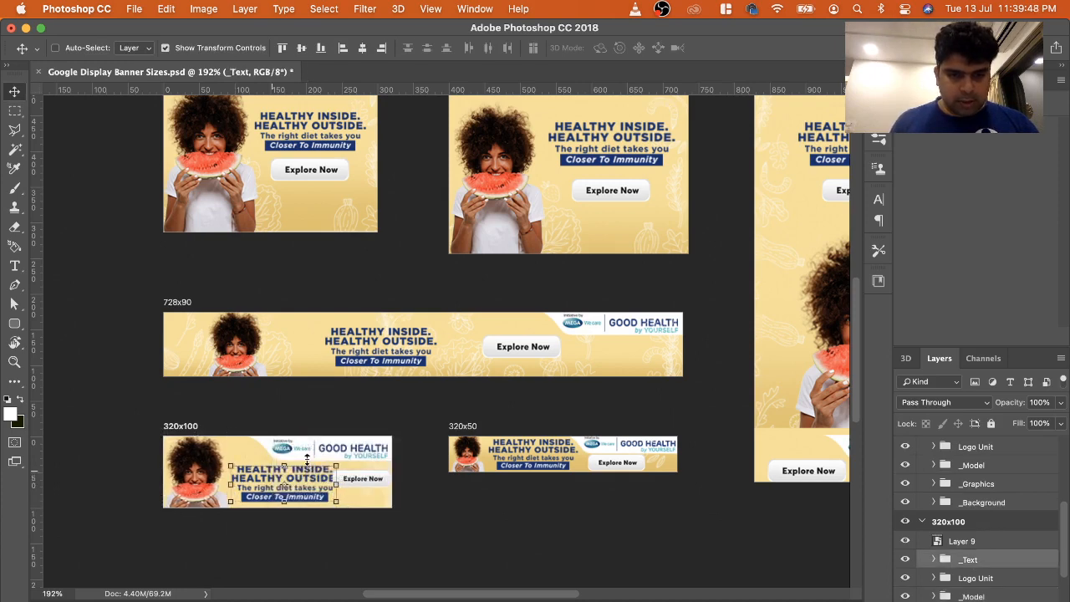
pyautogui.press('Left')
pyautogui.press('Left')
pyautogui.press('Left')
pyautogui.press('Left')
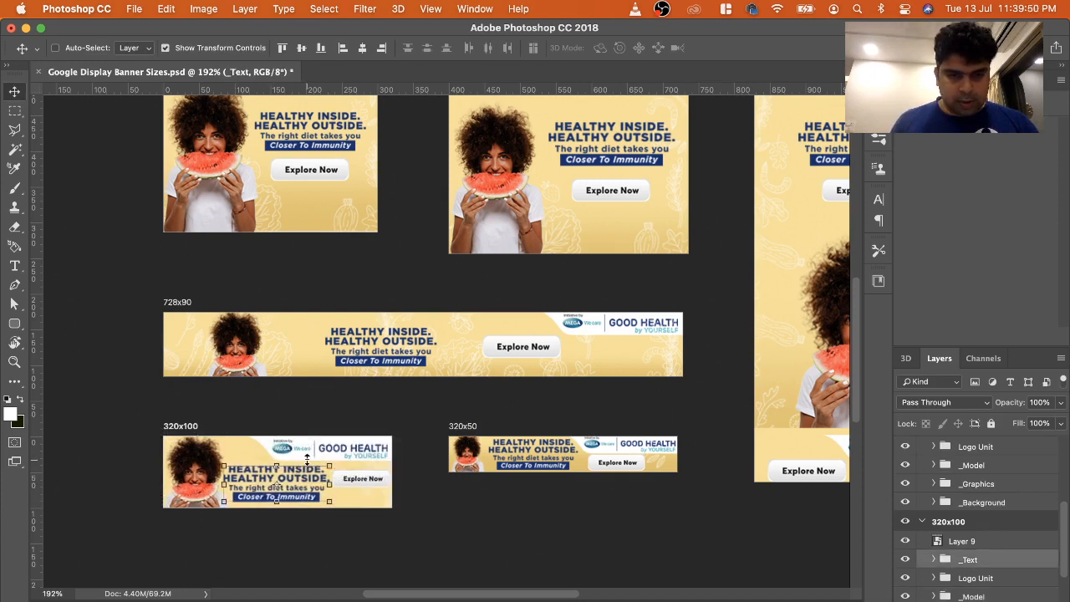
pyautogui.press('Right')
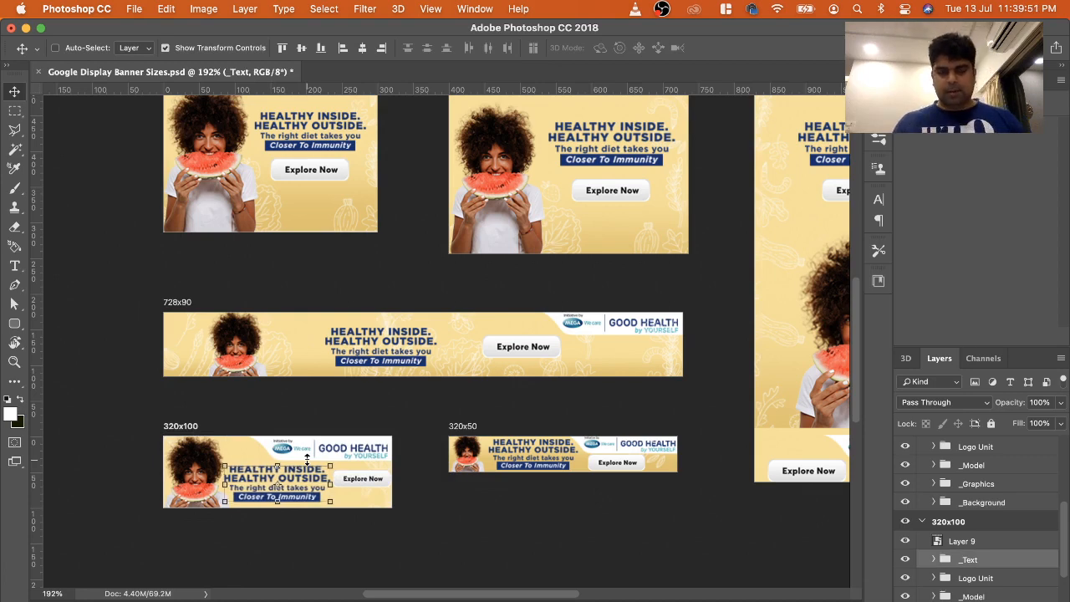
# Scale down the 320x50 artboard's Explore Now button and shift it left beneath the logo to X 201 px, Y 28 px
pyautogui.rightClick(625, 455)
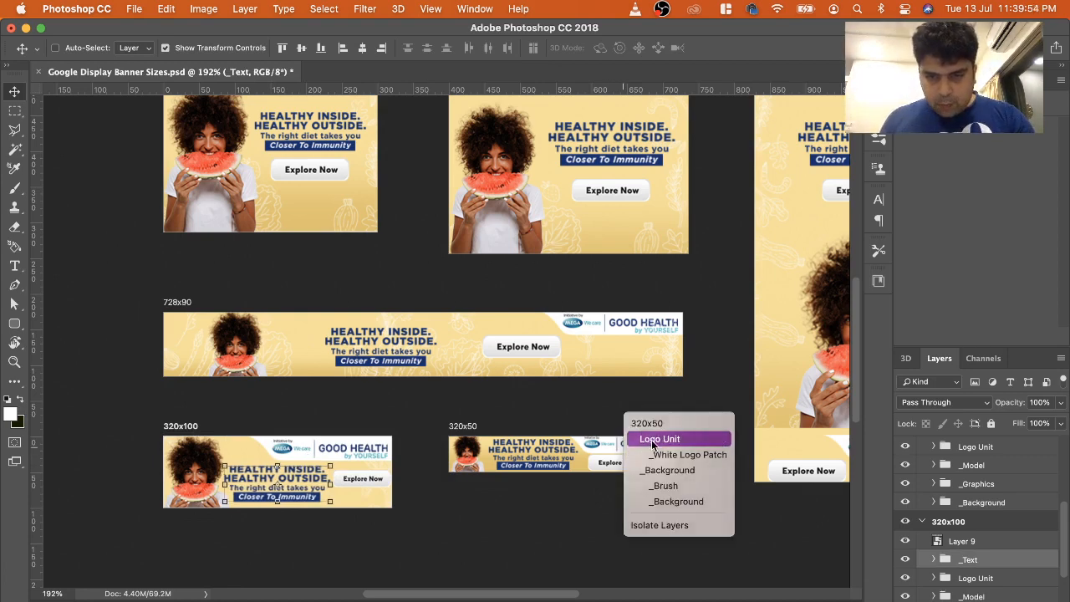
pyautogui.click(650, 439)
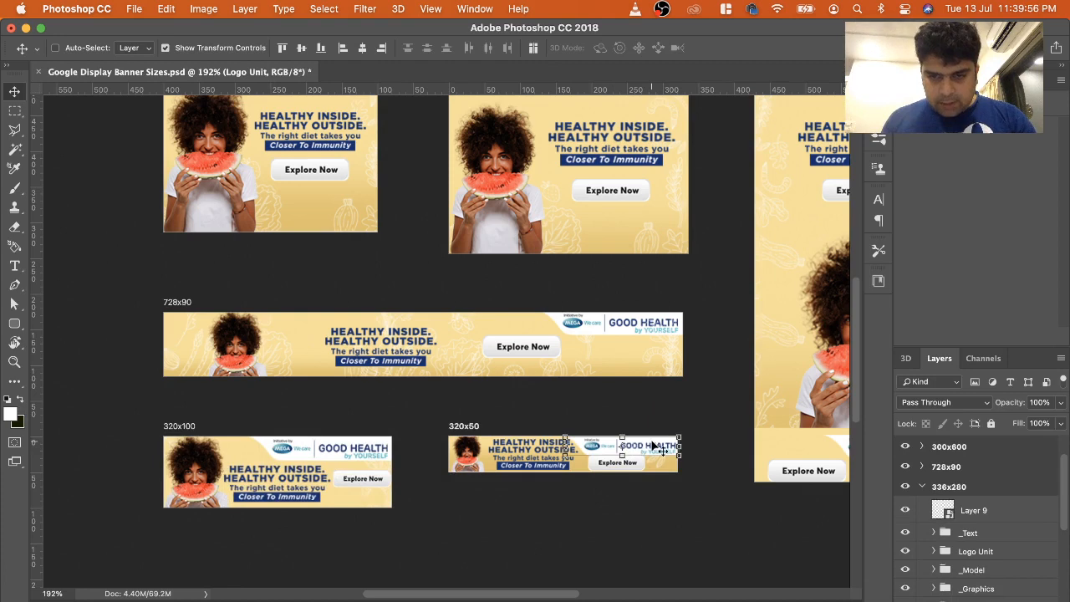
pyautogui.rightClick(625, 458)
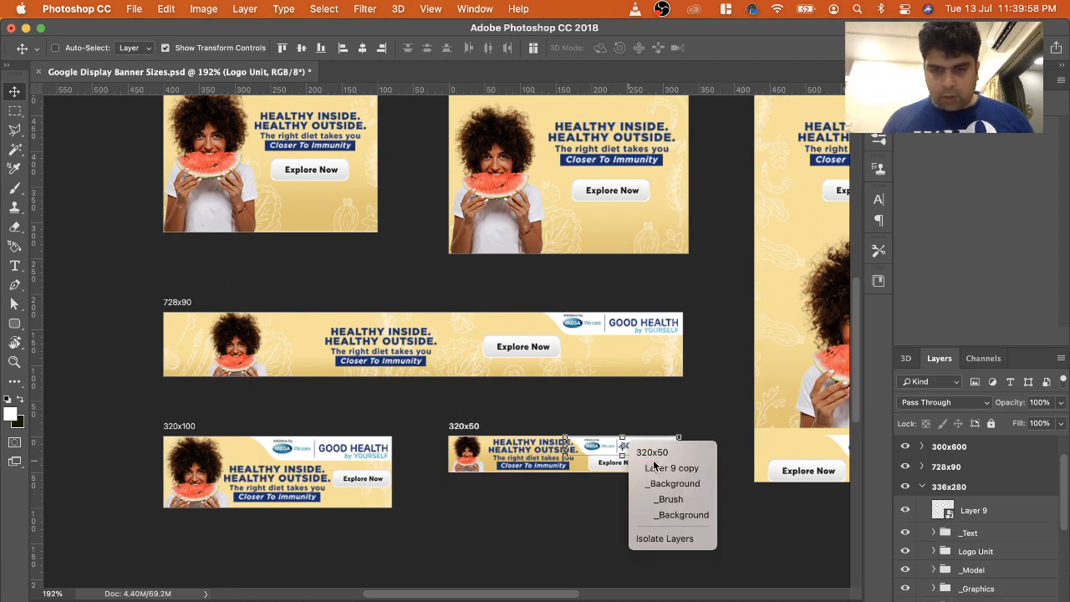
pyautogui.click(637, 468)
pyautogui.moveTo(598, 467); pyautogui.dragTo(595, 460)
pyautogui.press('Return')
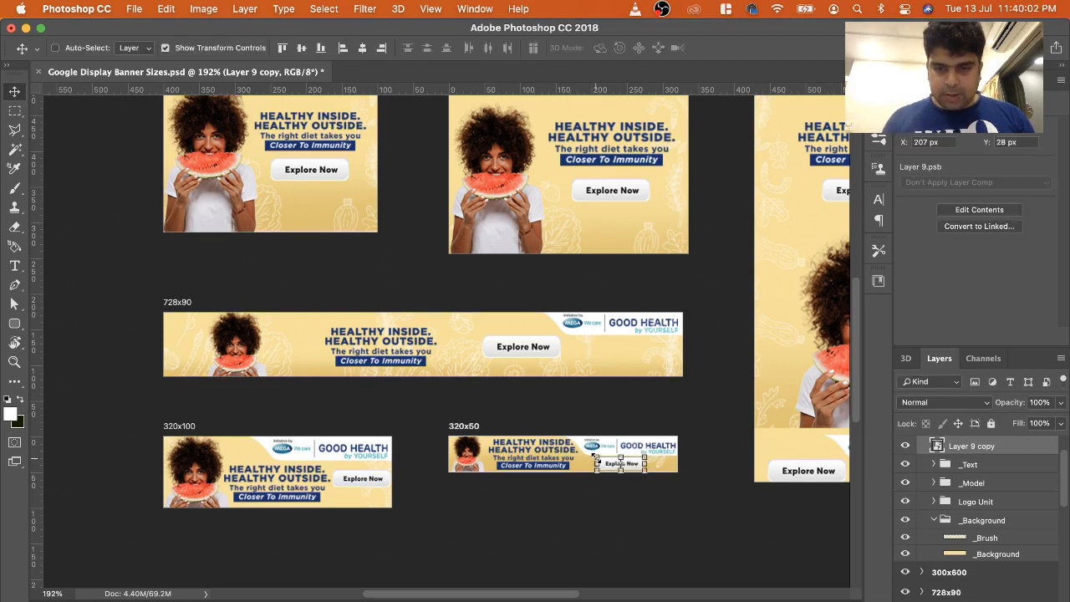
pyautogui.press('Left')
pyautogui.press('Left')
pyautogui.press('Left')
pyautogui.press('Left')
pyautogui.press('Left')
pyautogui.press('Left')
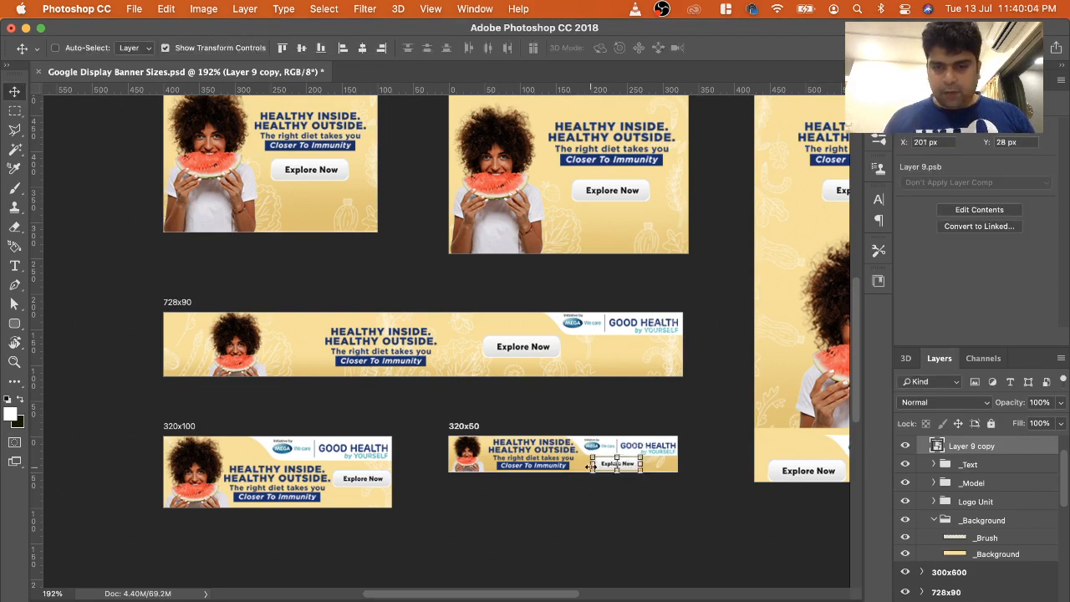
# Review the layouts of all the banner artboards together with the ad requirement notes above them
pyautogui.scroll(-2, 550, 471)
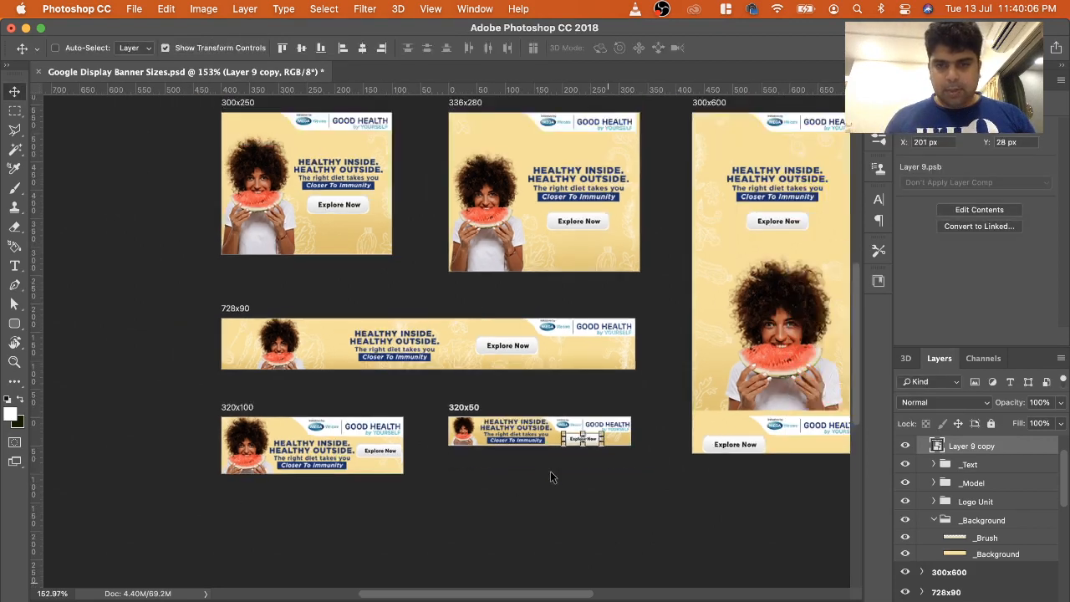
pyautogui.hscroll(3, 550, 471)
pyautogui.scroll(1, 550, 472)
pyautogui.scroll(1, 550, 477)
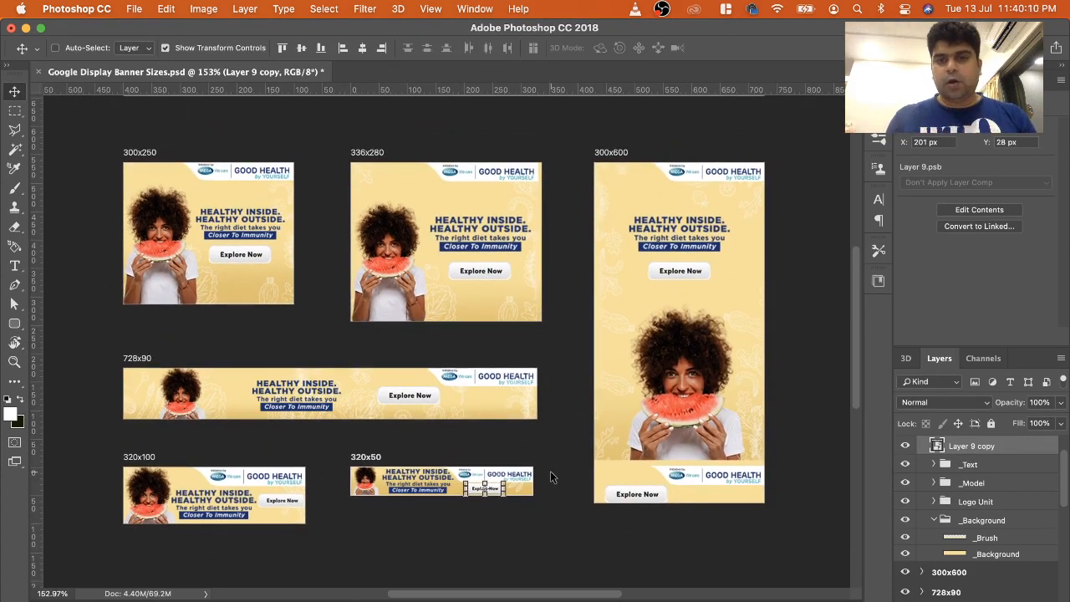
pyautogui.scroll(10, 550, 477)
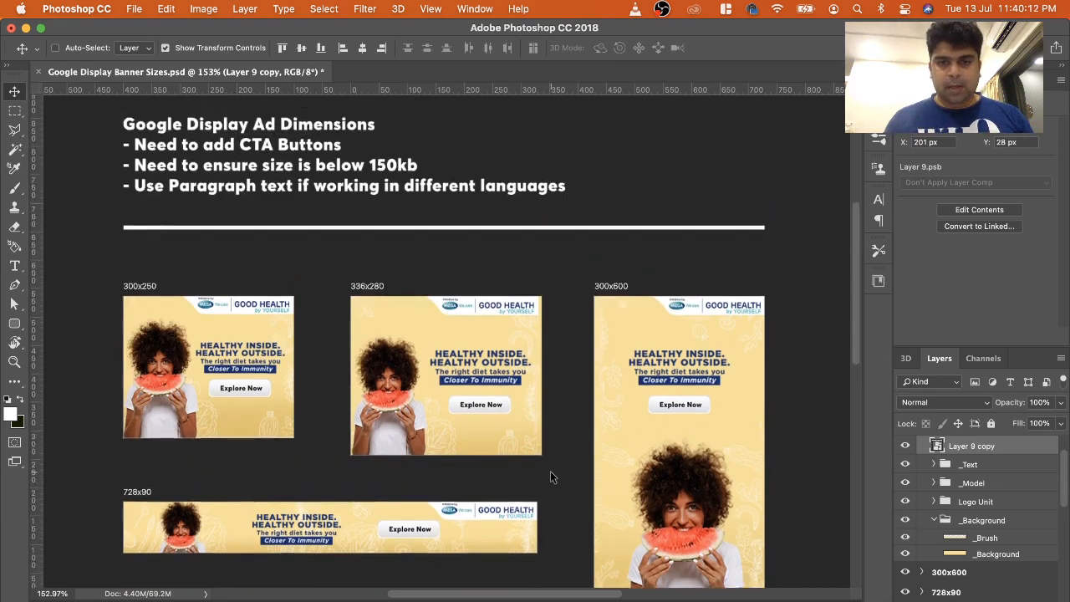
pyautogui.scroll(-9, 550, 477)
pyautogui.hscroll(-2, 550, 477)
pyautogui.scroll(2, 550, 477)
pyautogui.hscroll(1, 550, 477)
pyautogui.scroll(-2, 550, 477)
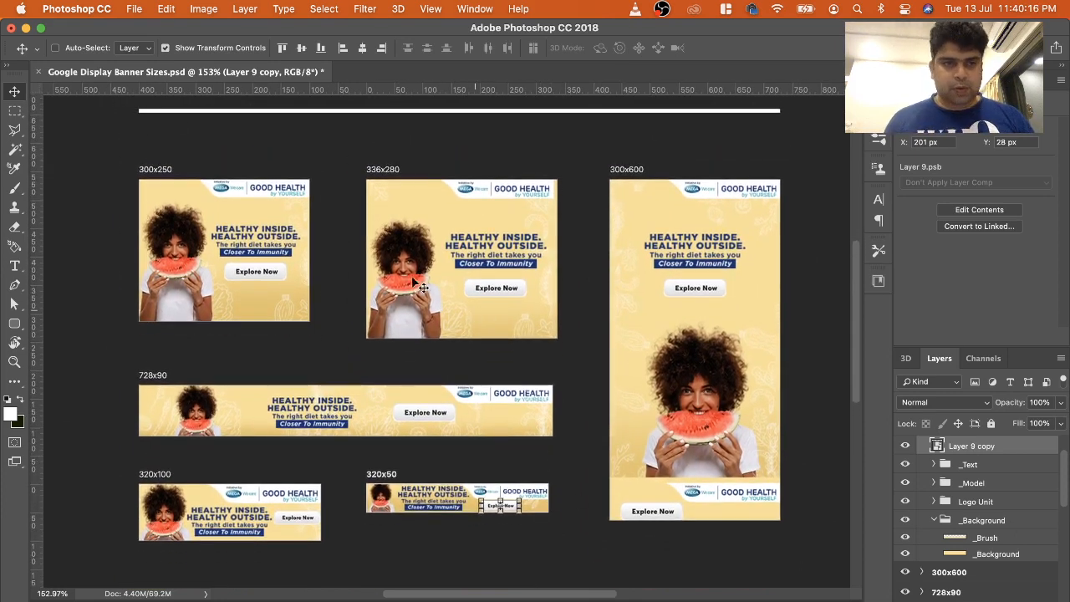
# Export the artboards with Artboards to Files into a new Desktop folder named Google Display Ads
pyautogui.click(133, 9)
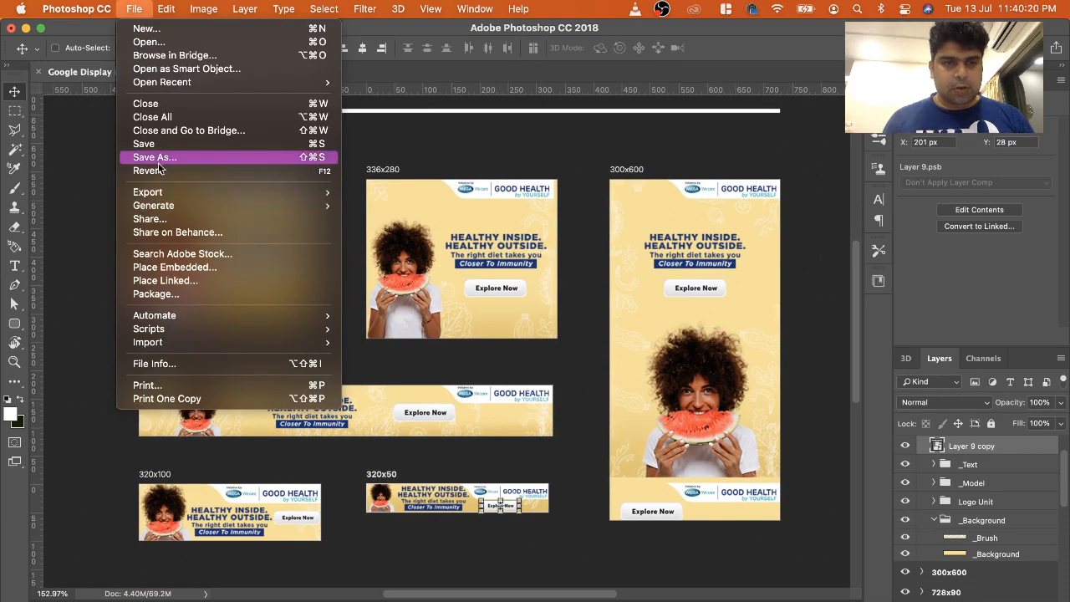
pyautogui.moveTo(164, 196)
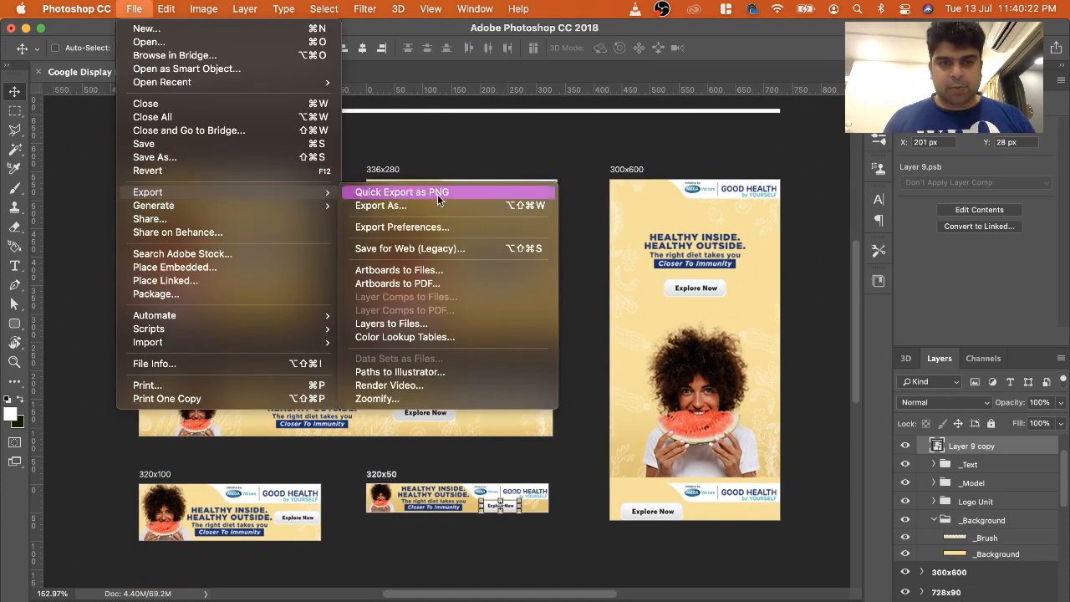
pyautogui.click(440, 272)
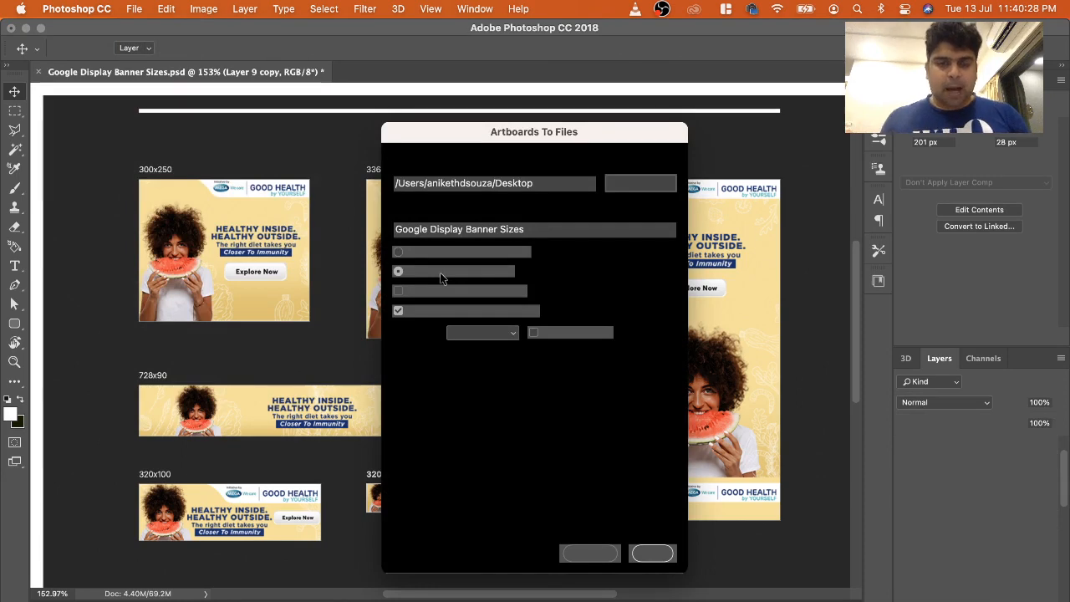
pyautogui.click(655, 184)
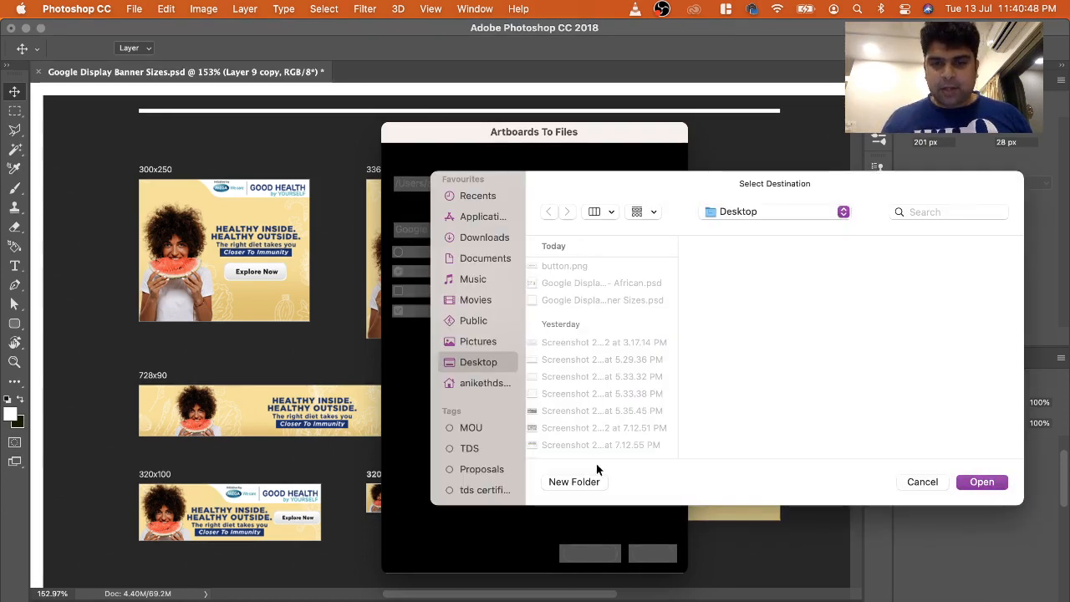
pyautogui.scroll(-1, 620, 275)
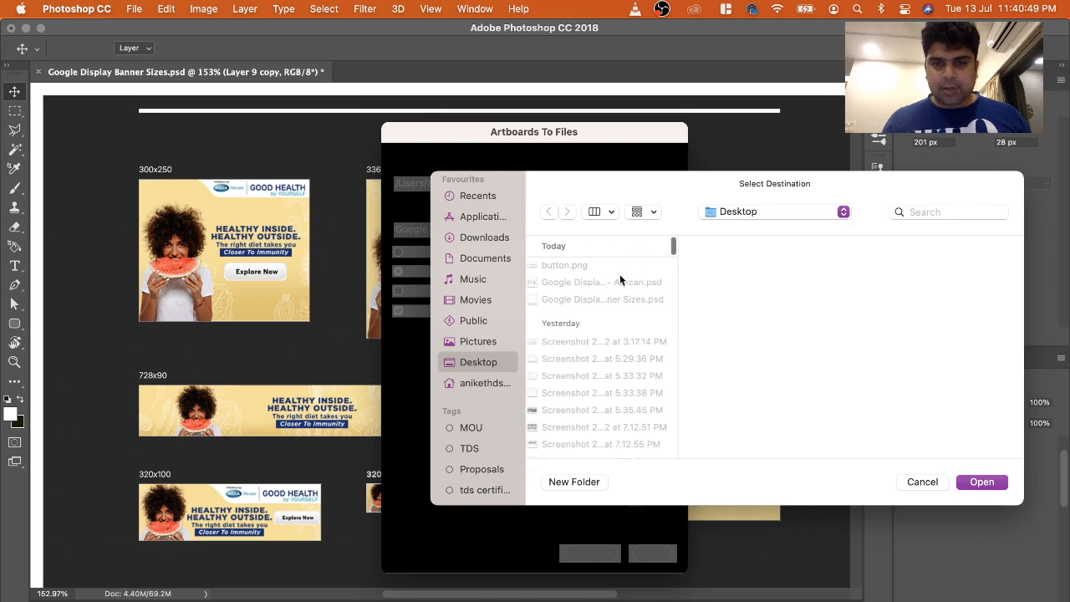
pyautogui.click(586, 481)
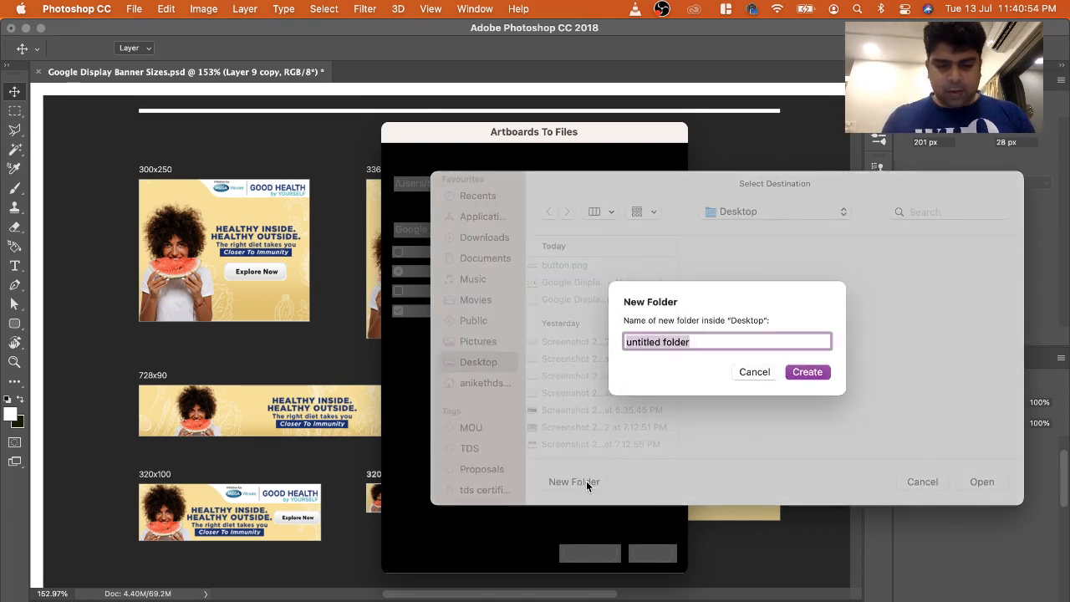
pyautogui.write('Google Display Ads')
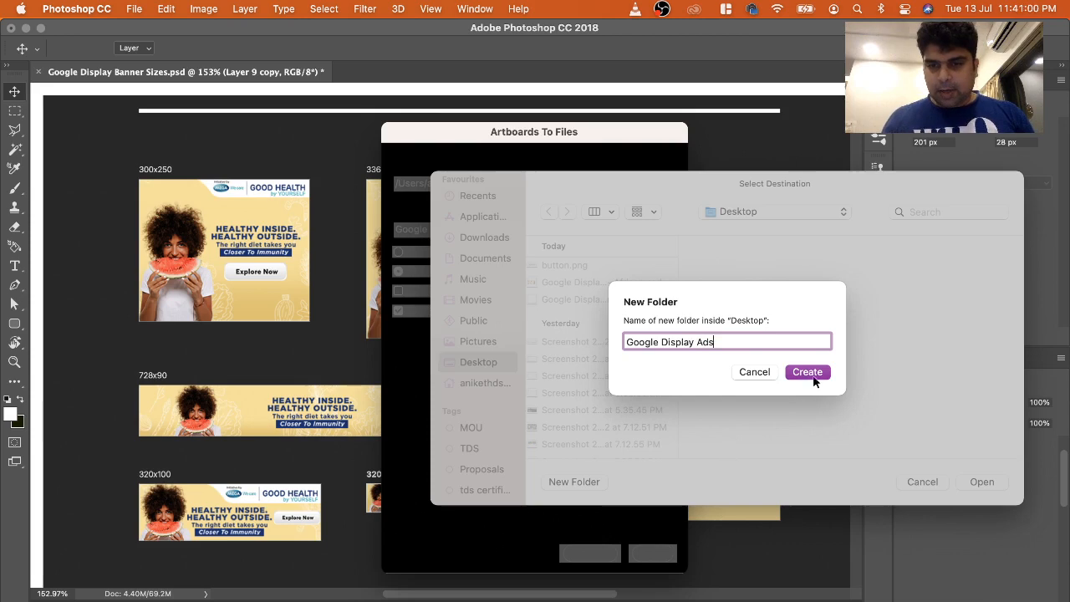
pyautogui.click(808, 373)
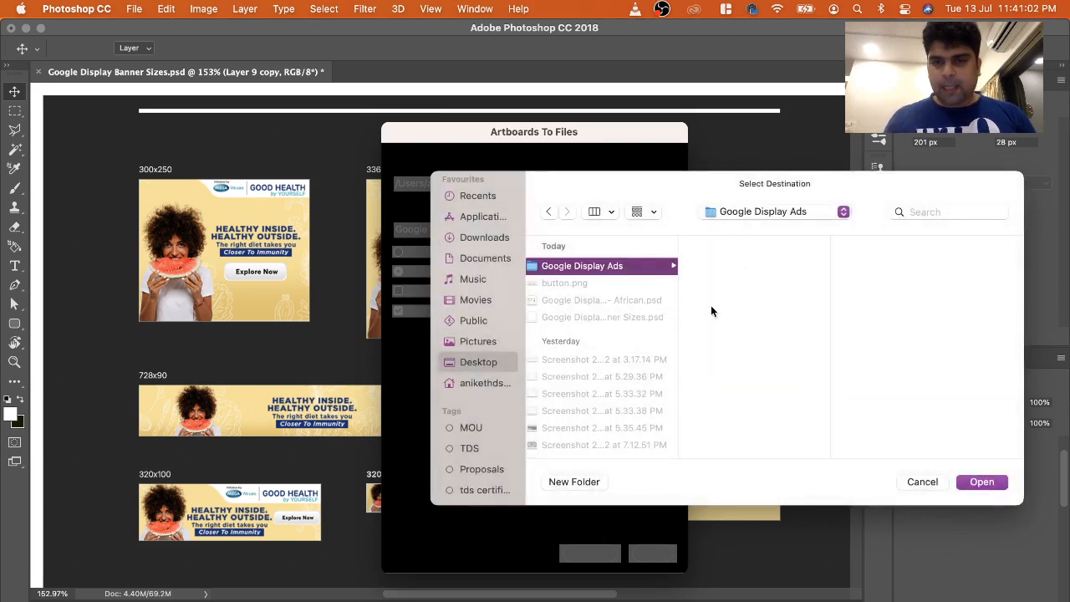
pyautogui.click(966, 490)
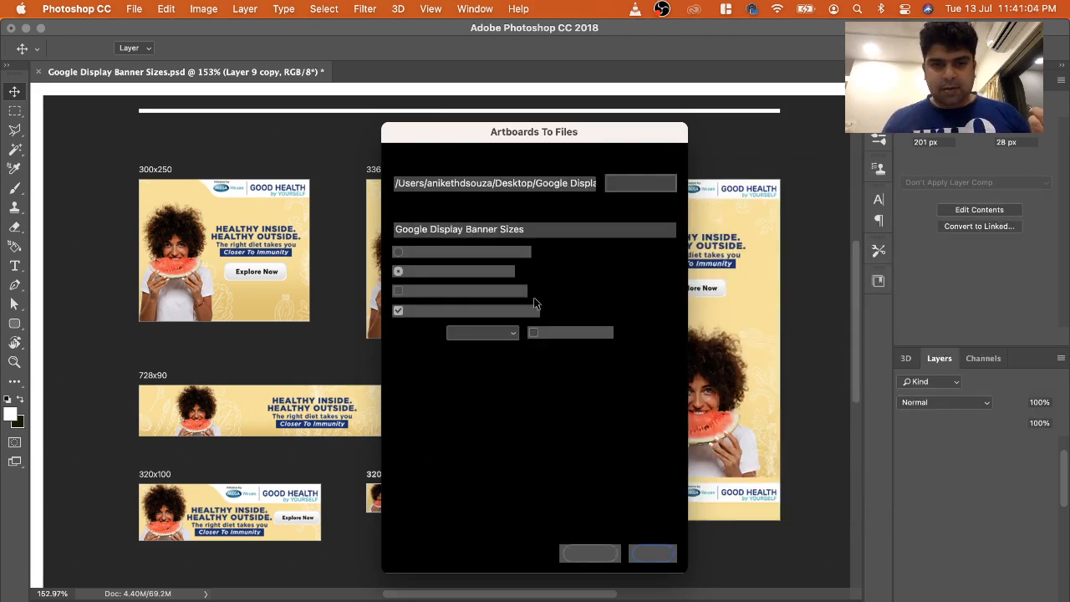
pyautogui.click(653, 554)
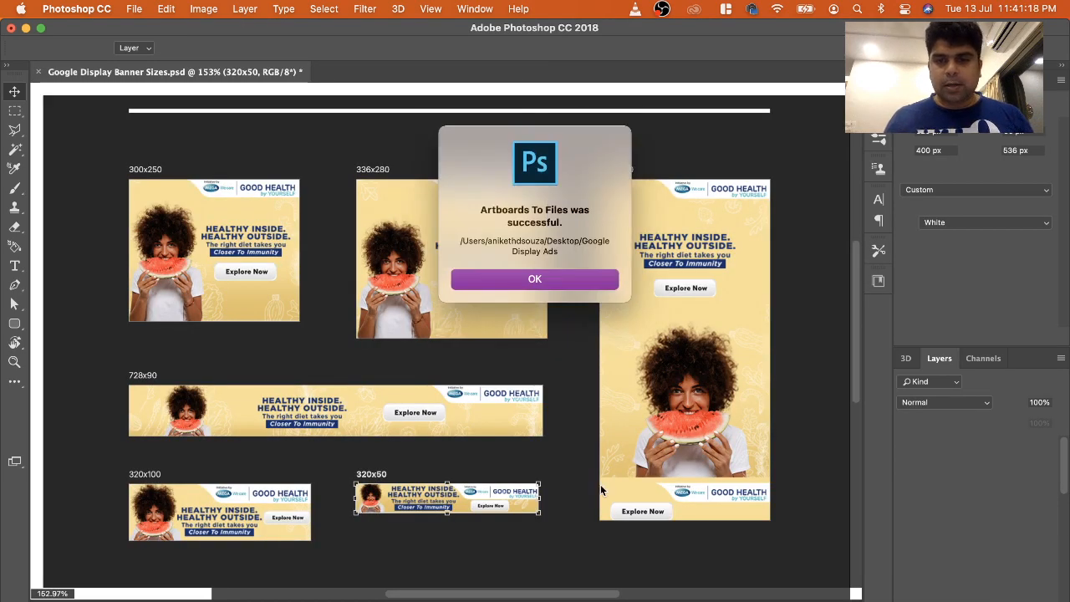
pyautogui.click(565, 283)
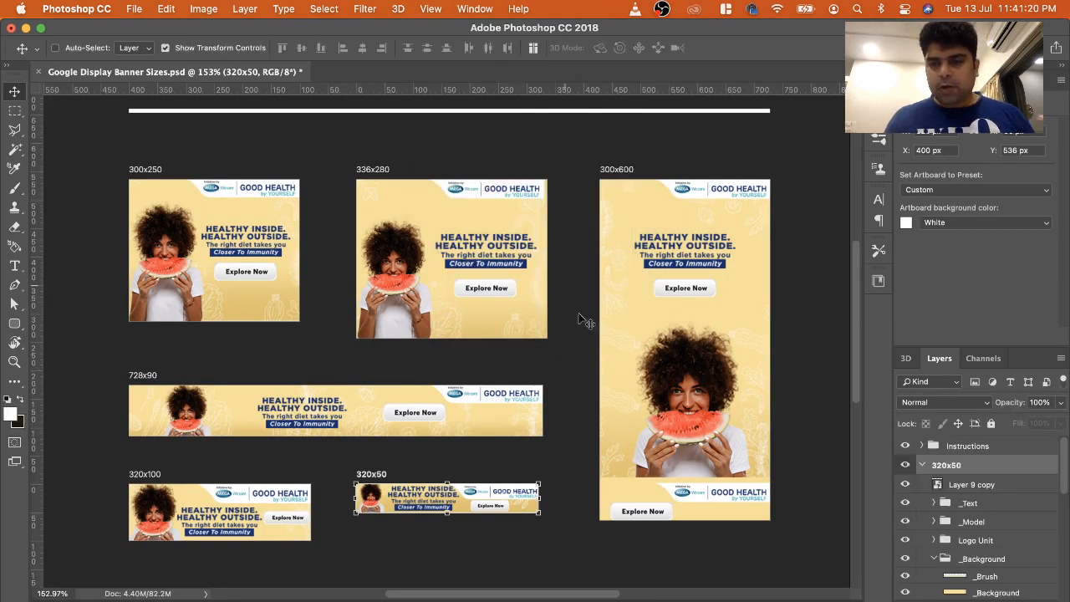
# Collapse the 320x50, 336x280 and 320x100 artboards in the layer list
pyautogui.click(921, 466)
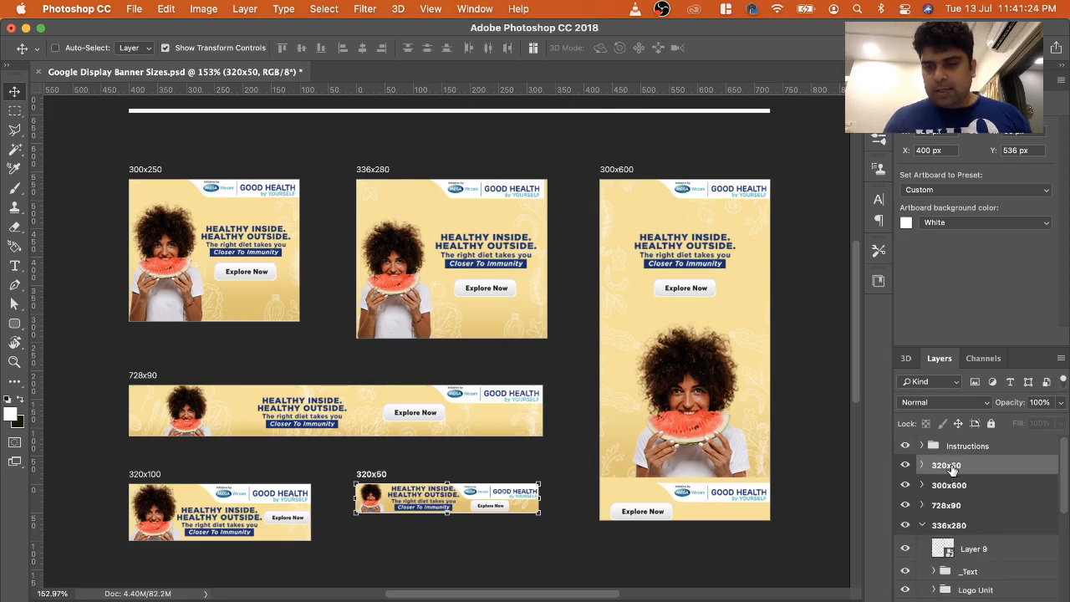
pyautogui.click(922, 525)
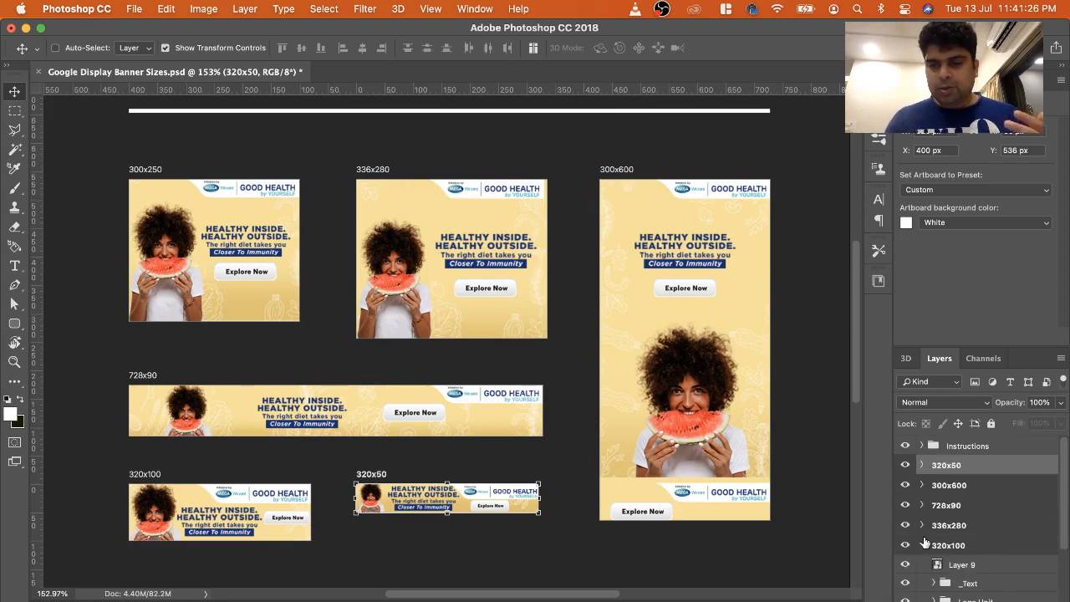
pyautogui.click(922, 546)
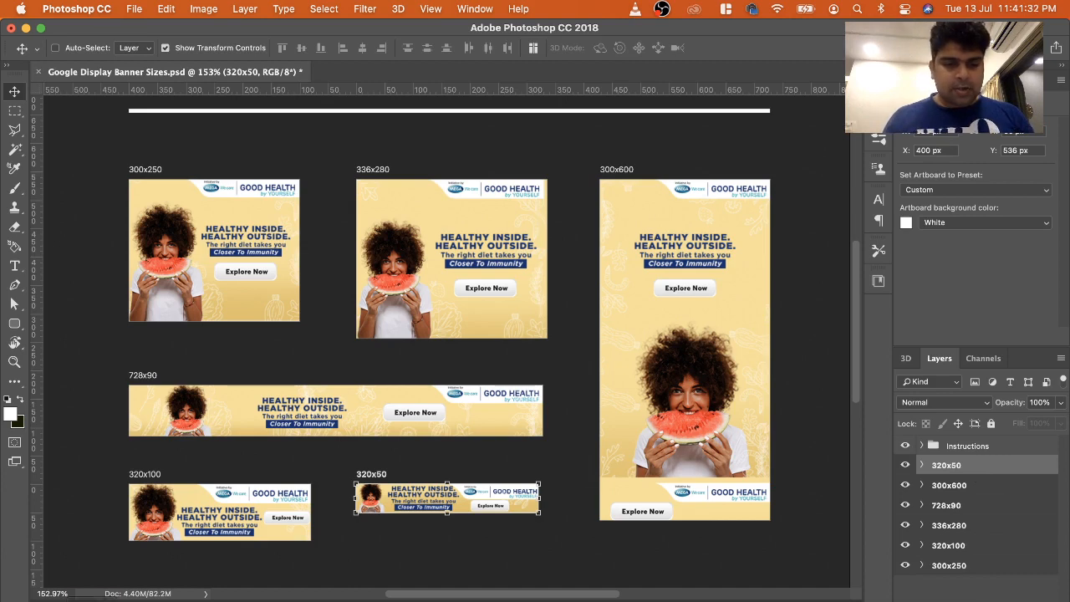
# Switch to Finder, inspect the exported 300x250, 300x600 and 320x50 PNGs in Google Display Ads, and return to Photoshop
pyautogui.click(95, 599)
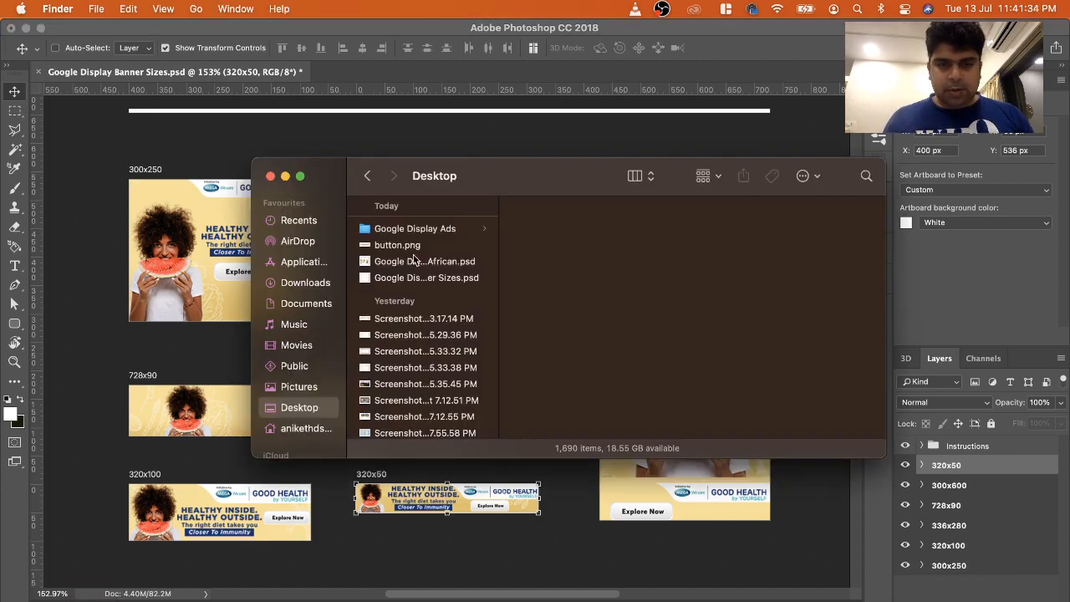
pyautogui.click(443, 231)
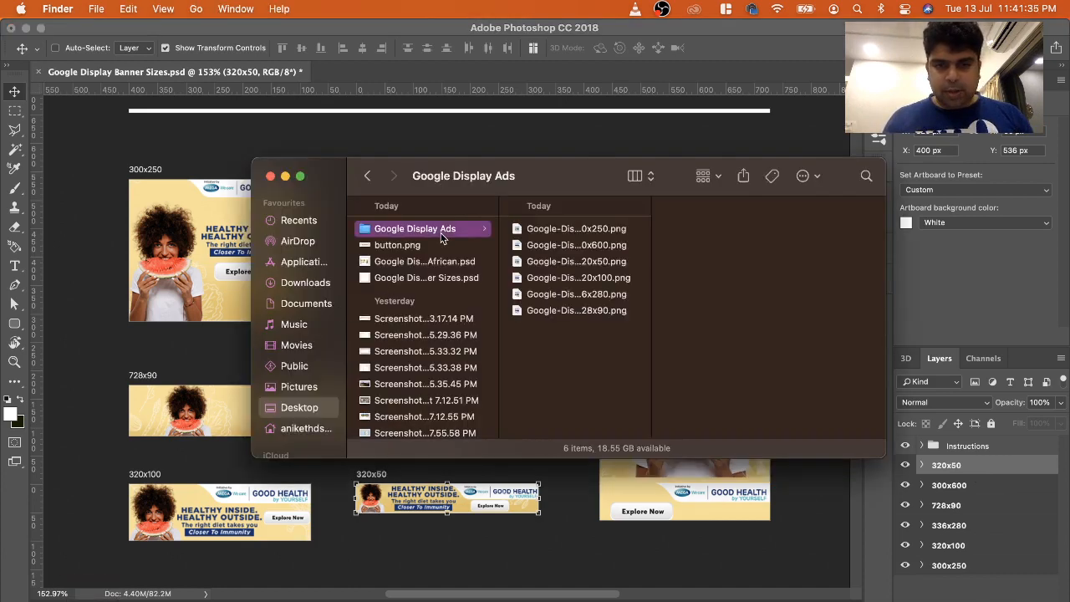
pyautogui.click(590, 230)
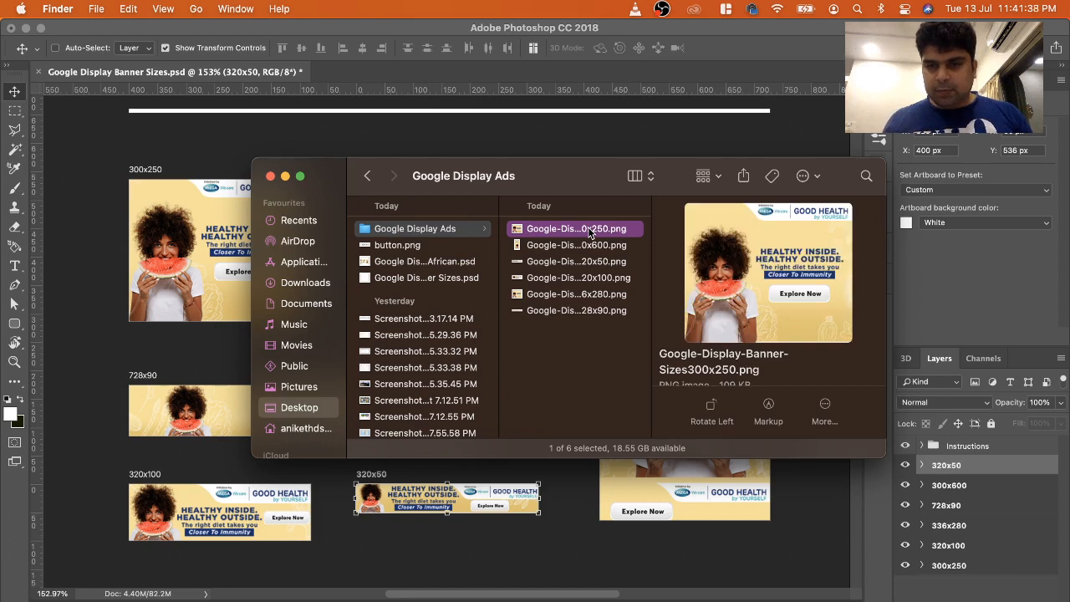
pyautogui.press('Down')
pyautogui.press('Down')
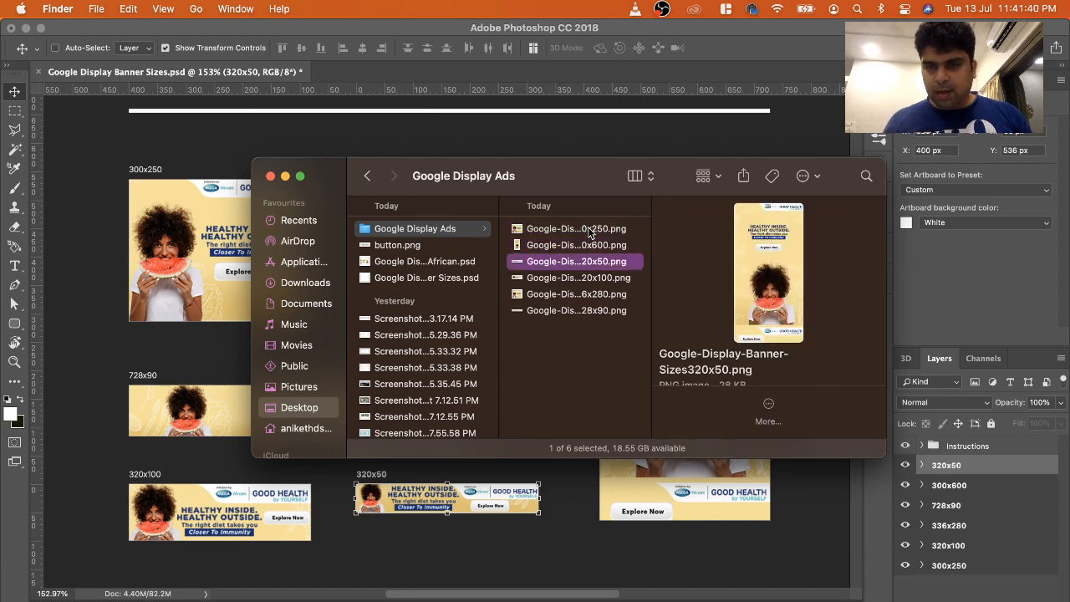
pyautogui.press('Up')
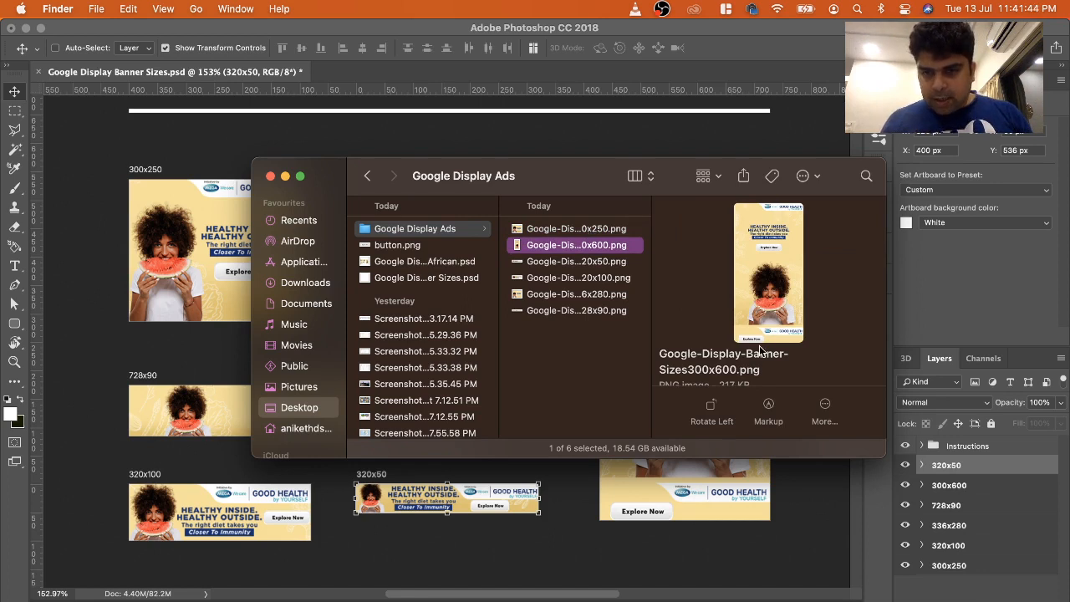
pyautogui.click(604, 266)
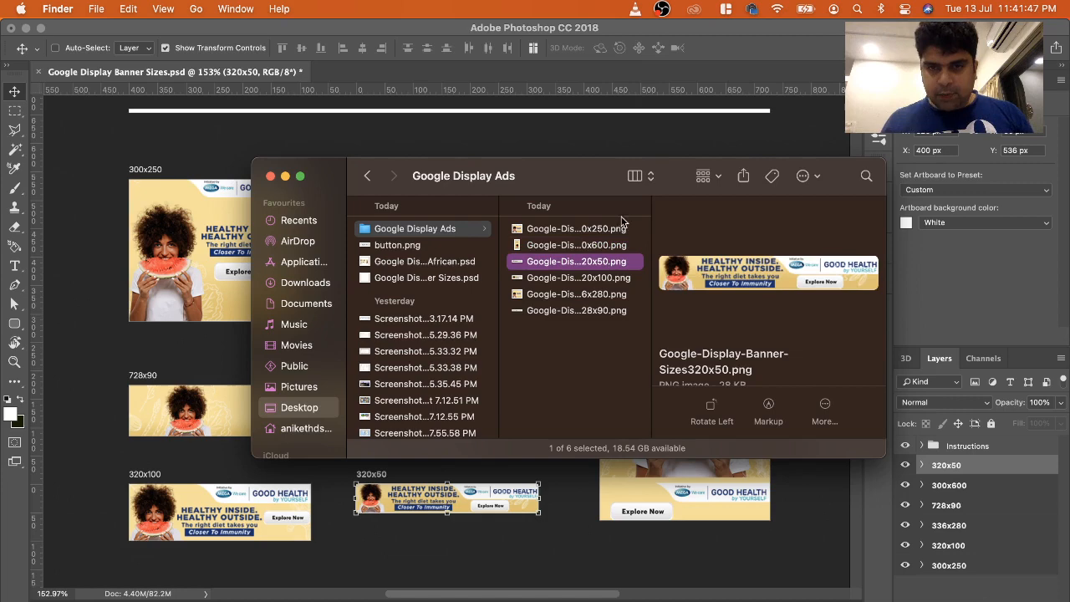
pyautogui.click(665, 146)
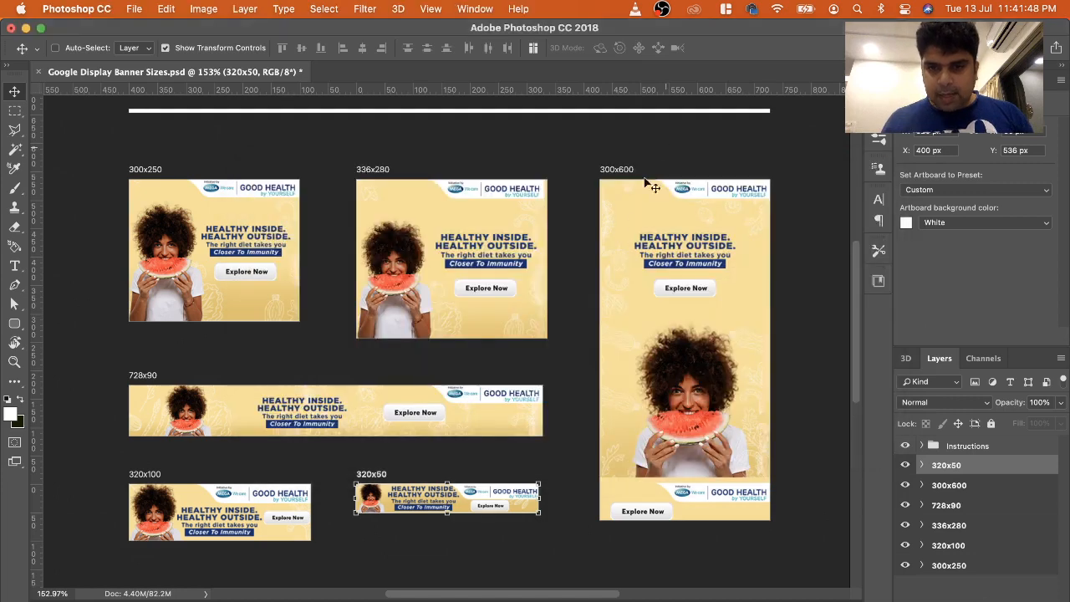
# Delete the duplicate Logo Unit group and the extra Explore Now button near the bottom edge of the 300x600 artboard
pyautogui.rightClick(748, 498)
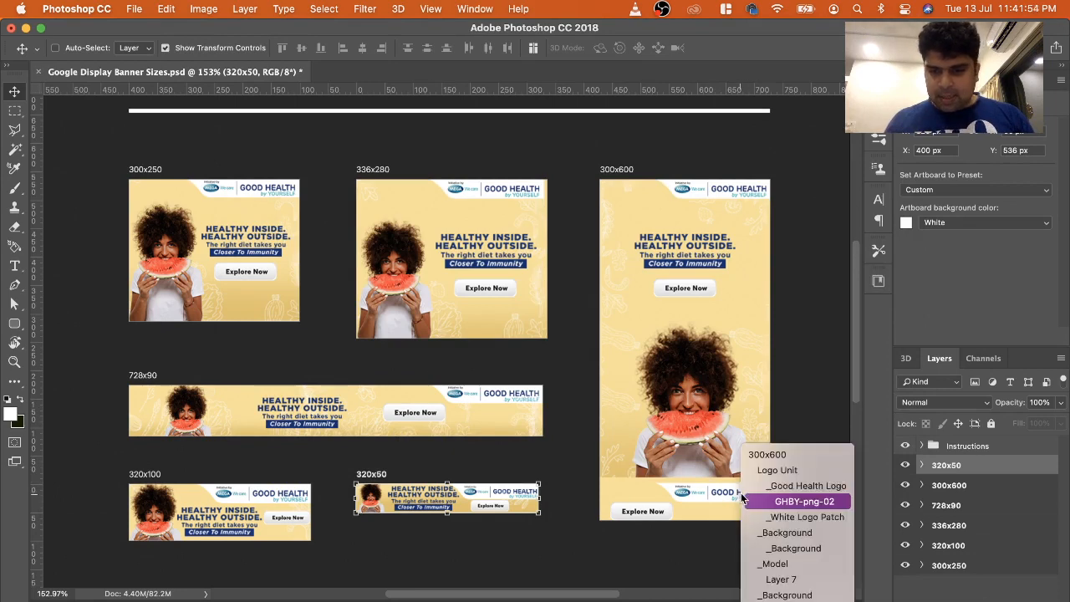
pyautogui.click(781, 470)
pyautogui.press('Delete')
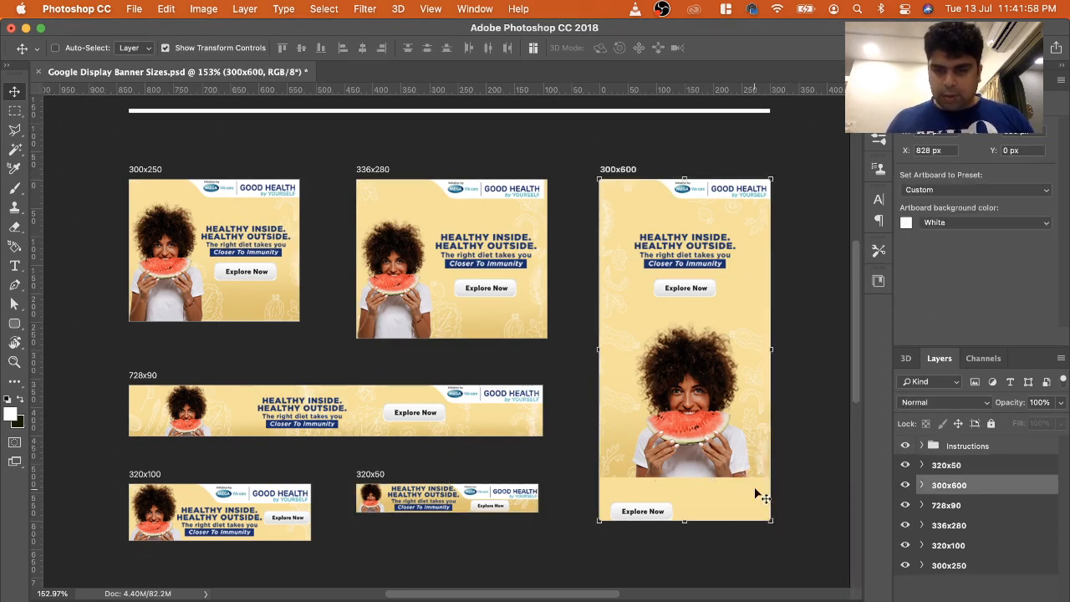
pyautogui.rightClick(644, 512)
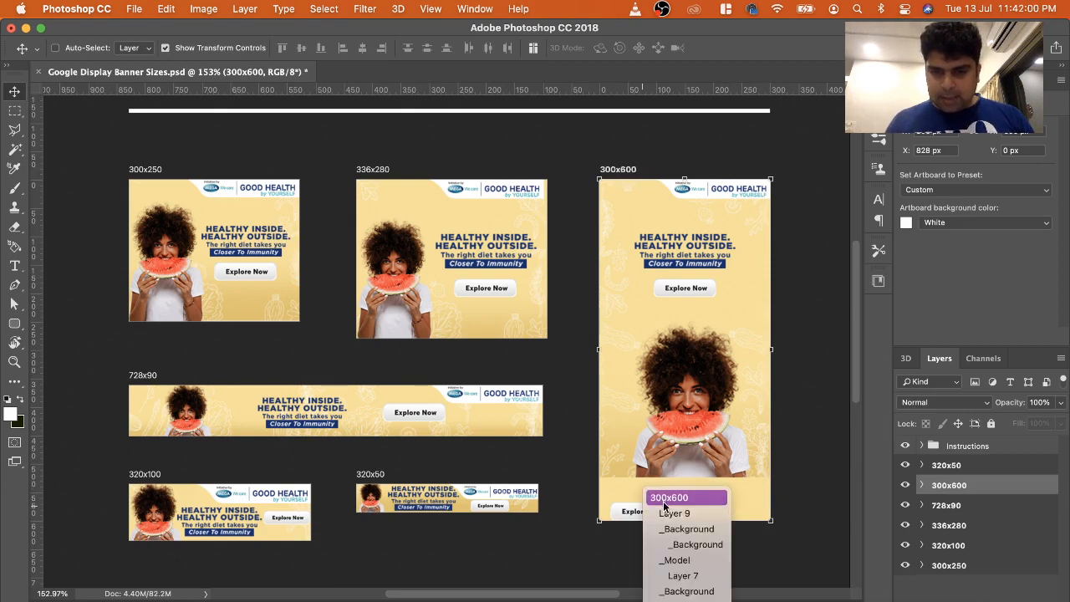
pyautogui.click(660, 511)
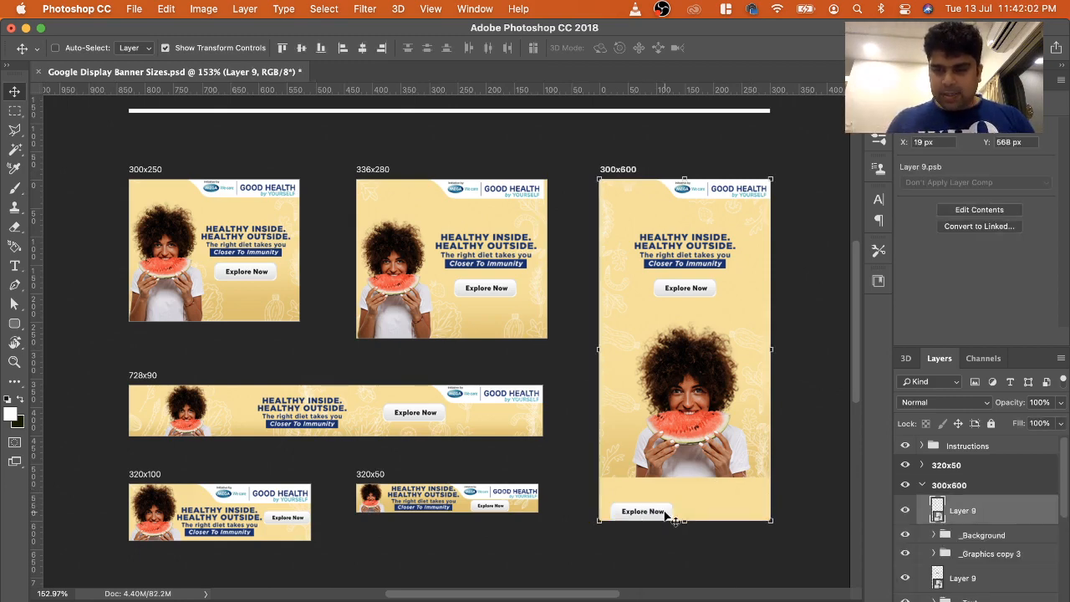
pyautogui.press('Delete')
# Hide the topmost _Background group in the 300x600 artboard, which covers the lower part of the banner
pyautogui.rightClick(633, 454)
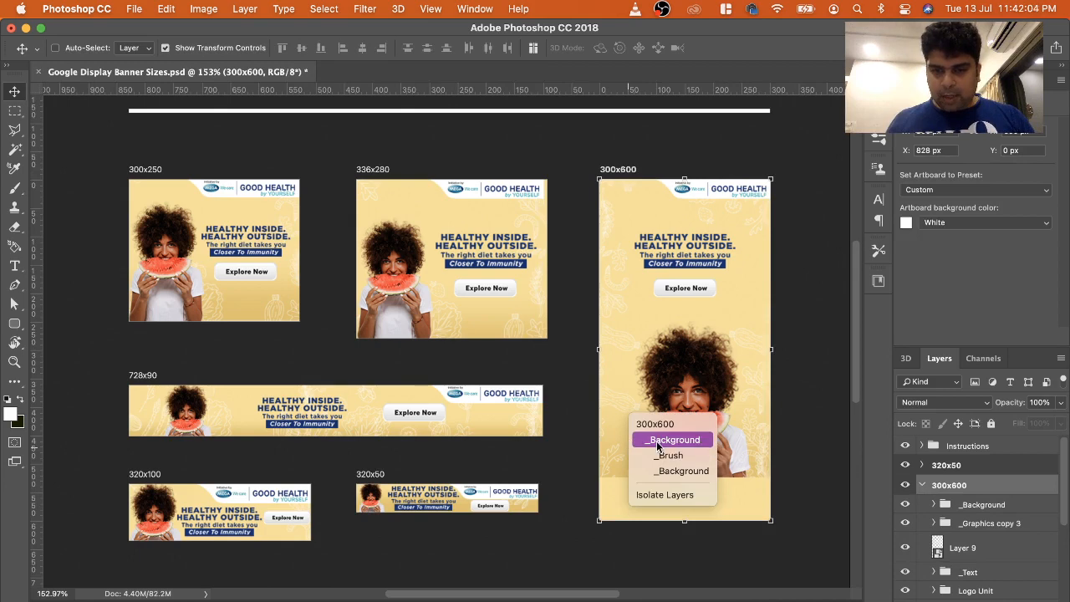
pyautogui.click(662, 438)
pyautogui.rightClick(705, 453)
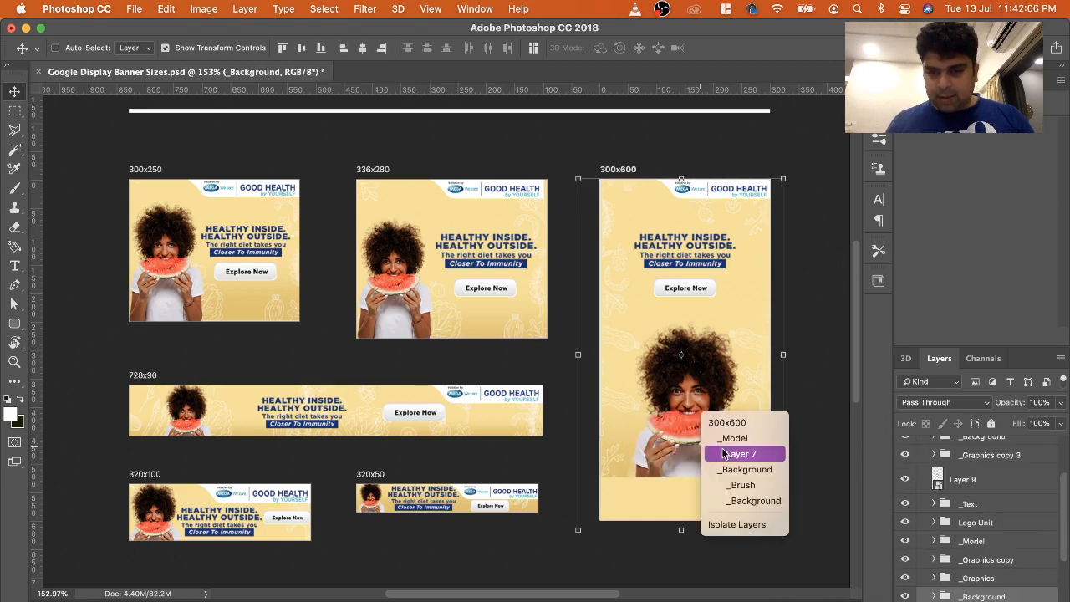
pyautogui.click(673, 464)
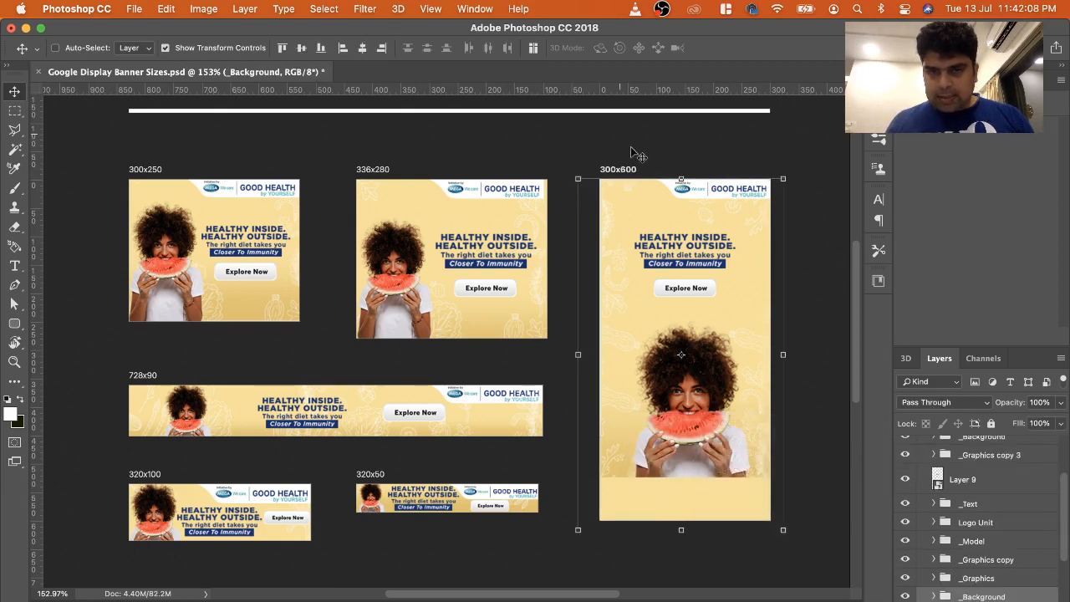
pyautogui.scroll(-3, 977, 517)
pyautogui.scroll(5, 976, 517)
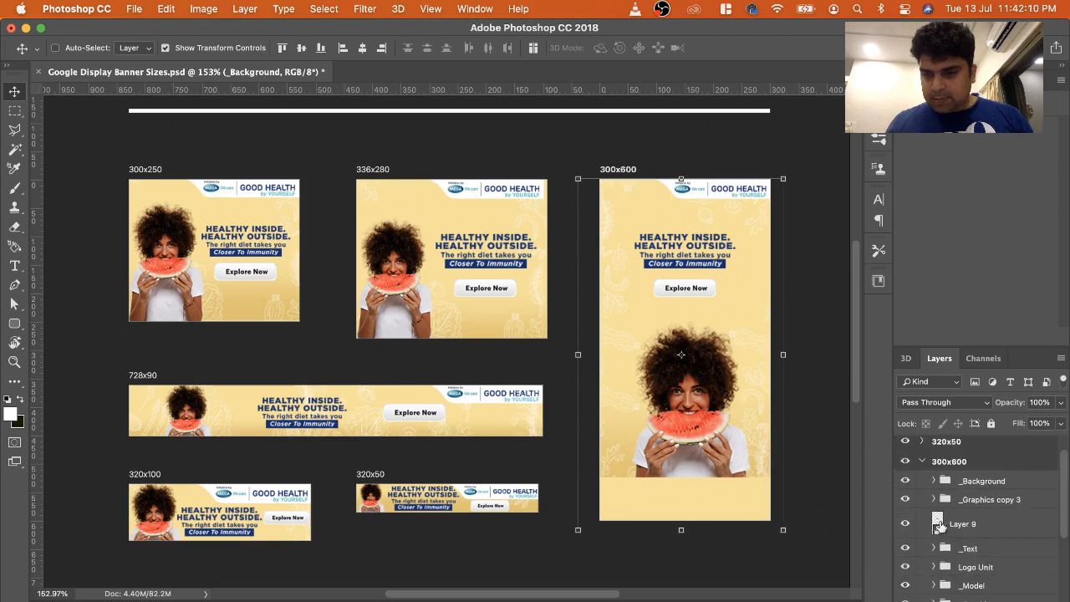
pyautogui.click(922, 487)
pyautogui.click(921, 486)
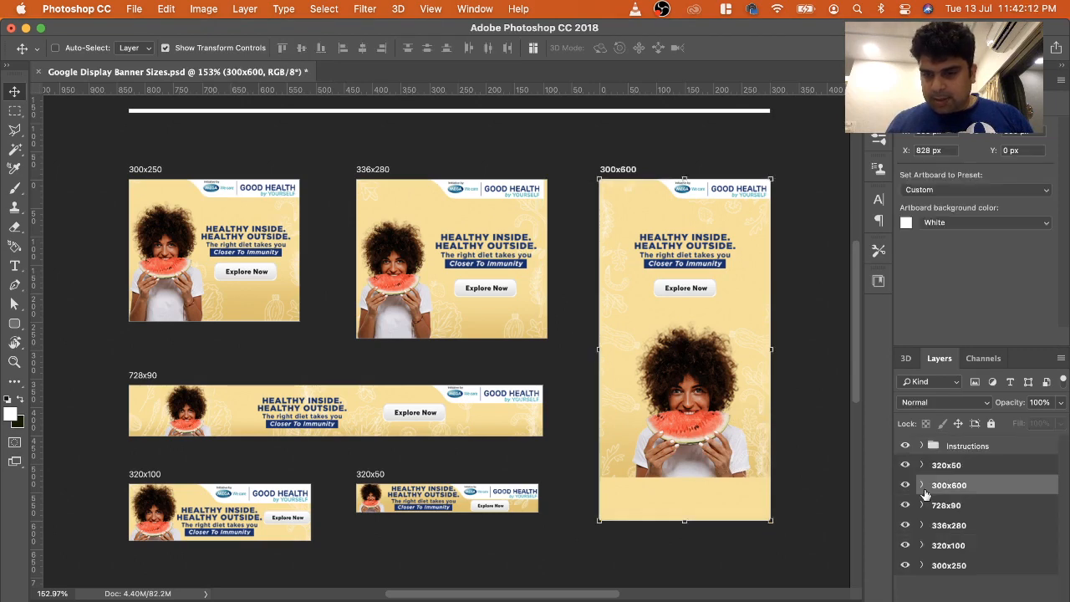
pyautogui.click(921, 487)
pyautogui.click(980, 506)
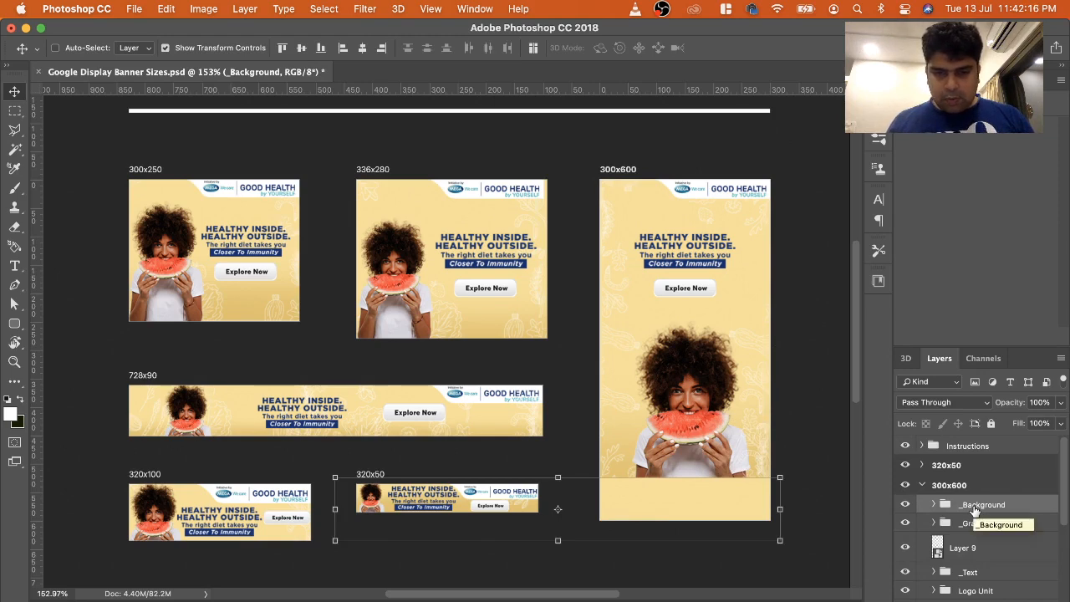
pyautogui.click(904, 505)
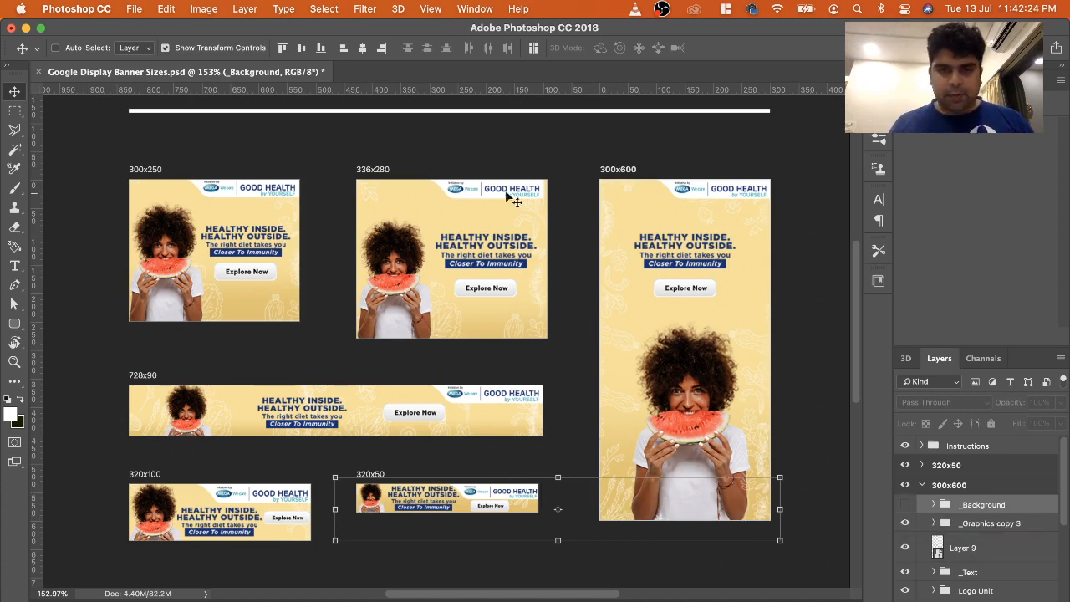
# Hide the leftover _Graphics copy 3 group in the 300x600 artboard
pyautogui.click(941, 489)
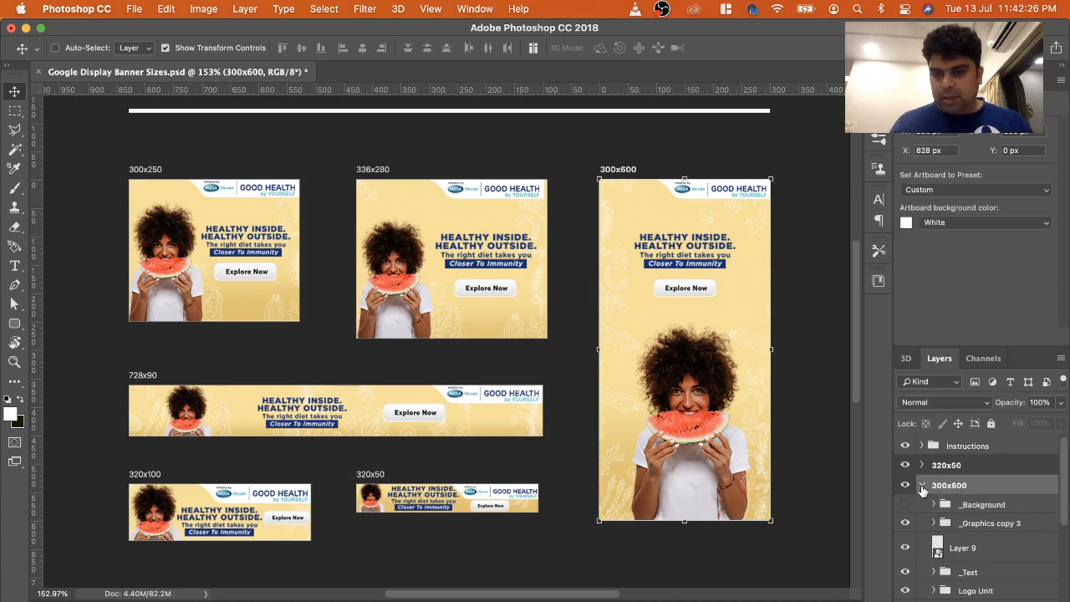
pyautogui.click(922, 487)
pyautogui.click(922, 488)
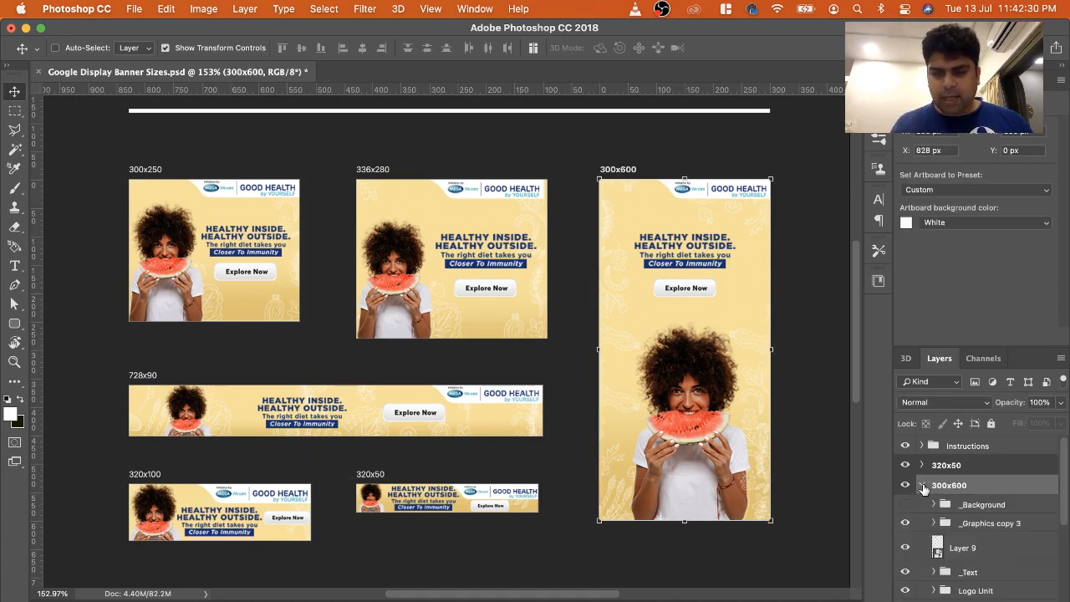
pyautogui.click(906, 524)
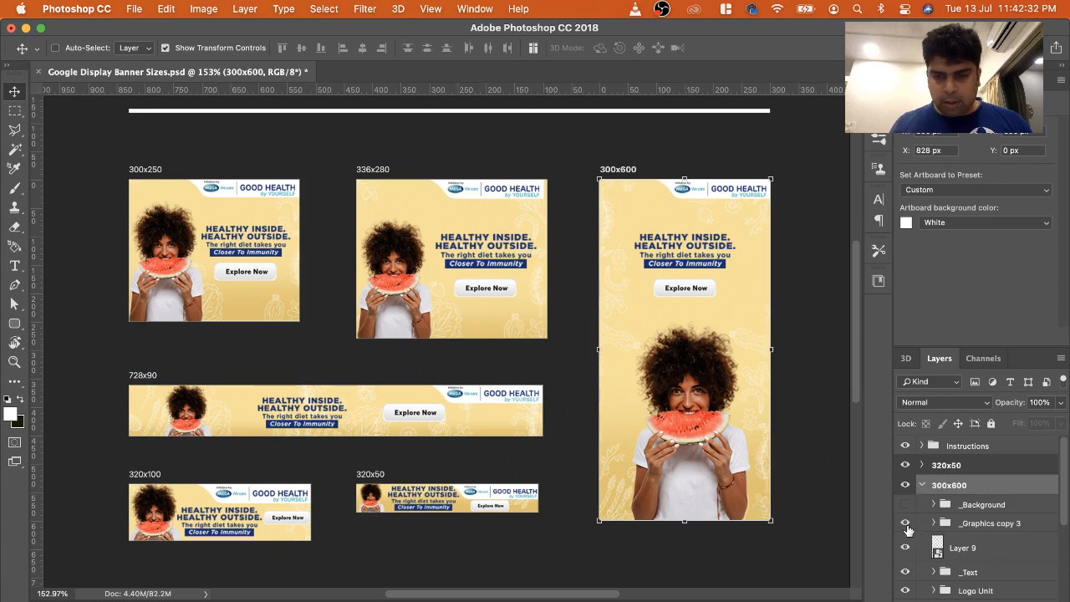
pyautogui.click(906, 525)
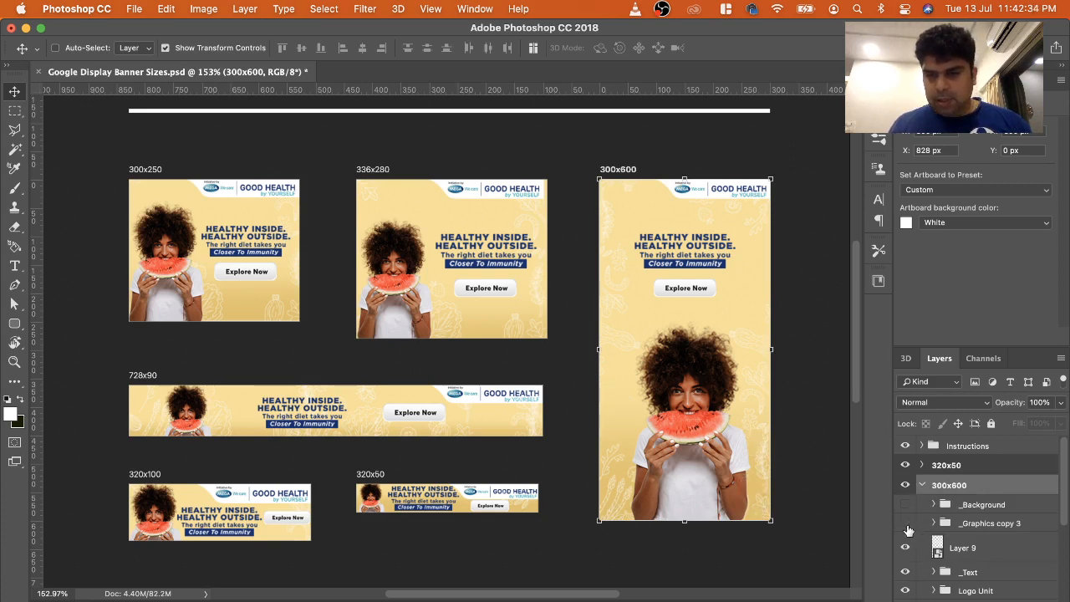
# Export the cleaned 300x600 artboard to the Desktop with Artboards to Files, keeping the Google Display Banner Sizes file name prefix
pyautogui.rightClick(943, 491)
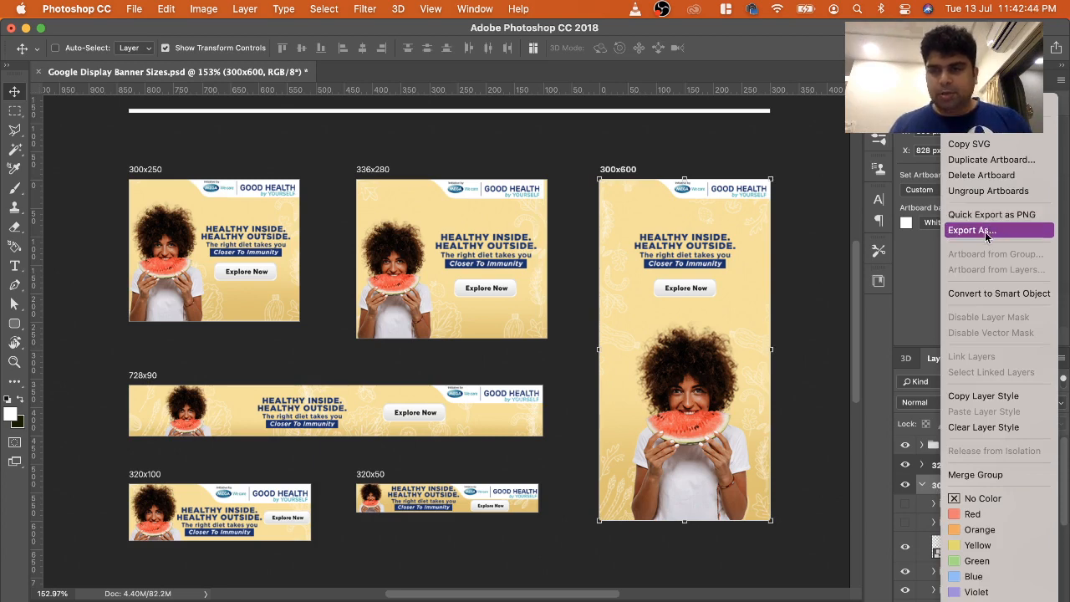
pyautogui.click(931, 492)
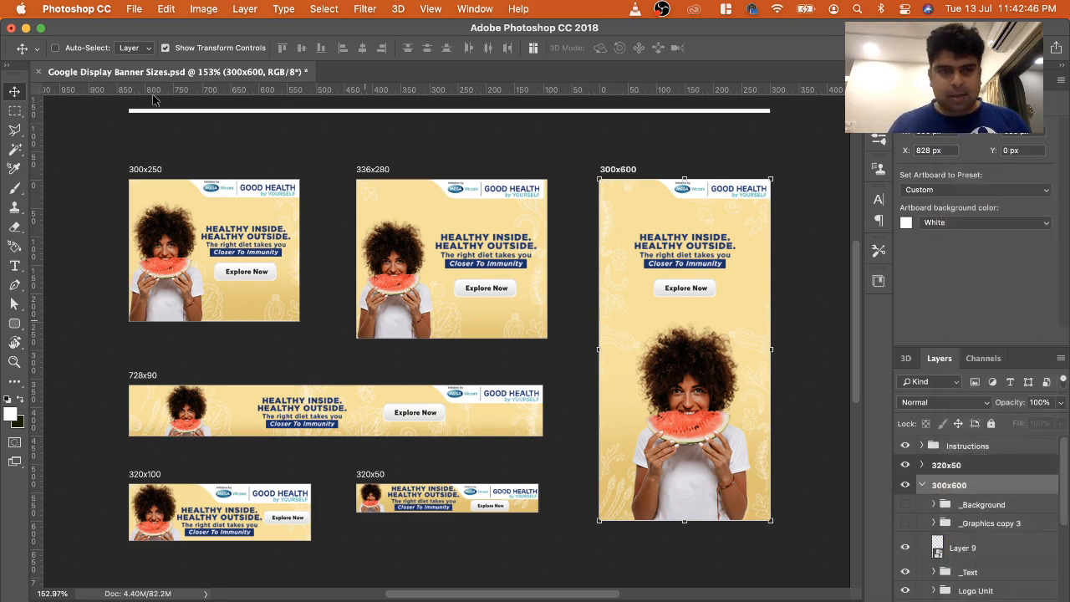
pyautogui.click(132, 10)
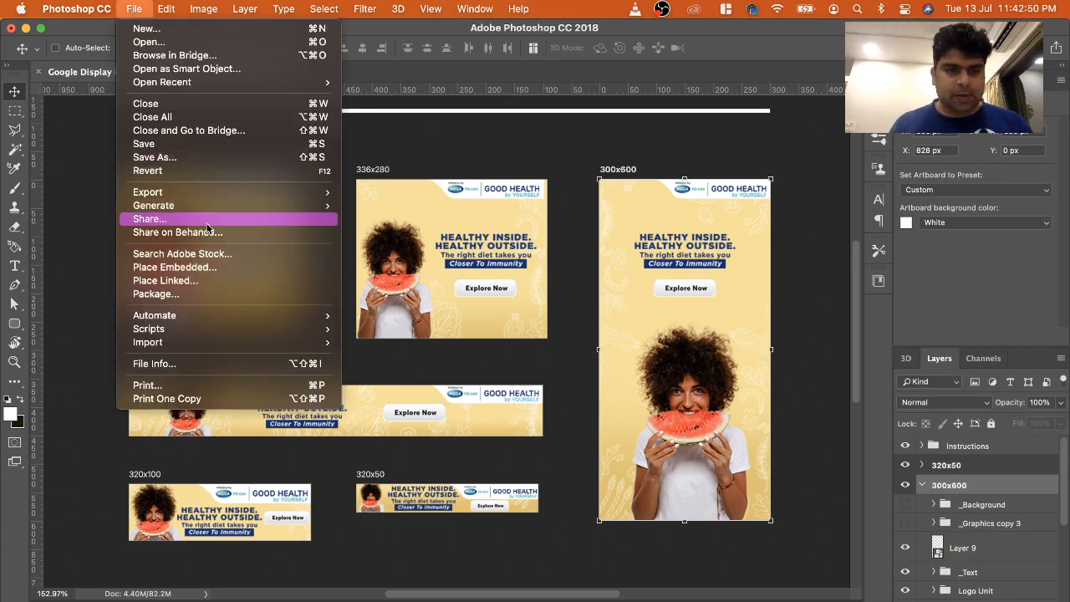
pyautogui.moveTo(220, 194)
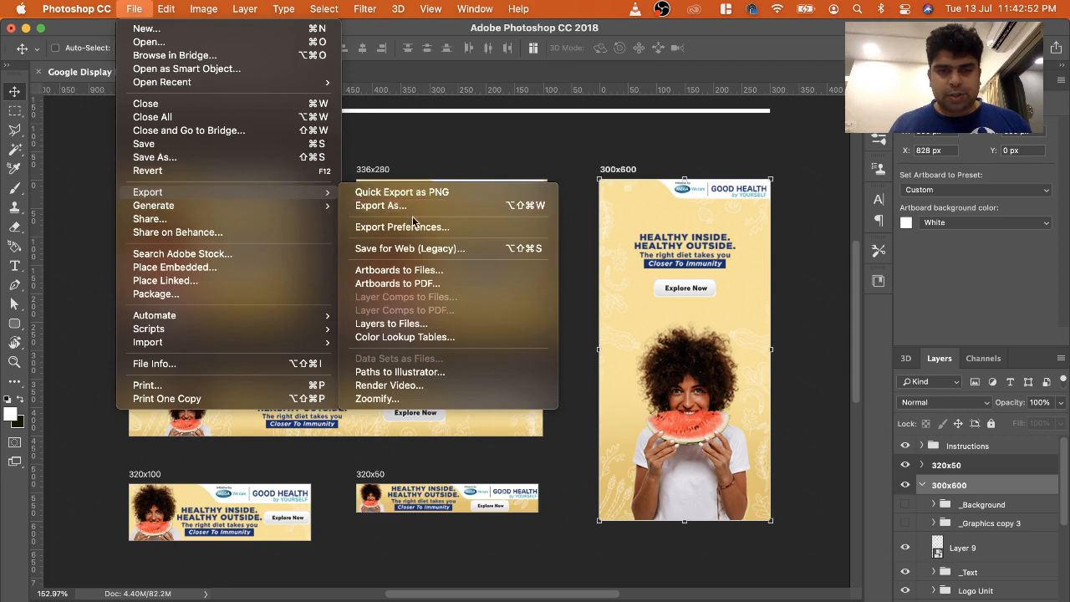
pyautogui.click(423, 274)
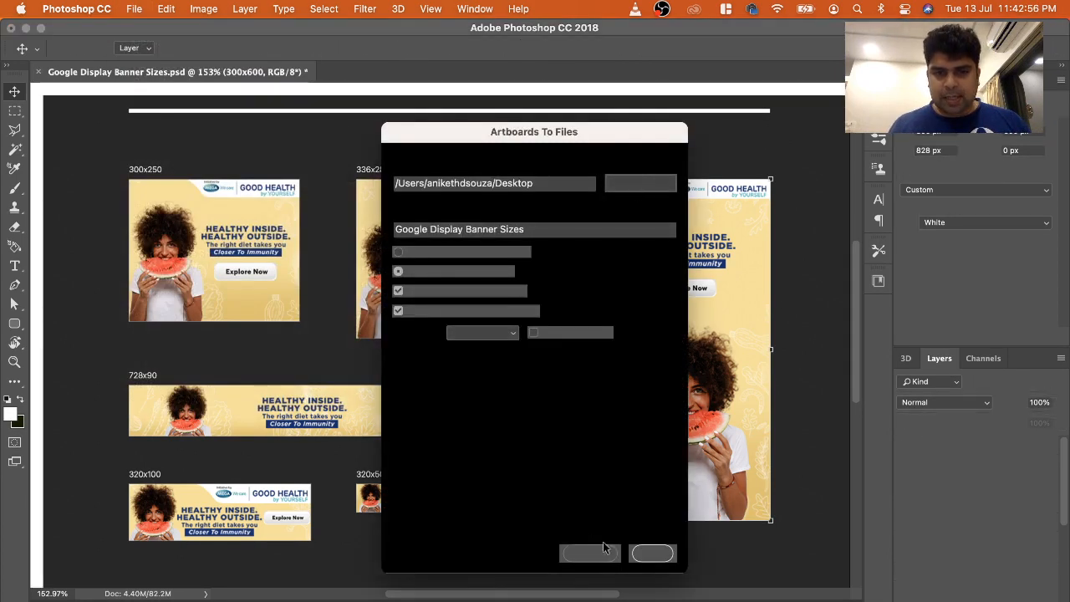
pyautogui.click(645, 555)
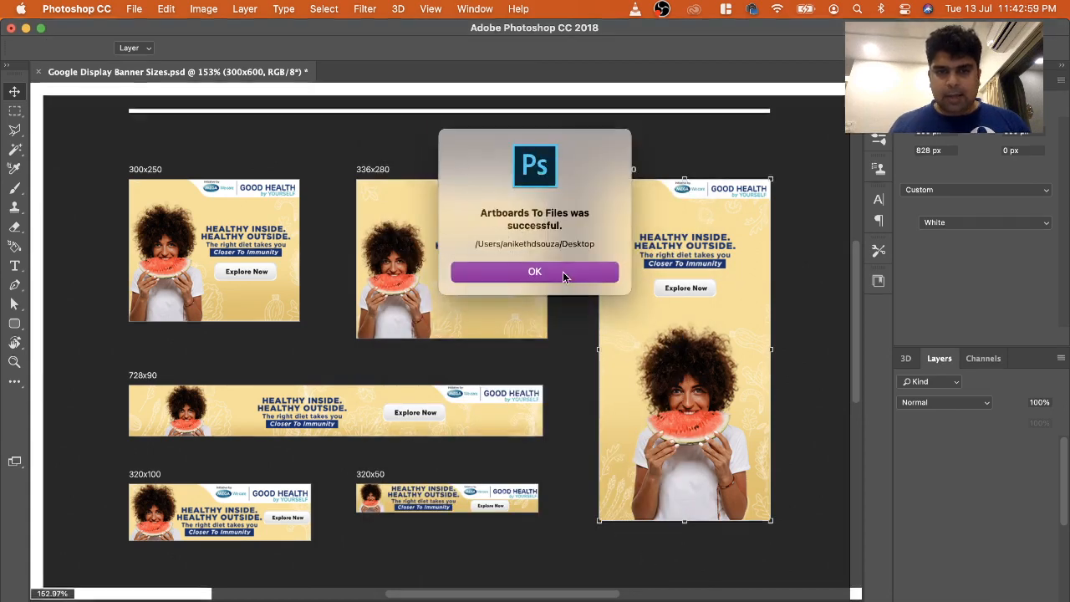
pyautogui.click(535, 272)
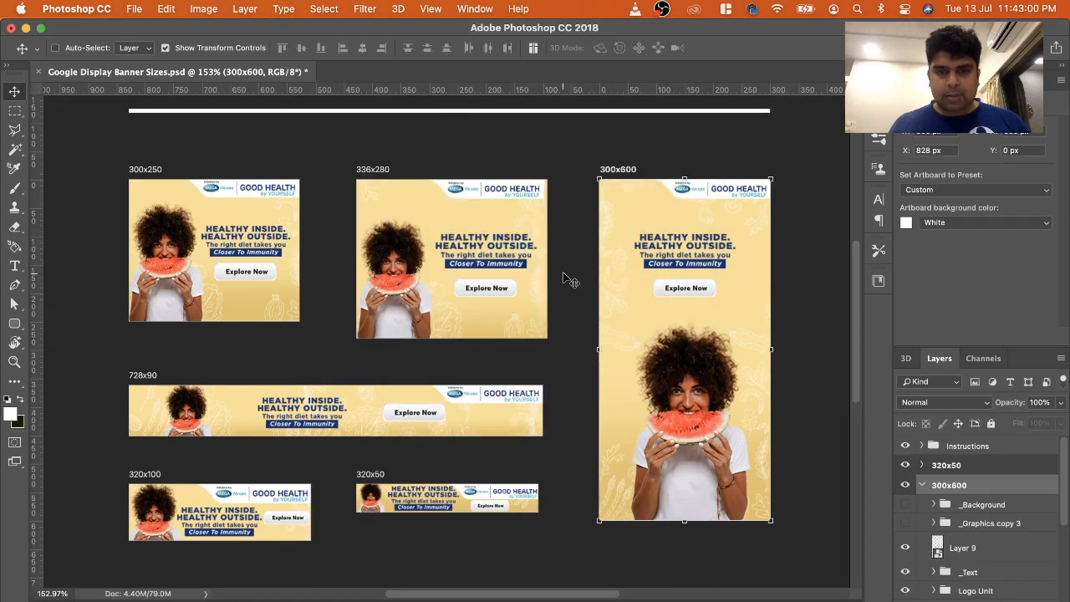
# Switch to Finder, move the outdated 300x600 PNG in Google Display Ads to the Bin, and preview the remaining exported banners
pyautogui.click(97, 598)
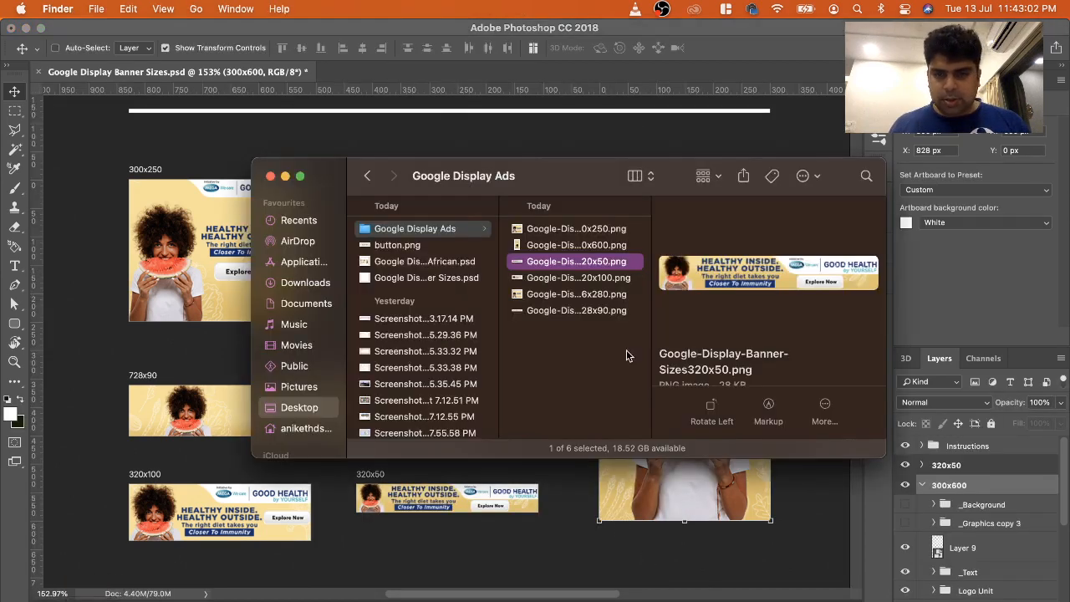
pyautogui.click(585, 245)
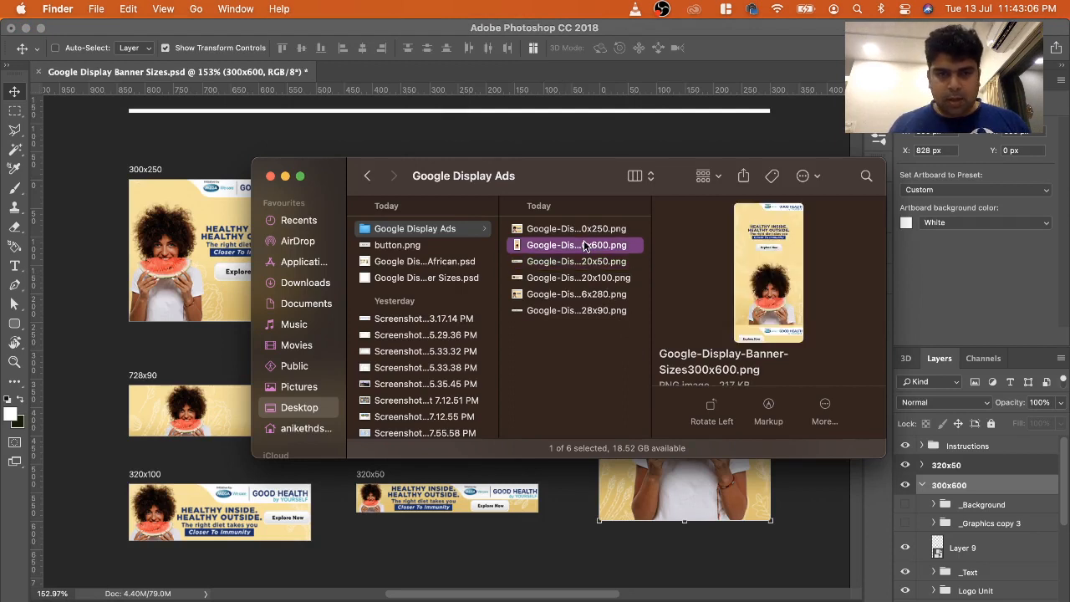
pyautogui.rightClick(617, 245)
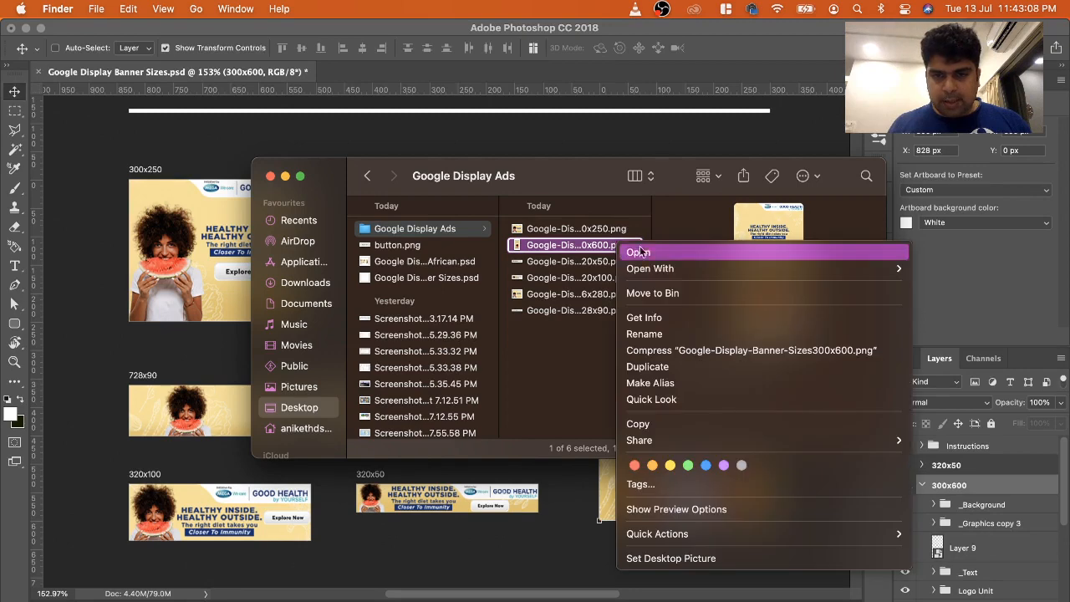
pyautogui.click(657, 293)
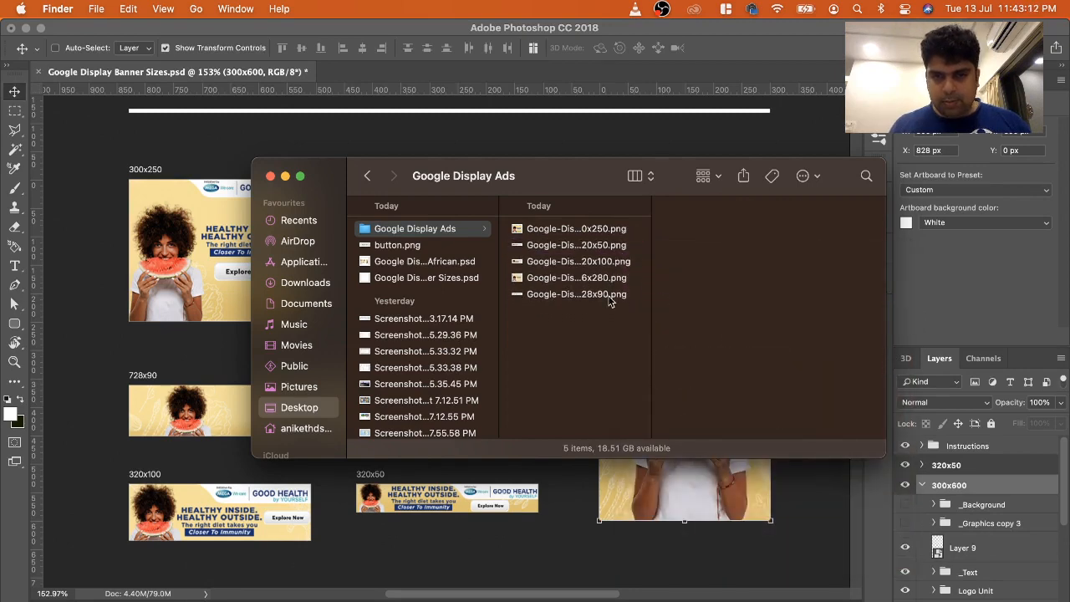
pyautogui.click(605, 294)
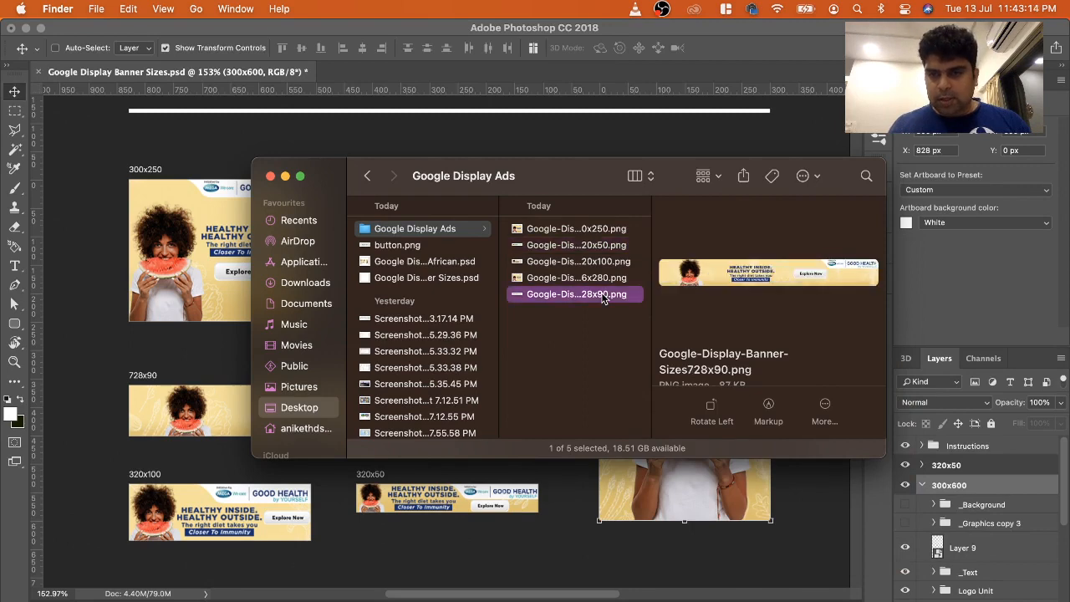
pyautogui.press('Up')
pyautogui.press('Up')
pyautogui.press('Up')
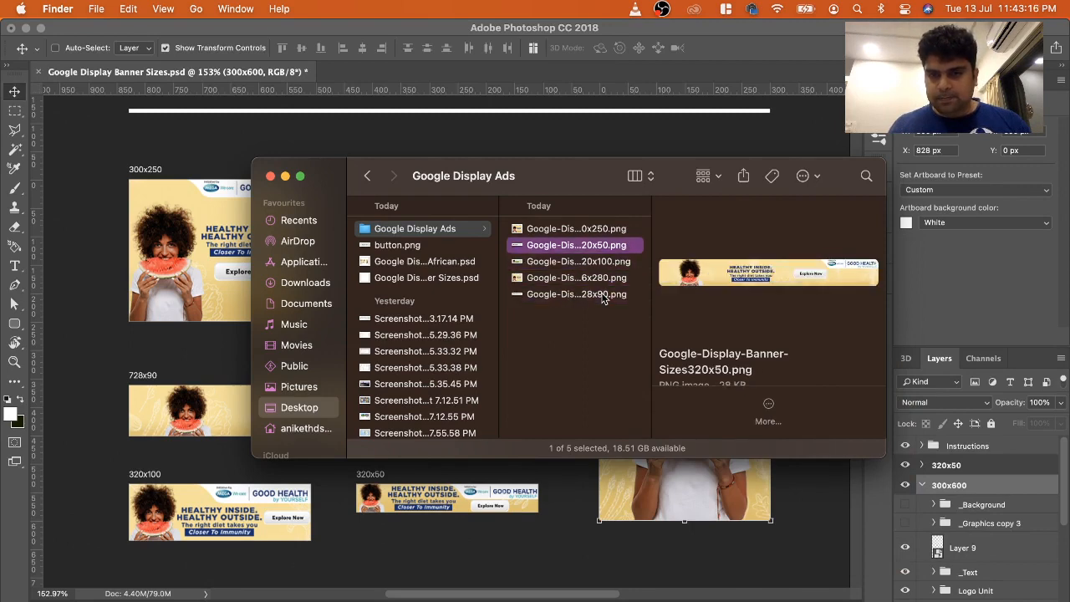
pyautogui.press('Up')
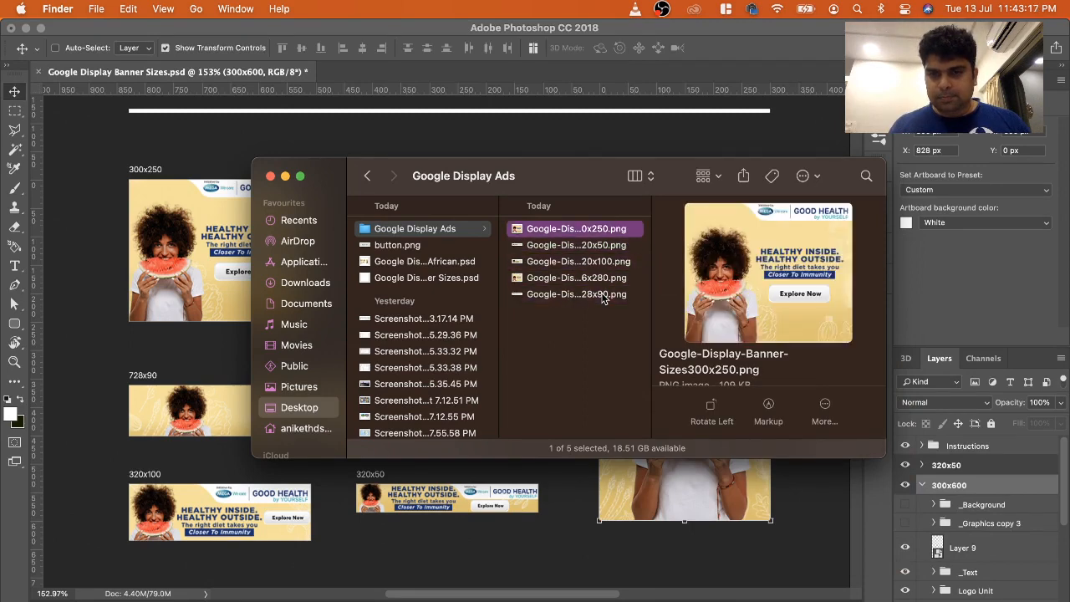
# Return to Photoshop and run Artboards to Files again for the 300x600 artboard, with the Desktop as destination
pyautogui.click(15, 266)
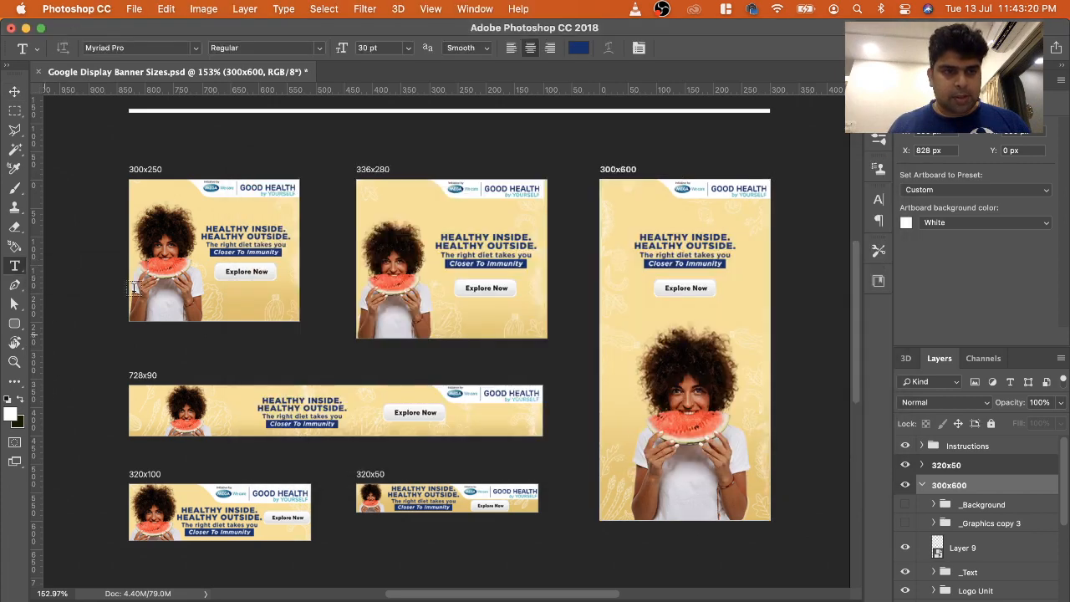
pyautogui.click(134, 8)
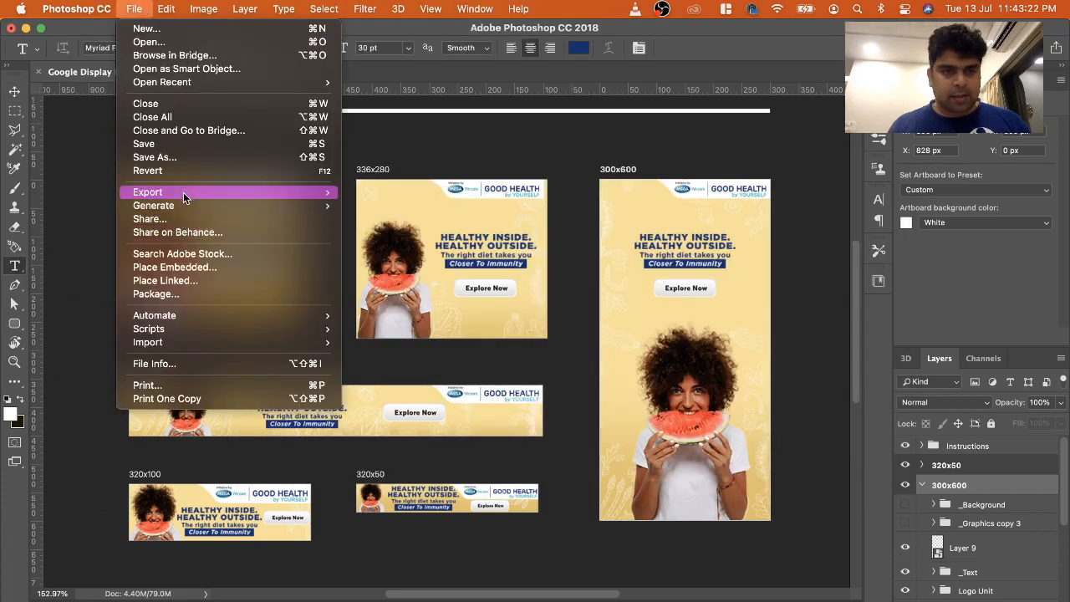
pyautogui.moveTo(183, 193)
pyautogui.click(467, 269)
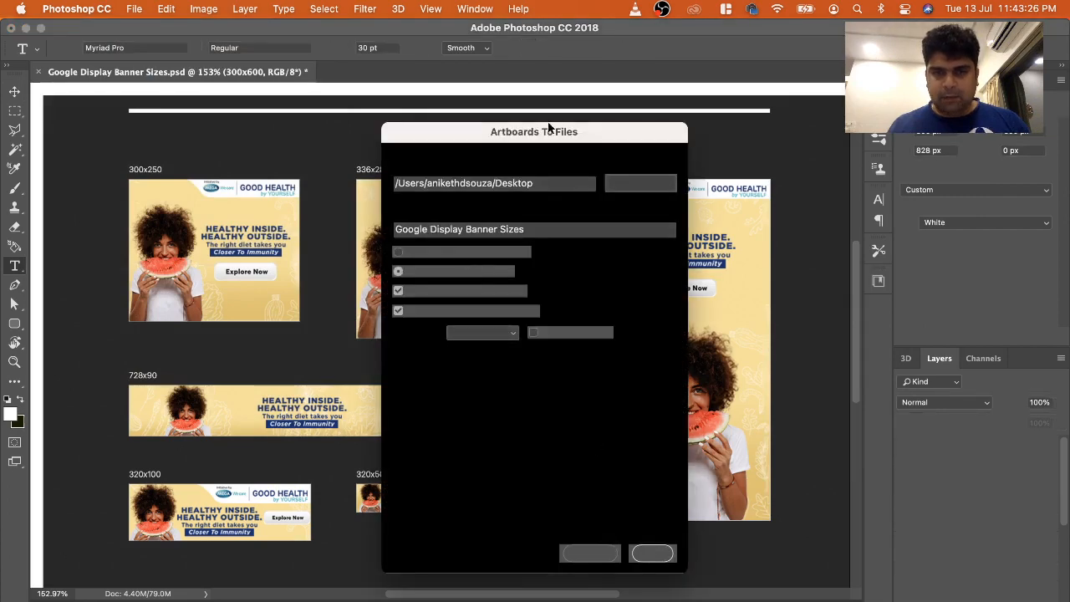
pyautogui.click(659, 554)
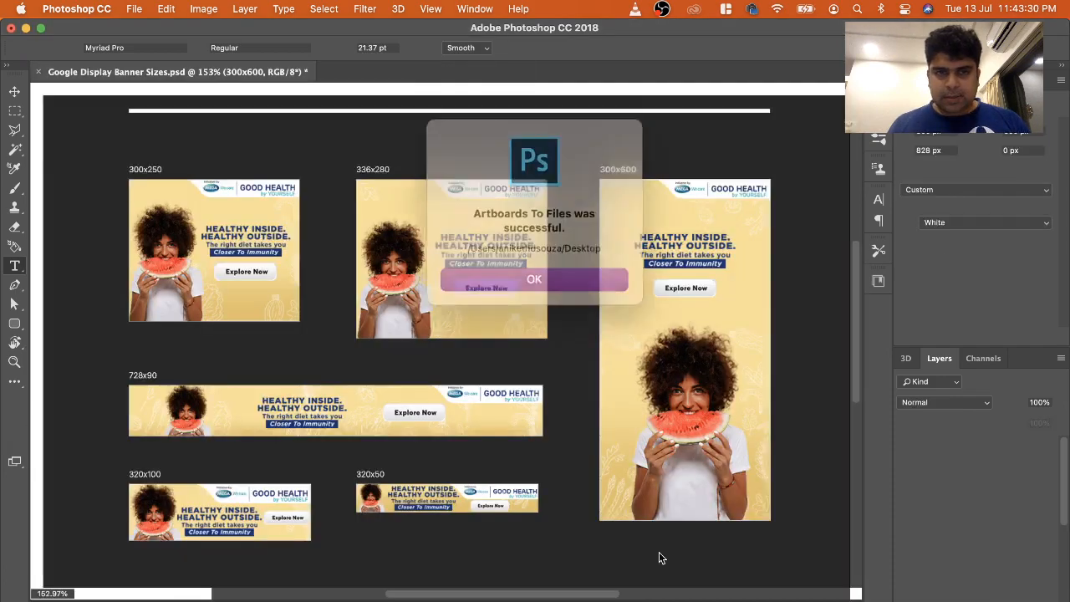
pyautogui.click(515, 272)
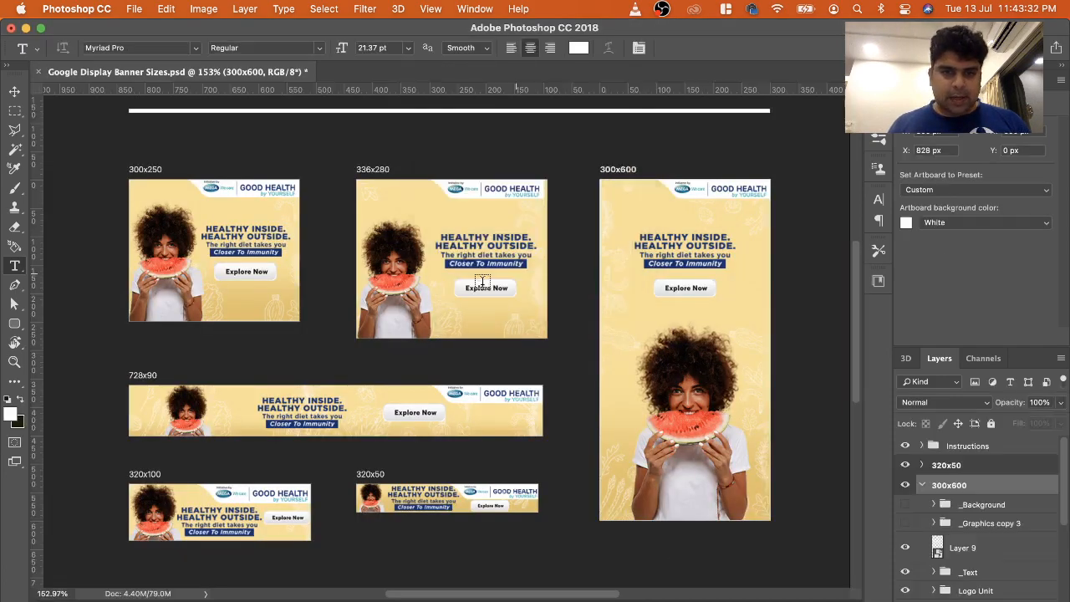
# Switch to Finder and preview the exported banner PNGs in the Google Display Ads folder, from 300x250 to 728x90
pyautogui.click(92, 599)
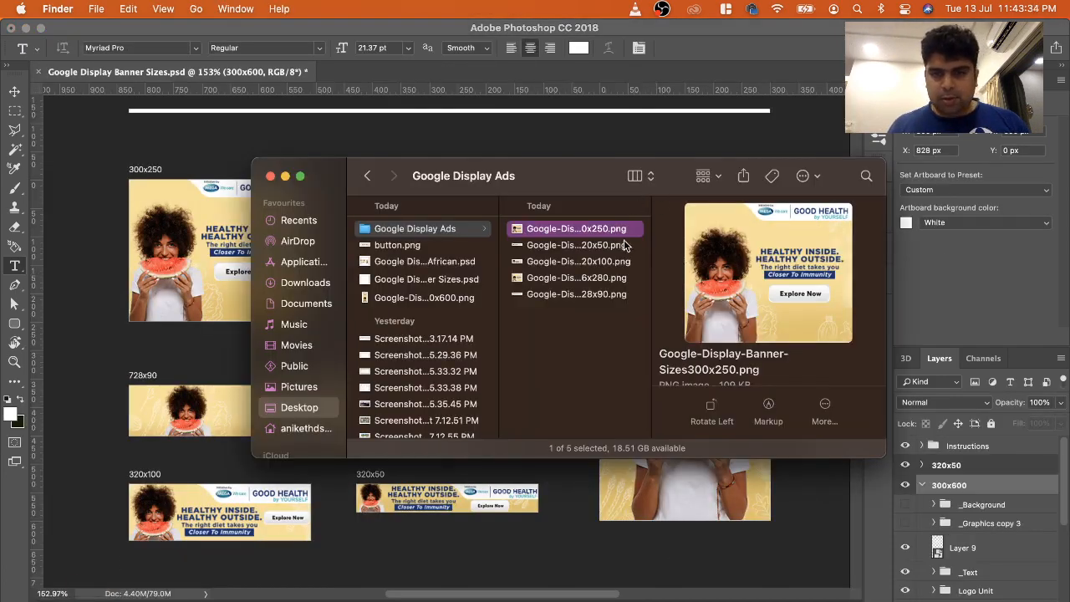
pyautogui.click(449, 234)
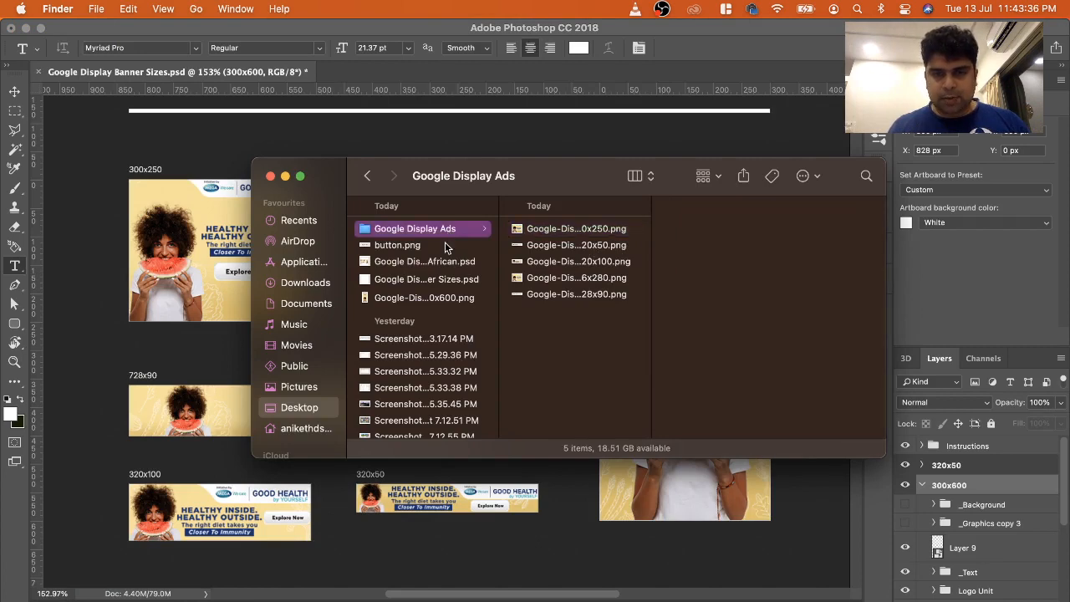
pyautogui.press('Down')
pyautogui.click(445, 233)
pyautogui.click(579, 232)
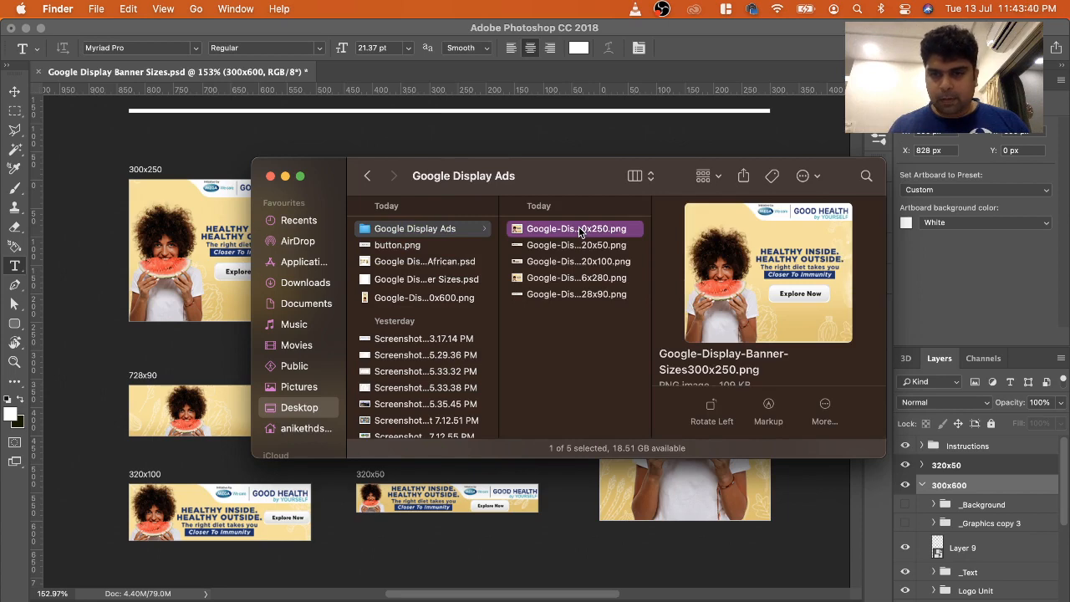
pyautogui.press('Down')
pyautogui.press('Down')
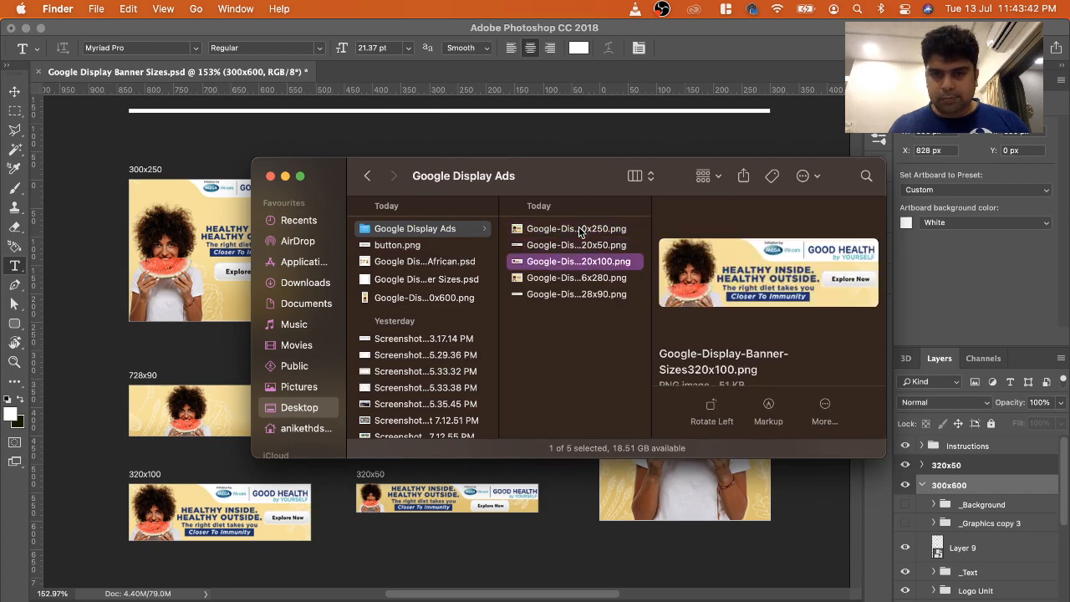
pyautogui.press('Down')
pyautogui.press('Down')
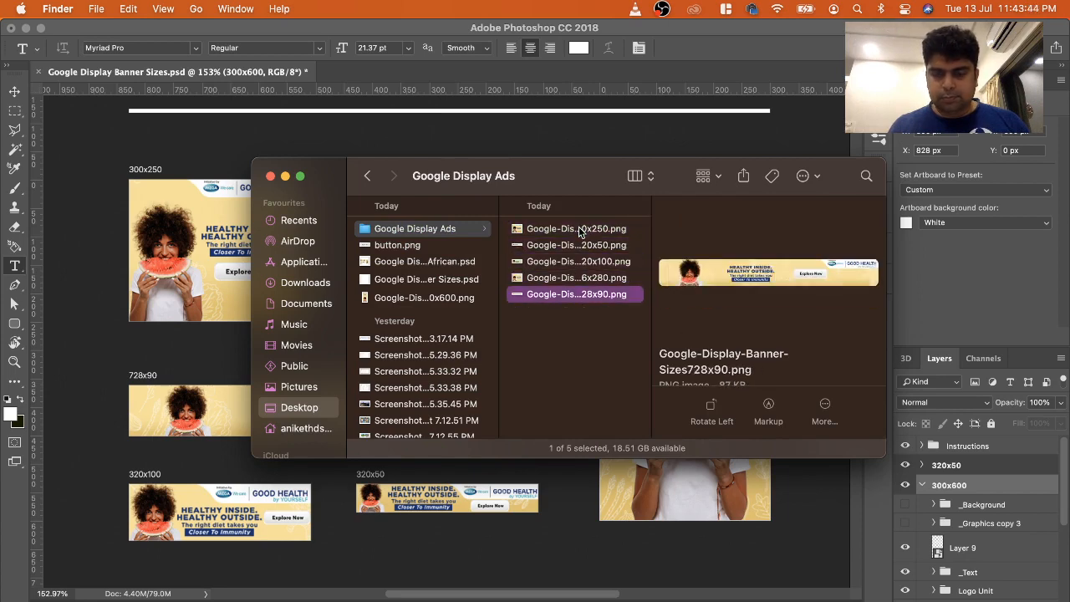
# Select all five PNGs in the Google Display Ads folder and move them to the Bin
pyautogui.press('super+a')
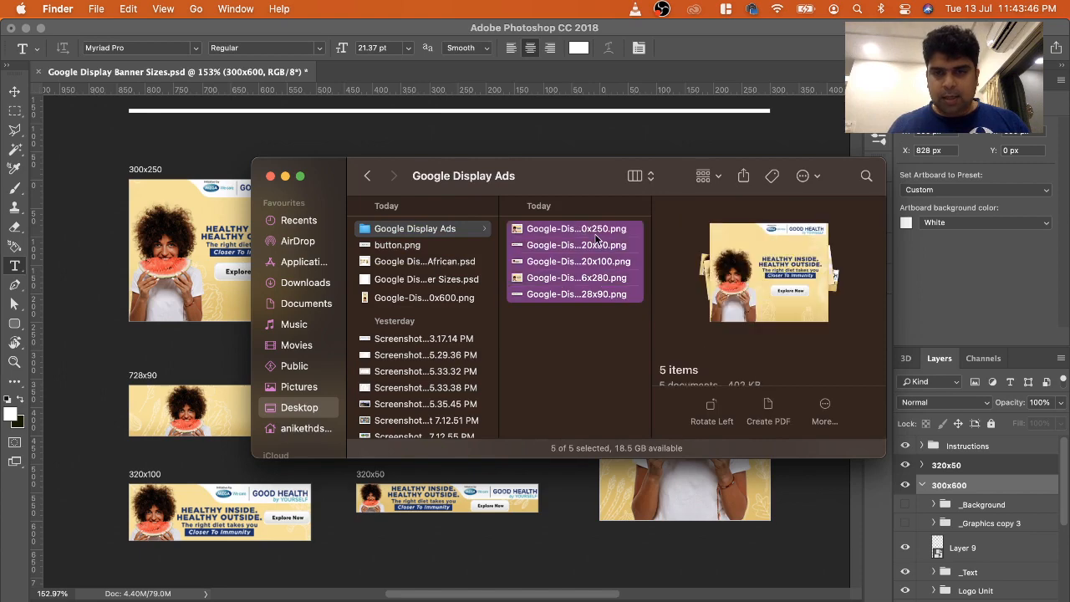
pyautogui.rightClick(597, 235)
pyautogui.click(643, 301)
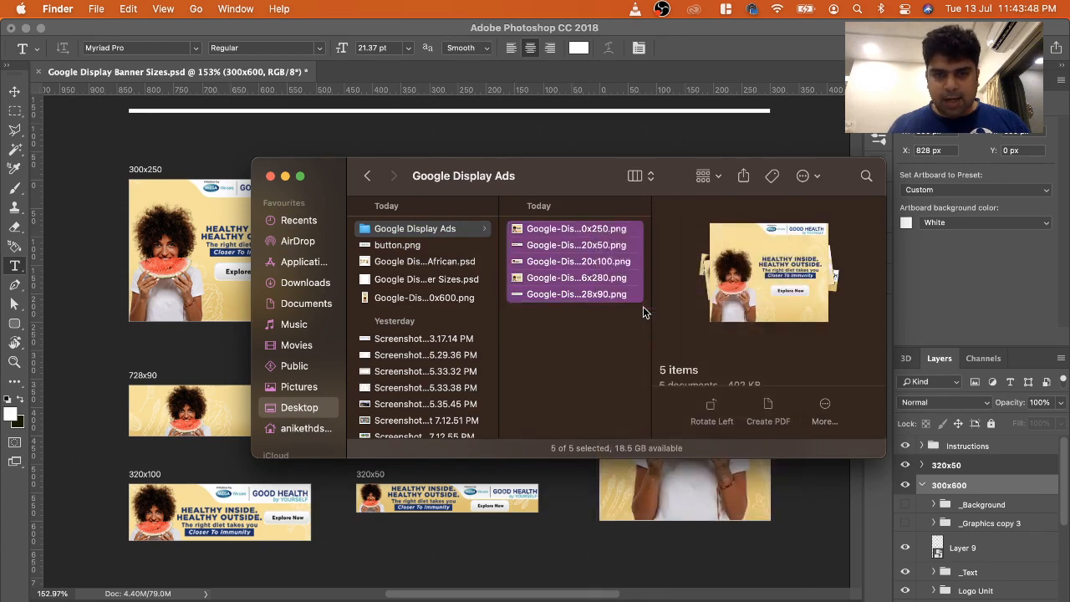
# Return to Photoshop and run Artboards to Files into the Google Display Ads folder, keeping the Google Display Banner Sizes file name prefix
pyautogui.click(199, 138)
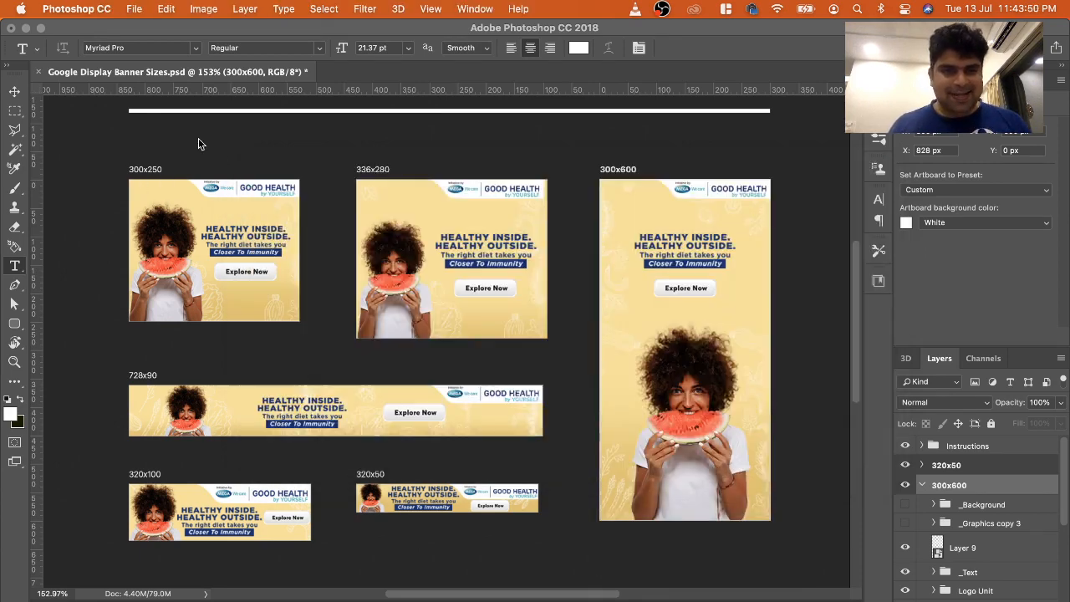
pyautogui.click(139, 15)
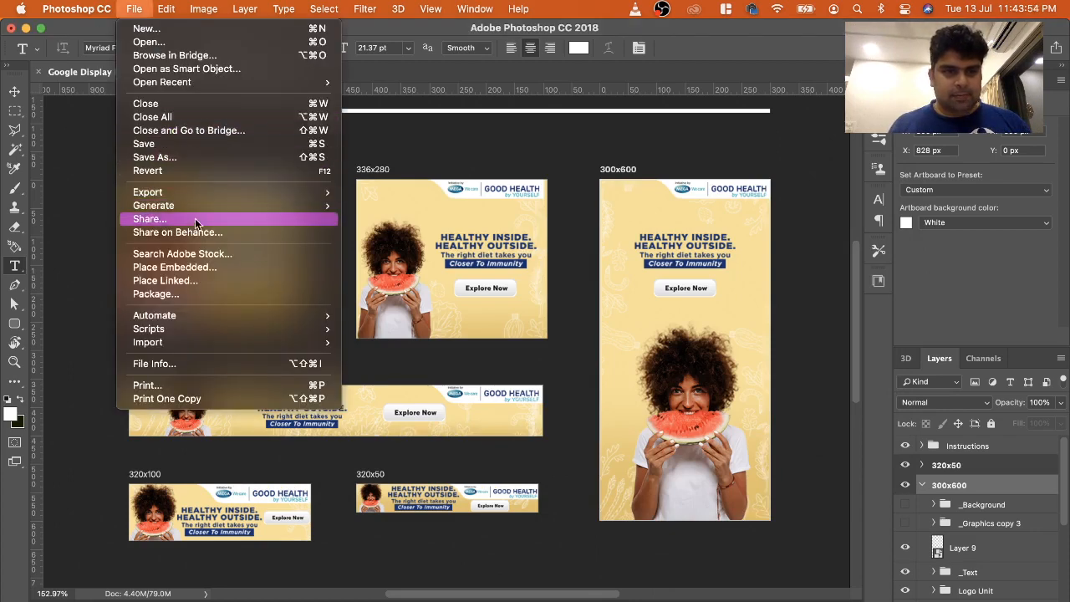
pyautogui.moveTo(201, 192)
pyautogui.click(441, 272)
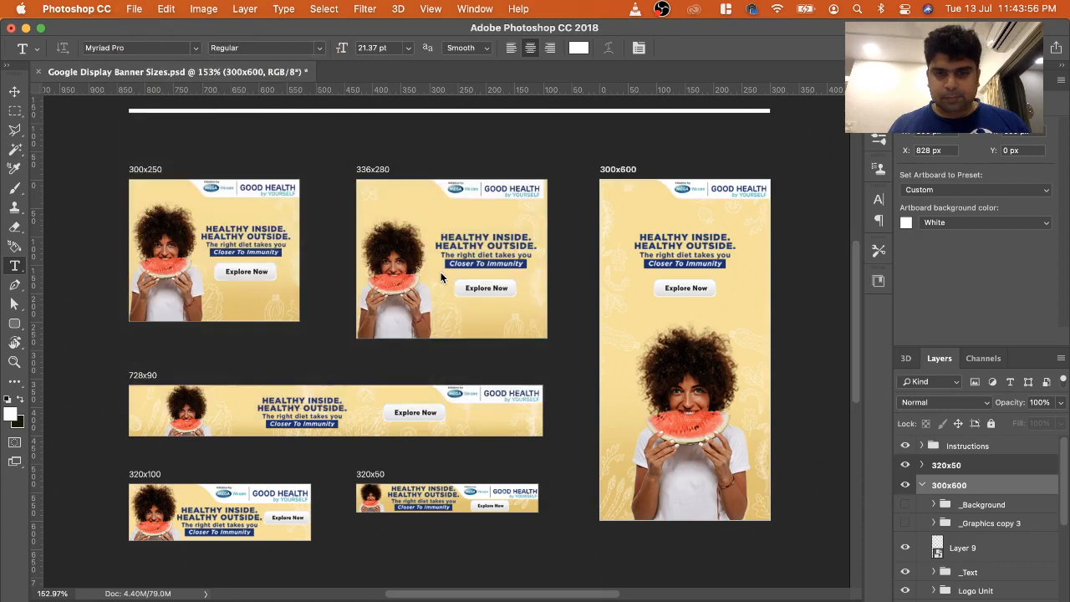
pyautogui.click(634, 184)
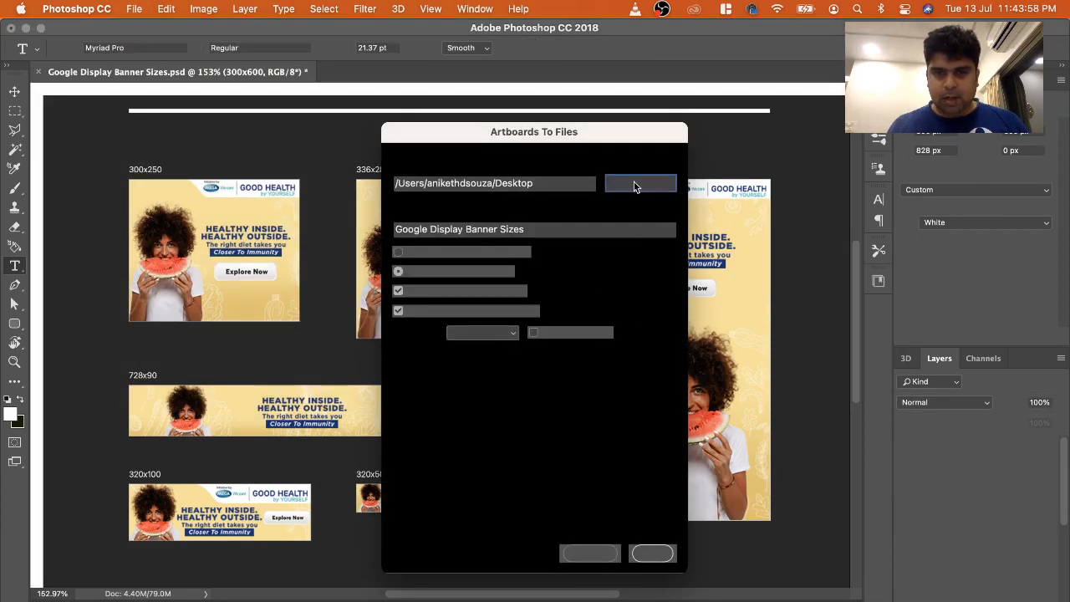
pyautogui.click(585, 266)
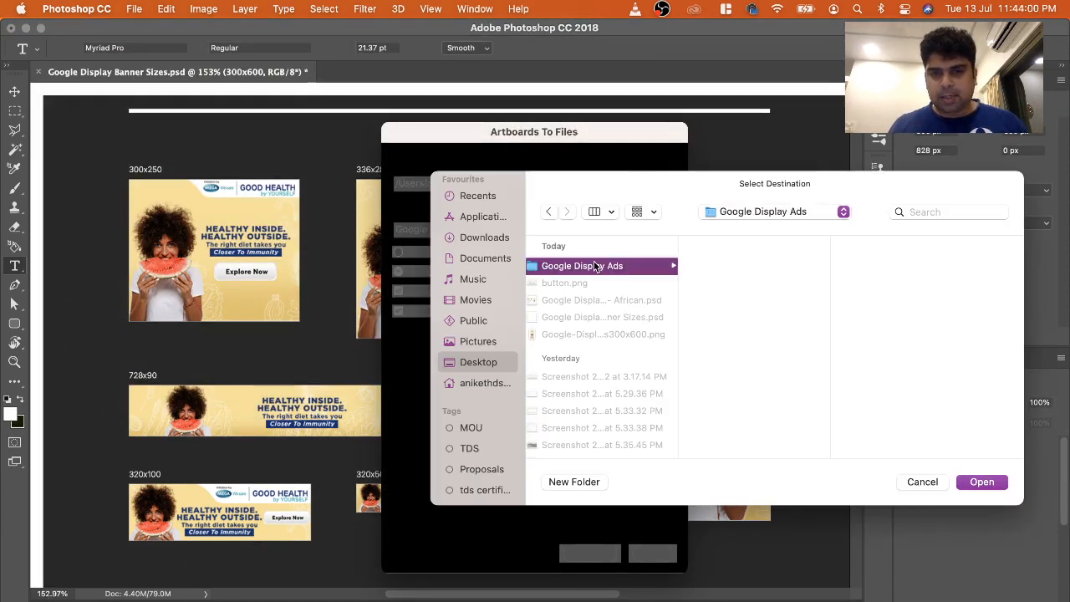
pyautogui.click(974, 482)
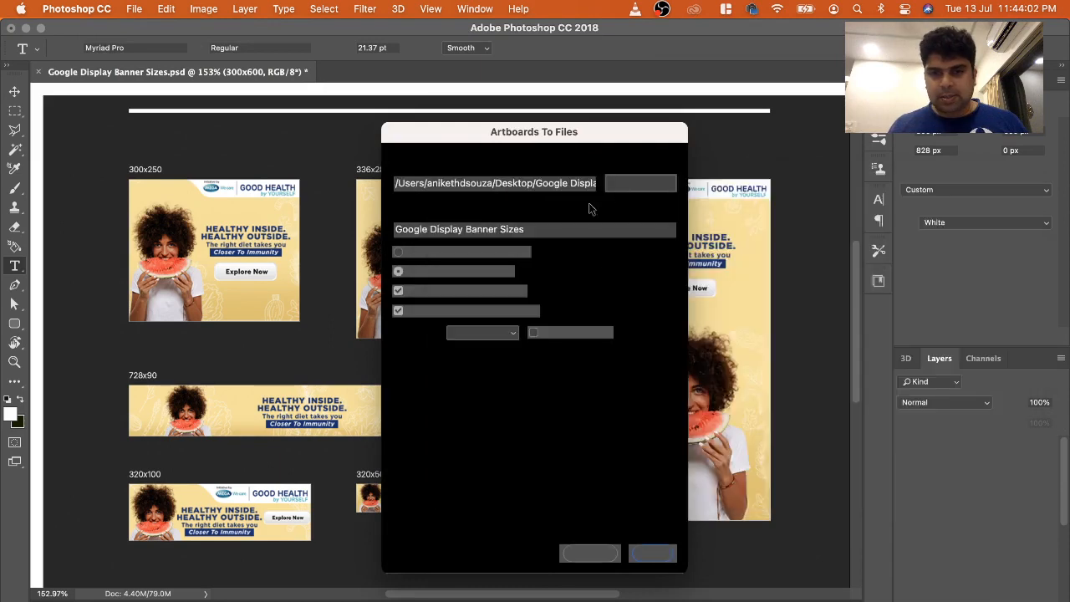
pyautogui.click(627, 186)
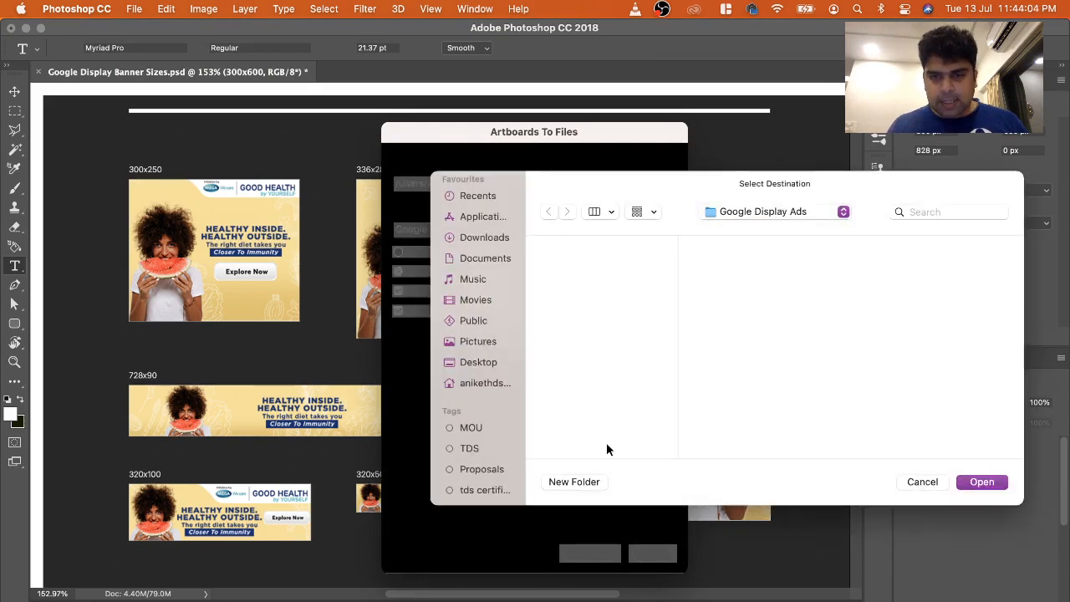
pyautogui.click(919, 482)
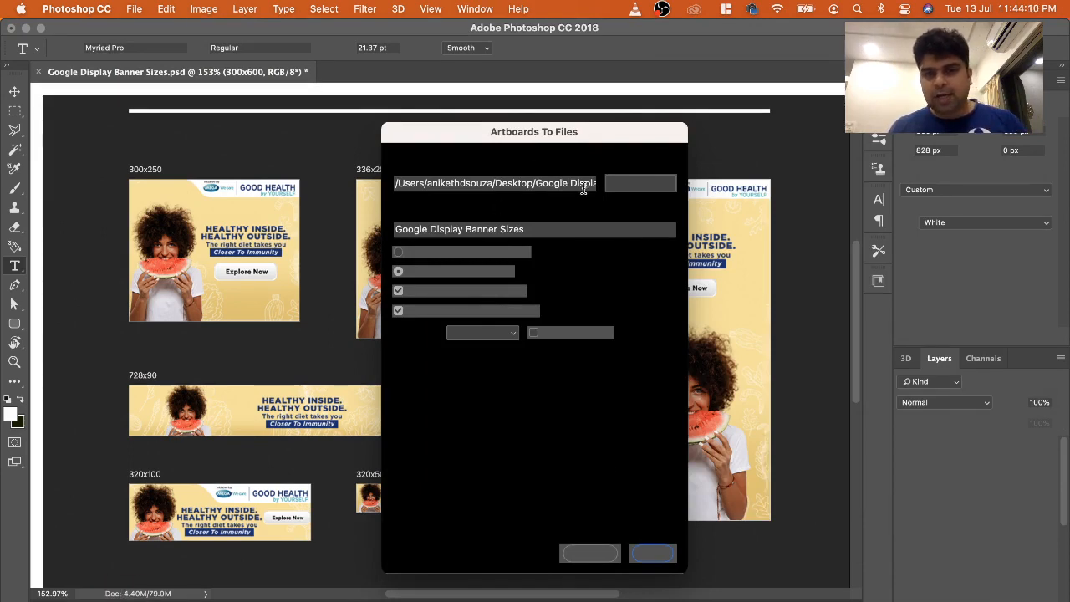
pyautogui.click(653, 555)
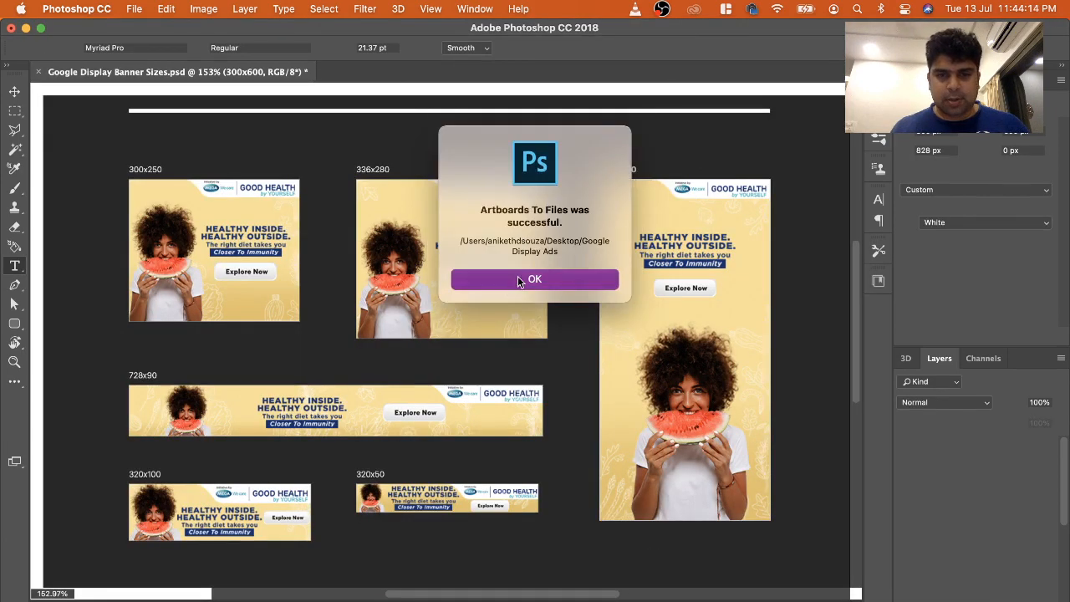
pyautogui.click(518, 281)
# Switch to Finder and preview the 300x600 PNGs in the Google Display Ads folder and on the Desktop
pyautogui.click(89, 597)
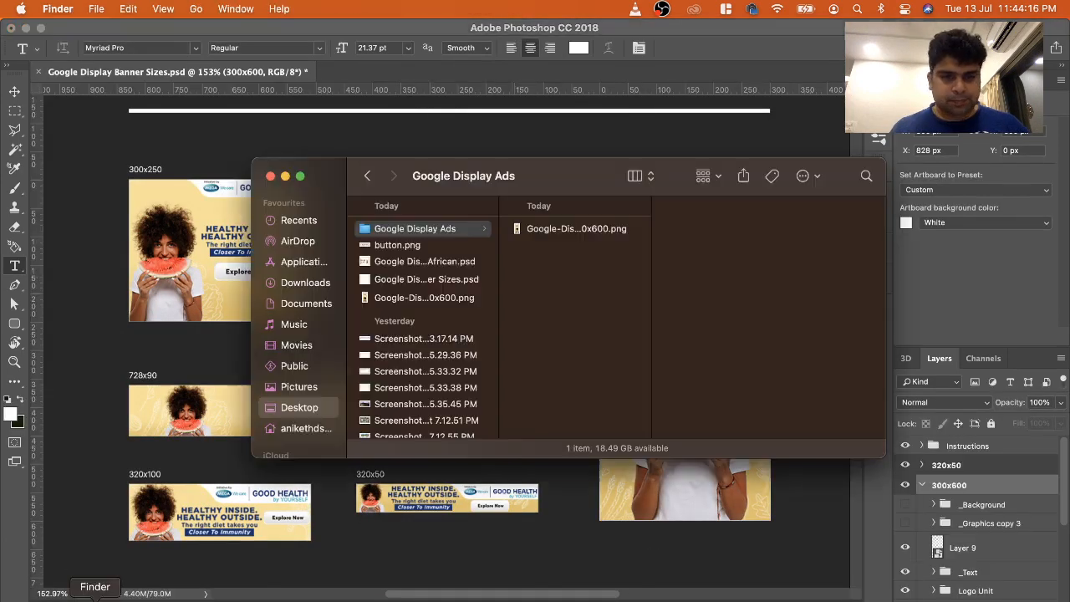
pyautogui.click(573, 228)
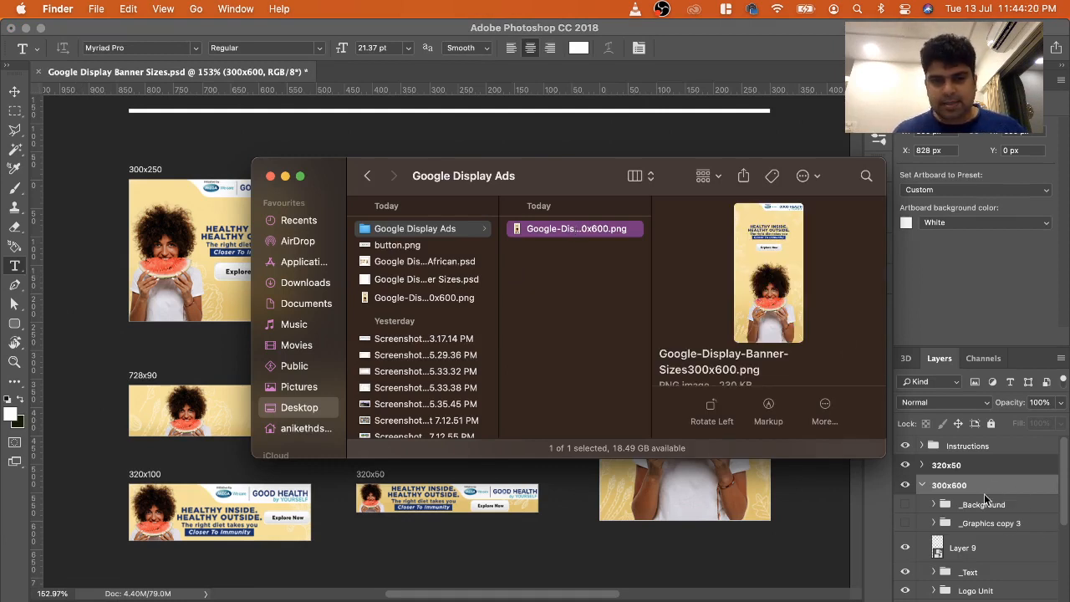
pyautogui.click(440, 300)
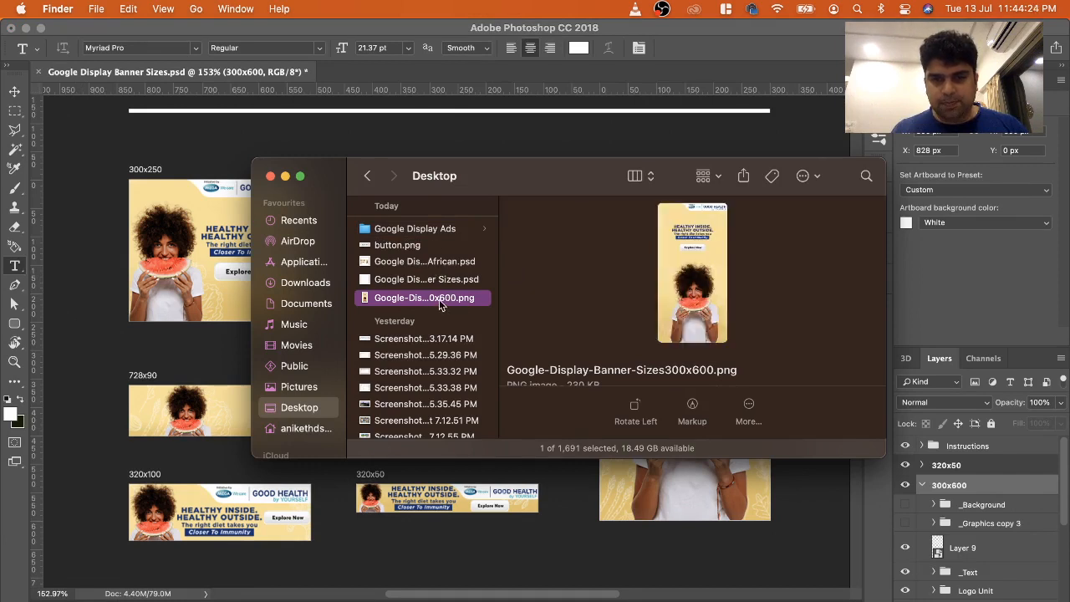
pyautogui.click(460, 230)
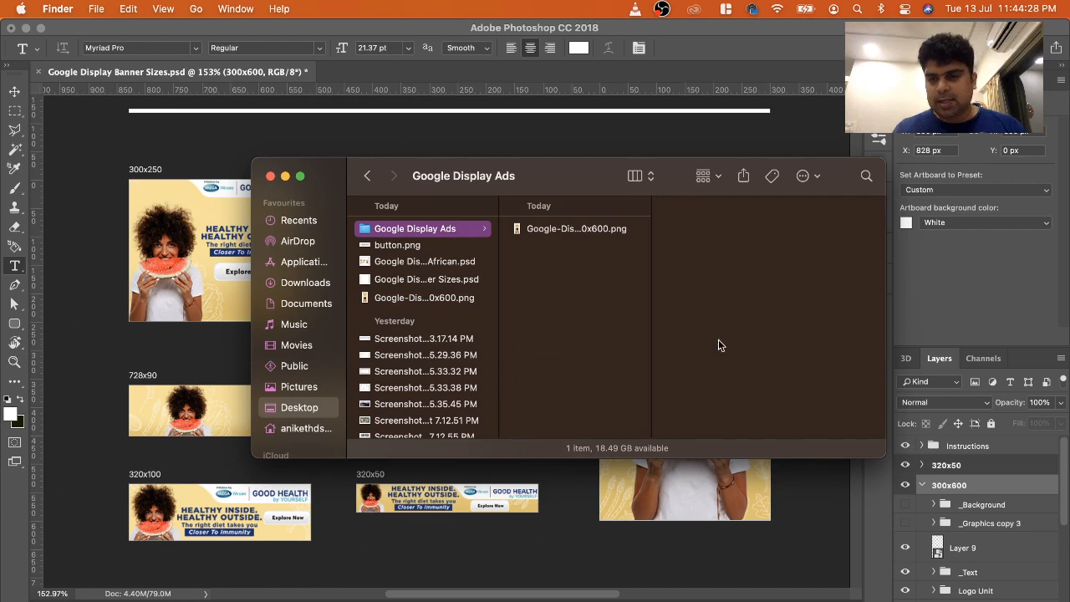
pyautogui.click(555, 231)
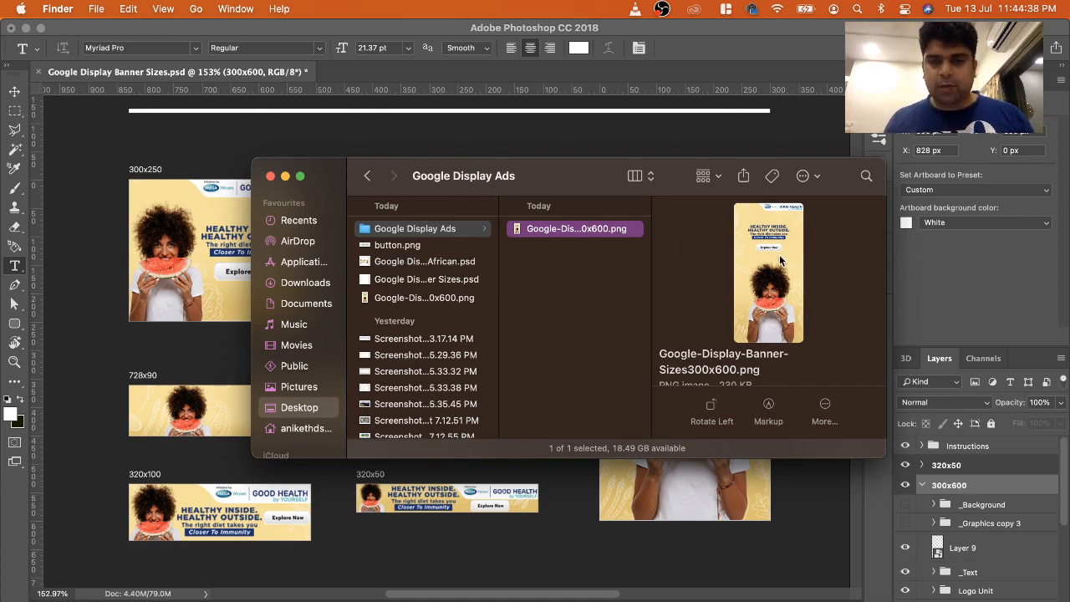
# Return to Photoshop and collapse the 300x600 artboard in the layer list
pyautogui.click(922, 487)
pyautogui.click(922, 487)
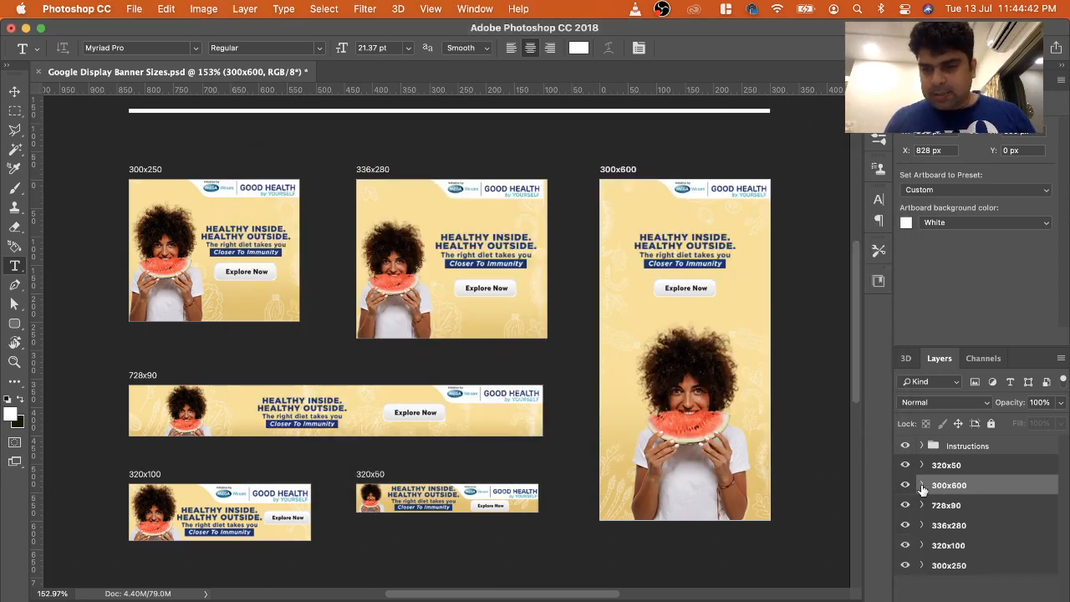
pyautogui.click(922, 487)
pyautogui.click(922, 488)
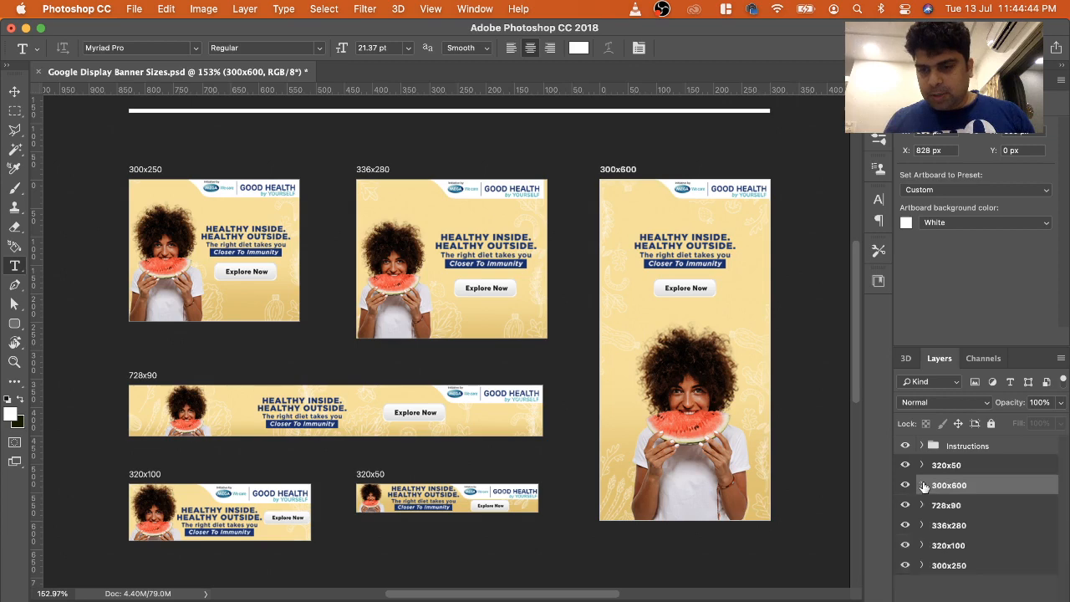
pyautogui.click(825, 442)
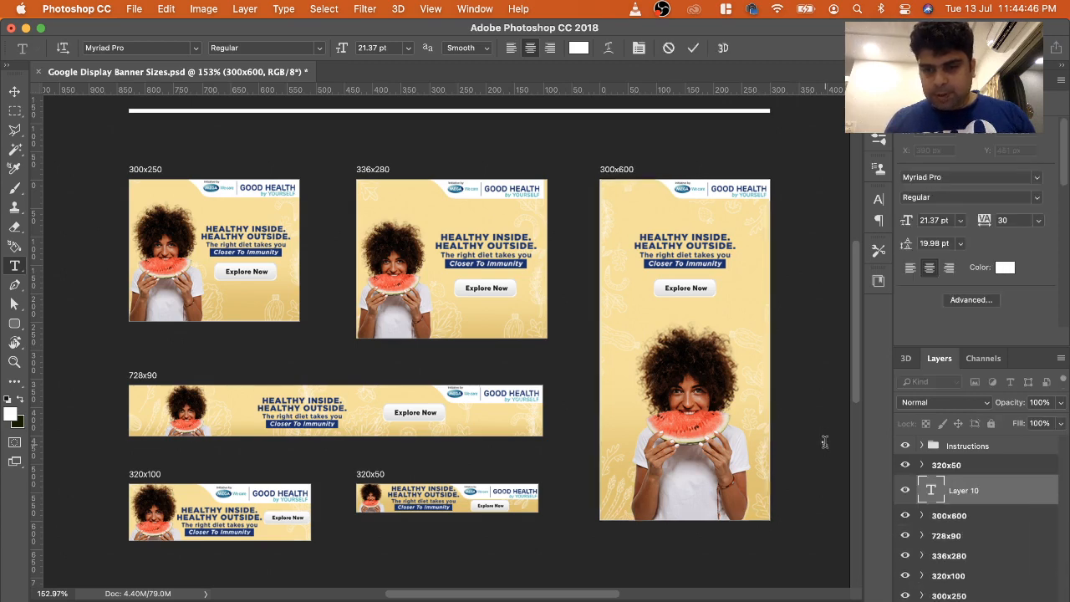
pyautogui.click(976, 503)
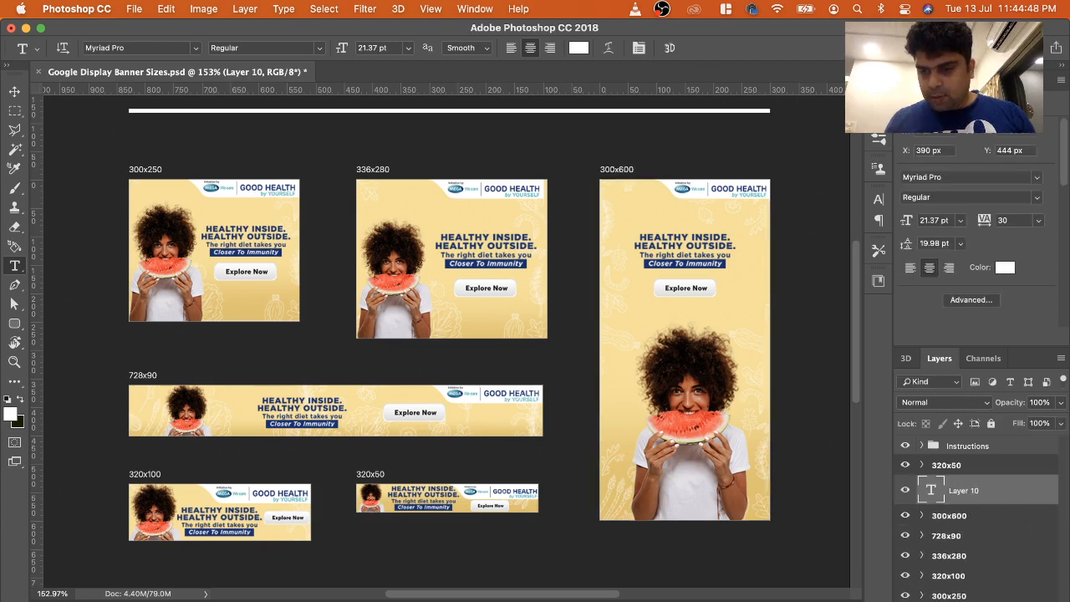
pyautogui.press('Delete')
pyautogui.click(539, 236)
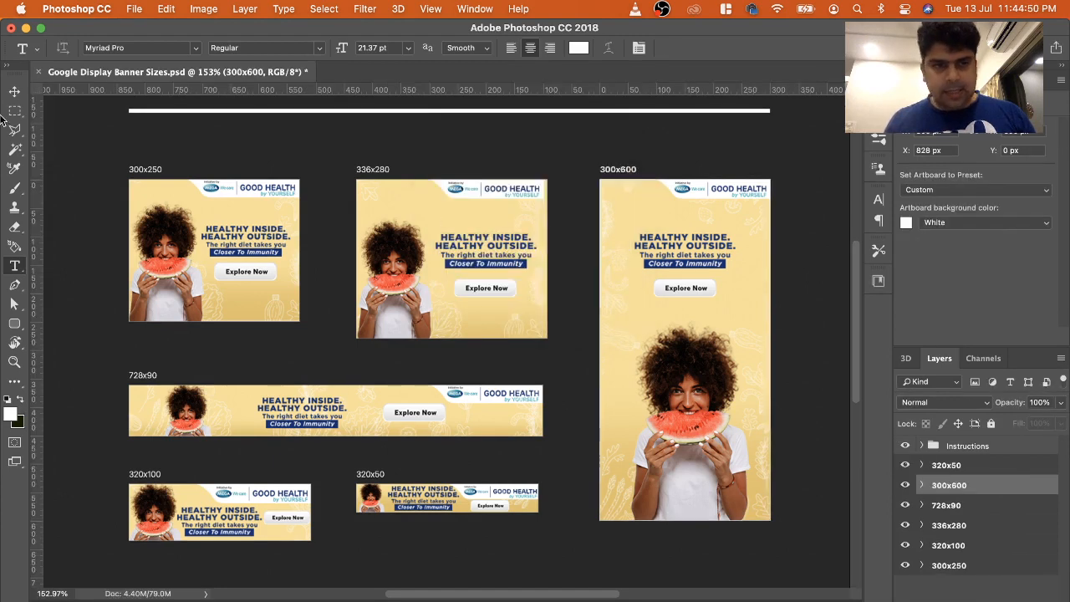
# Activate the Move tool and select the Instructions group instead of the 300x600 artboard
pyautogui.click(14, 95)
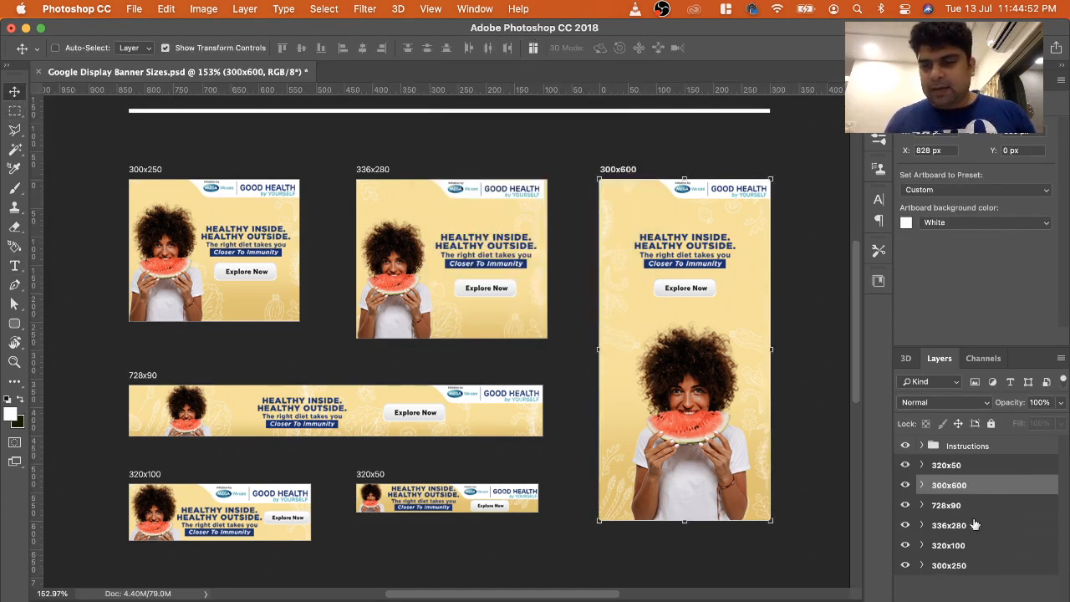
pyautogui.click(977, 453)
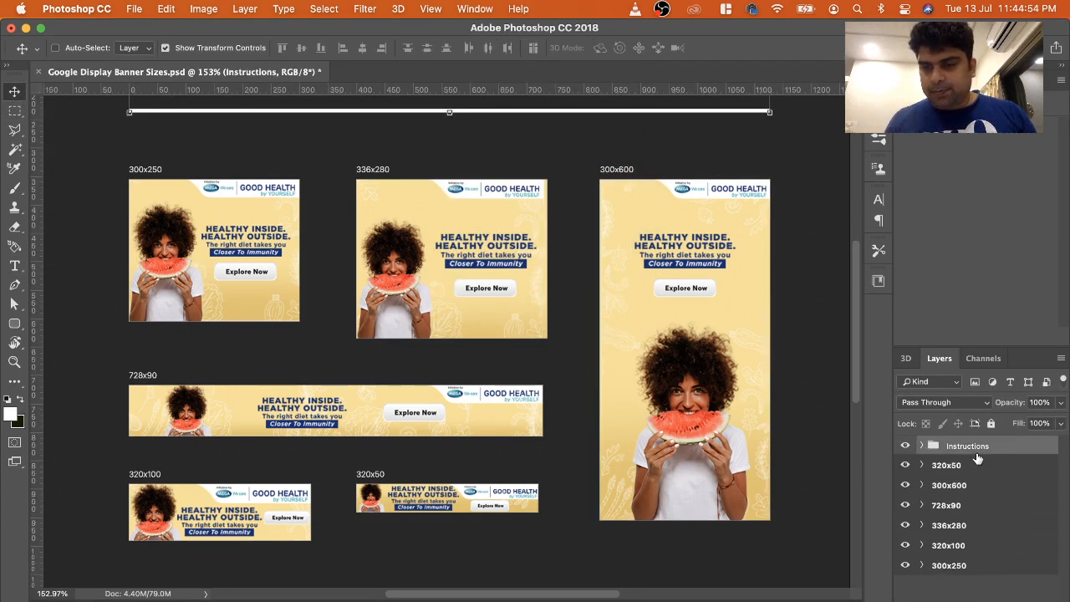
pyautogui.click(135, 9)
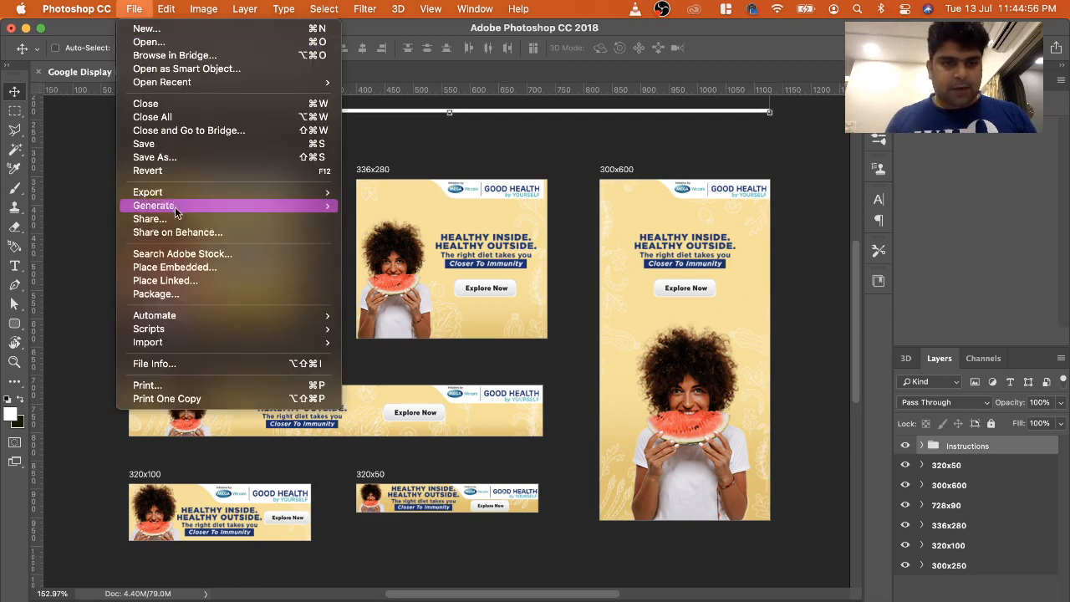
pyautogui.moveTo(187, 194)
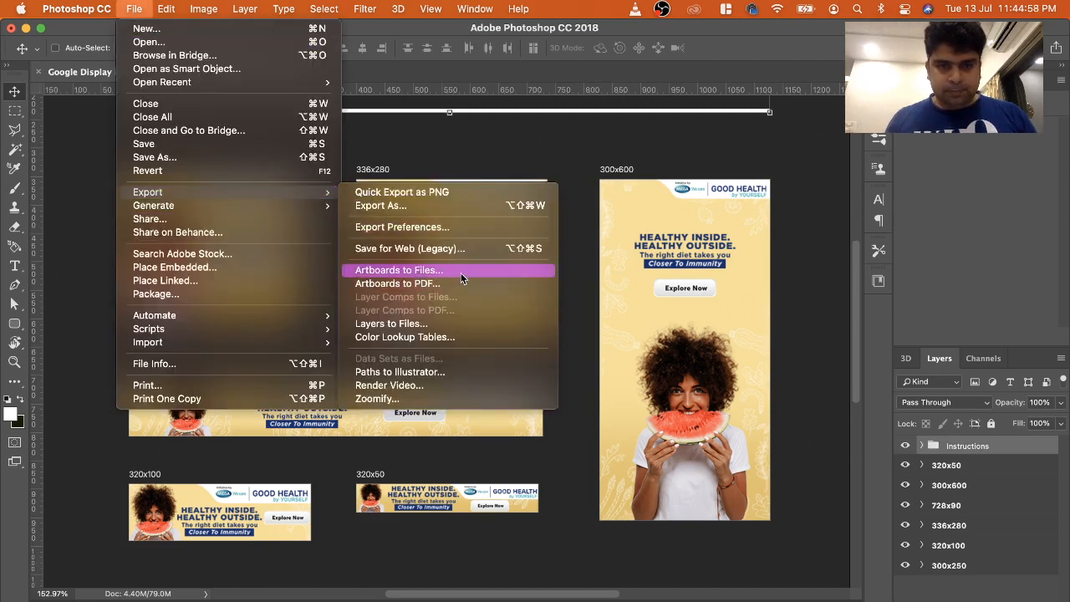
pyautogui.click(973, 457)
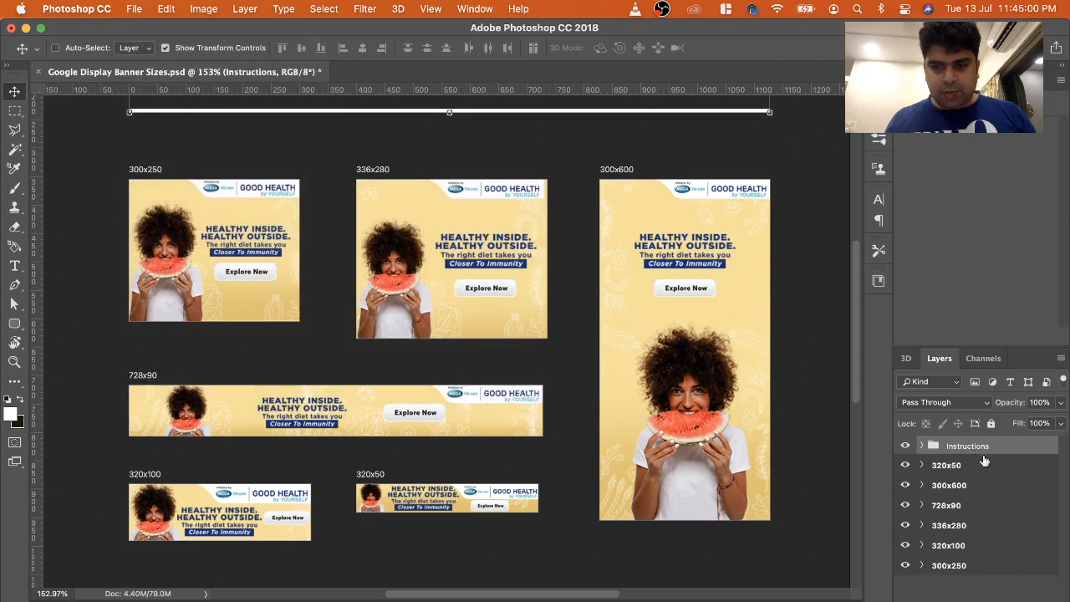
pyautogui.click(134, 10)
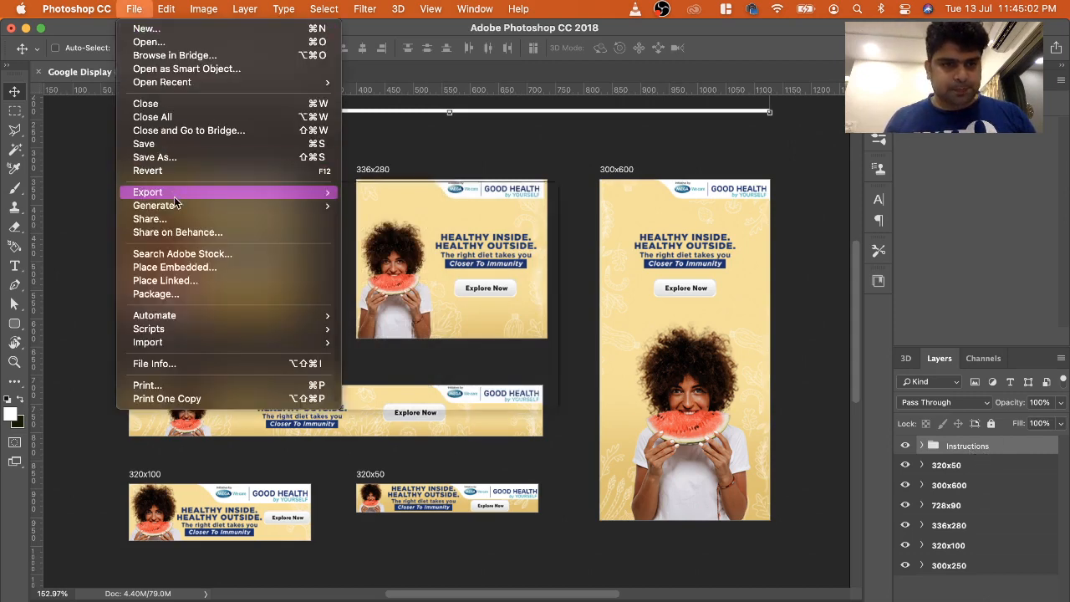
pyautogui.moveTo(179, 194)
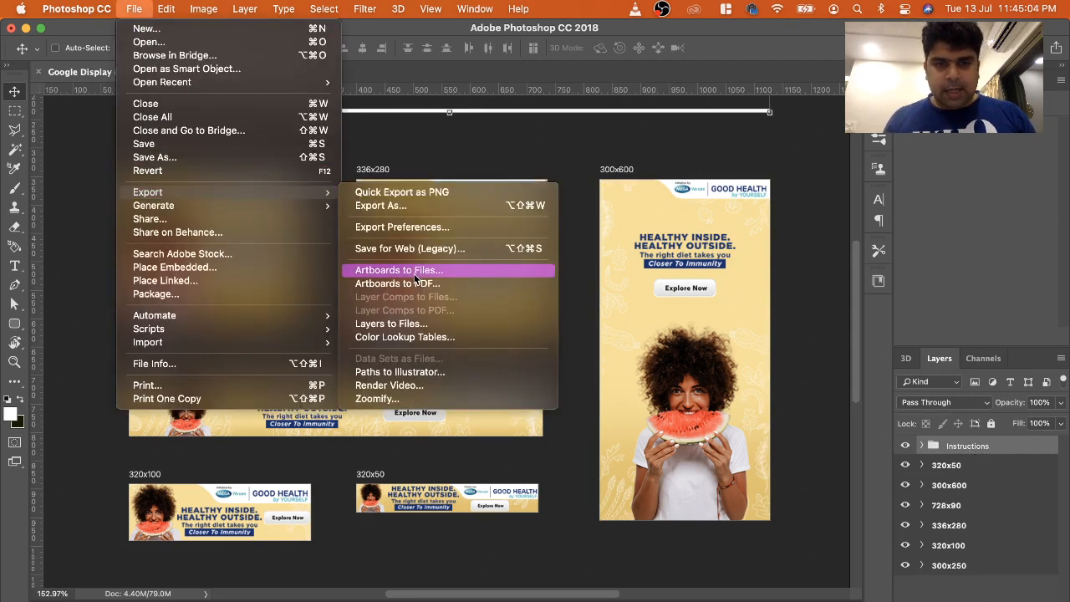
# Switch to Finder and move the 300x600 PNG in the Google Display Ads folder to the Bin
pyautogui.press('super+Tab')
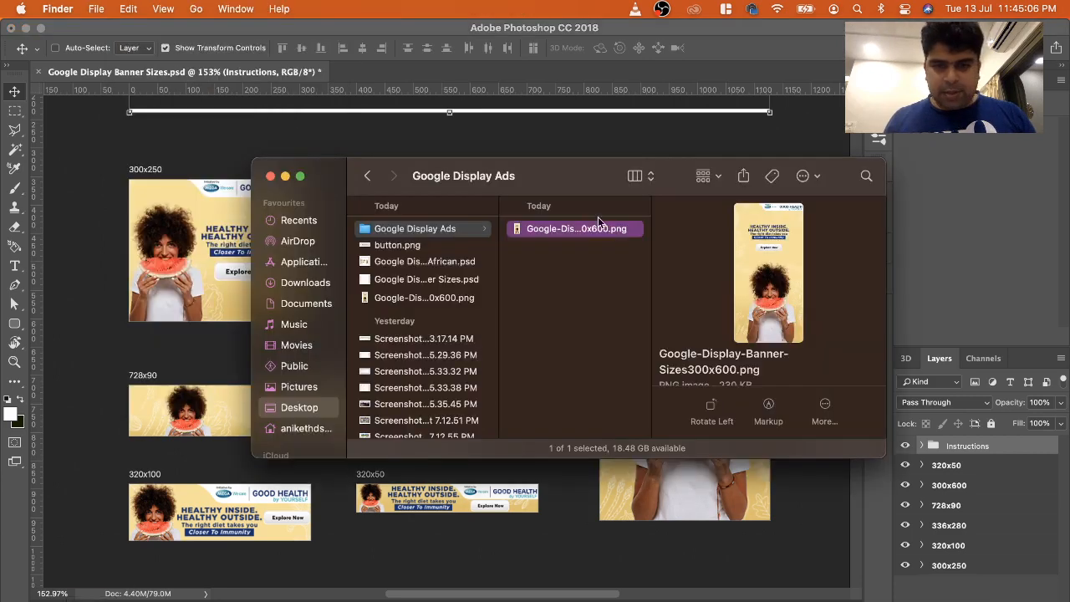
pyautogui.rightClick(594, 232)
pyautogui.click(628, 277)
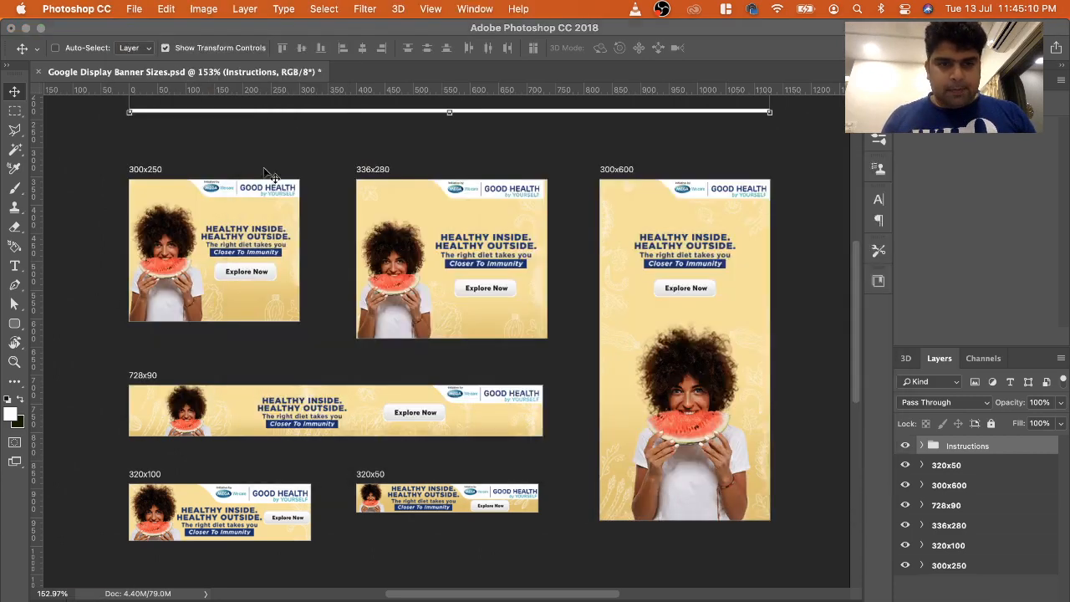
# Return to Photoshop and export all artboards to files in the Google Display Ads folder on the Desktop
pyautogui.press('super+Tab')
pyautogui.click(133, 9)
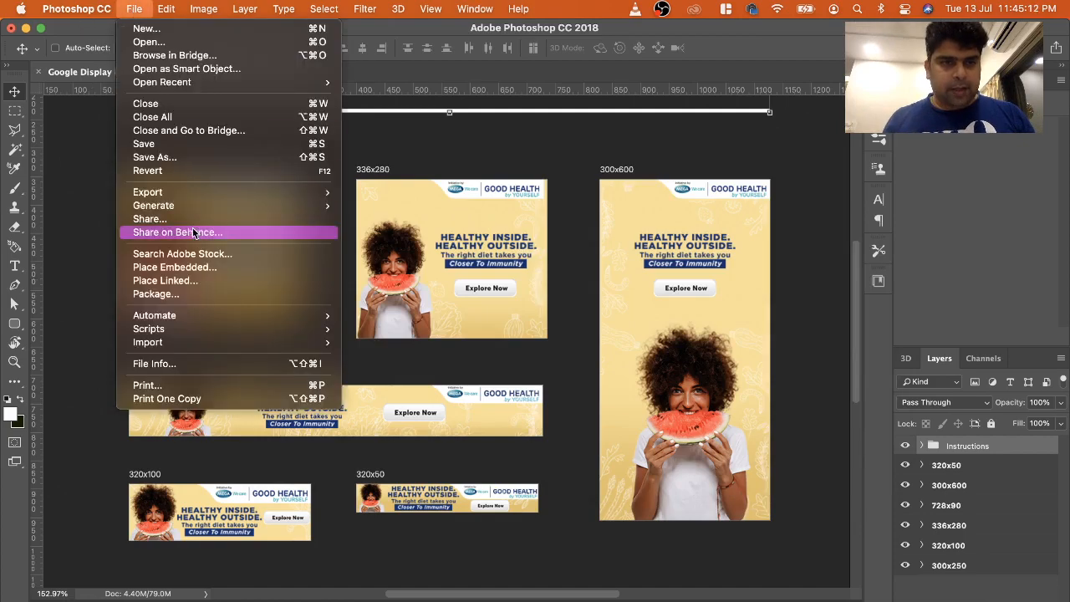
pyautogui.moveTo(198, 212)
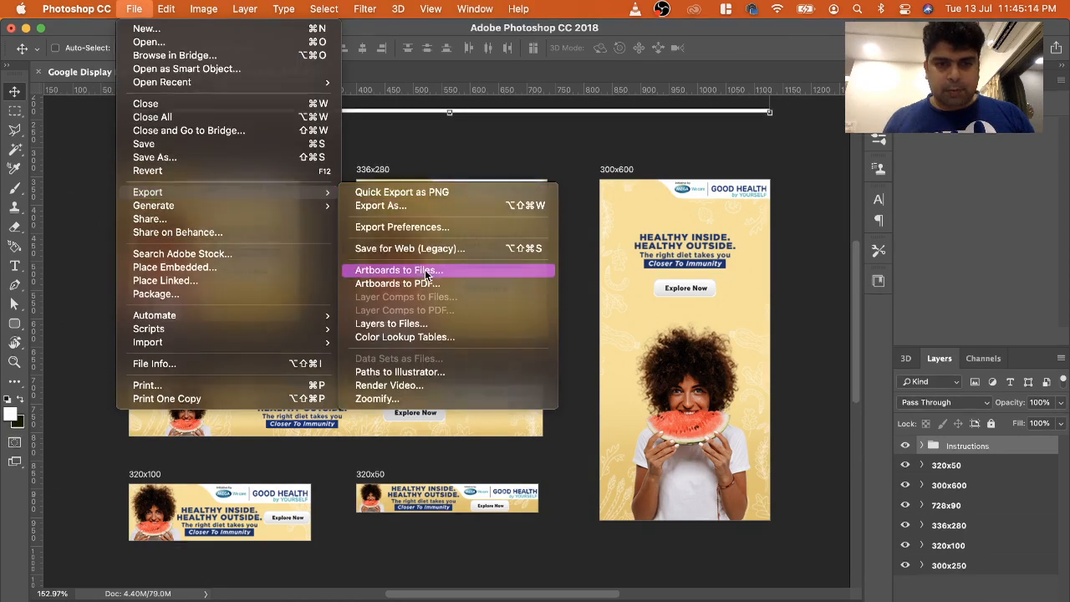
pyautogui.click(424, 269)
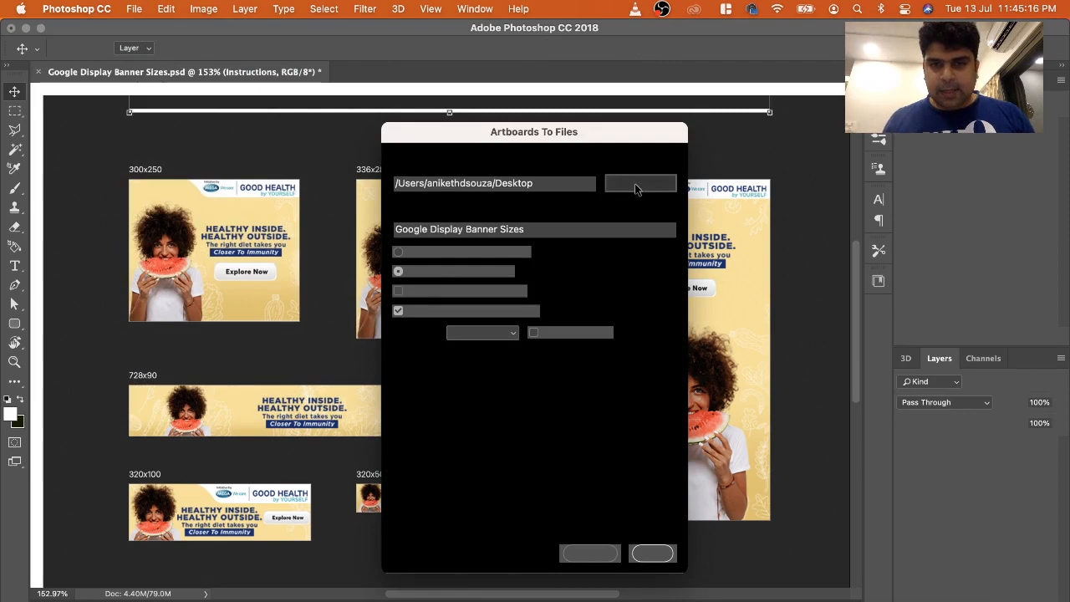
pyautogui.click(635, 189)
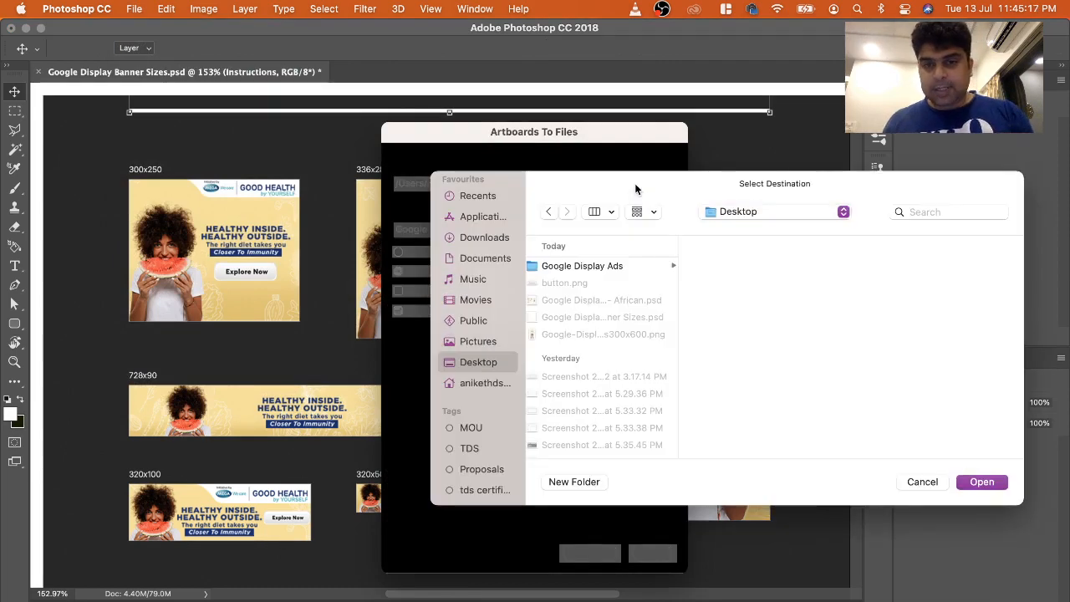
pyautogui.click(604, 267)
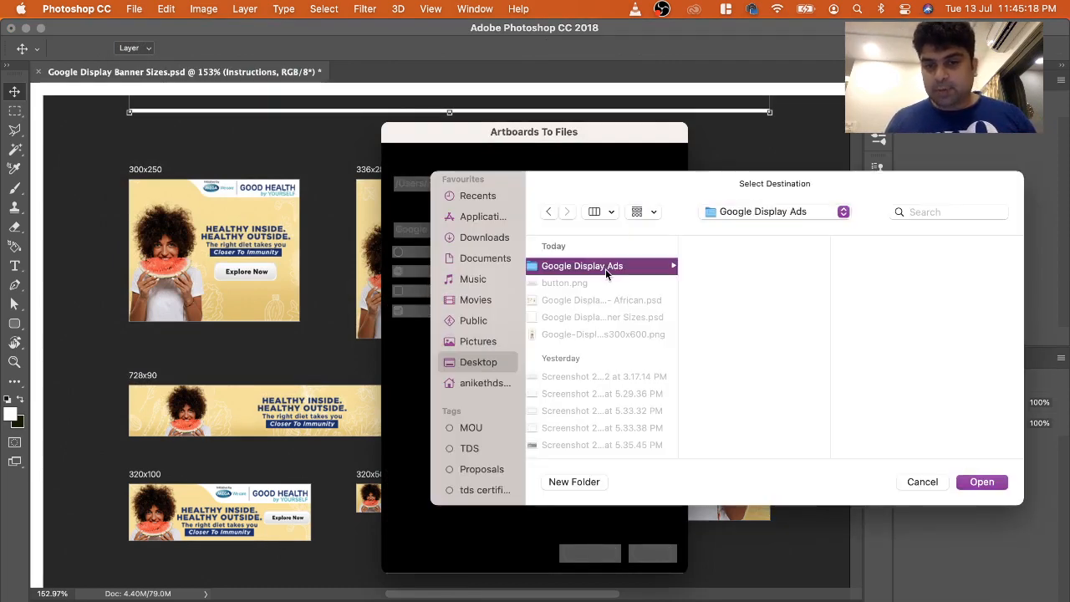
pyautogui.click(993, 482)
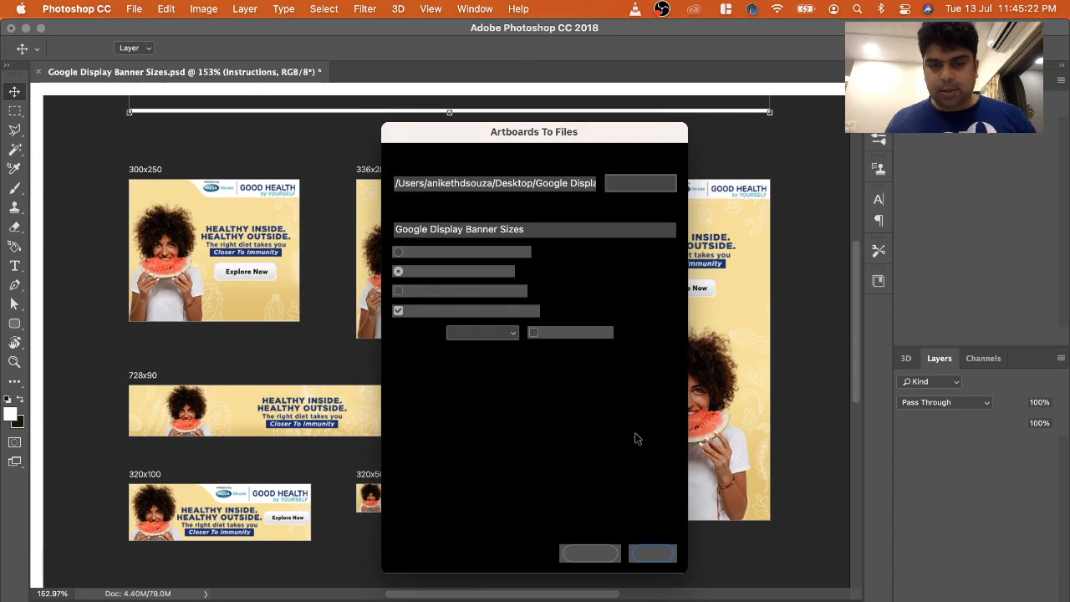
pyautogui.click(658, 557)
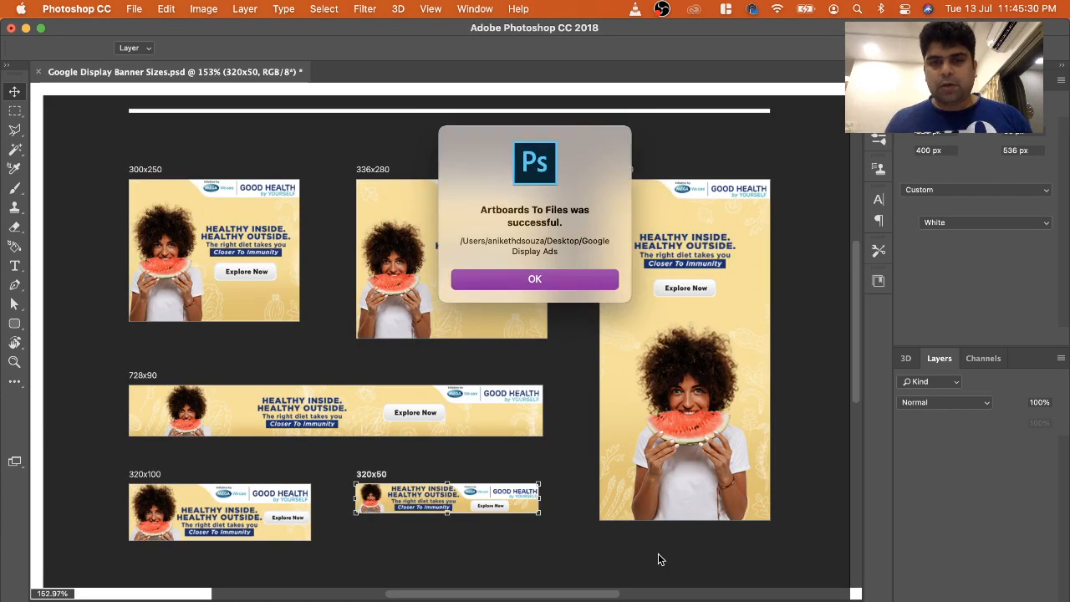
pyautogui.click(551, 278)
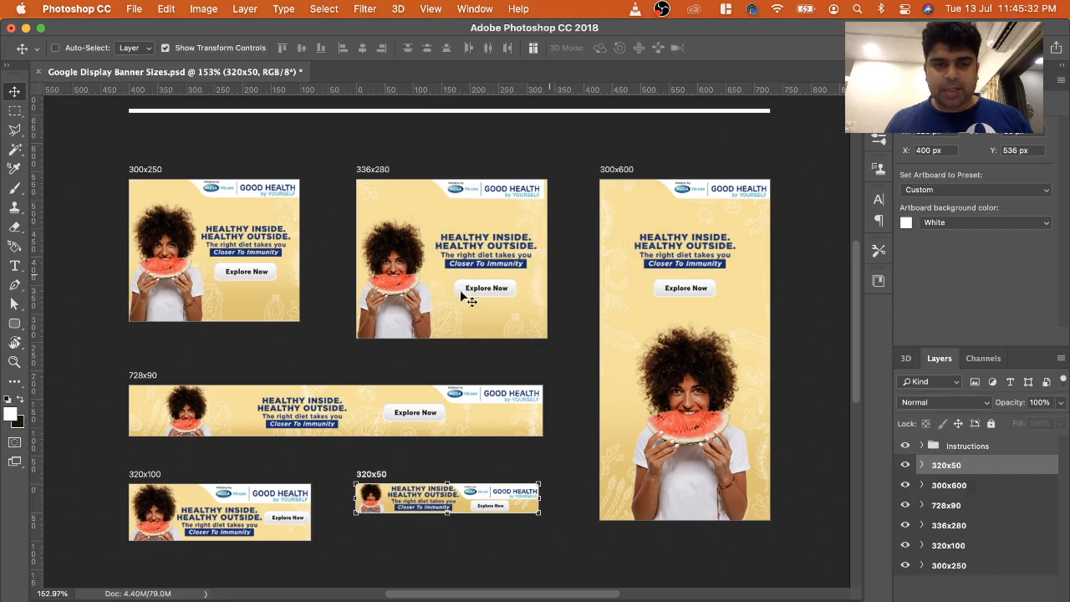
# Switch to Finder, preview the exported banner PNGs in the Google Display Ads folder one by one, and close the window
pyautogui.click(100, 597)
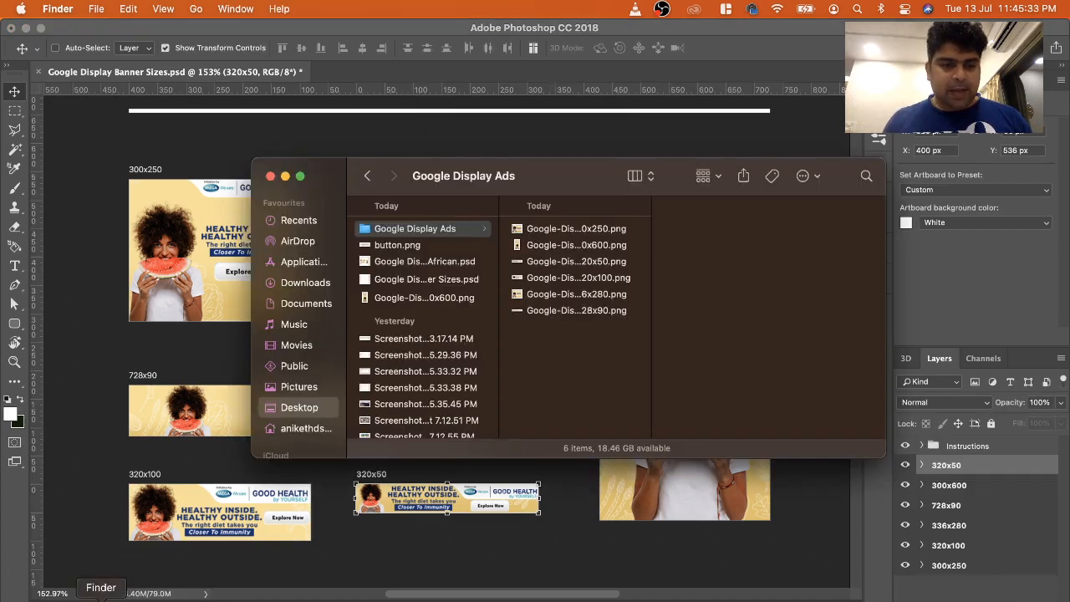
pyautogui.click(597, 230)
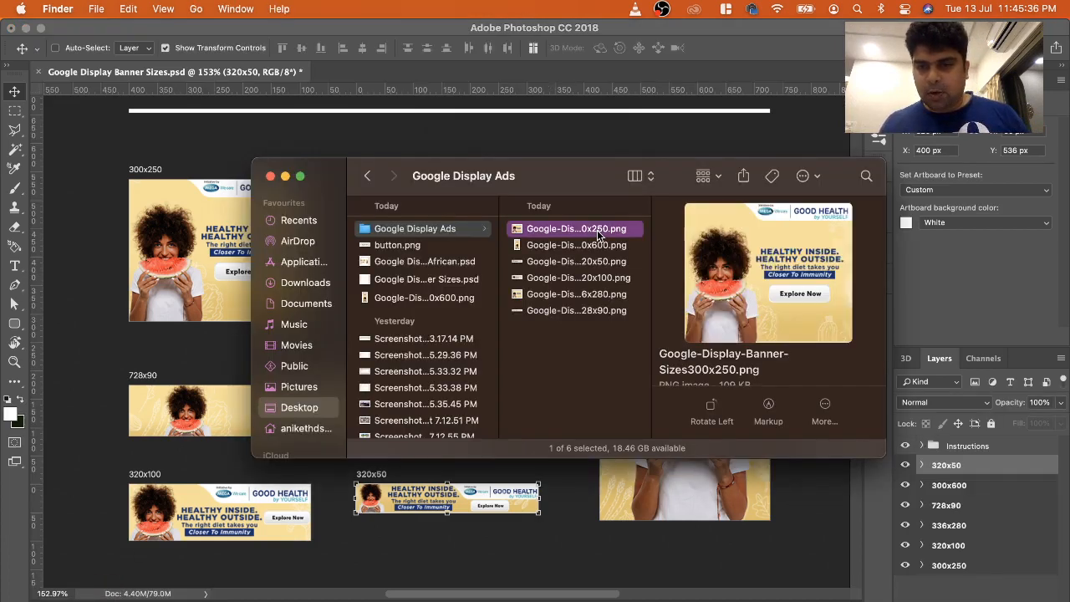
pyautogui.press('Down')
pyautogui.press('Down')
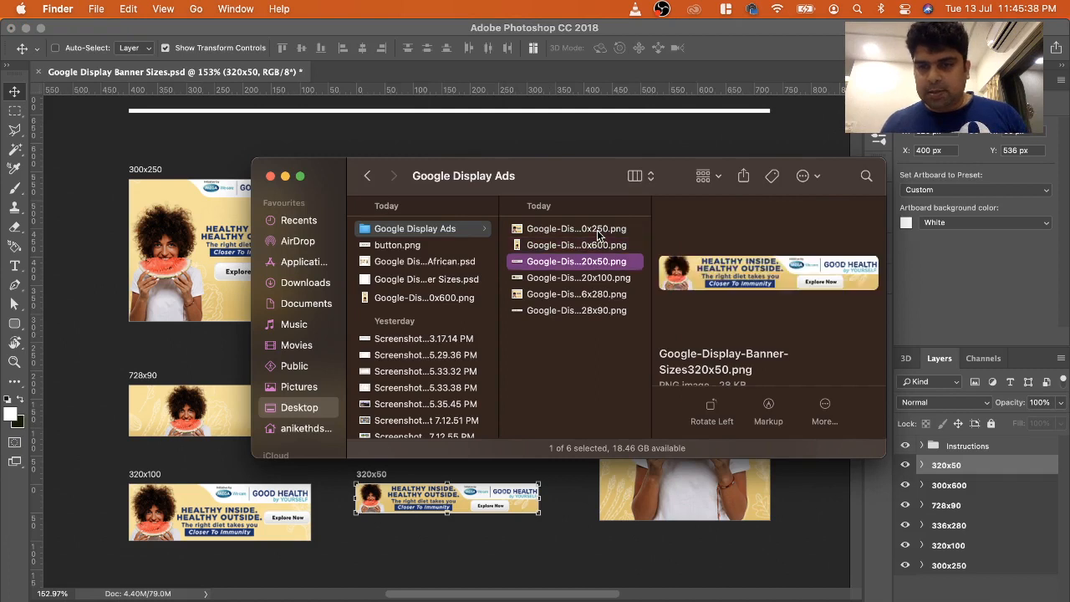
pyautogui.press('Down')
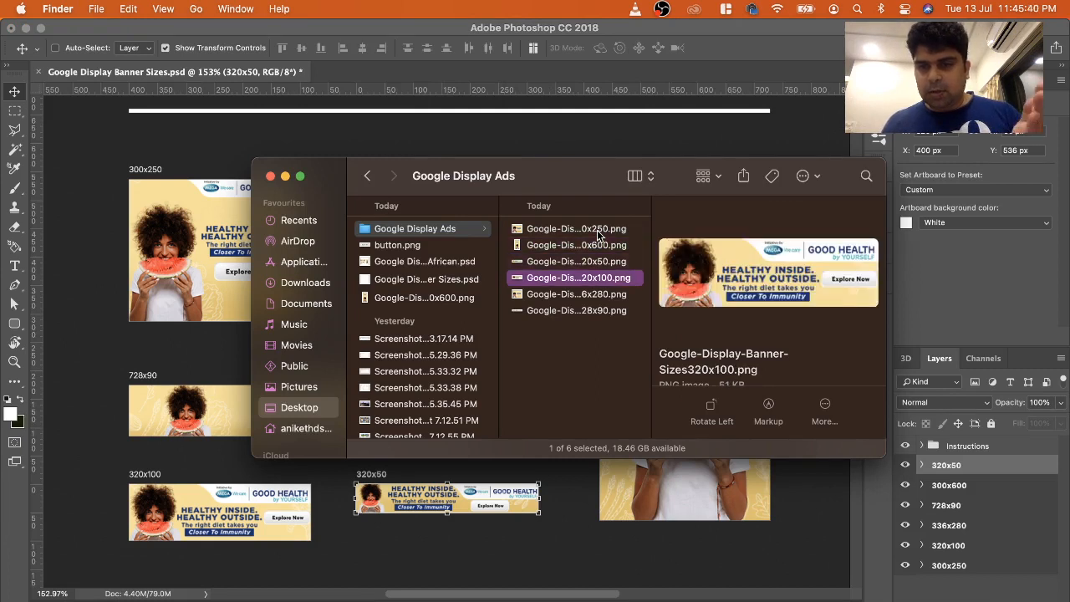
pyautogui.press('Down')
pyautogui.press('Down')
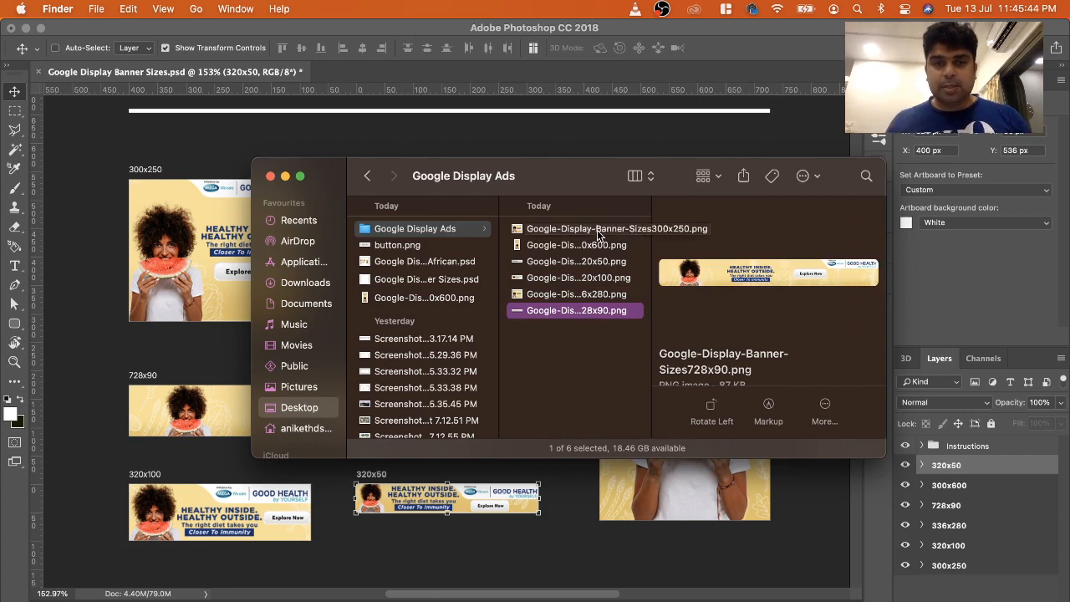
pyautogui.click(270, 176)
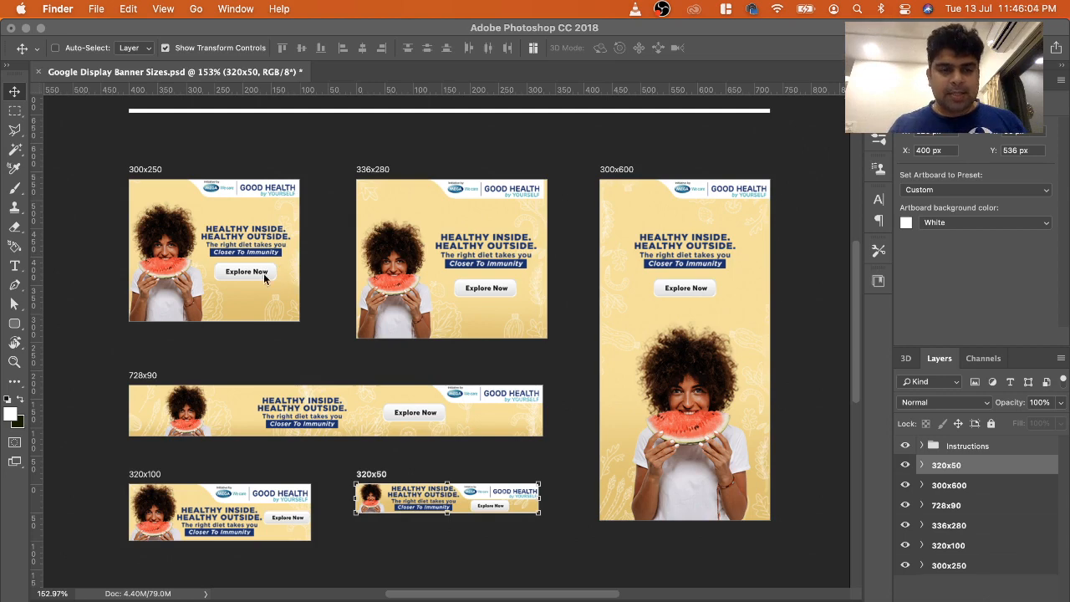
# Return to Photoshop, locate the headline layer of the 300x250 artboard, and select and collapse its _Text group
pyautogui.rightClick(275, 241)
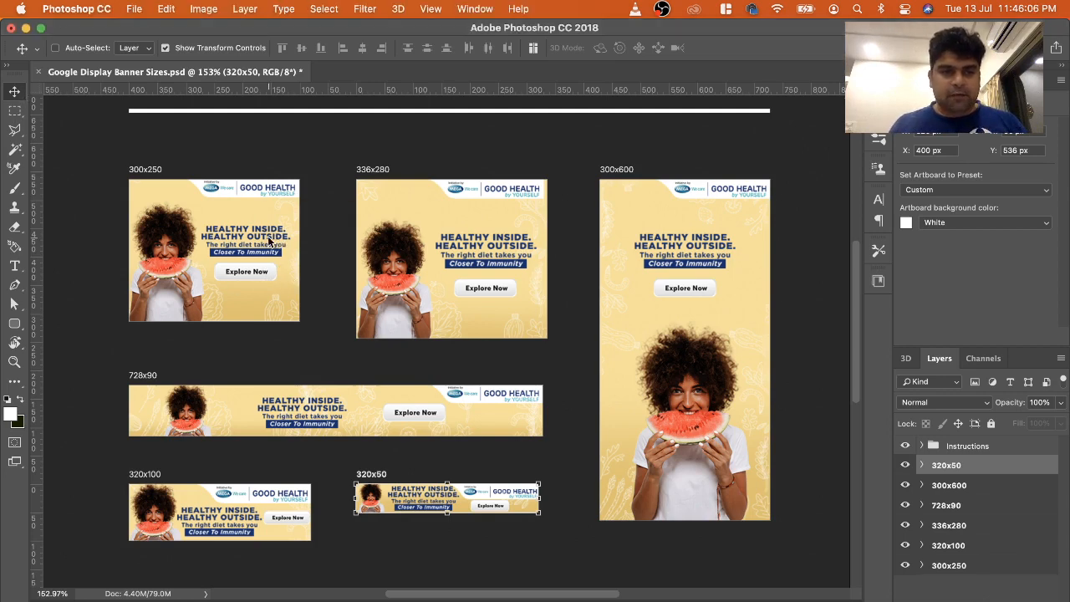
pyautogui.click(294, 242)
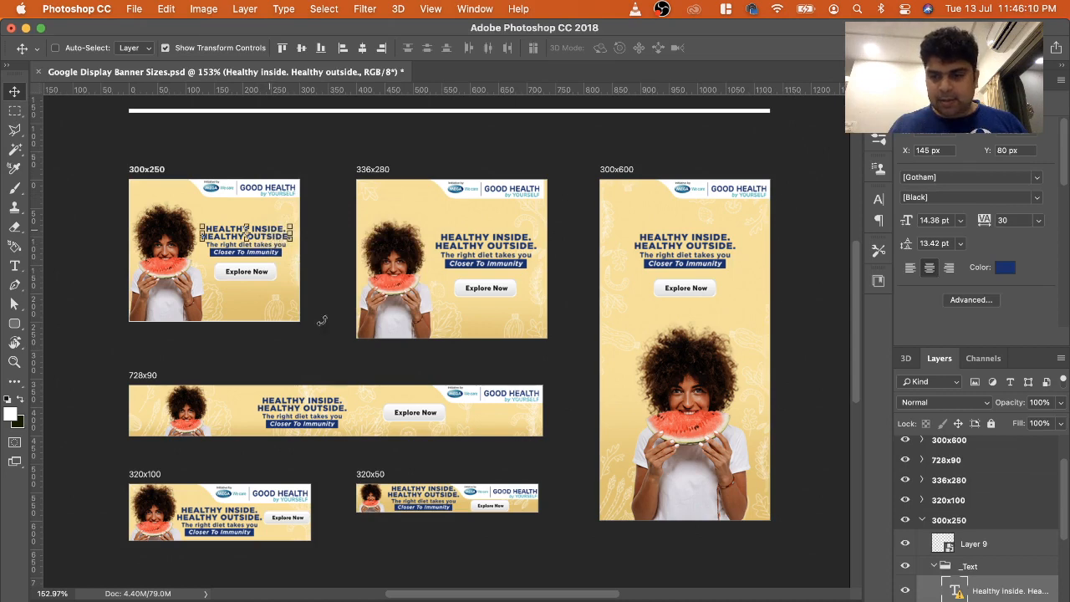
pyautogui.click(956, 521)
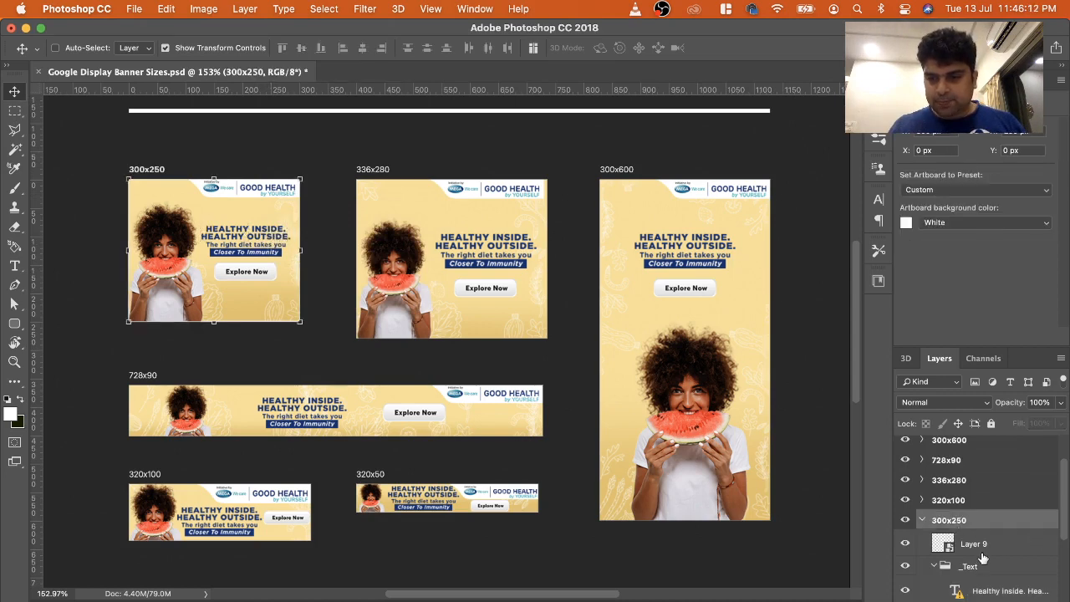
pyautogui.click(953, 567)
pyautogui.click(935, 567)
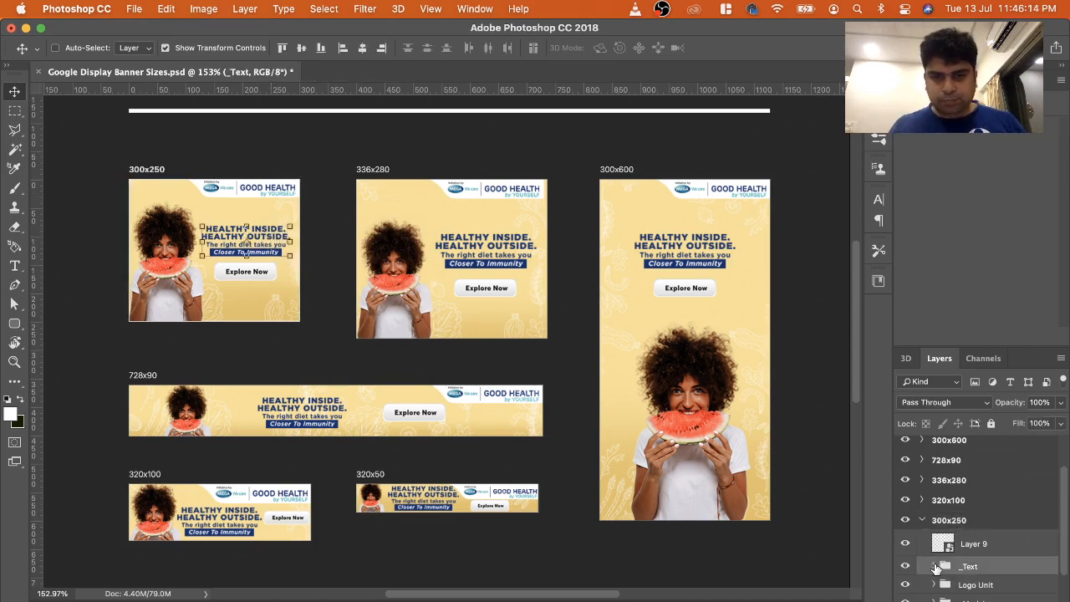
# Delete the text group from the 336x280 artboard and replace it with a copy of the 300x250 artboard's _Text group
pyautogui.rightClick(504, 248)
pyautogui.click(526, 236)
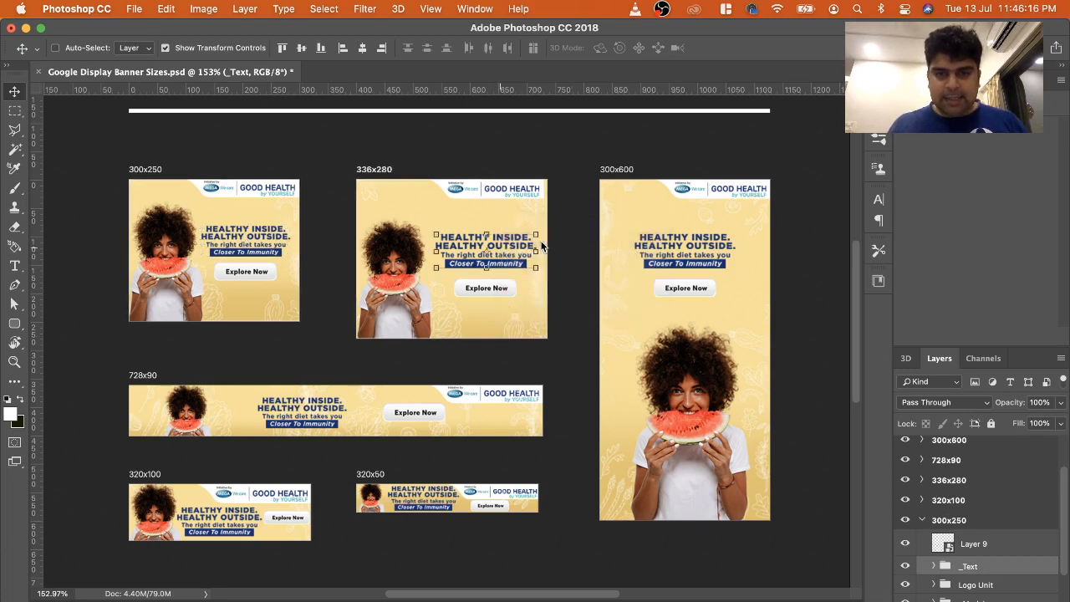
pyautogui.click(542, 249)
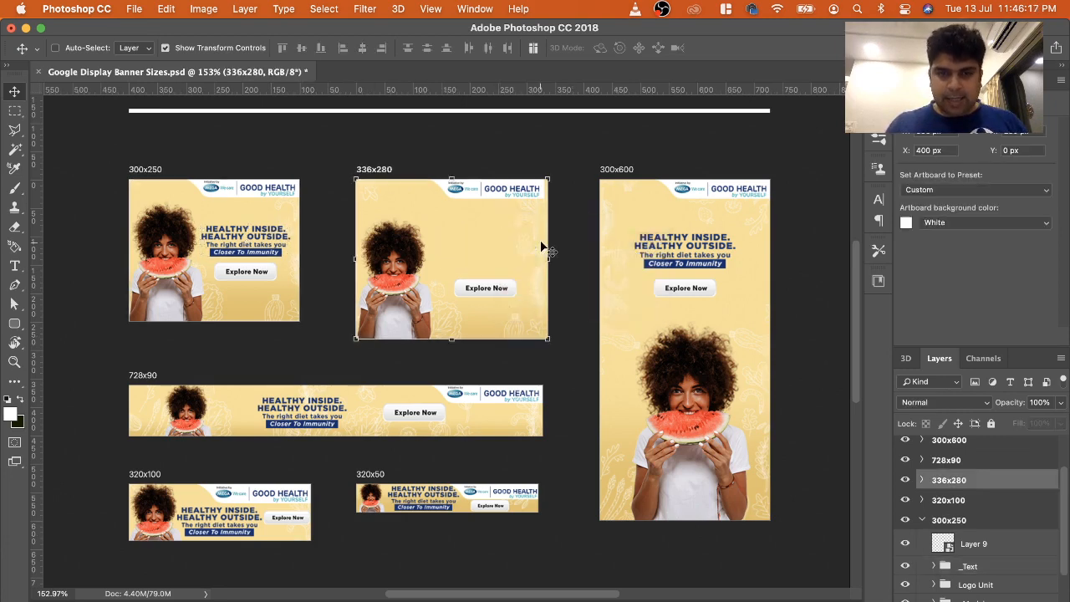
pyautogui.rightClick(272, 232)
pyautogui.click(280, 215)
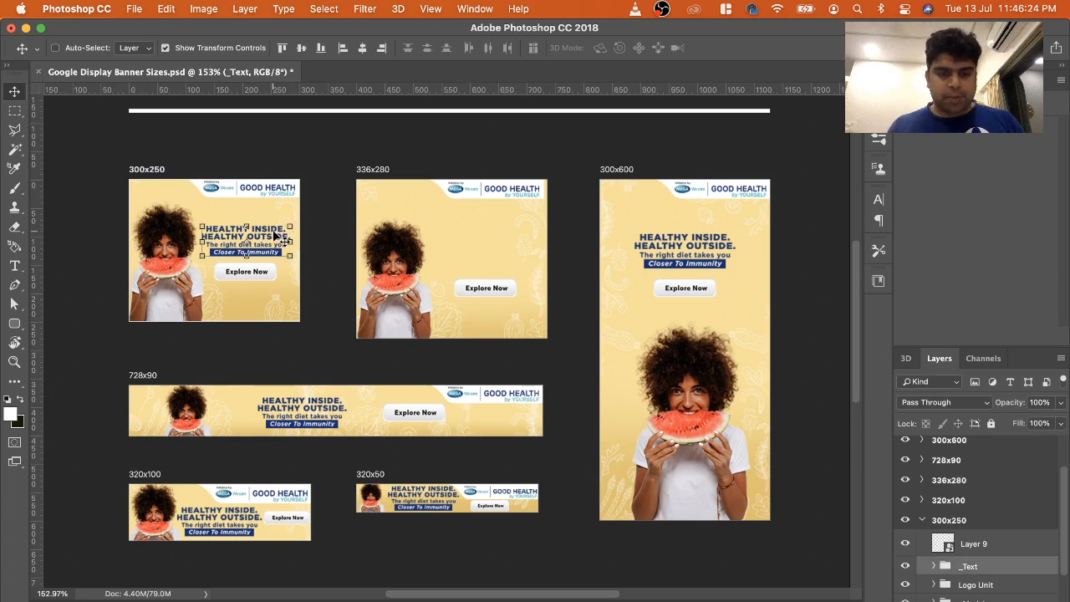
pyautogui.moveTo(273, 236); pyautogui.dragTo(514, 238)
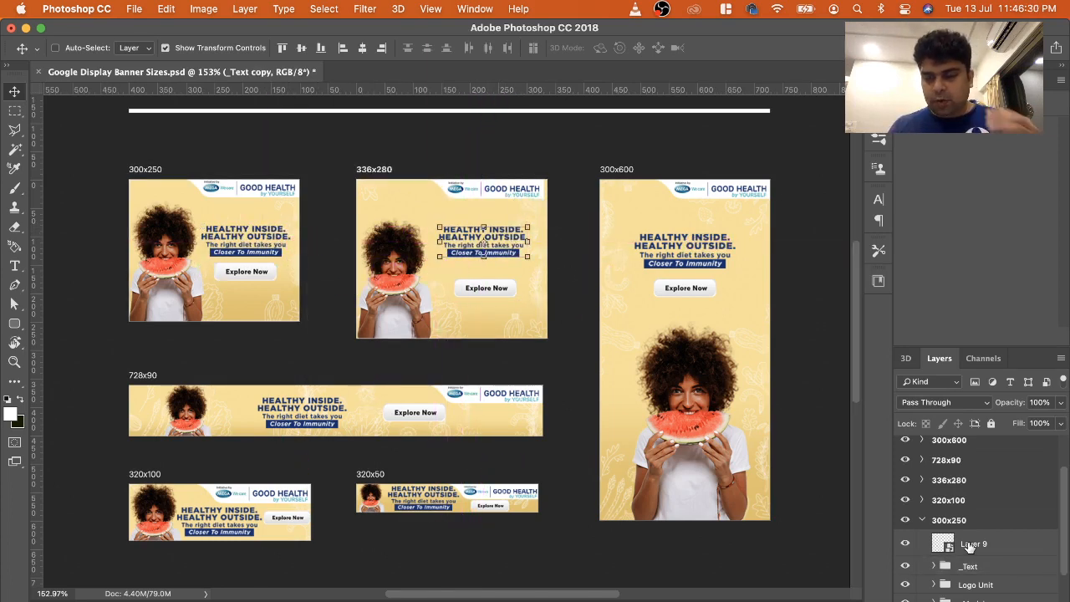
# Starting from the 300x600 artboard, add two blank artboards in a row beside it and a third below the last one
pyautogui.scroll(-2, 945, 528)
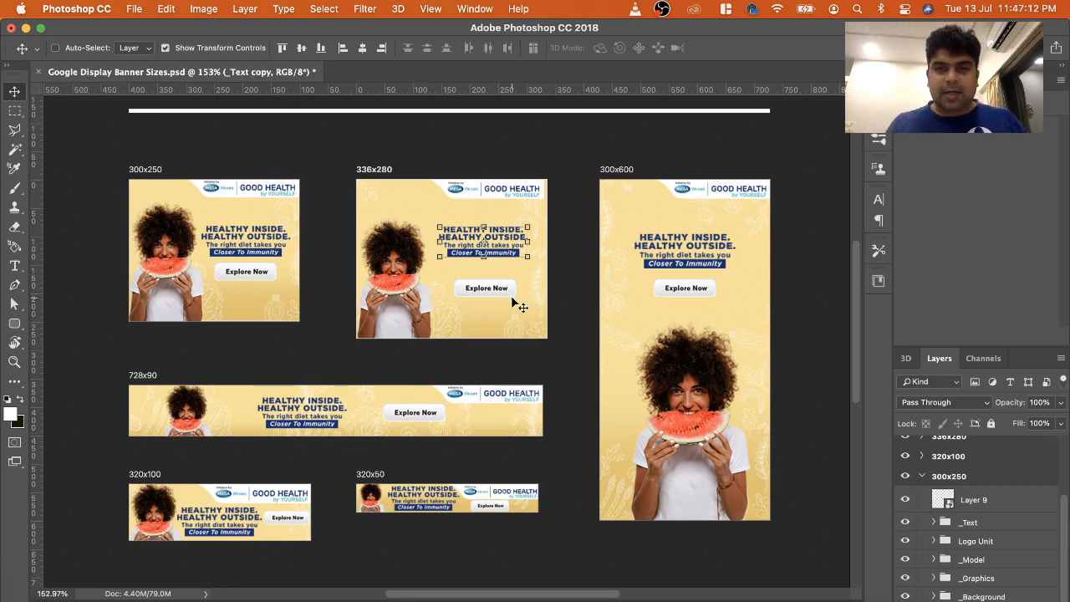
pyautogui.scroll(-3, 516, 299)
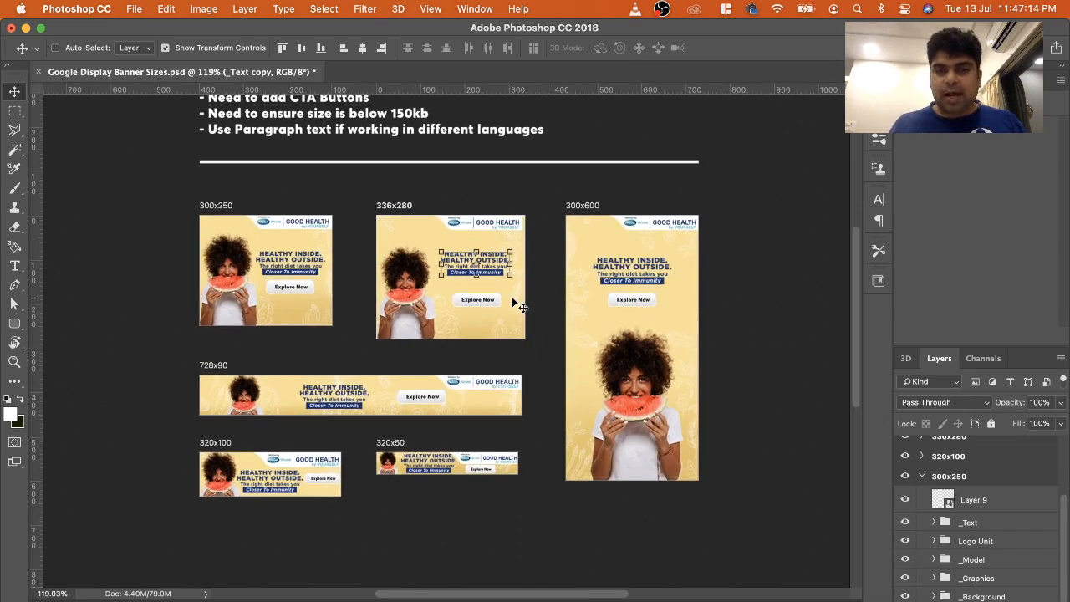
pyautogui.scroll(2, 513, 301)
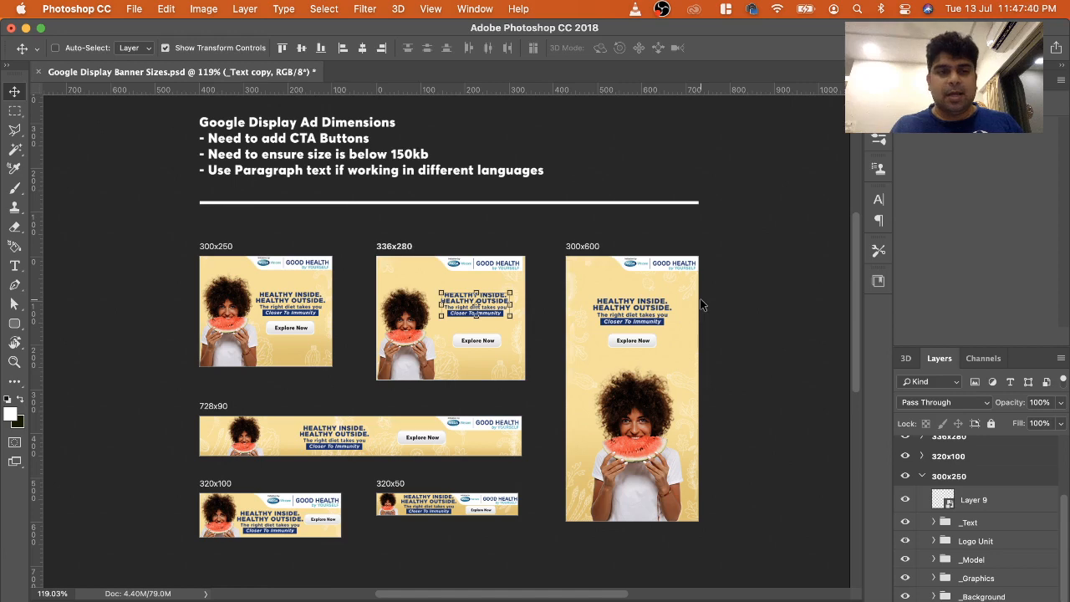
pyautogui.click(584, 249)
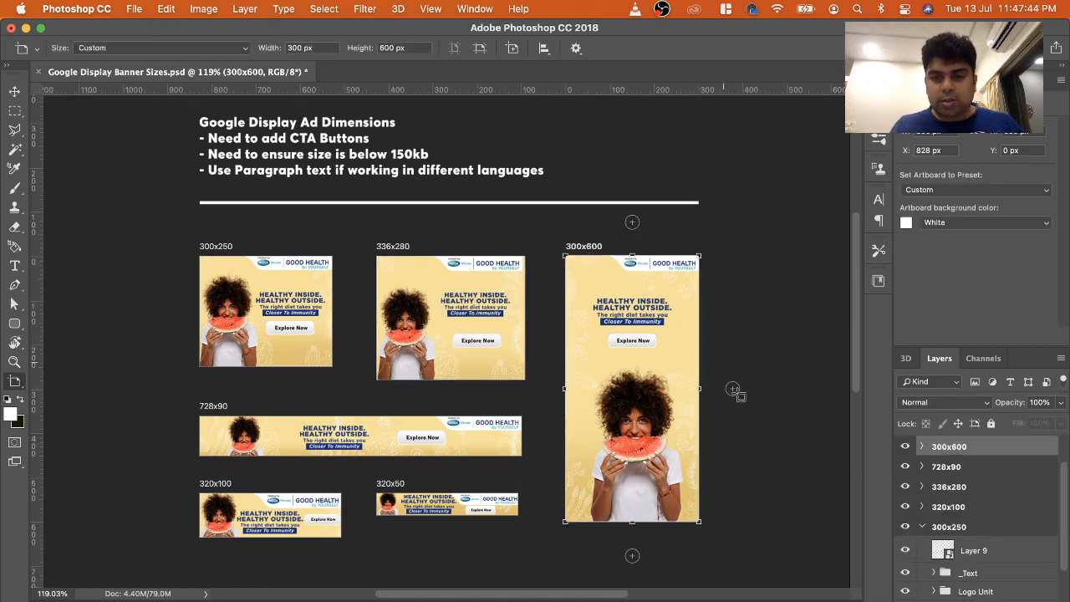
pyautogui.click(733, 391)
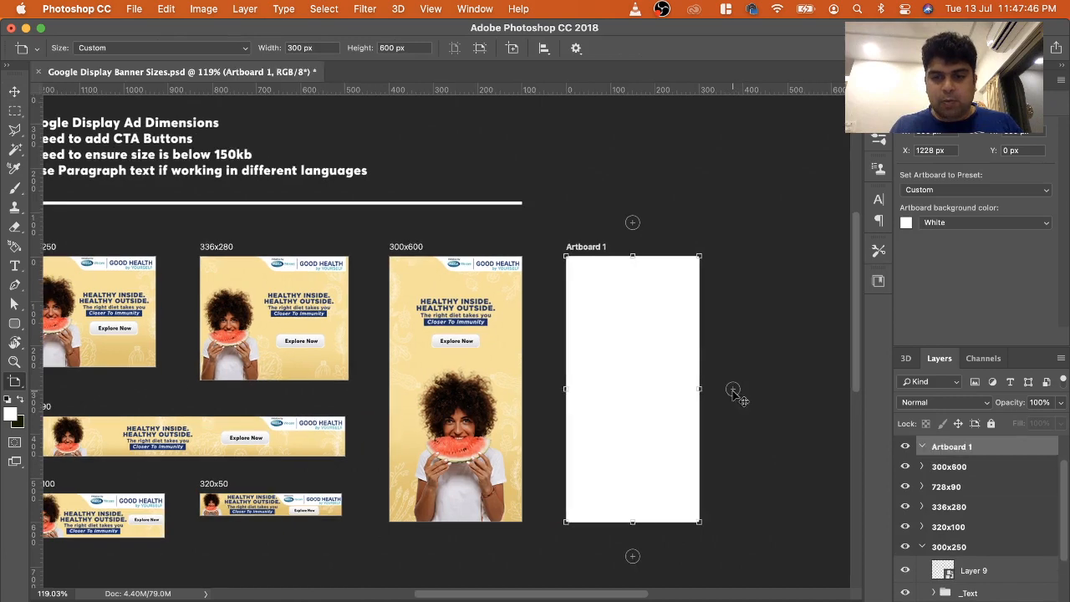
pyautogui.click(732, 391)
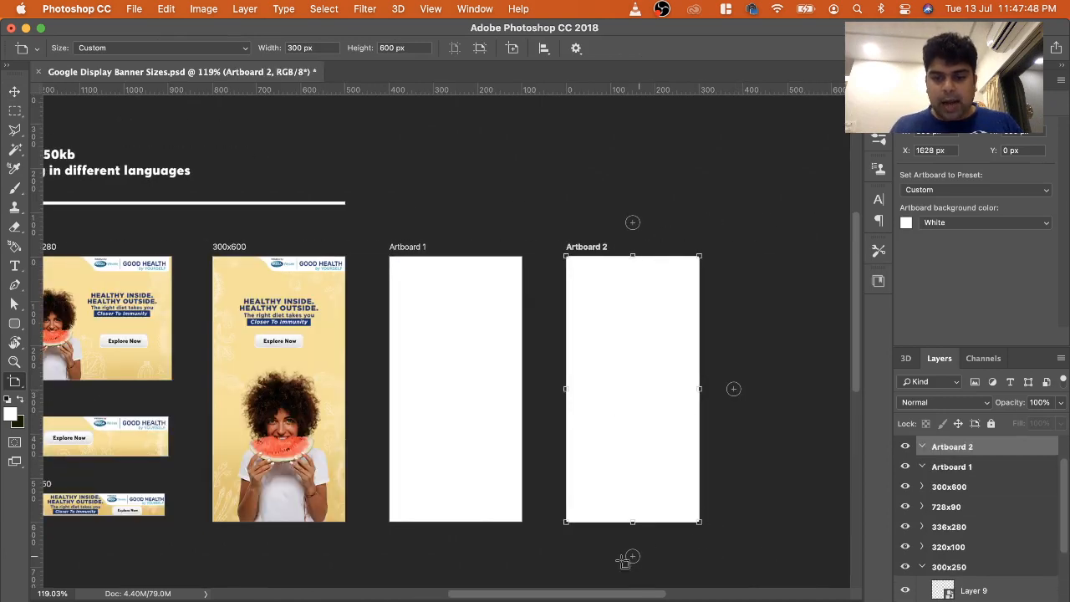
pyautogui.click(633, 556)
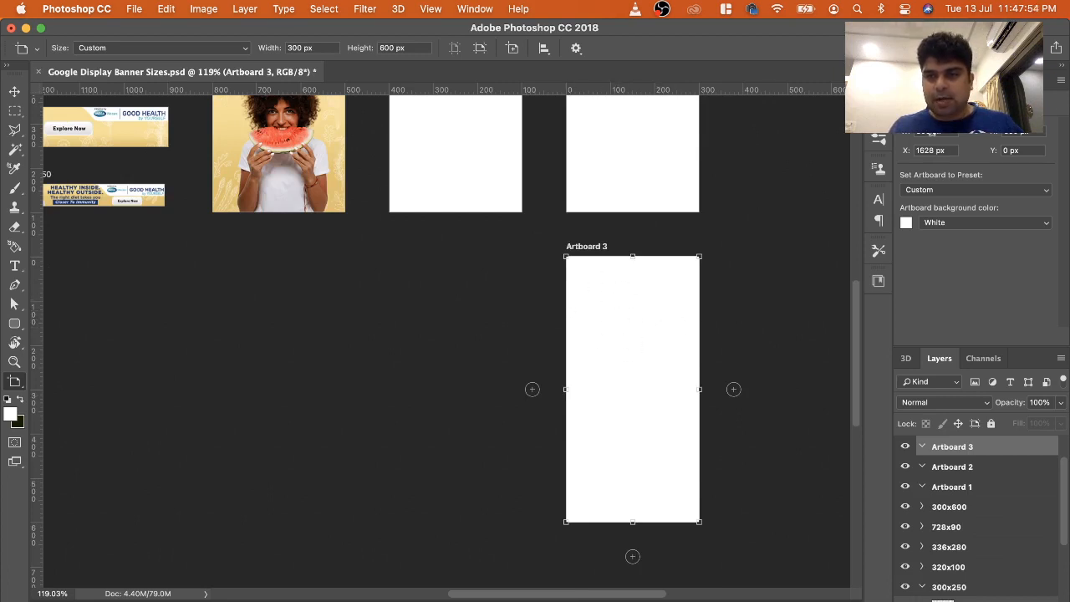
# Set Artboard 3's width to 200 px and its height to 400 px
pyautogui.click(930, 132)
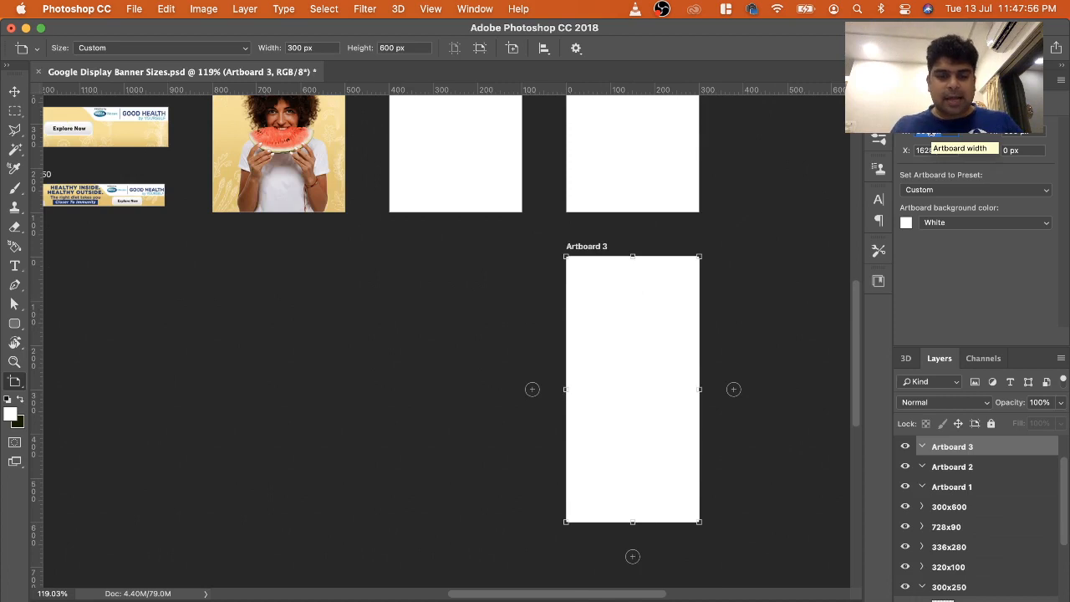
pyautogui.write('20')
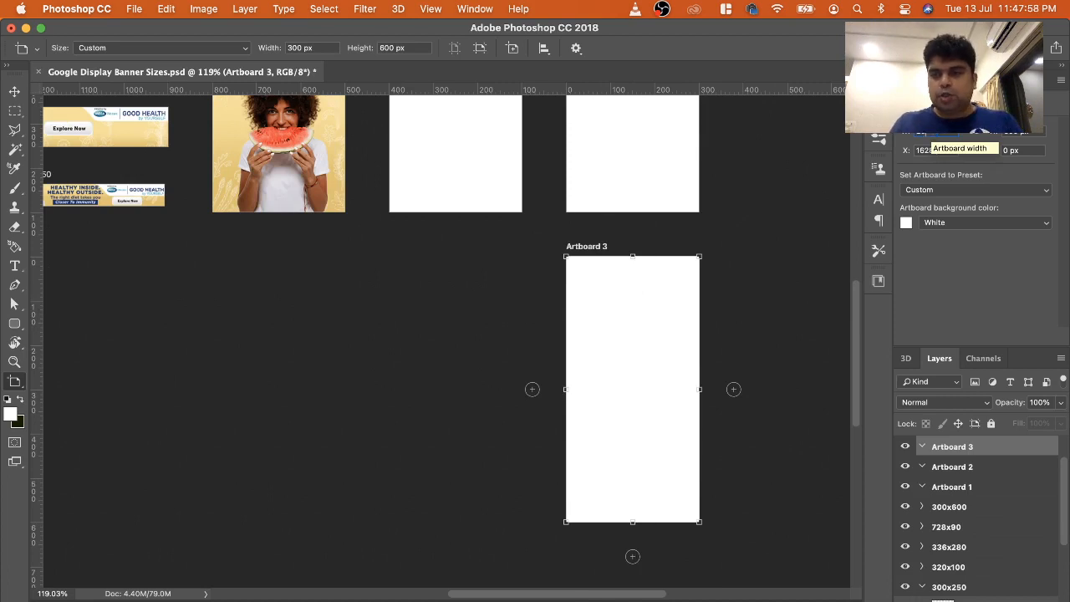
pyautogui.write('0')
pyautogui.press('Return')
pyautogui.press('Tab')
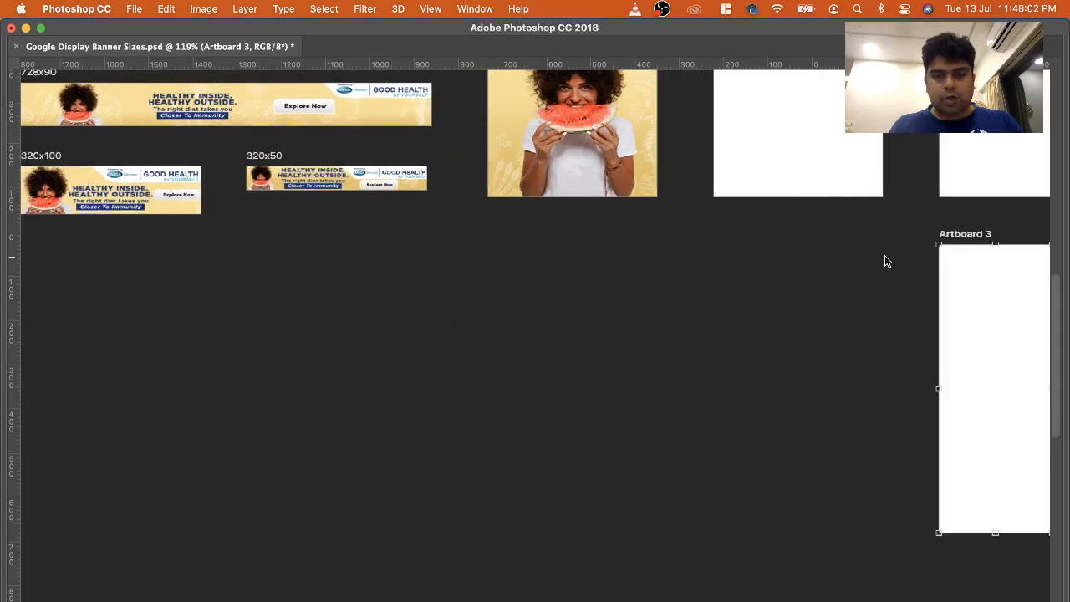
pyautogui.press('Tab')
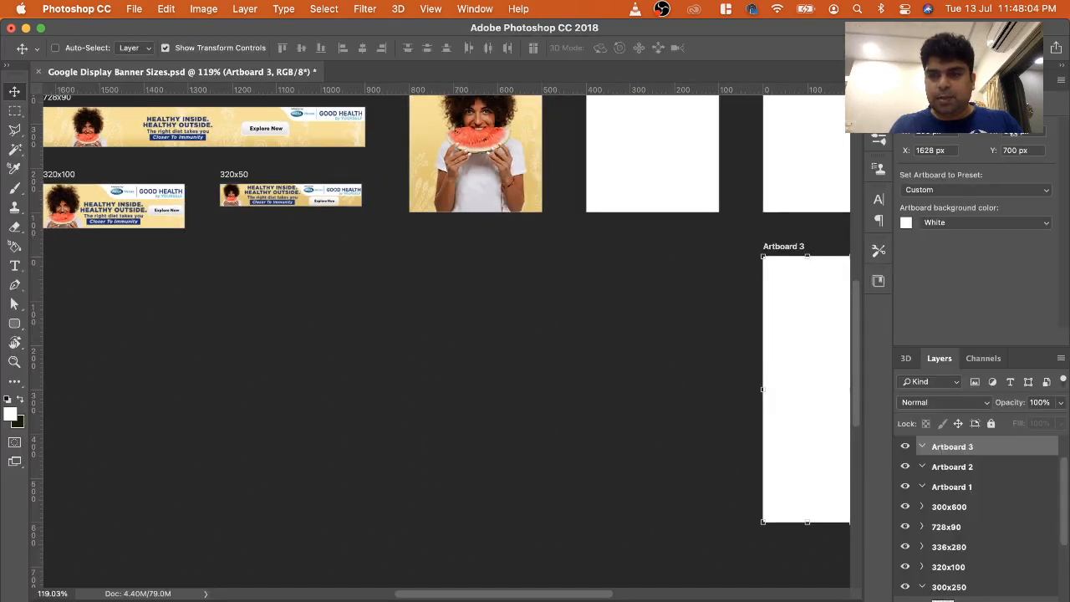
pyautogui.click(1015, 133)
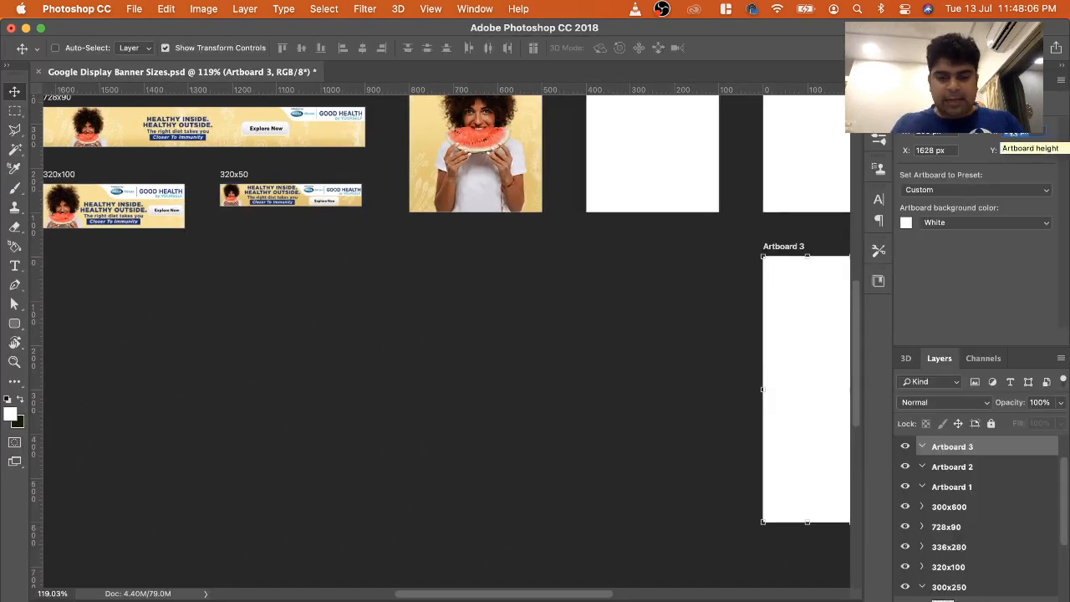
pyautogui.write('400')
pyautogui.press('Return')
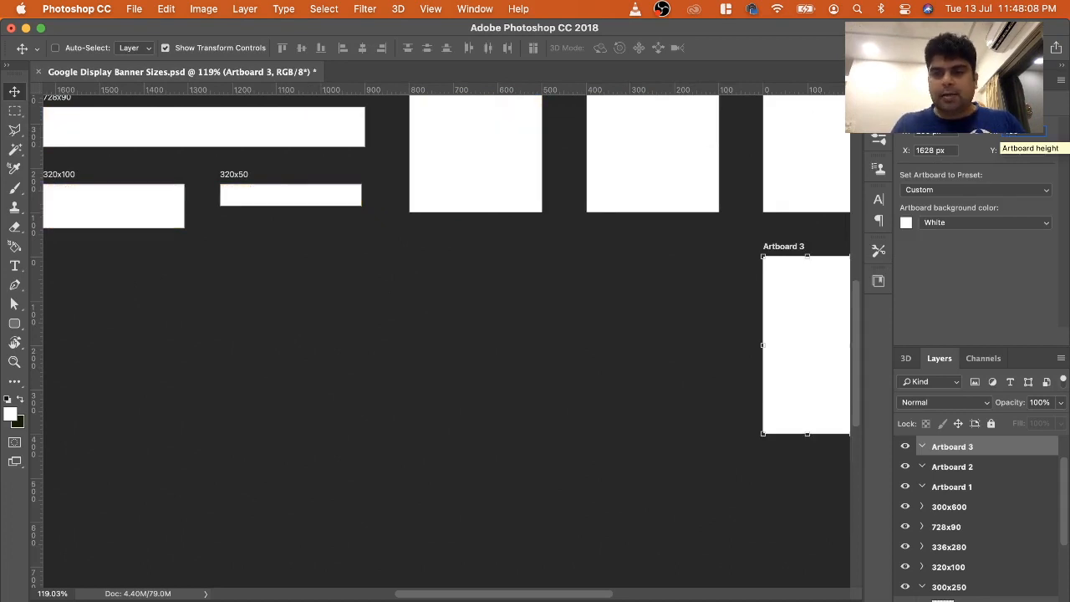
# Delete the three blank artboards, Artboard 3, Artboard 2 and Artboard 1
pyautogui.hscroll(5, 762, 321)
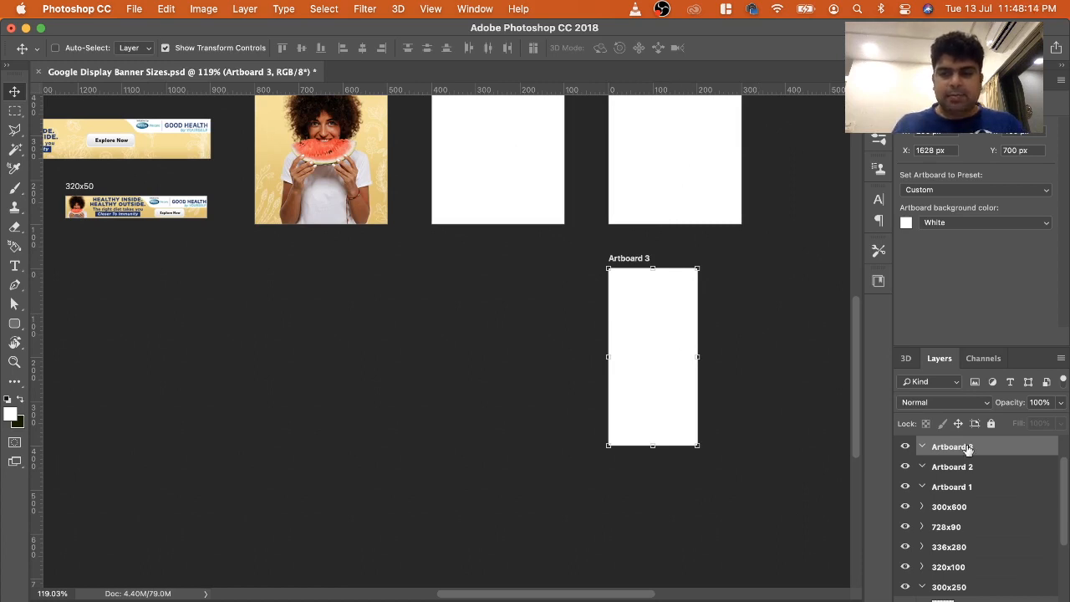
pyautogui.press('Delete')
pyautogui.press('Delete')
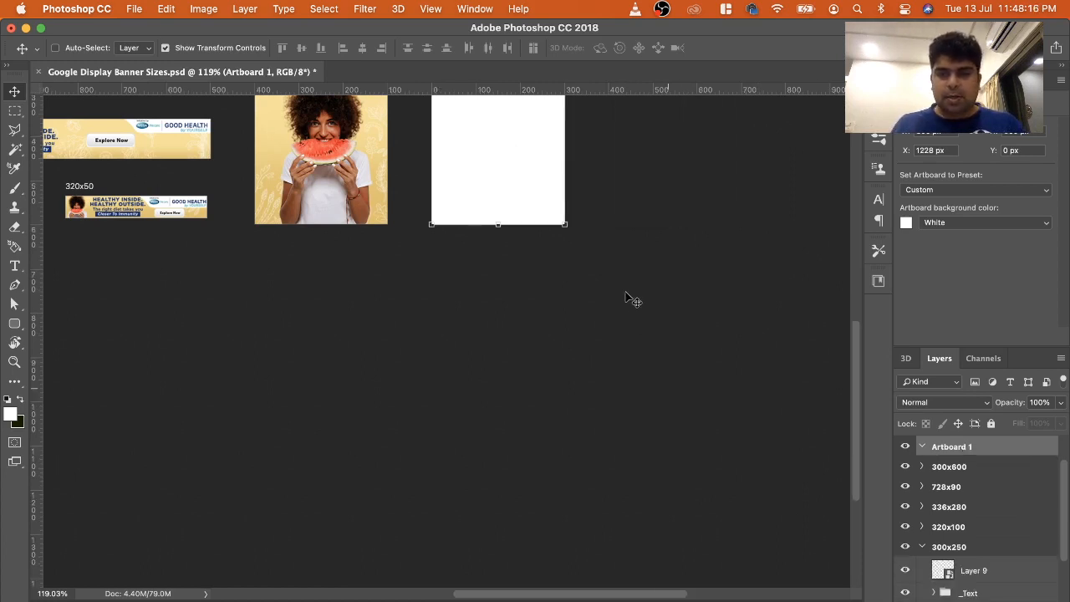
pyautogui.scroll(10, 625, 294)
pyautogui.hscroll(-4, 625, 294)
pyautogui.scroll(-3, 626, 294)
pyautogui.hscroll(-2, 626, 295)
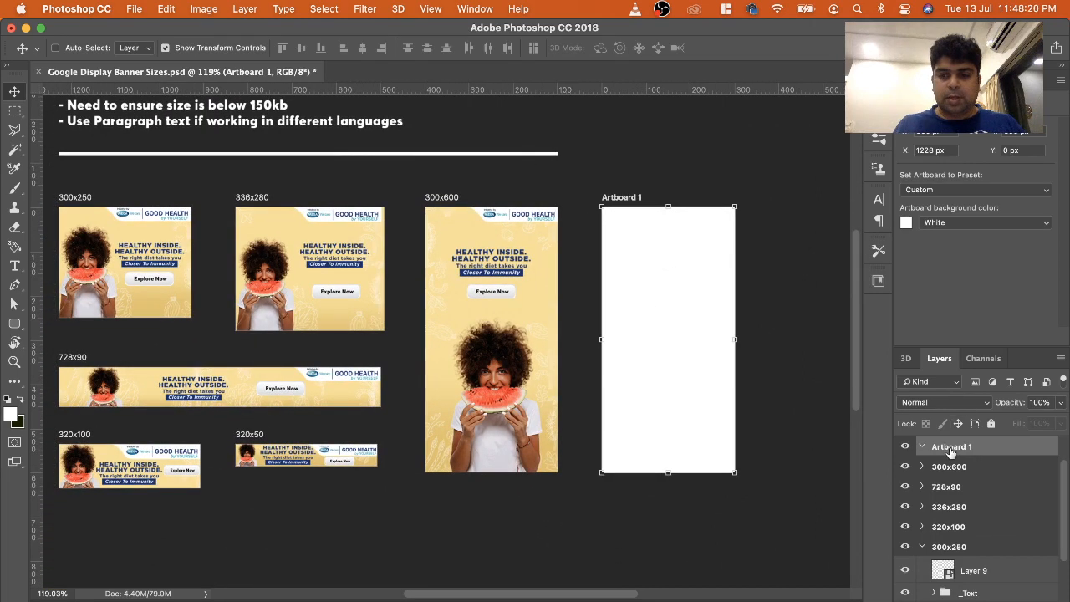
pyautogui.press('Delete')
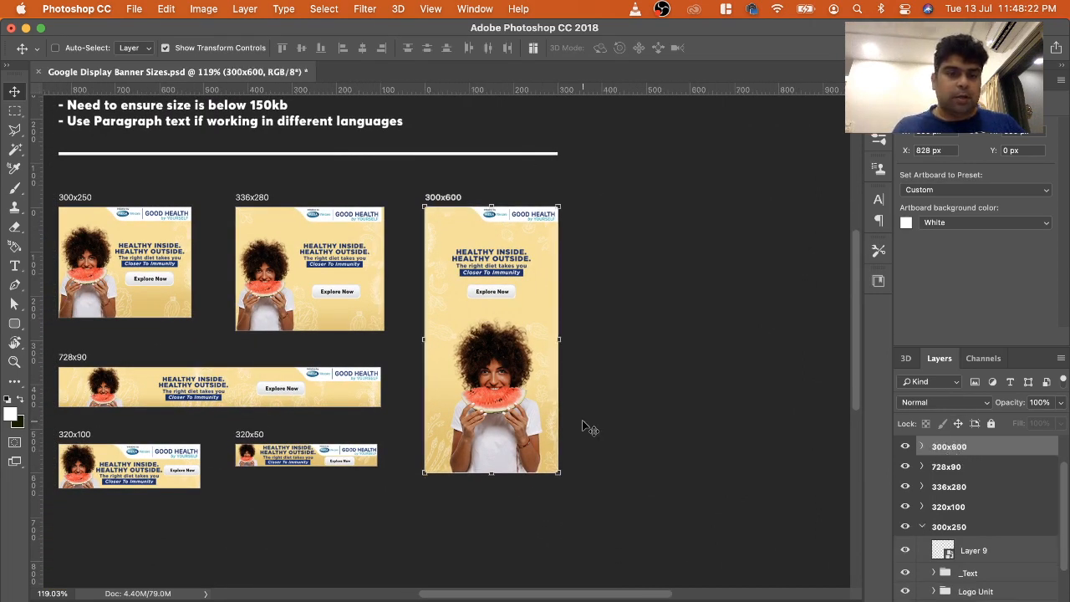
pyautogui.hscroll(-6, 580, 426)
pyautogui.scroll(1, 580, 426)
pyautogui.scroll(2, 589, 429)
pyautogui.hscroll(1, 590, 429)
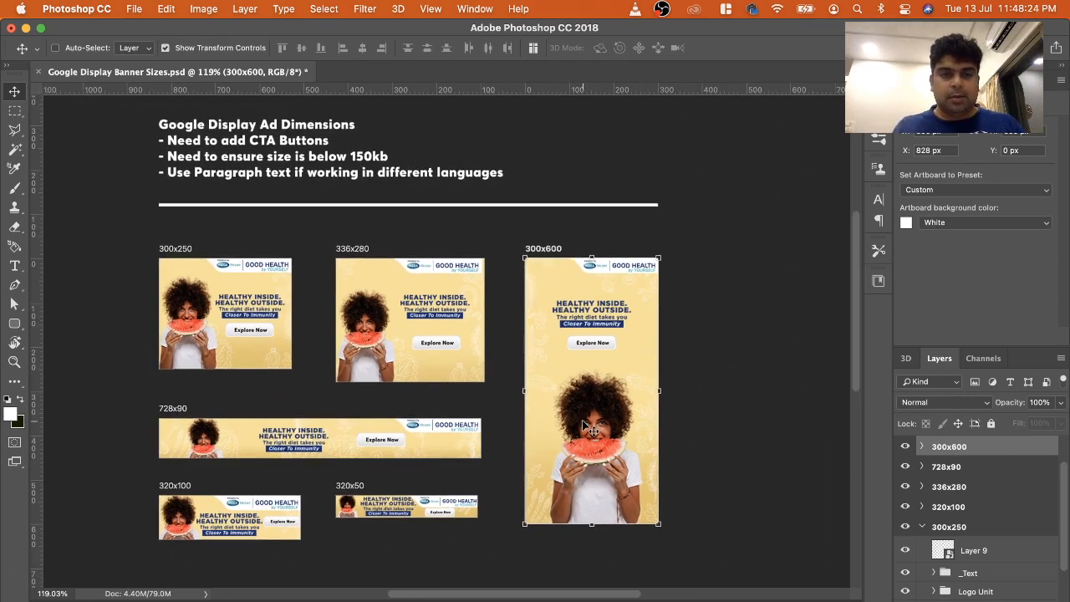